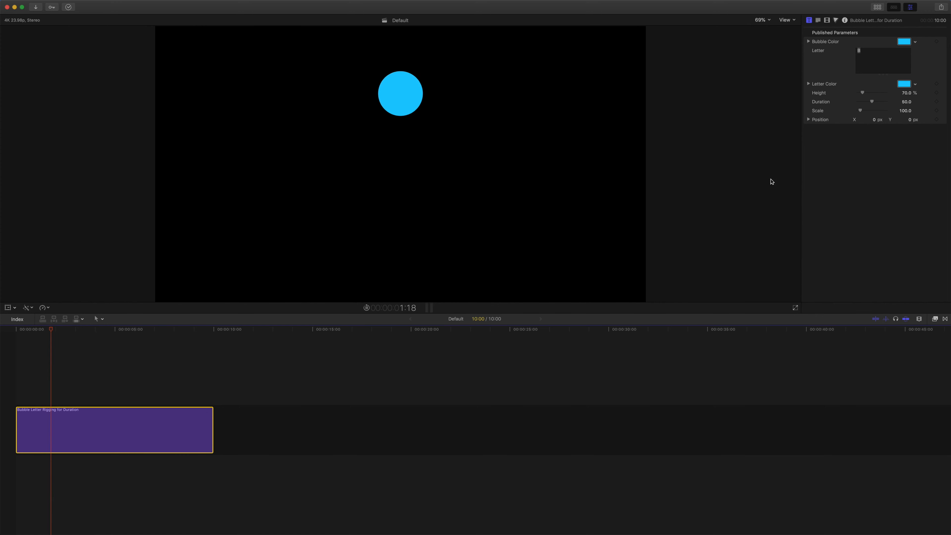
# - Reduce the bubble letter title's Duration to 0 and play the animation from the start
pyautogui.press('space')
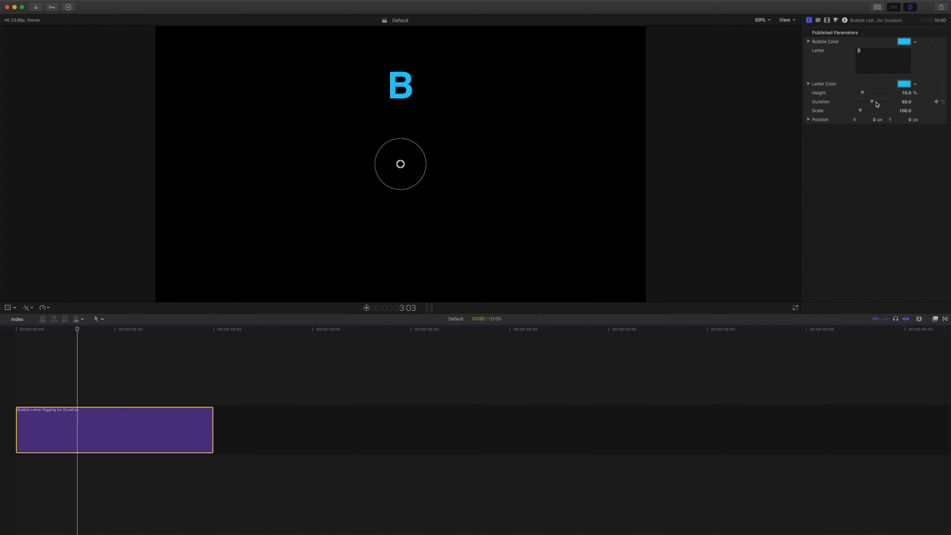
pyautogui.moveTo(872, 101); pyautogui.dragTo(842, 104)
pyautogui.moveTo(77, 330); pyautogui.dragTo(1, 318)
pyautogui.press('space')
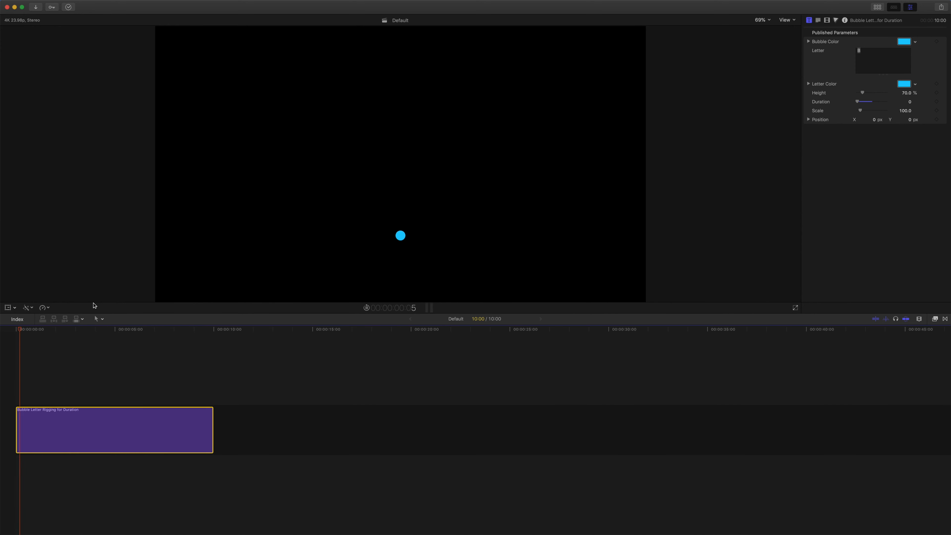
pyautogui.press('space')
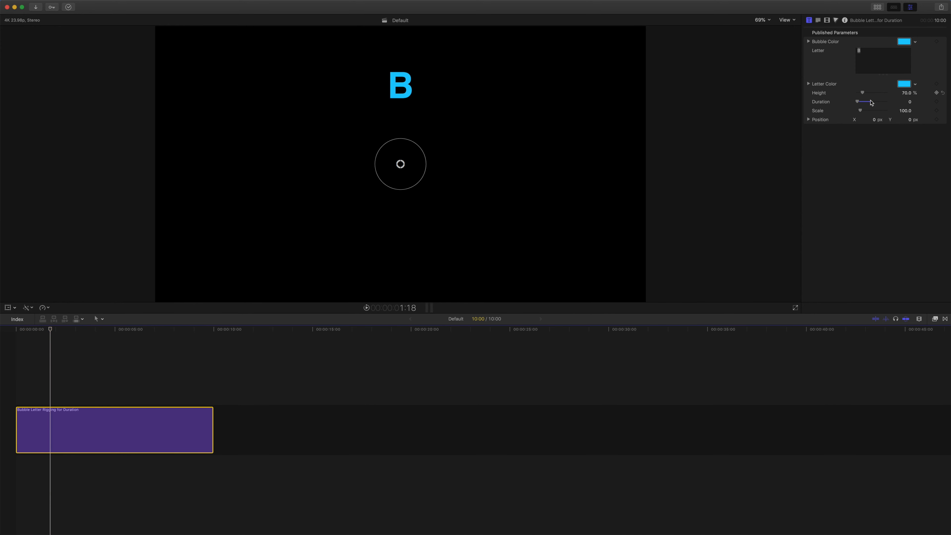
# - Raise the bubble letter title's Duration to 100 and replay the animation from the start
pyautogui.moveTo(858, 102); pyautogui.dragTo(899, 104)
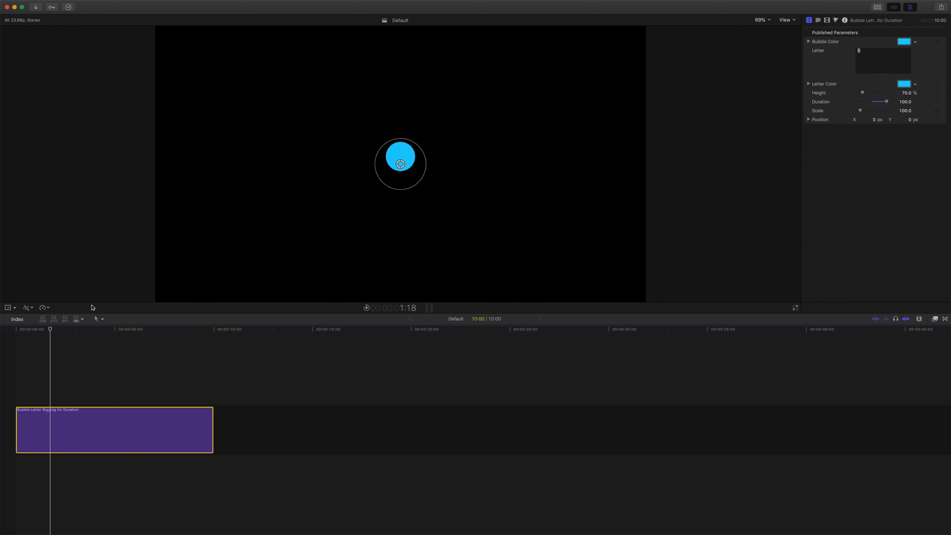
pyautogui.moveTo(51, 330); pyautogui.dragTo(1, 323)
pyautogui.press('space')
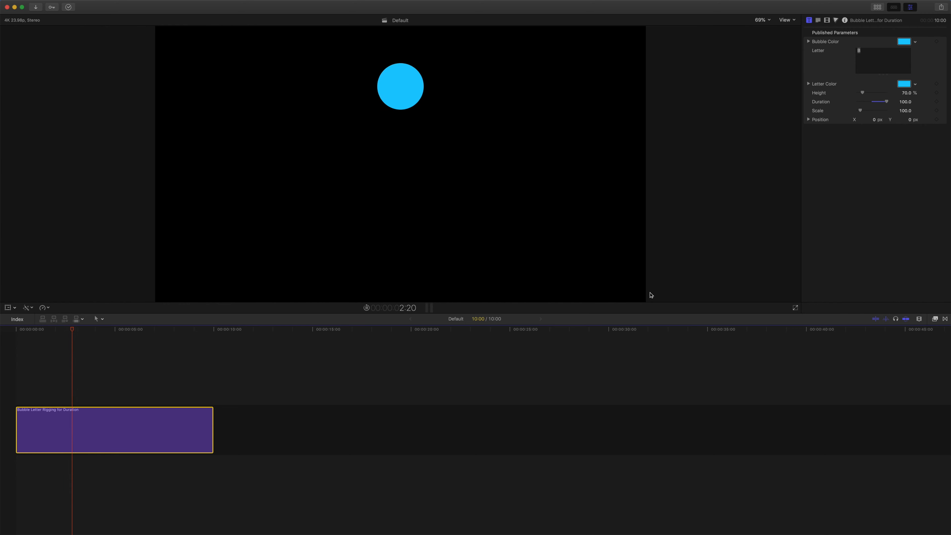
pyautogui.press('space')
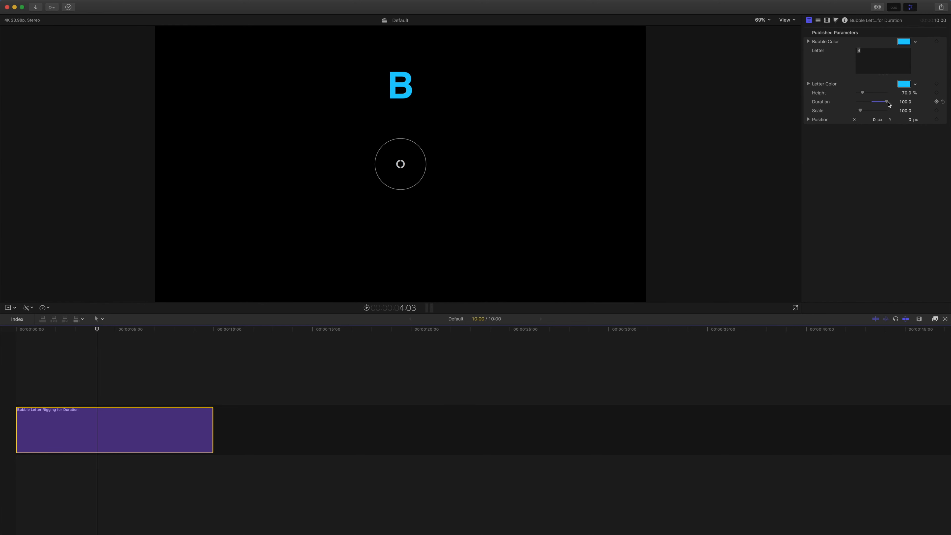
# - Set the bubble letter title's Duration to about 58.4 and replay it from the start
pyautogui.moveTo(886, 101); pyautogui.dragTo(874, 104)
pyautogui.moveTo(97, 329); pyautogui.dragTo(2, 328)
pyautogui.press('space')
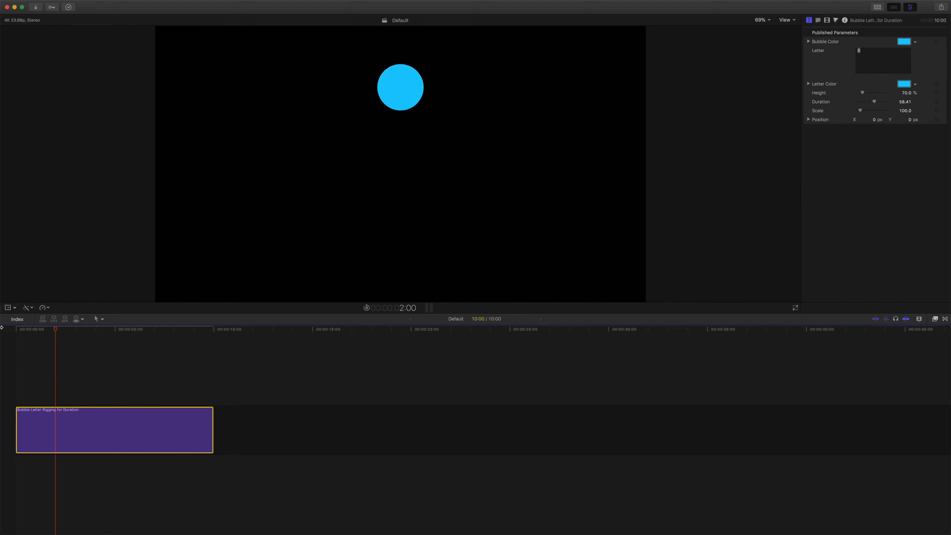
pyautogui.press('space')
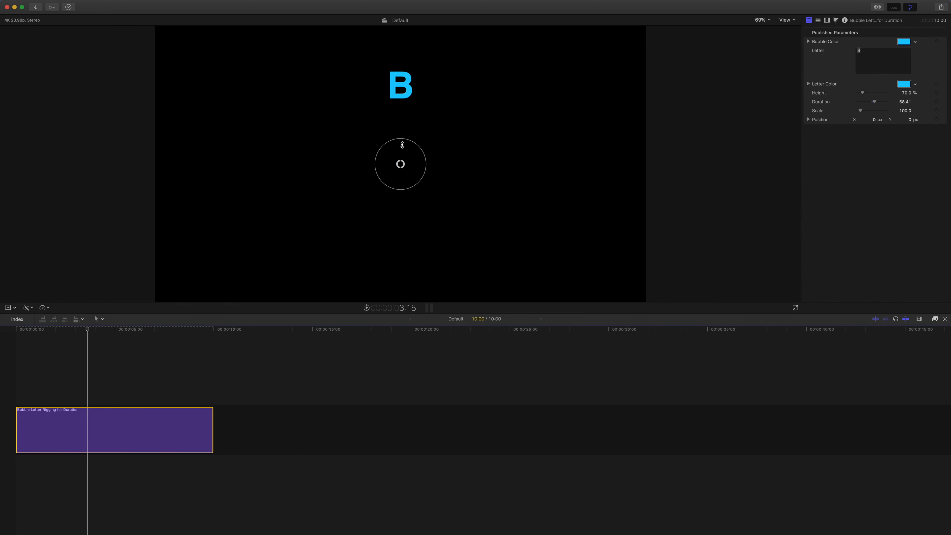
# - Move the bubble letter toward the frame's lower left and shrink it to a scale of about 36
pyautogui.click(400, 165)
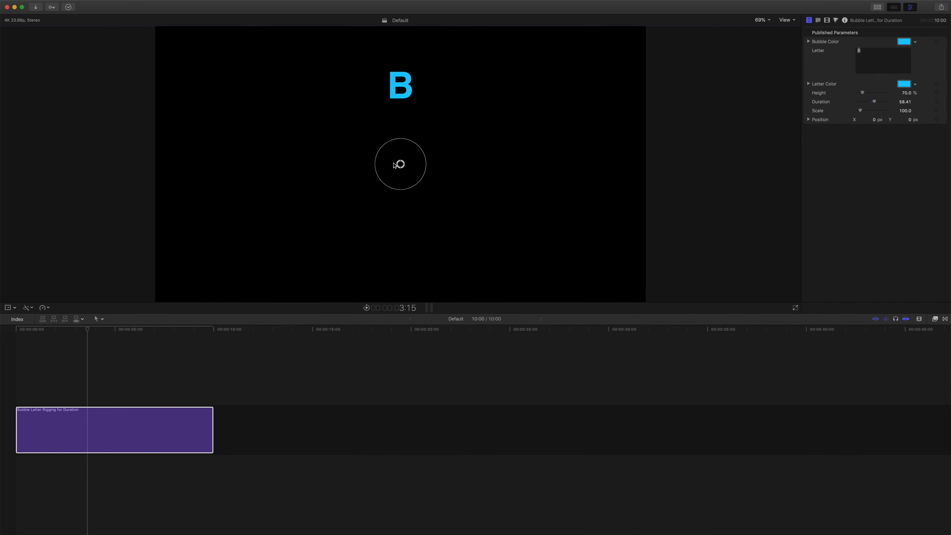
pyautogui.moveTo(401, 164); pyautogui.dragTo(300, 235)
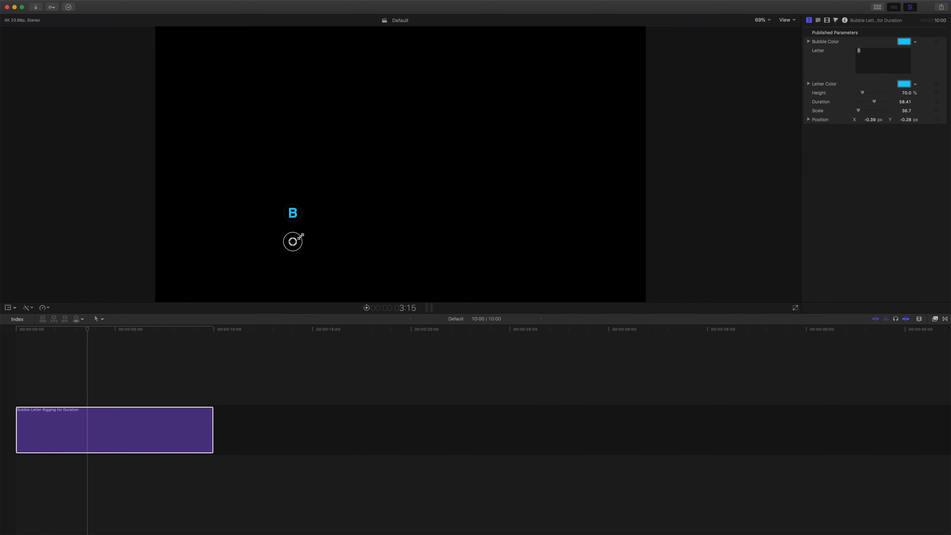
# - Raise the bubble letter's Height to 244% and play the animation from the start
pyautogui.moveTo(906, 95); pyautogui.dragTo(928, 72)
pyautogui.moveTo(87, 330); pyautogui.dragTo(1, 319)
pyautogui.press('space')
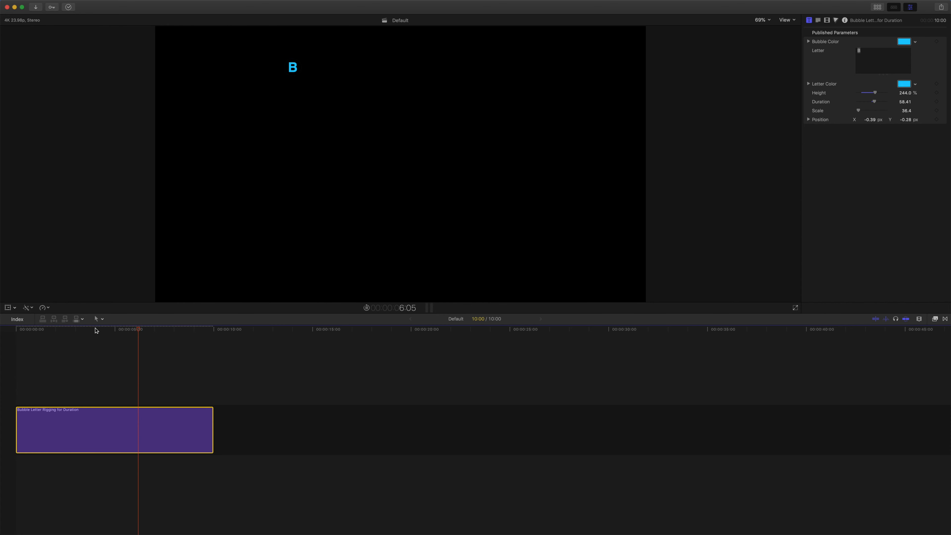
pyautogui.press('space')
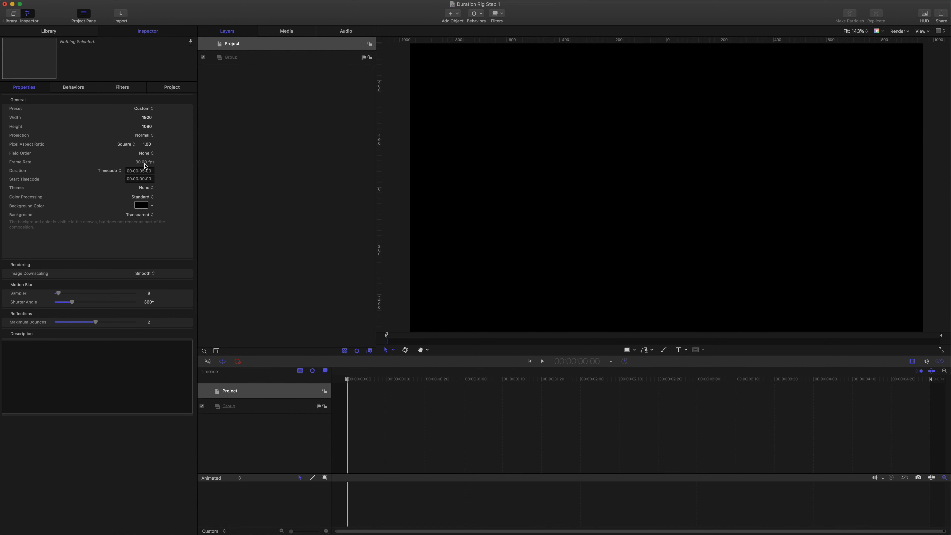
# - Switch to the Duration Rig Step 1 project in Motion and rename its empty group as Height Control
pyautogui.moveTo(348, 380); pyautogui.dragTo(233, 412)
pyautogui.click(251, 60)
pyautogui.click(248, 57)
pyautogui.write('Height Control')
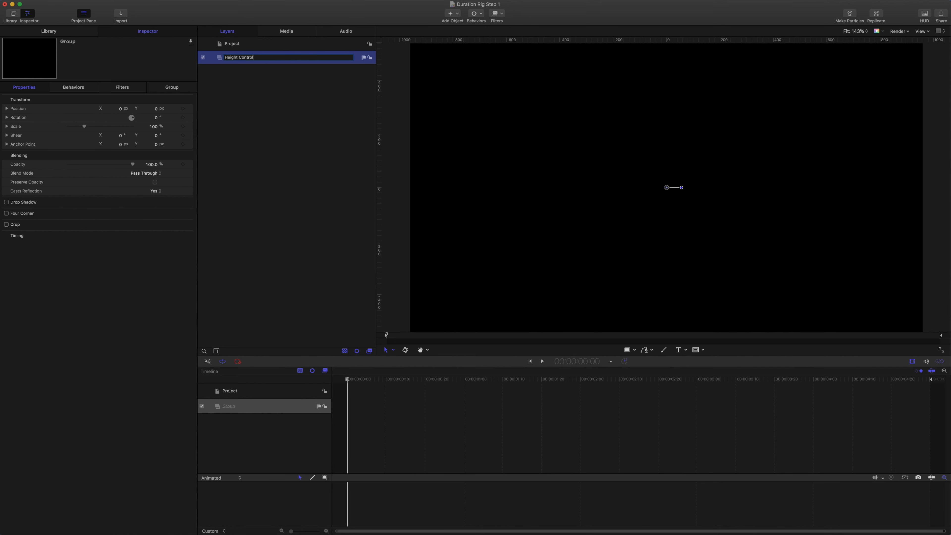
pyautogui.press('Return')
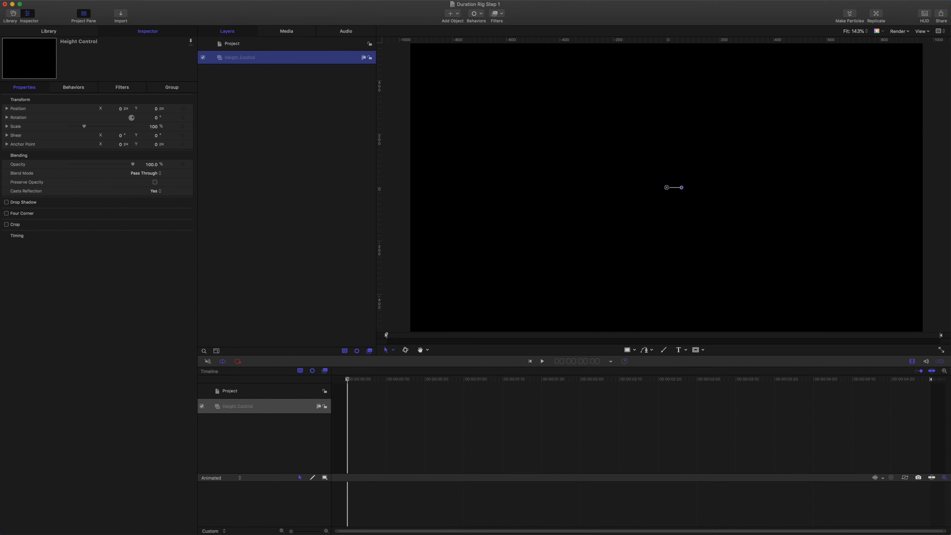
# - Draw a tall, thin rectangle in the Height Control group and set its height to 800 and width to 10
pyautogui.click(628, 351)
pyautogui.moveTo(640, 58)
pyautogui.mouseDown()
pyautogui.moveTo(663, 216)
pyautogui.moveTo(658, 303)
pyautogui.moveTo(646, 308)
pyautogui.mouseUp()
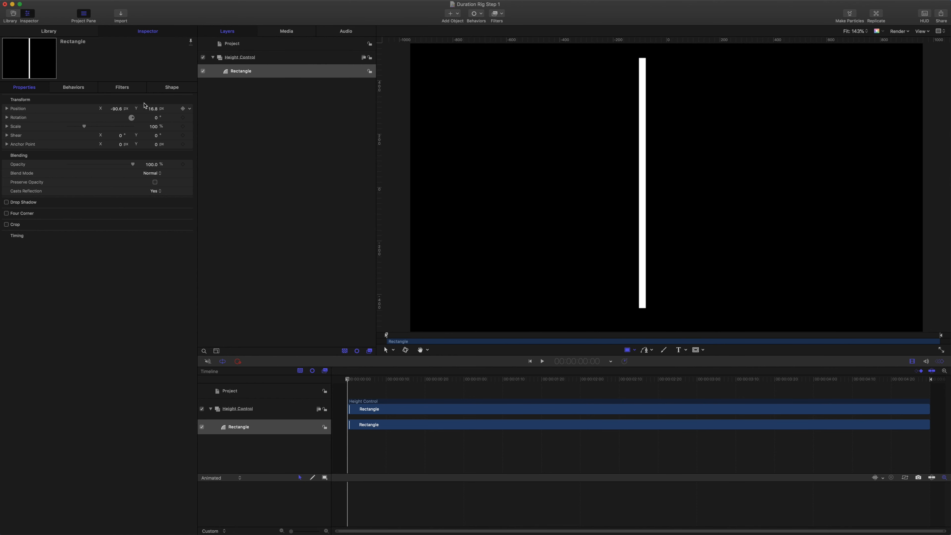
pyautogui.click(177, 87)
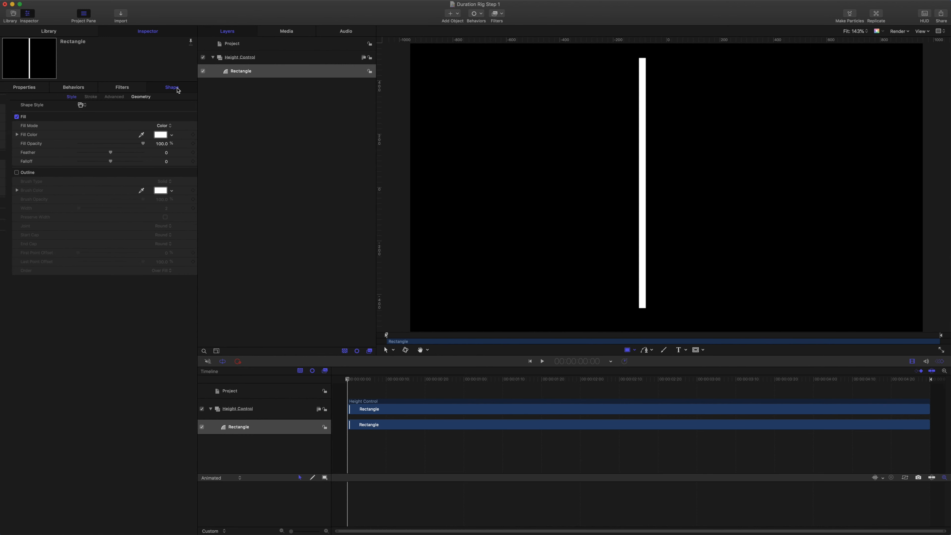
pyautogui.click(131, 99)
pyautogui.click(6, 135)
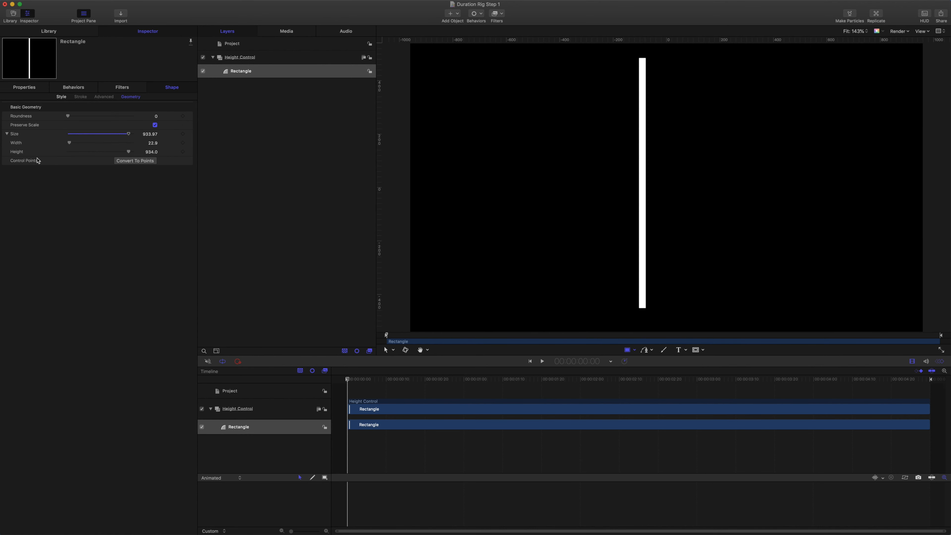
pyautogui.click(152, 152)
pyautogui.write('800')
pyautogui.press('Return')
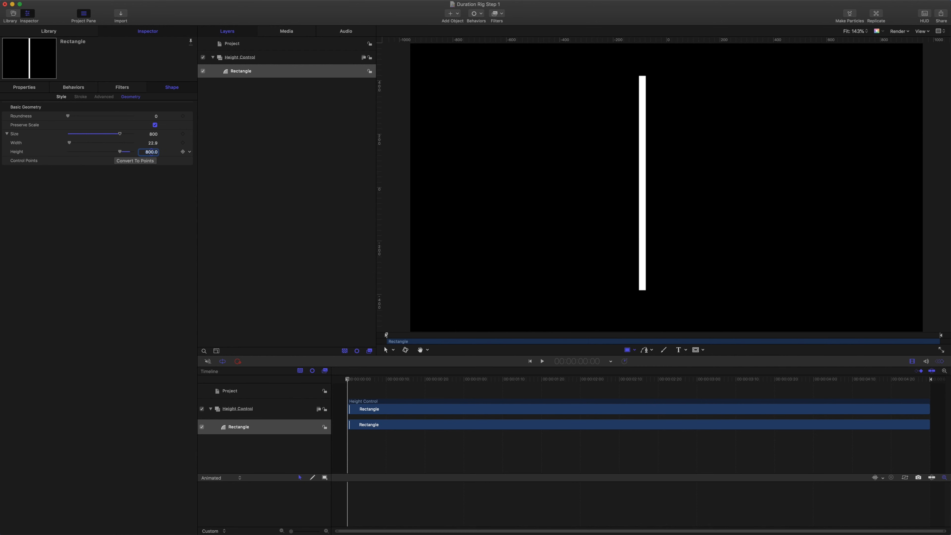
pyautogui.click(157, 144)
pyautogui.write('10')
pyautogui.press('Return')
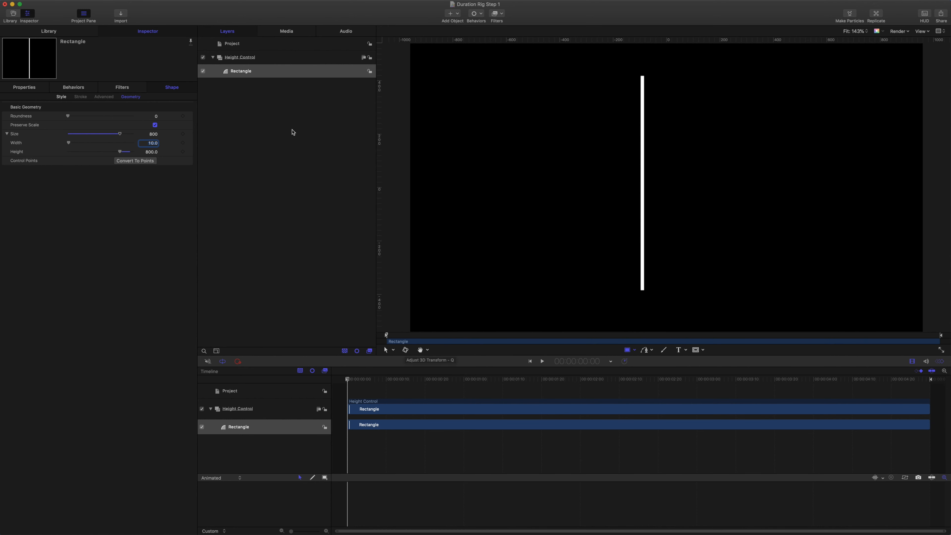
# - Move the rectangle's anchor point straight down to the bar's lower end, at about -400 px in Y
pyautogui.click(246, 73)
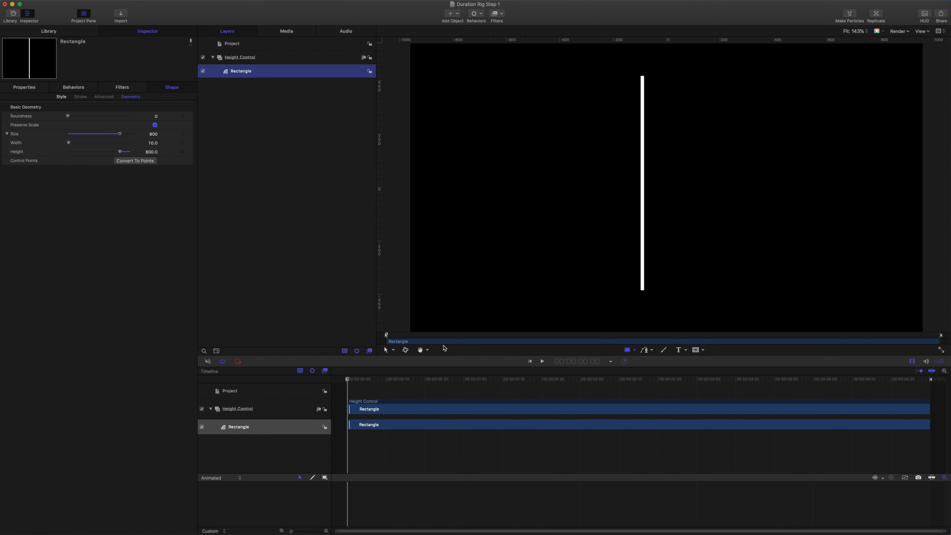
pyautogui.click(393, 350)
pyautogui.click(402, 370)
pyautogui.click(37, 88)
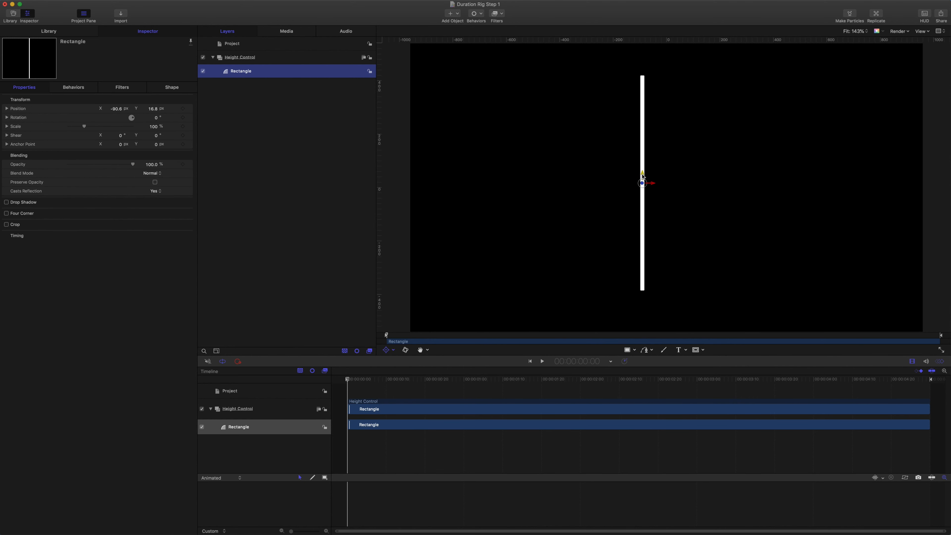
pyautogui.moveTo(642, 174); pyautogui.dragTo(644, 284)
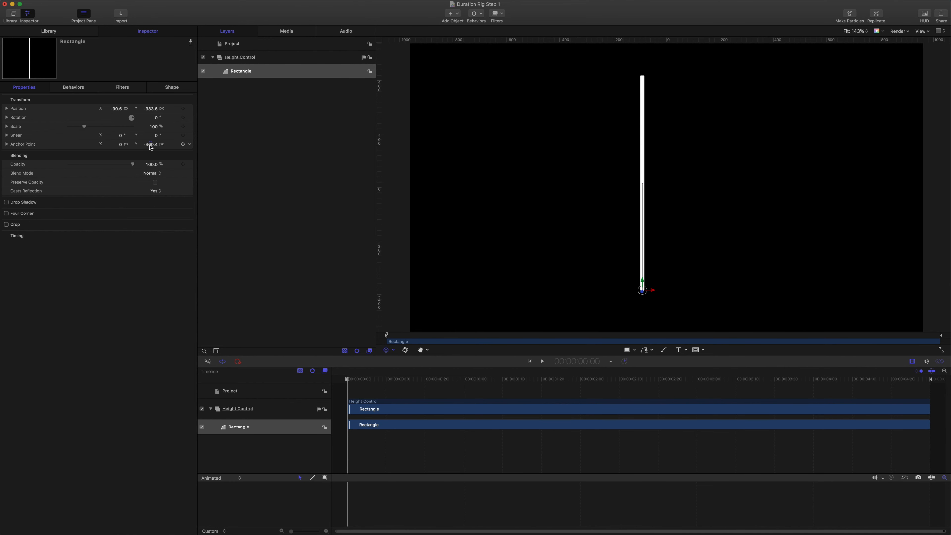
# - Set the rectangle's anchor point Y and position Y values to exactly -400 px
pyautogui.click(6, 144)
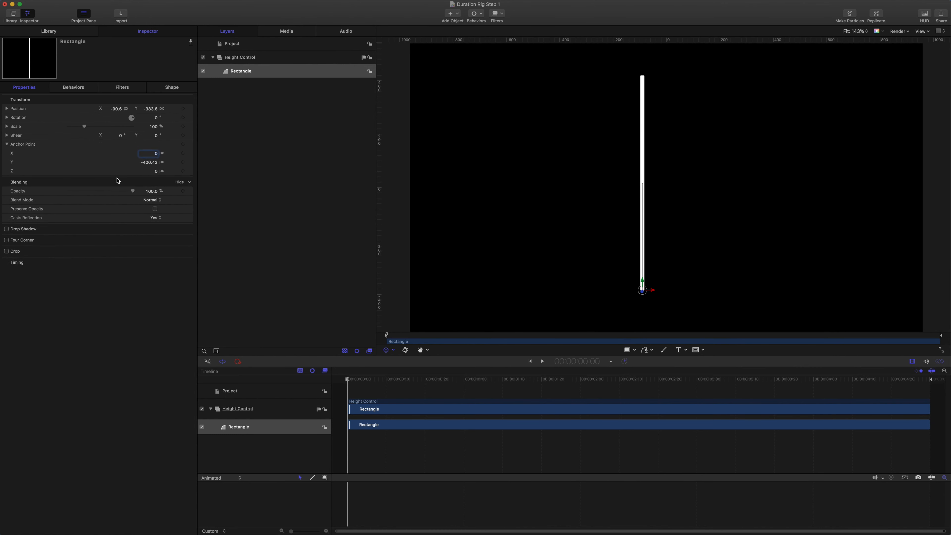
pyautogui.click(149, 162)
pyautogui.write('-')
pyautogui.press('Return')
pyautogui.click(152, 109)
pyautogui.write('-')
pyautogui.press('Return')
# - Publish the rectangle's Y scale parameter
pyautogui.click(7, 127)
pyautogui.moveTo(153, 148)
pyautogui.mouseDown()
pyautogui.moveTo(125, 147)
pyautogui.moveTo(172, 145)
pyautogui.moveTo(142, 144)
pyautogui.moveTo(151, 144)
pyautogui.mouseUp()
pyautogui.click(190, 147)
pyautogui.click(191, 148)
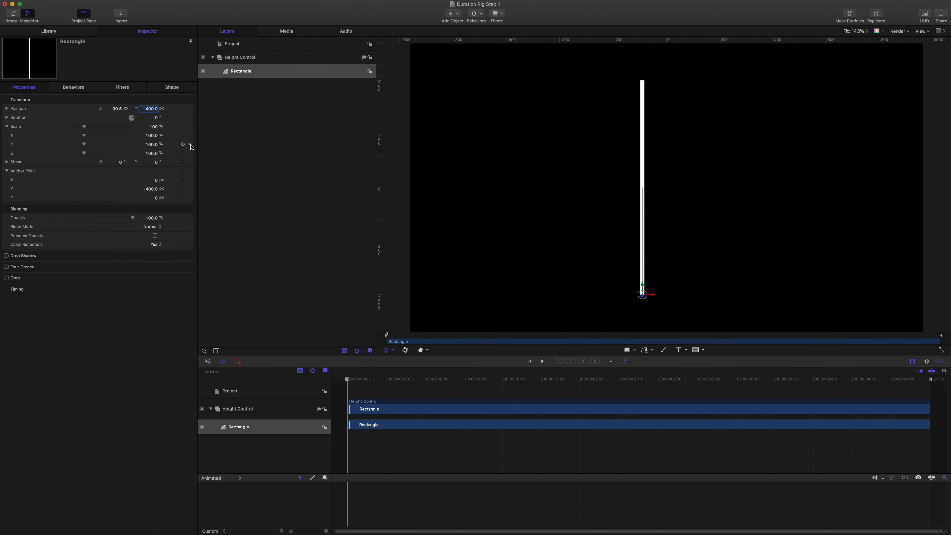
pyautogui.click(191, 147)
pyautogui.click(217, 237)
# - Rename the project's published Y Scale parameter as Height
pyautogui.click(238, 43)
pyautogui.click(171, 85)
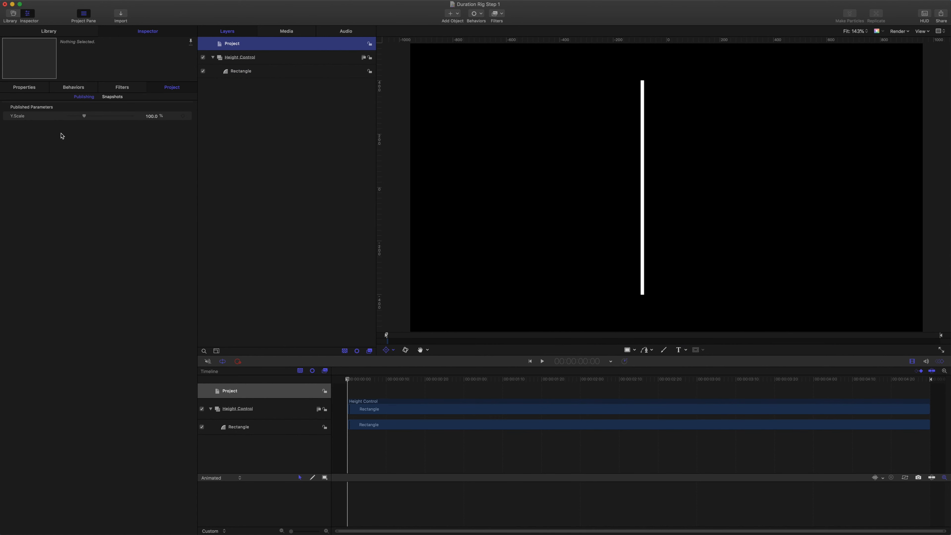
pyautogui.doubleClick(22, 117)
pyautogui.write('Height')
pyautogui.press('Return')
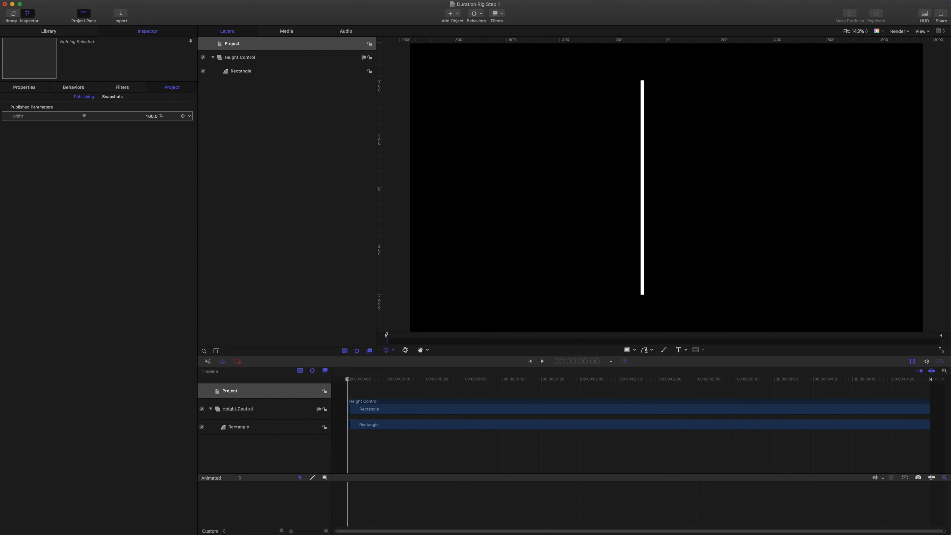
# - Center the rectangle in the Height Control group horizontally by setting its position X to 0 px
pyautogui.click(213, 58)
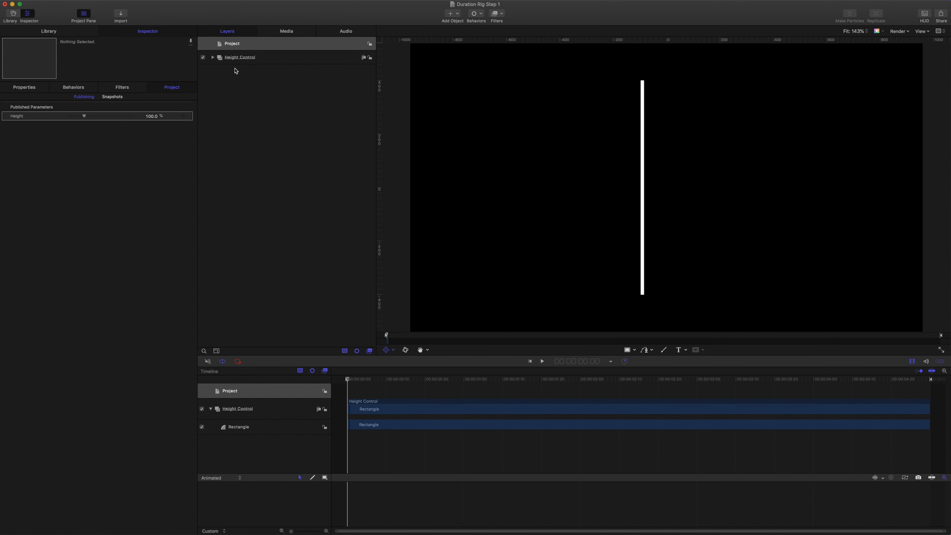
pyautogui.click(254, 61)
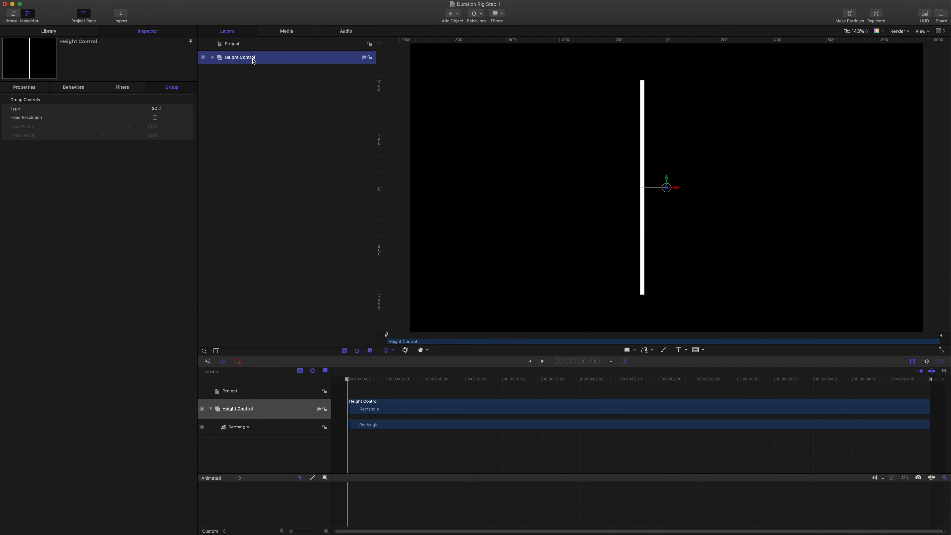
pyautogui.click(213, 57)
pyautogui.click(232, 73)
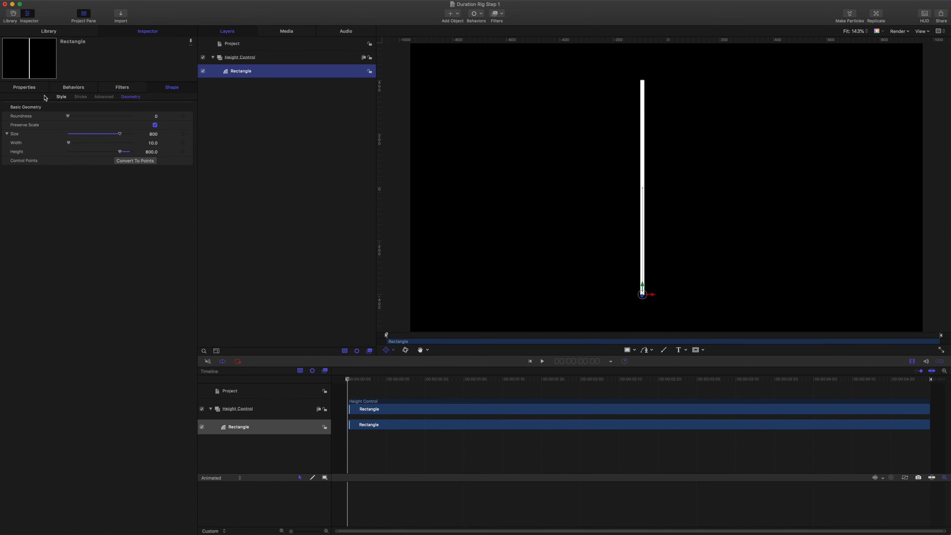
pyautogui.click(25, 86)
pyautogui.click(116, 109)
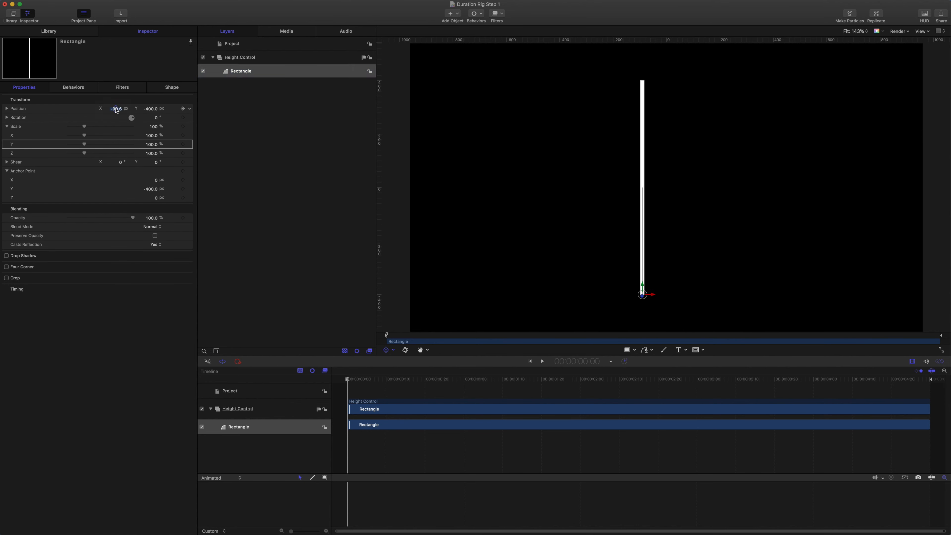
pyautogui.write('0')
pyautogui.press('Return')
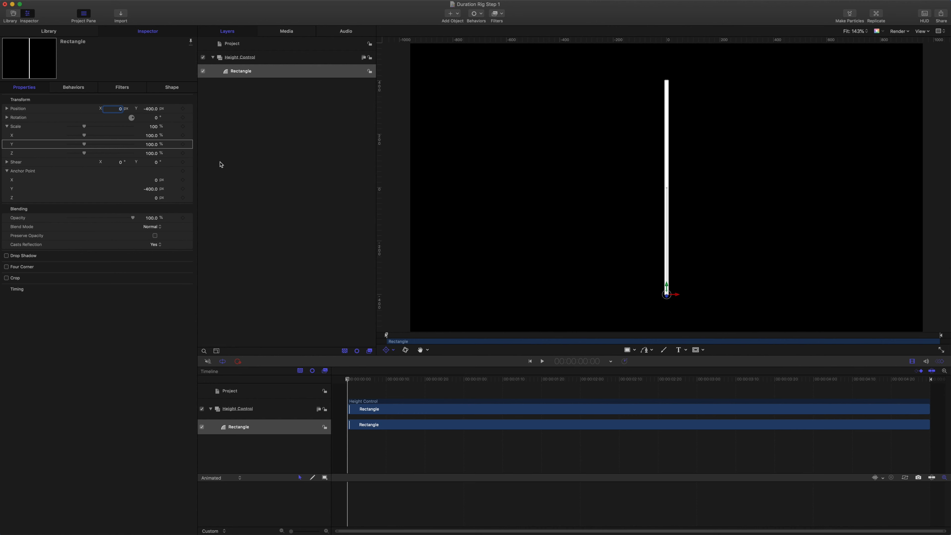
# - Create a new group above the Height Control group and name it Bubble
pyautogui.click(237, 58)
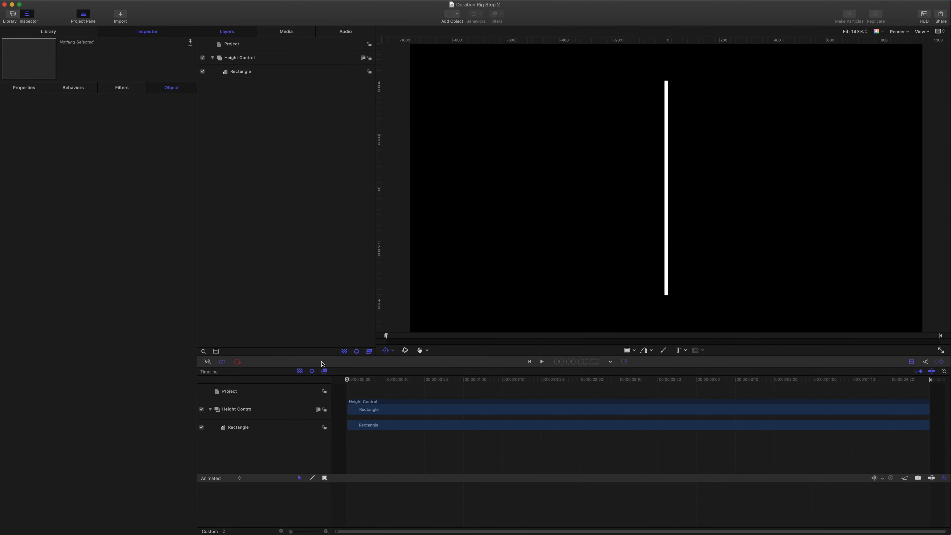
pyautogui.click(258, 59)
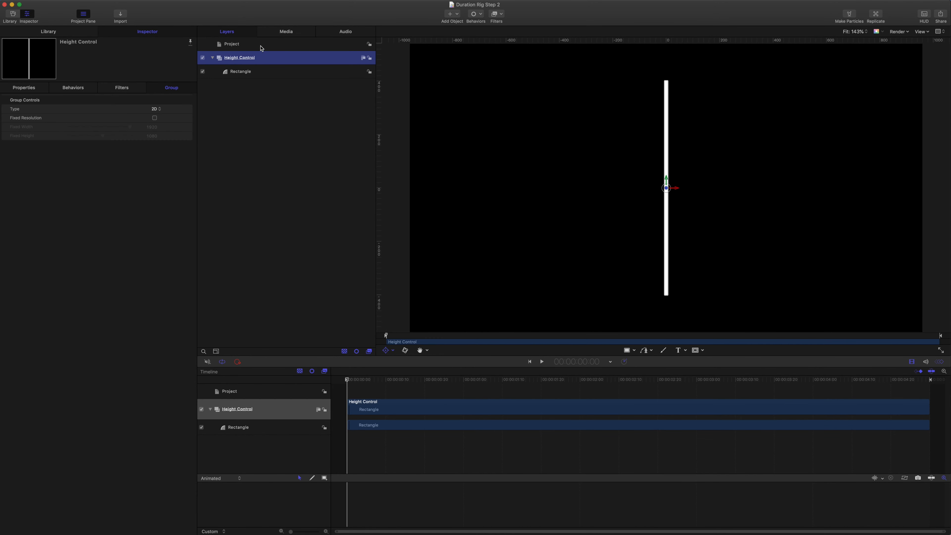
pyautogui.click(262, 46)
pyautogui.press('super+shift+n')
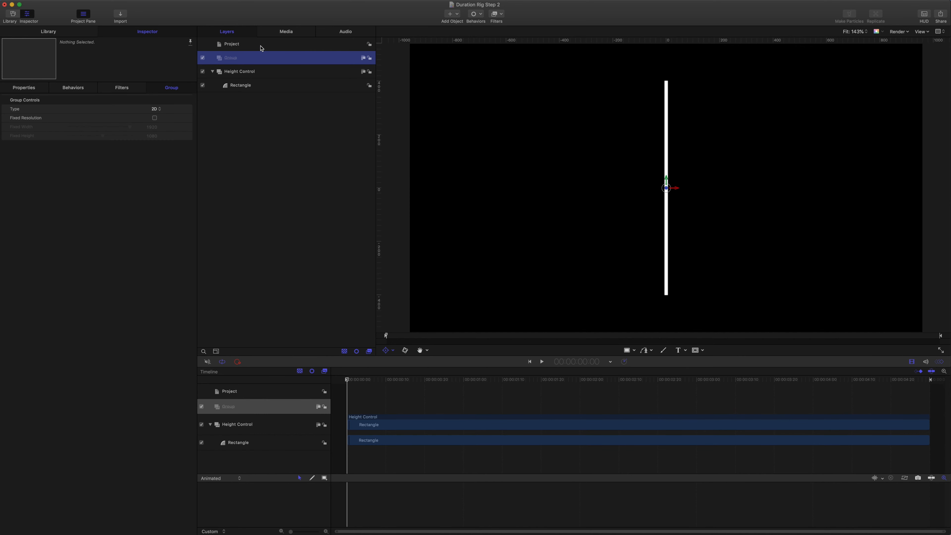
pyautogui.doubleClick(240, 59)
pyautogui.write('Bubble')
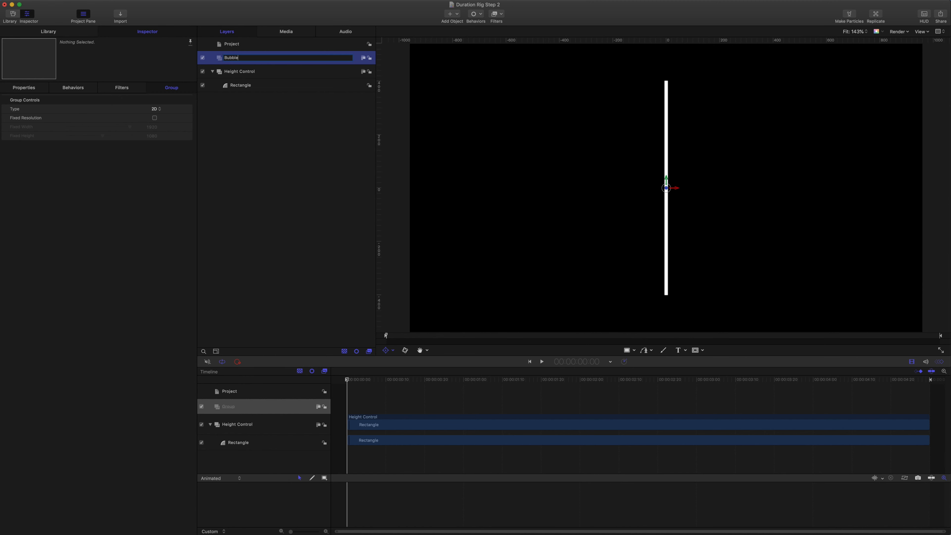
pyautogui.press('Return')
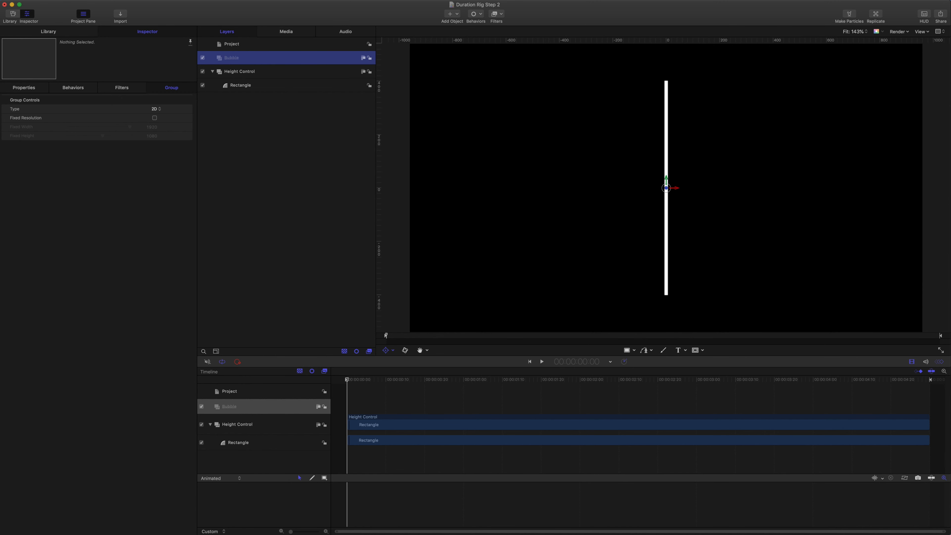
# - Draw a circle with a radius of about 96 px in the Bubble group, overlapping the white rectangle
pyautogui.click(21, 87)
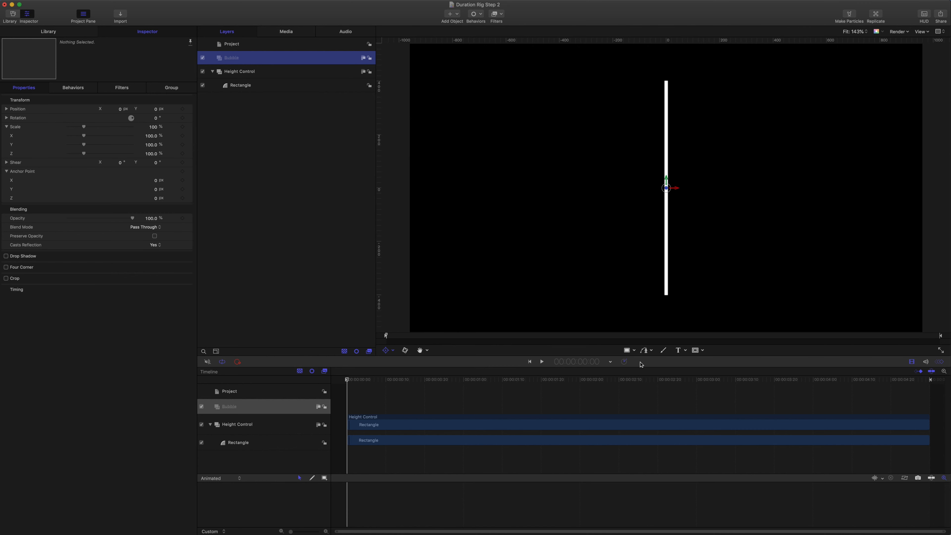
pyautogui.click(633, 350)
pyautogui.click(641, 371)
pyautogui.moveTo(648, 162); pyautogui.dragTo(674, 188)
# - Set the circle's radius to 100
pyautogui.click(173, 88)
pyautogui.click(134, 97)
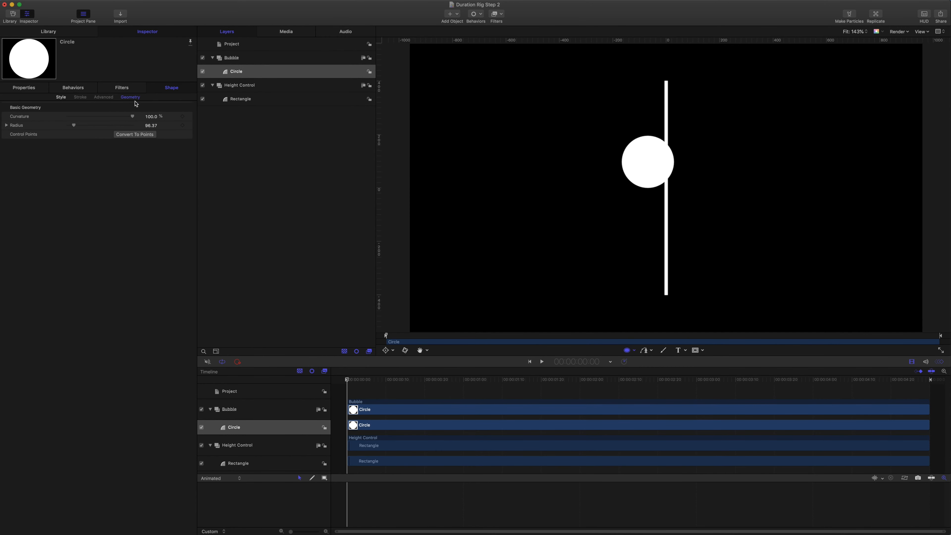
pyautogui.click(153, 127)
pyautogui.write('100')
pyautogui.press('Return')
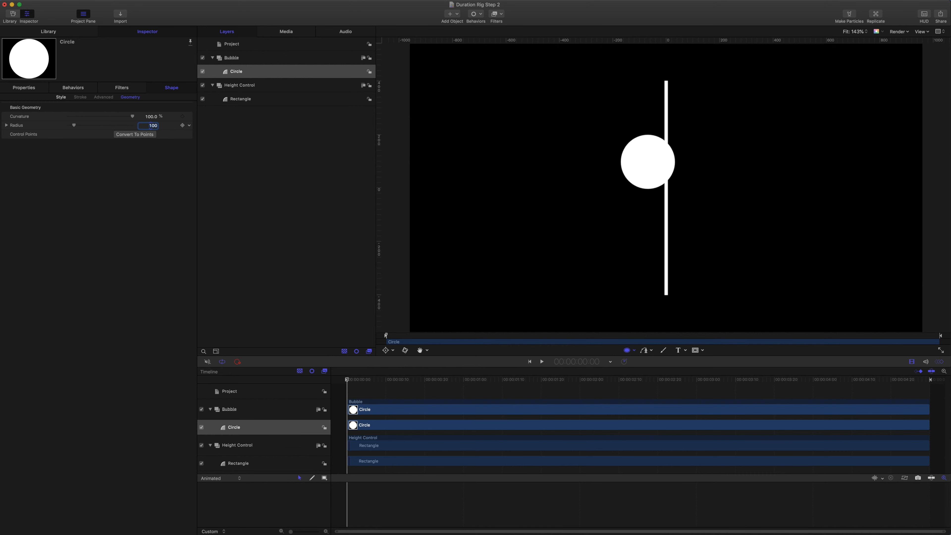
# - Reset the circle's position to center it in the canvas
pyautogui.click(28, 89)
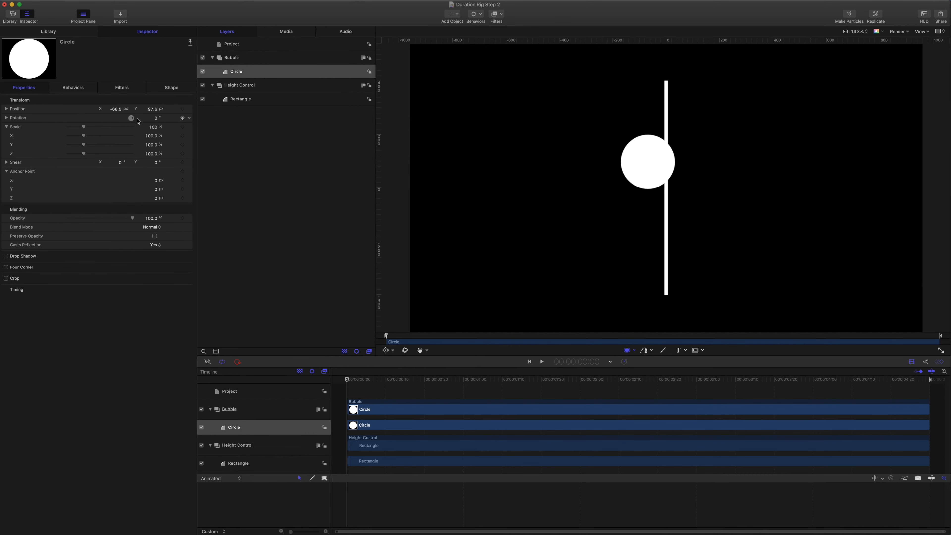
pyautogui.click(189, 110)
pyautogui.click(213, 113)
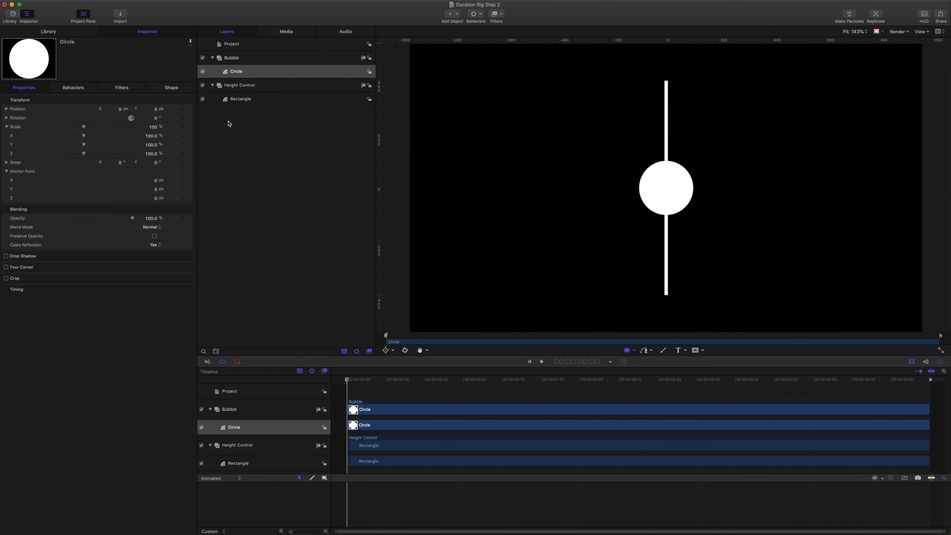
# - Set the Bubble group's position Y to -400 px so that it sits at the rectangle's base
pyautogui.click(237, 59)
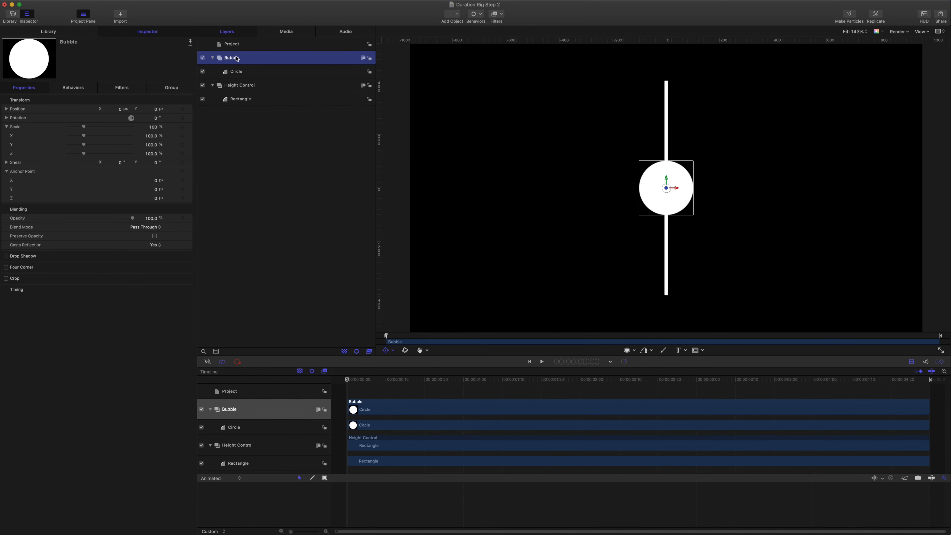
pyautogui.click(243, 75)
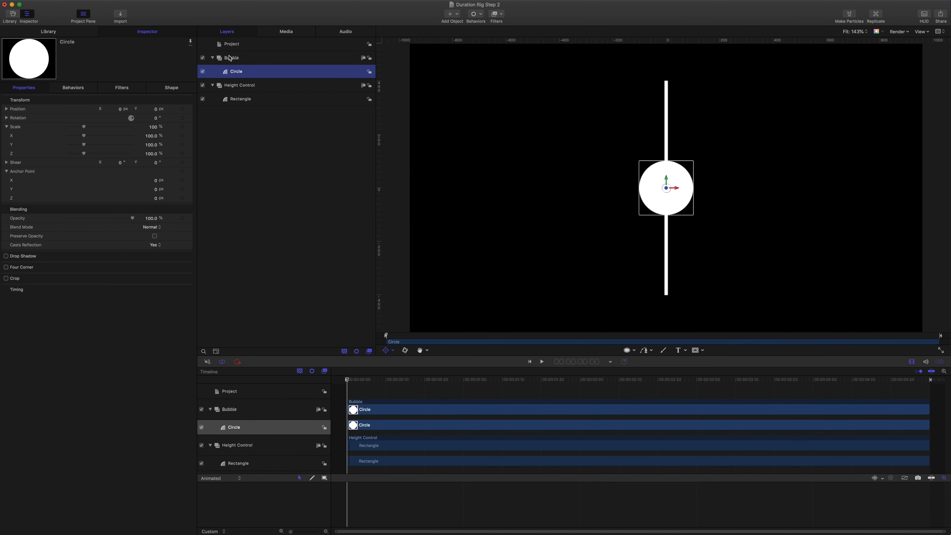
pyautogui.click(237, 58)
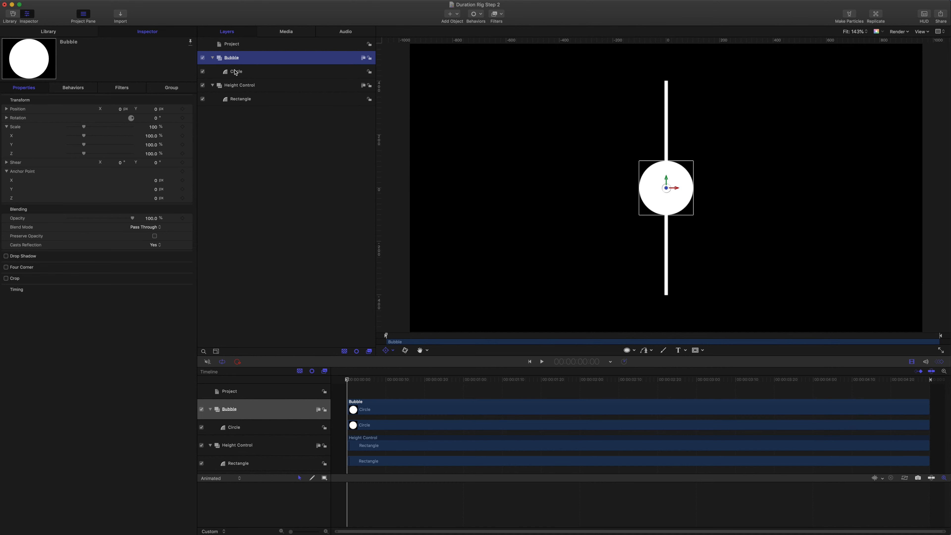
pyautogui.click(6, 109)
pyautogui.moveTo(158, 130); pyautogui.dragTo(158, 185)
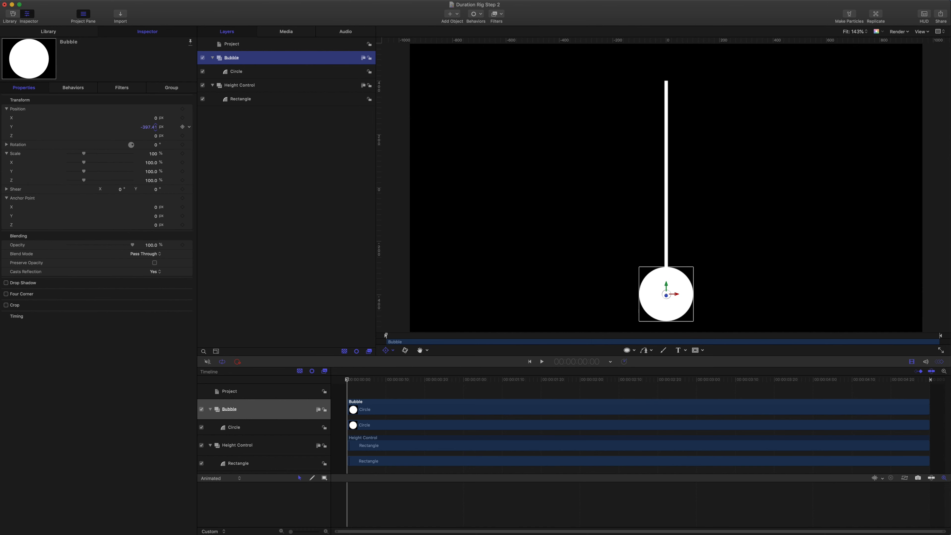
pyautogui.click(156, 130)
pyautogui.press('BackSpace')
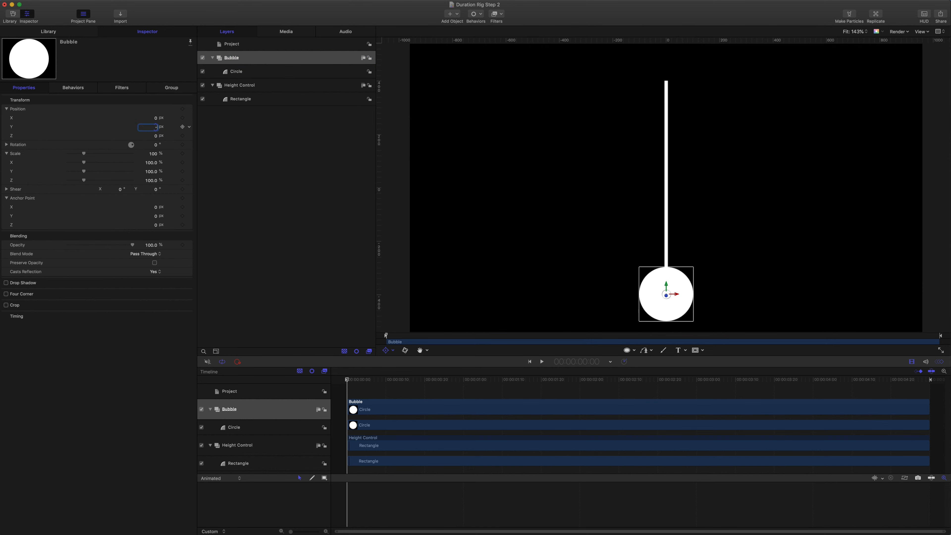
pyautogui.press('Return')
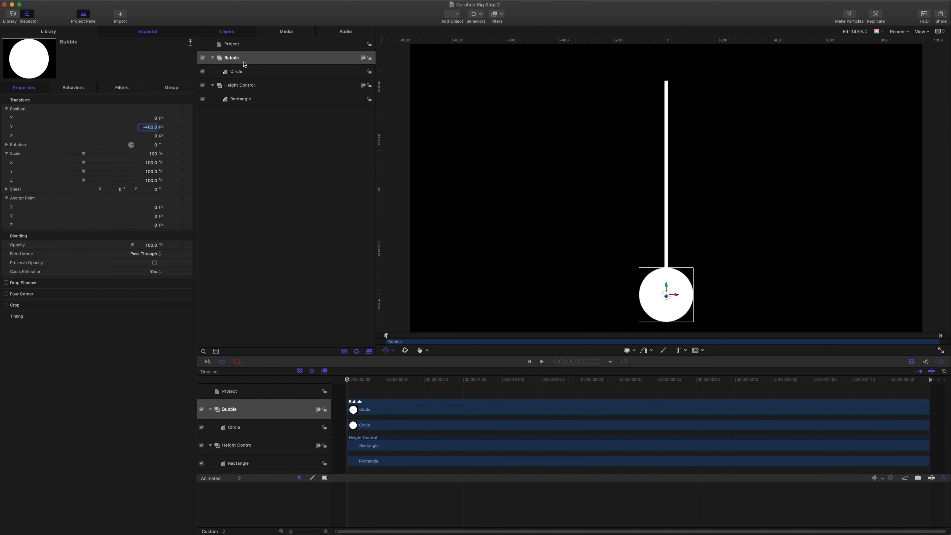
# - Add a Link parameter behavior to the Bubble group's position Y, with the Rectangle as its source object
pyautogui.click(13, 127)
pyautogui.click(189, 127)
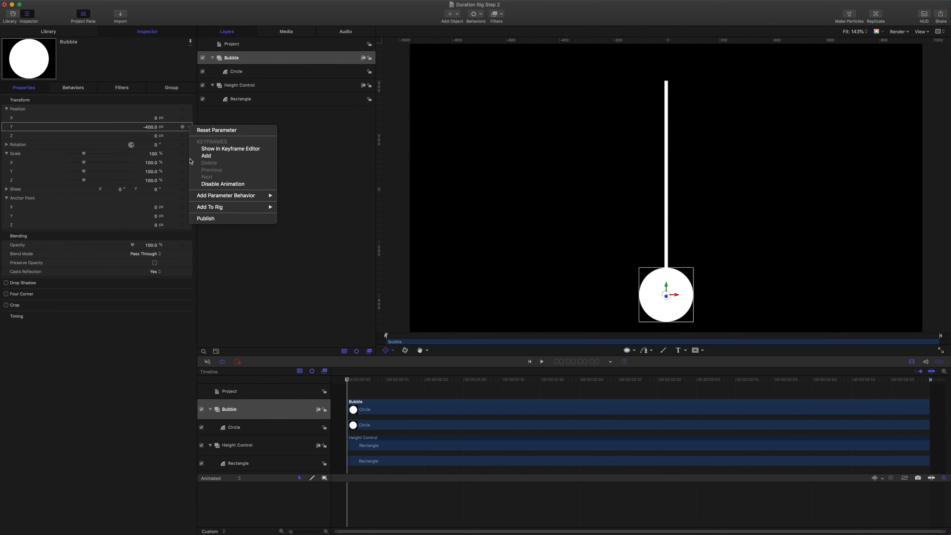
pyautogui.moveTo(262, 196)
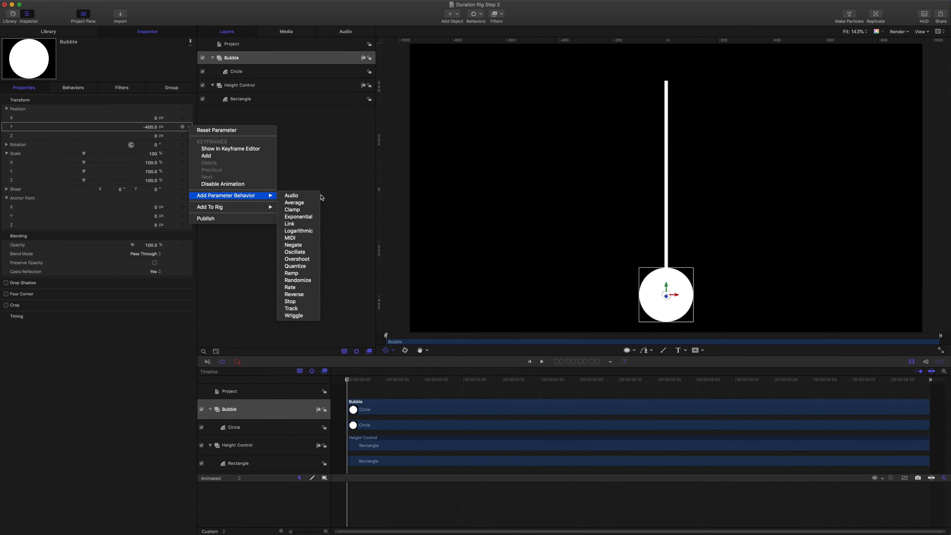
pyautogui.click(301, 227)
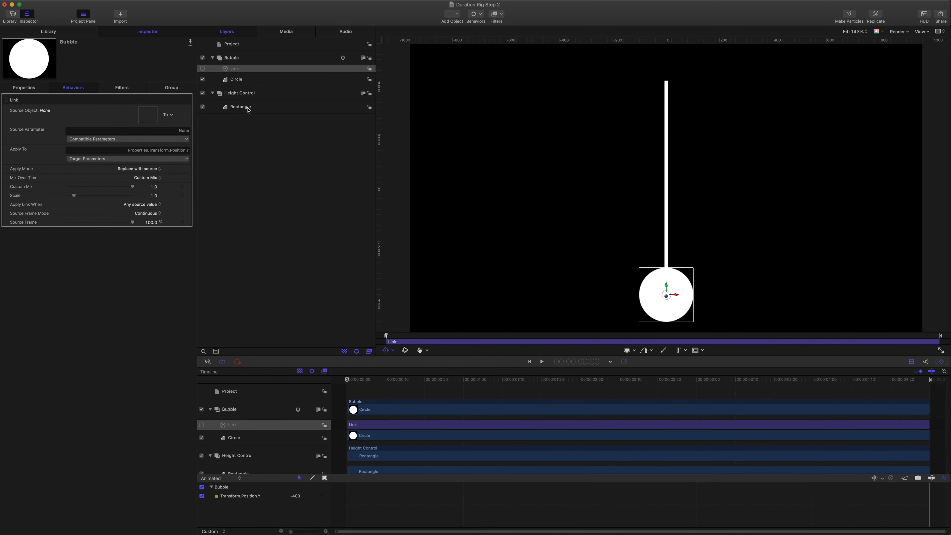
pyautogui.moveTo(248, 109); pyautogui.dragTo(149, 115)
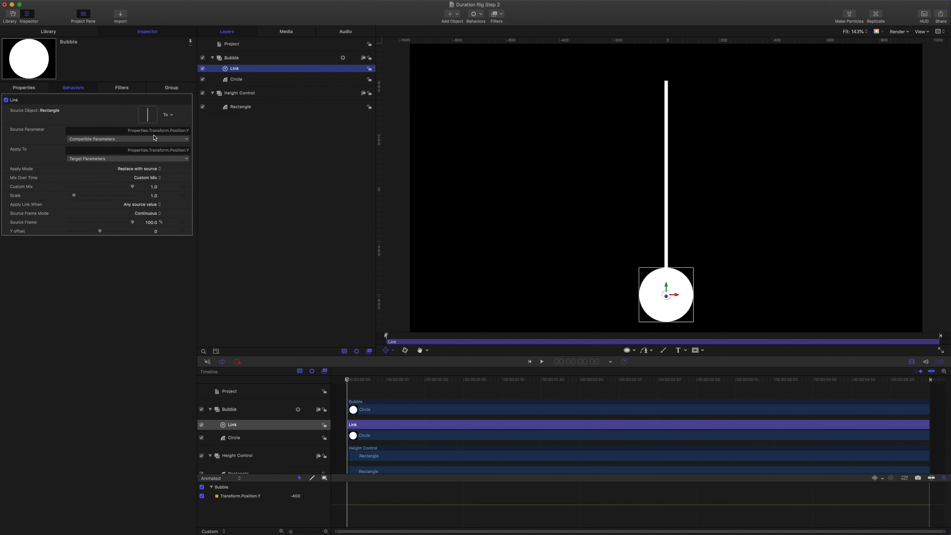
# - Set the link's source parameter to the rectangle's top edge from its object attributes
pyautogui.click(169, 139)
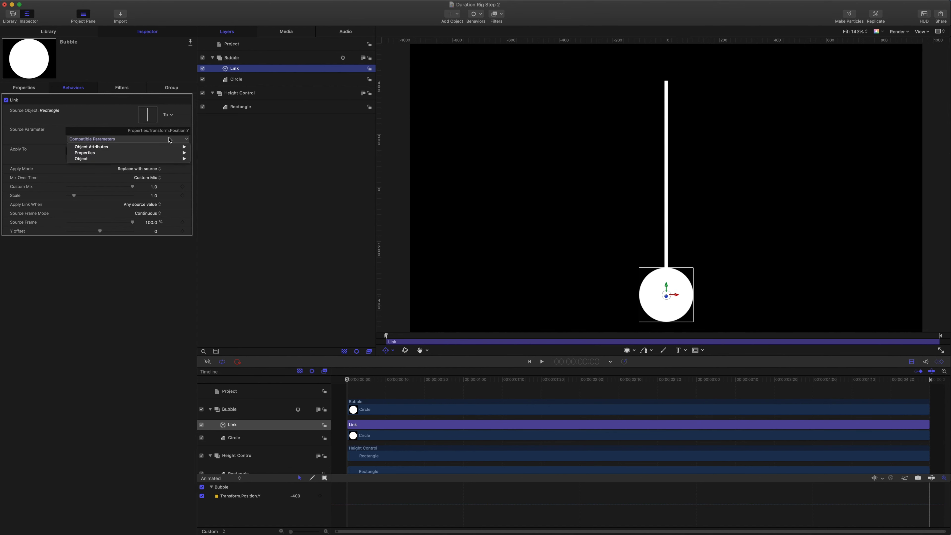
pyautogui.moveTo(165, 147)
pyautogui.moveTo(210, 153)
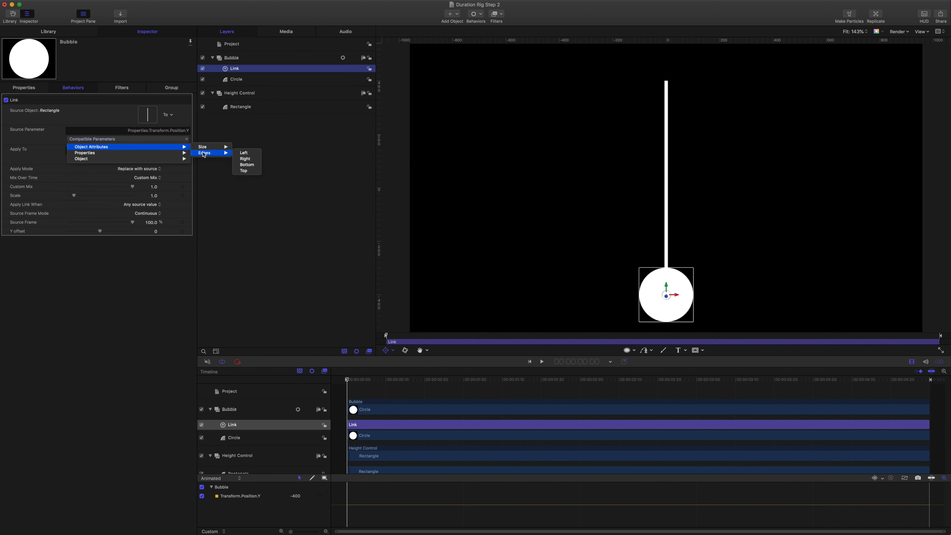
pyautogui.click(253, 171)
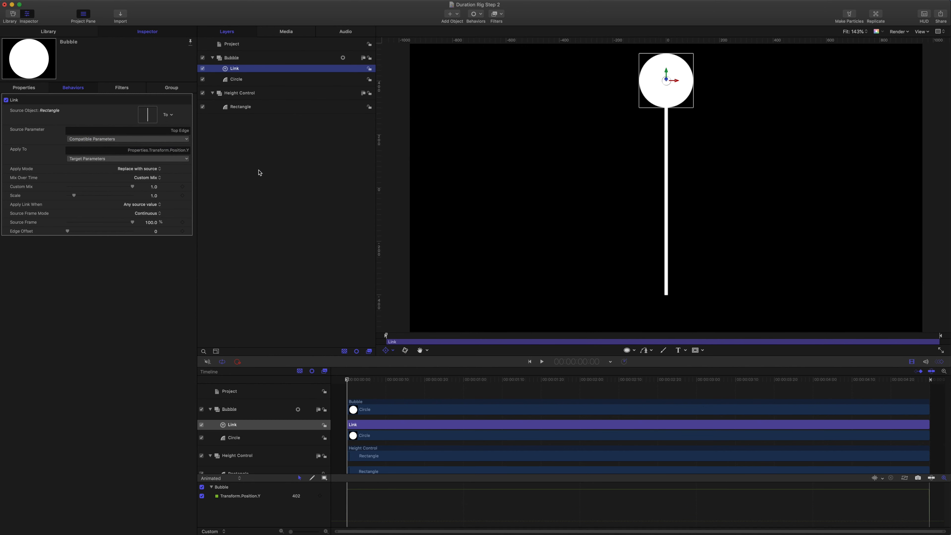
# - Rename the Link behavior as top edge
pyautogui.doubleClick(239, 69)
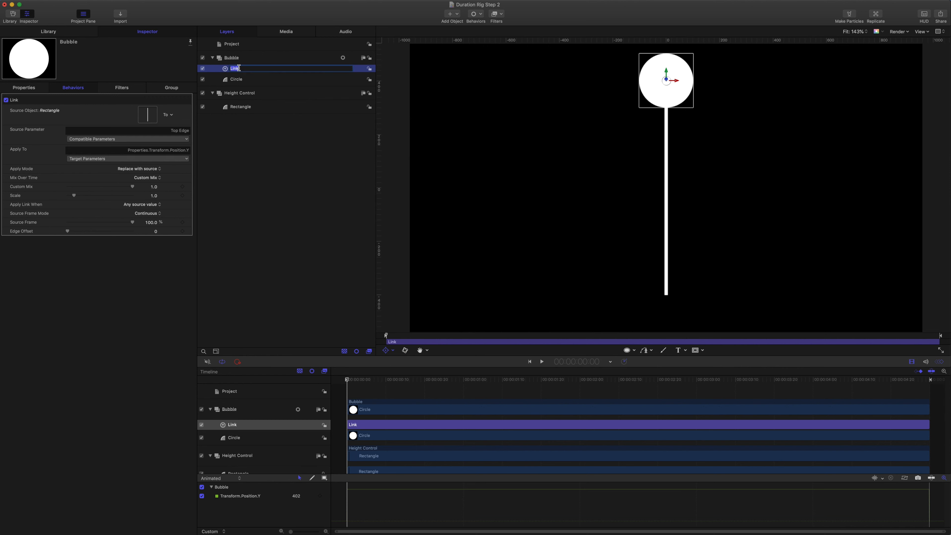
pyautogui.write('top edge')
pyautogui.press('Return')
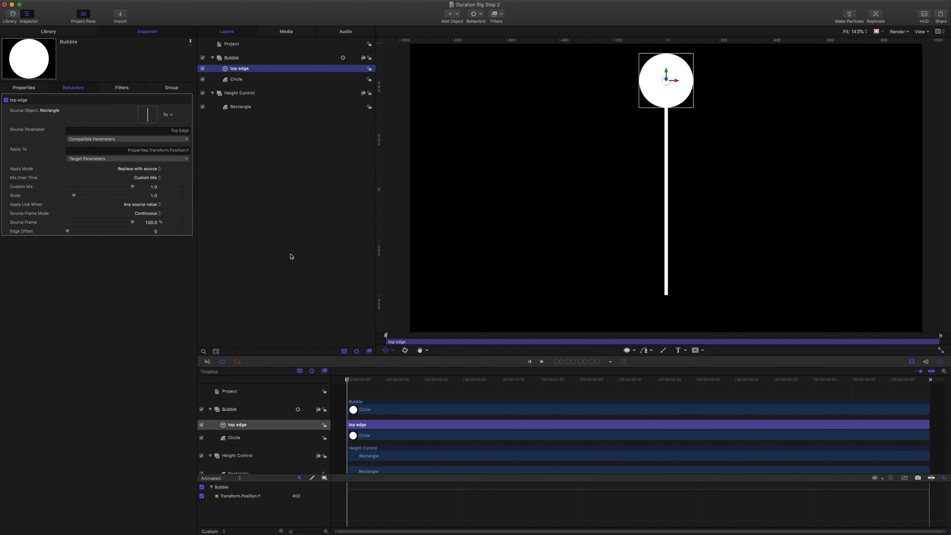
# - Test the project's published Height parameter by lowering it to about 80%, and reset it
pyautogui.click(231, 44)
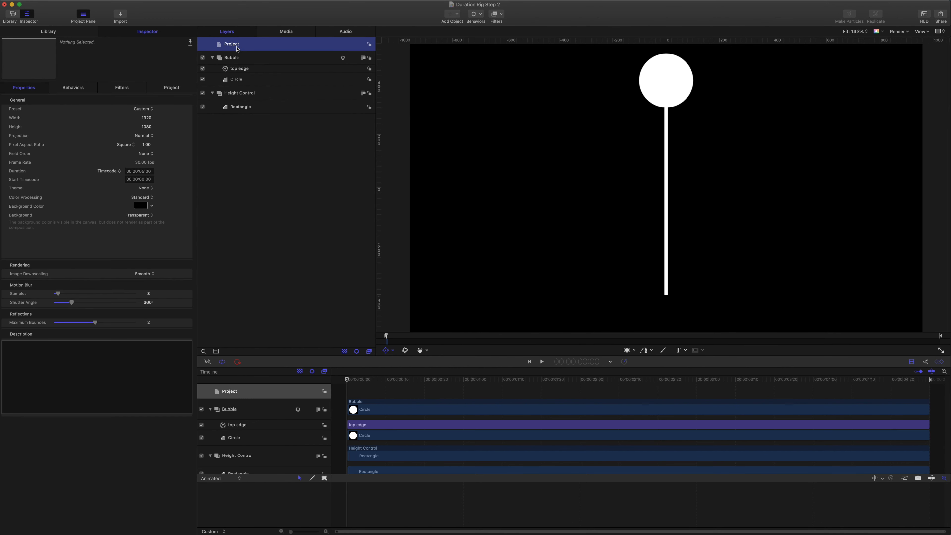
pyautogui.click(172, 89)
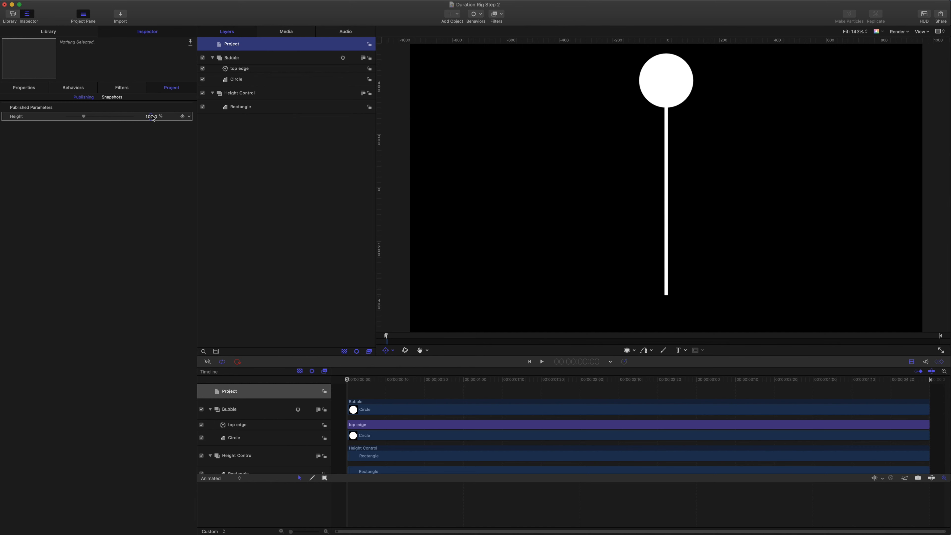
pyautogui.moveTo(153, 118)
pyautogui.mouseDown()
pyautogui.moveTo(134, 118)
pyautogui.moveTo(151, 117)
pyautogui.mouseUp()
pyautogui.click(189, 116)
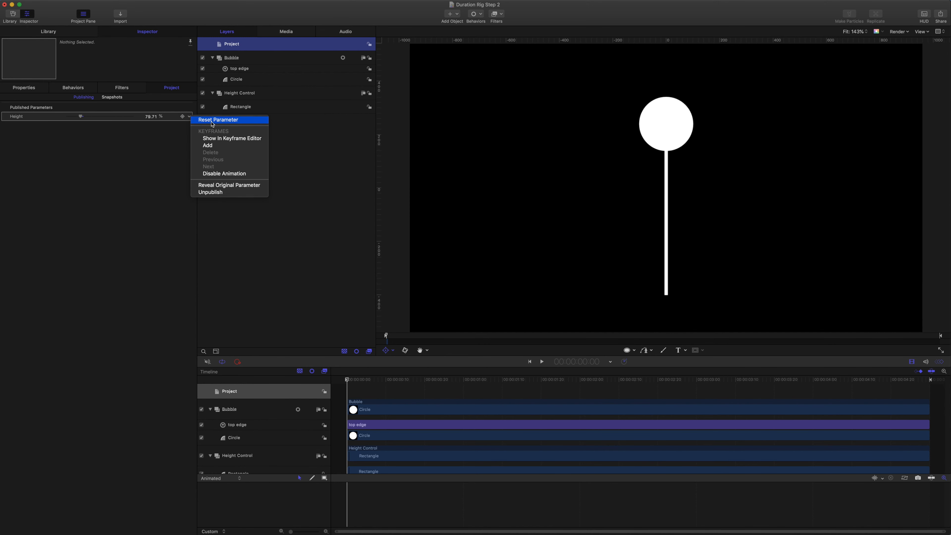
pyautogui.click(212, 122)
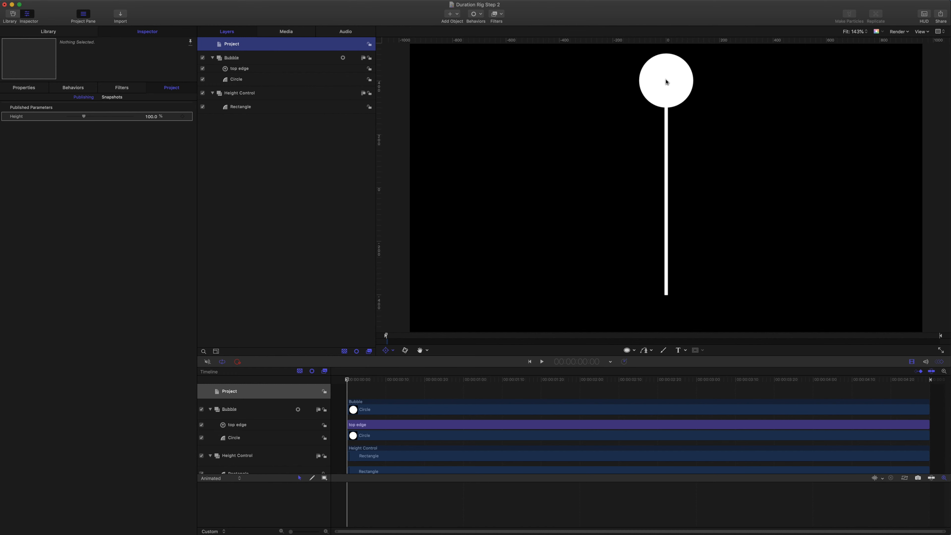
# - Keyframe the top edge link's Custom Mix from 0 at the first frame to 1.0 at frame 25
pyautogui.click(252, 71)
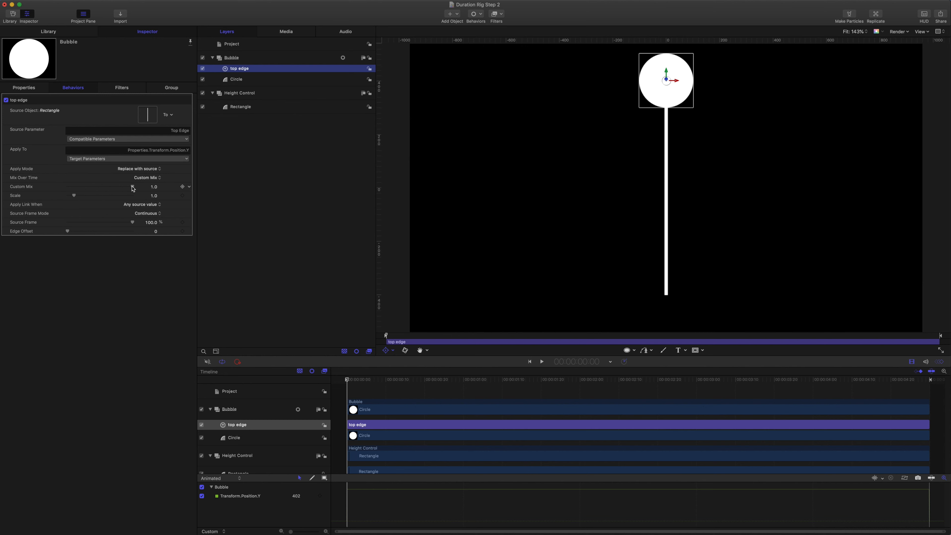
pyautogui.moveTo(134, 189); pyautogui.dragTo(56, 187)
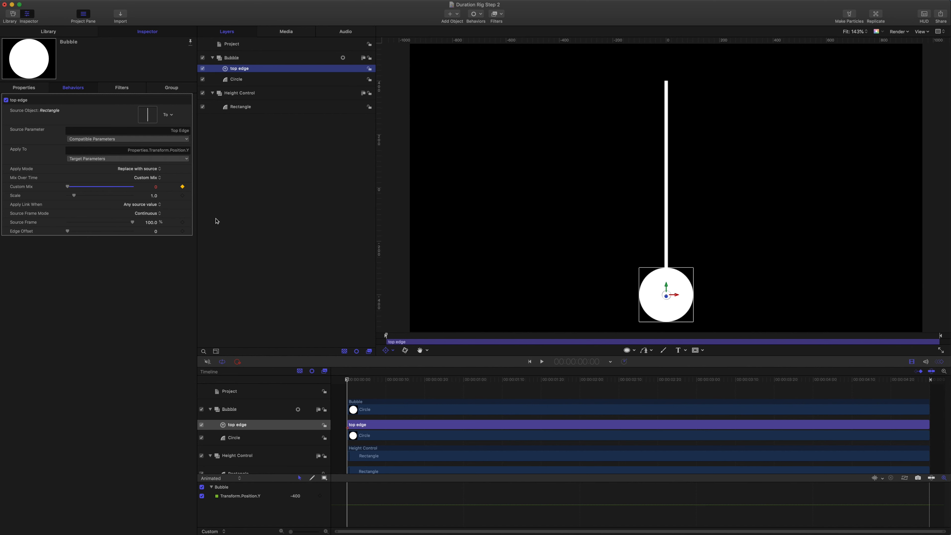
pyautogui.moveTo(358, 384); pyautogui.dragTo(444, 402)
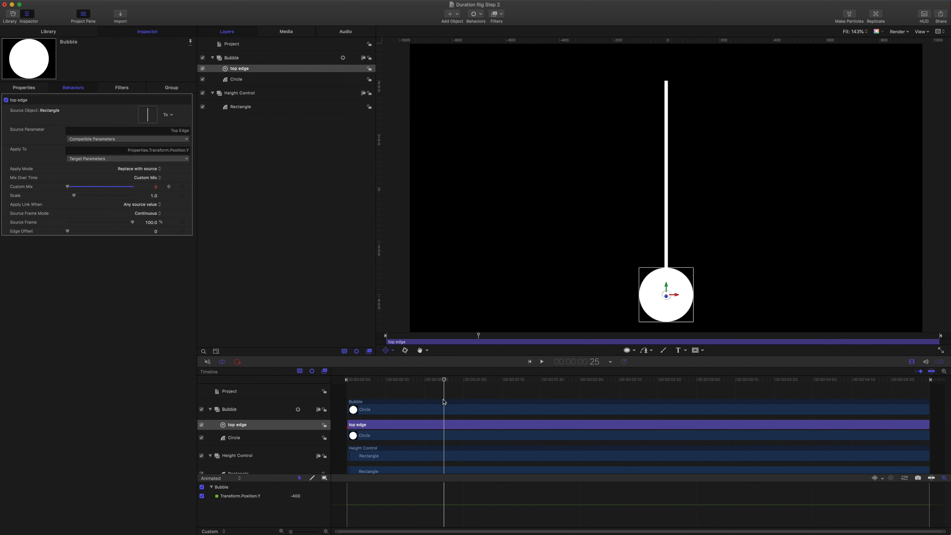
pyautogui.moveTo(67, 186); pyautogui.dragTo(183, 198)
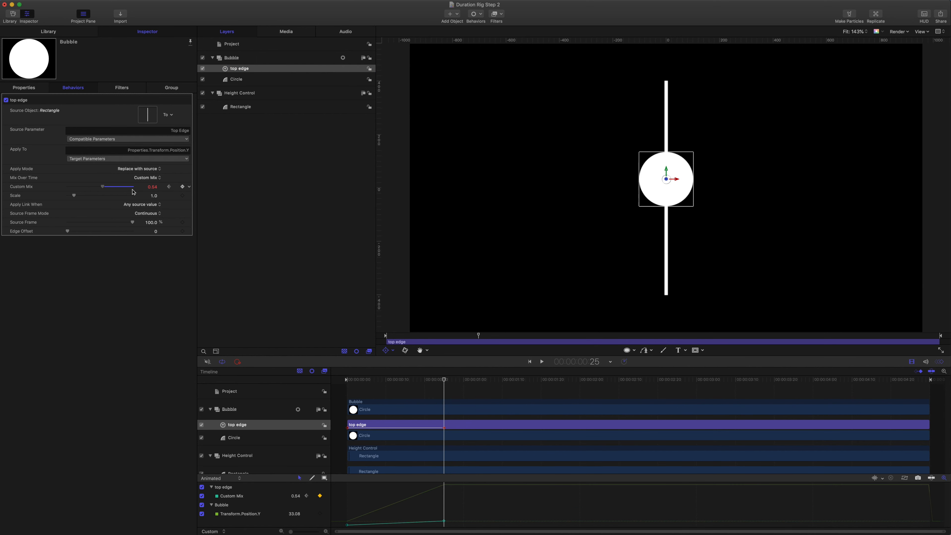
# - Play and scrub the animation from the start to check the circle's rise along the rectangle
pyautogui.press('Home')
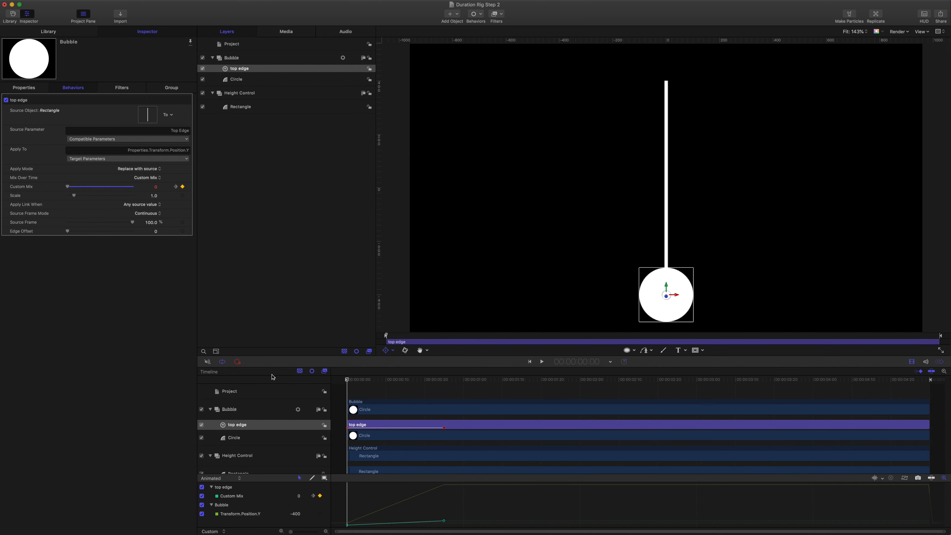
pyautogui.press('space')
pyautogui.press('space')
pyautogui.moveTo(532, 380); pyautogui.dragTo(295, 362)
pyautogui.press('space')
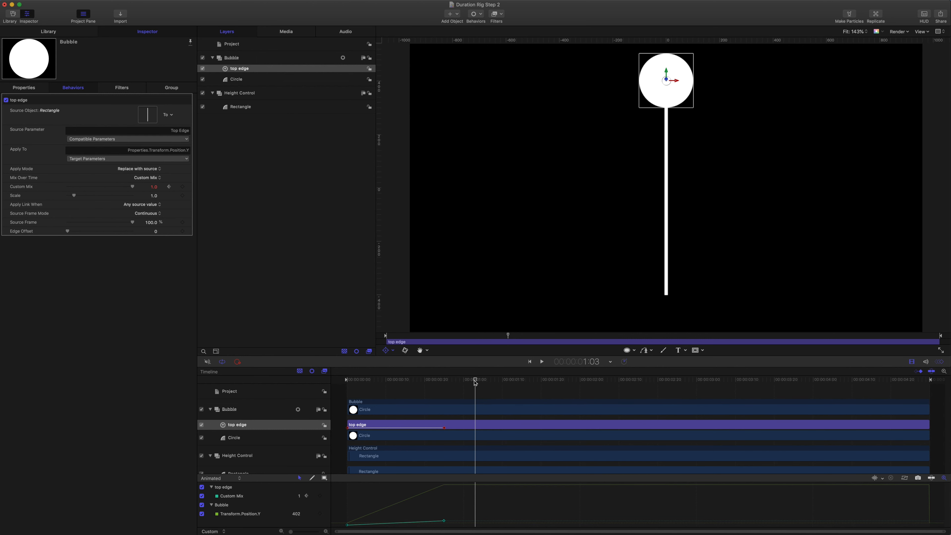
# - Replay the keyframed animation from the first frame, with the height rectangle still visible
pyautogui.moveTo(476, 382); pyautogui.dragTo(257, 372)
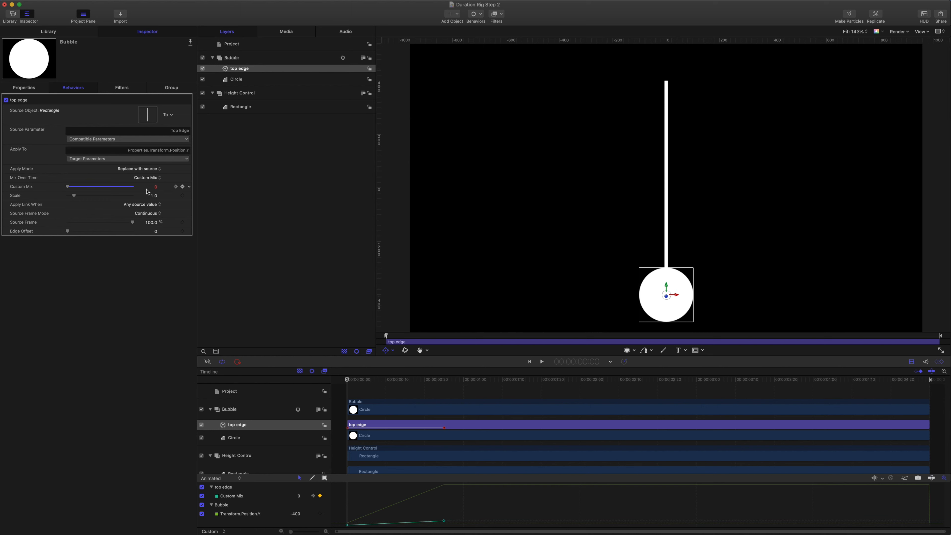
pyautogui.moveTo(349, 383); pyautogui.dragTo(378, 388)
pyautogui.press('space')
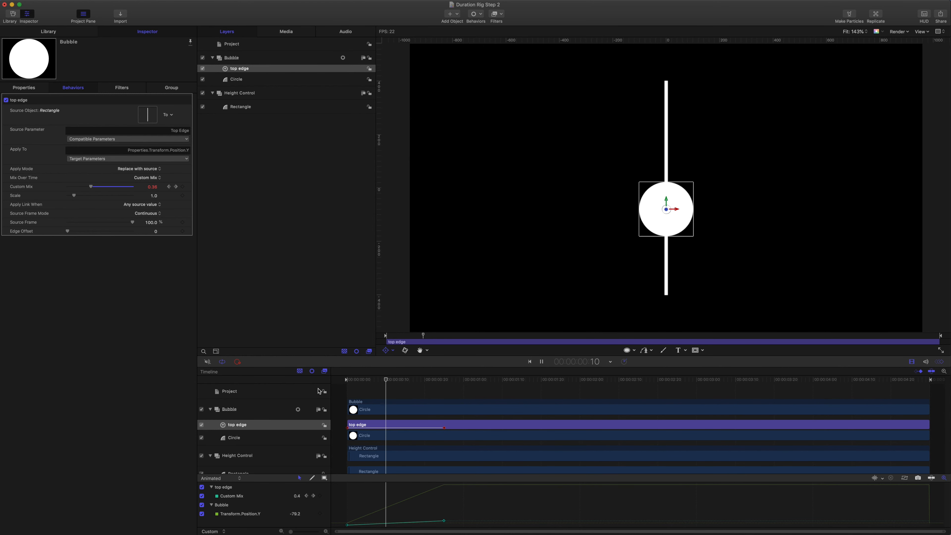
pyautogui.press('space')
pyautogui.press('Home')
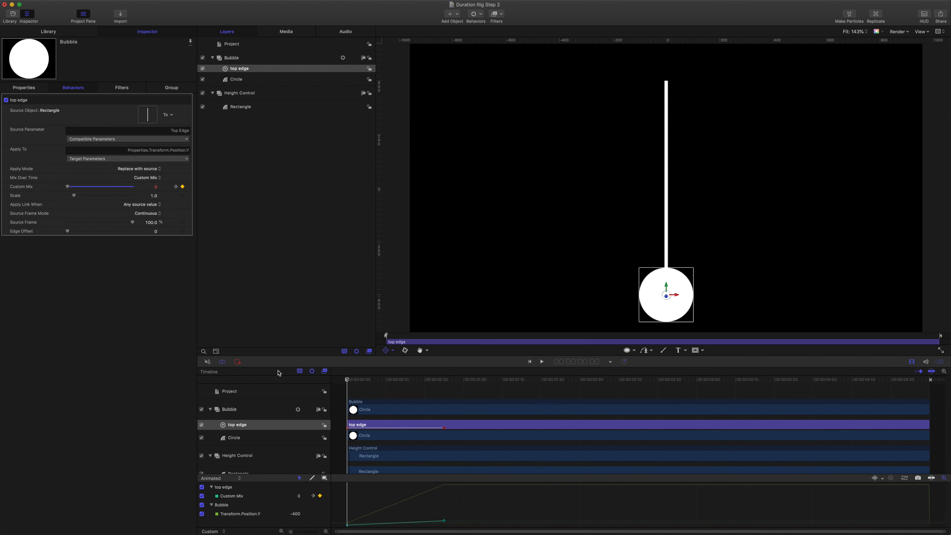
pyautogui.press('space')
pyautogui.press('space')
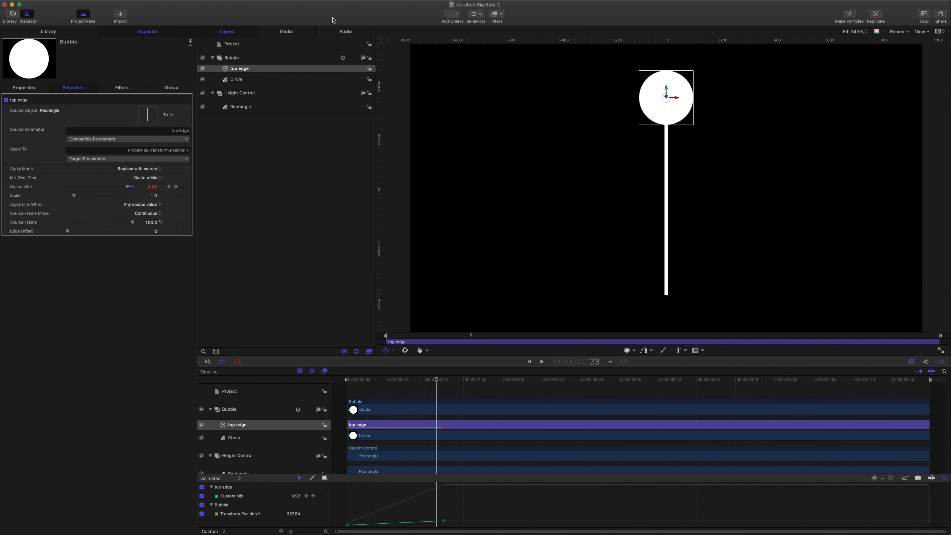
# - Hide the Height Control group and play the bubble's animation without the rectangle
pyautogui.click(202, 94)
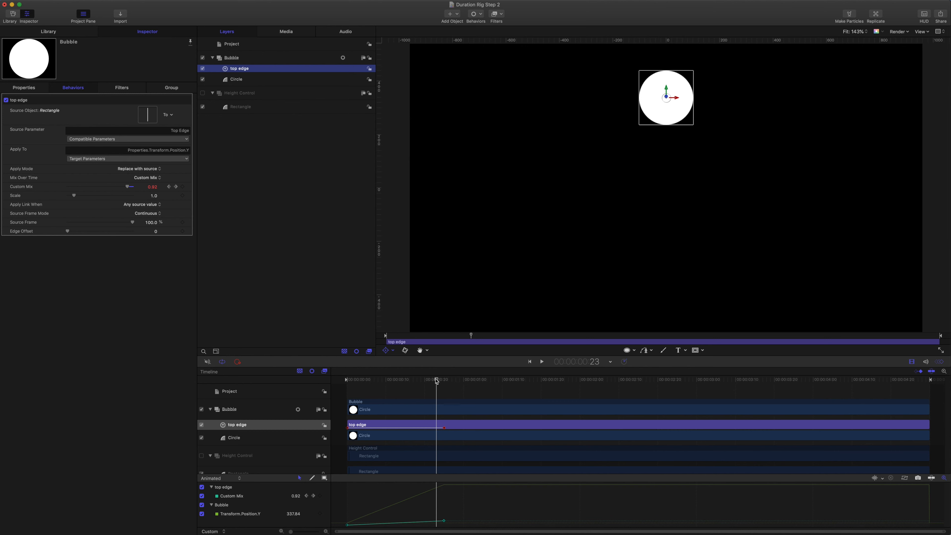
pyautogui.press('space')
pyautogui.press('space')
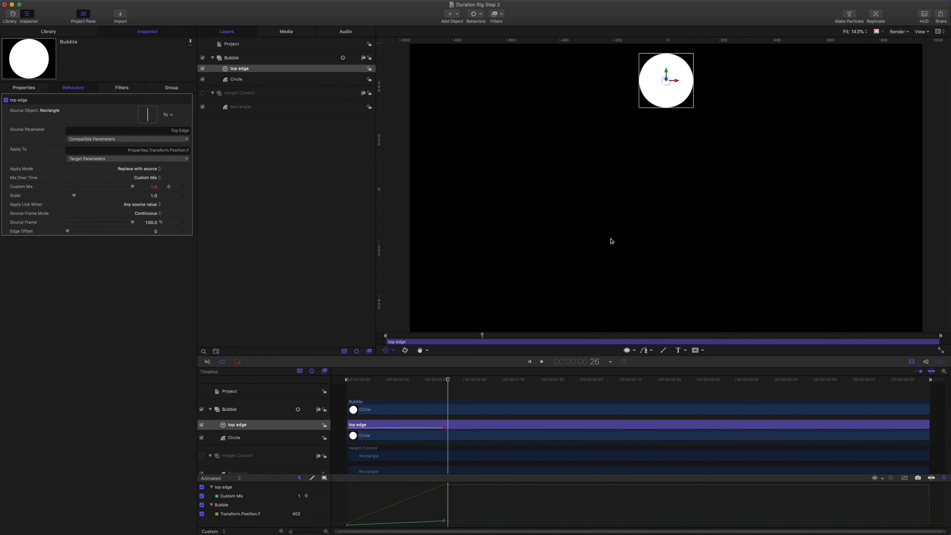
# - Test the project's published Height at about 63% by playing the animation from the start, and reset the parameter
pyautogui.click(233, 45)
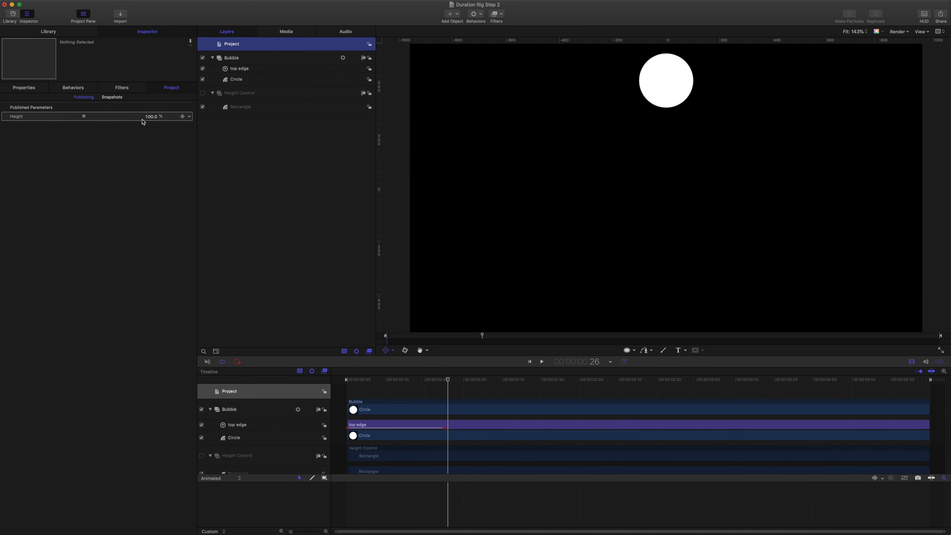
pyautogui.moveTo(154, 120); pyautogui.dragTo(137, 120)
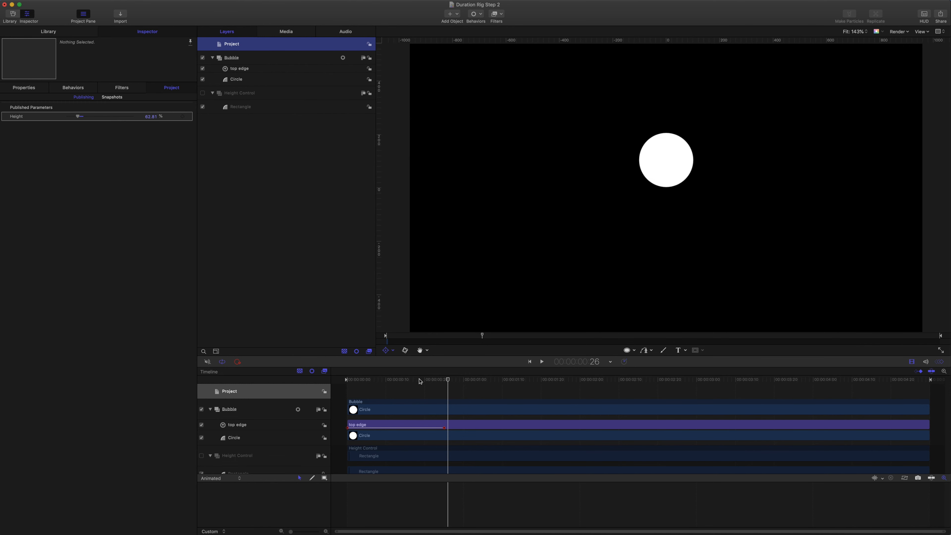
pyautogui.moveTo(447, 380); pyautogui.dragTo(267, 358)
pyautogui.press('space')
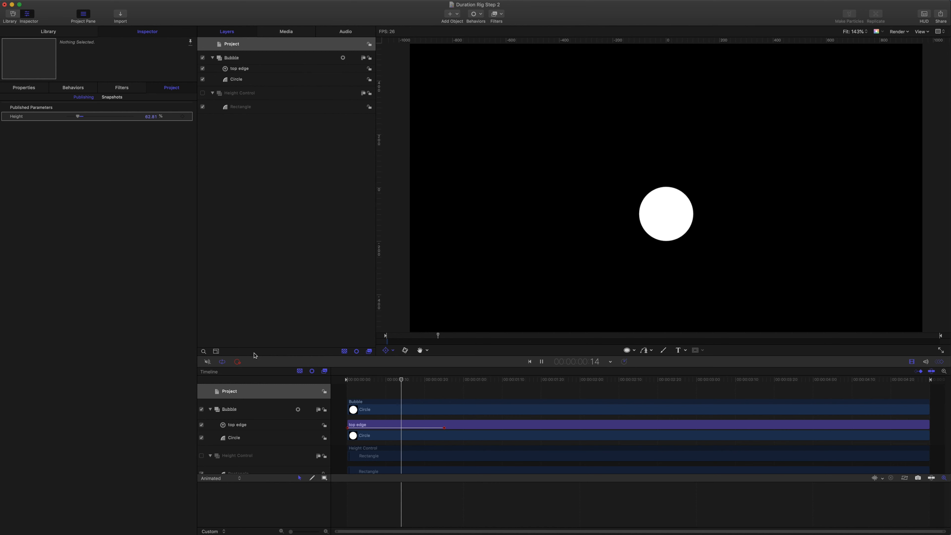
pyautogui.press('space')
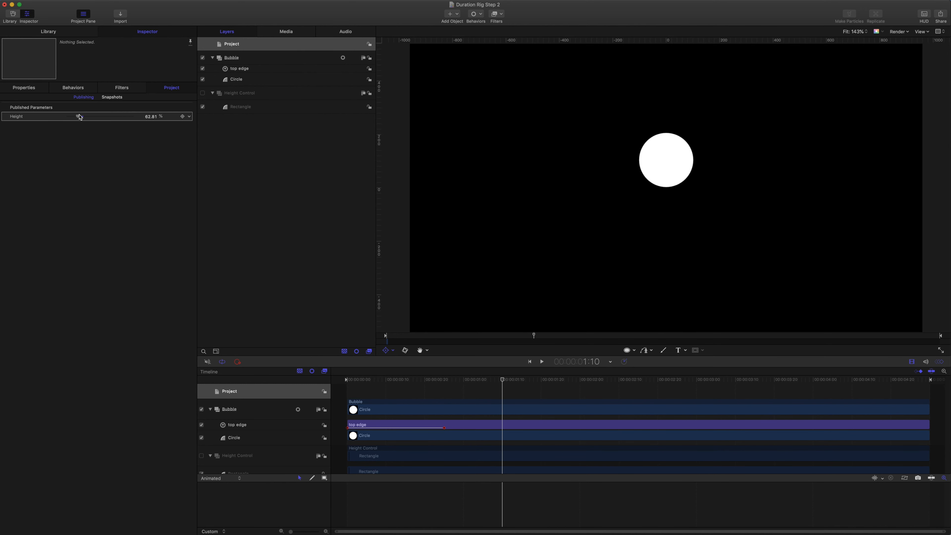
pyautogui.click(190, 117)
pyautogui.press('Return')
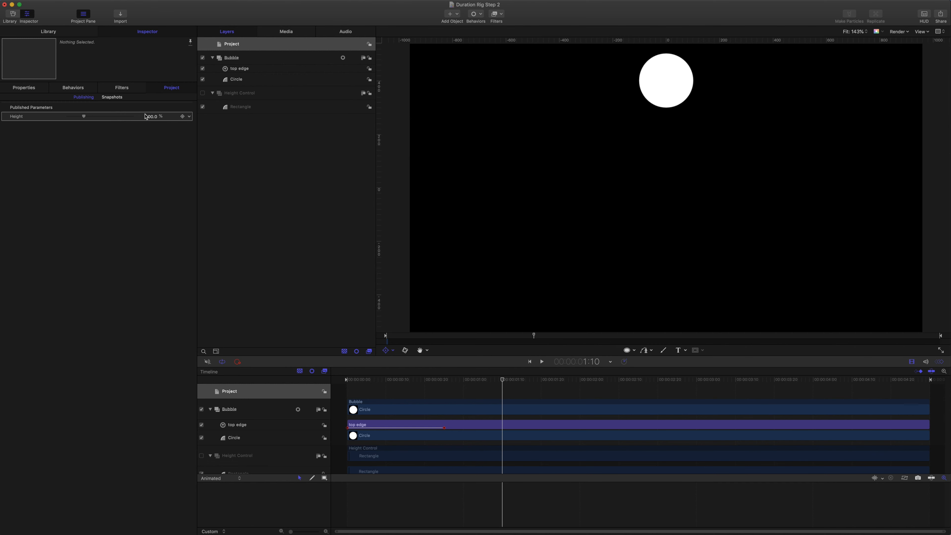
# - Play the animation at full height, try the published Height at about 58%, and reset it
pyautogui.press('Home')
pyautogui.press('space')
pyautogui.press('space')
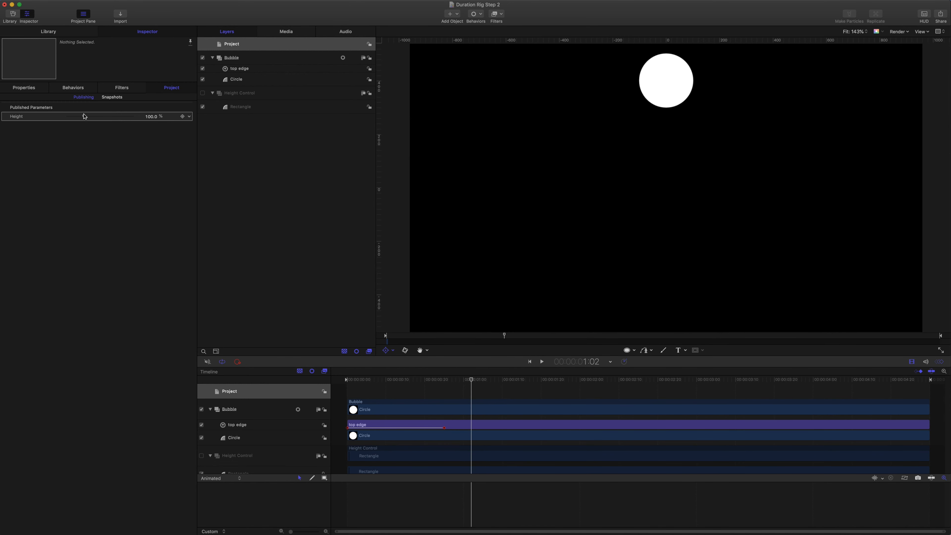
pyautogui.moveTo(85, 118); pyautogui.dragTo(78, 119)
pyautogui.rightClick(190, 117)
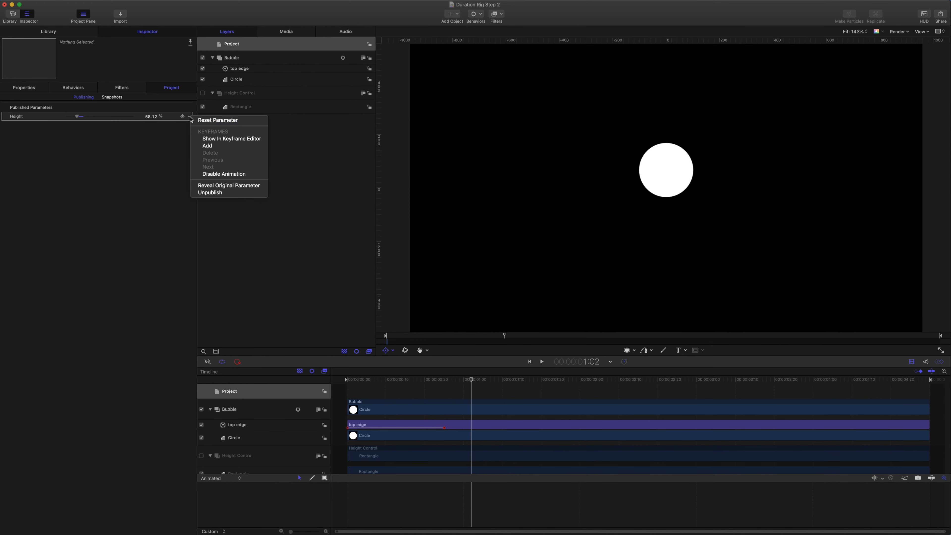
pyautogui.click(209, 134)
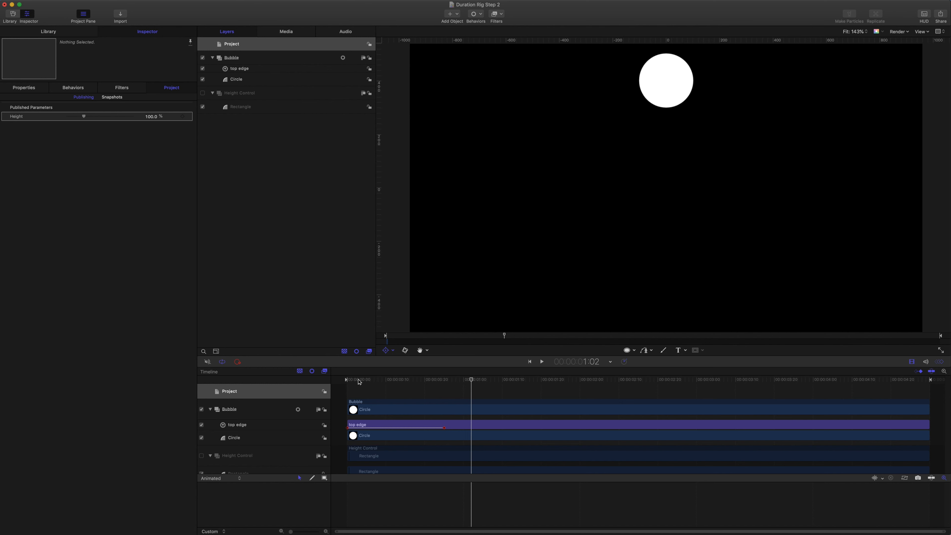
# - Review the top edge link's Custom Mix keyframes by playing the animation and checking it at frame 25
pyautogui.moveTo(424, 380); pyautogui.dragTo(285, 369)
pyautogui.press('space')
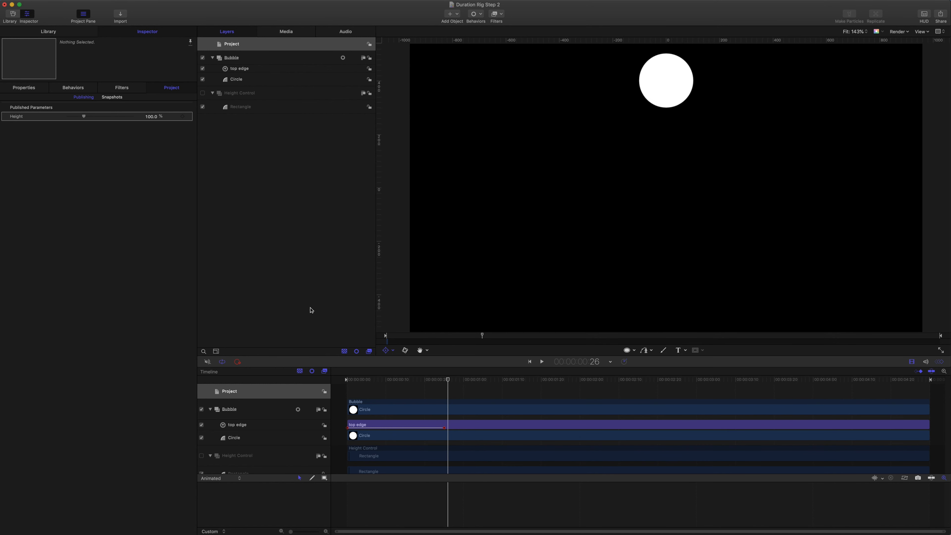
pyautogui.moveTo(447, 379); pyautogui.dragTo(445, 379)
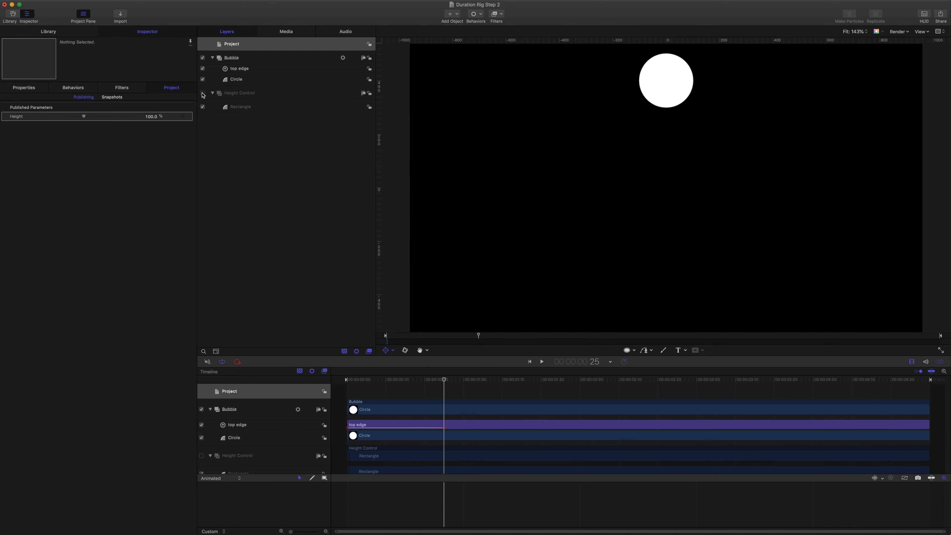
pyautogui.click(247, 69)
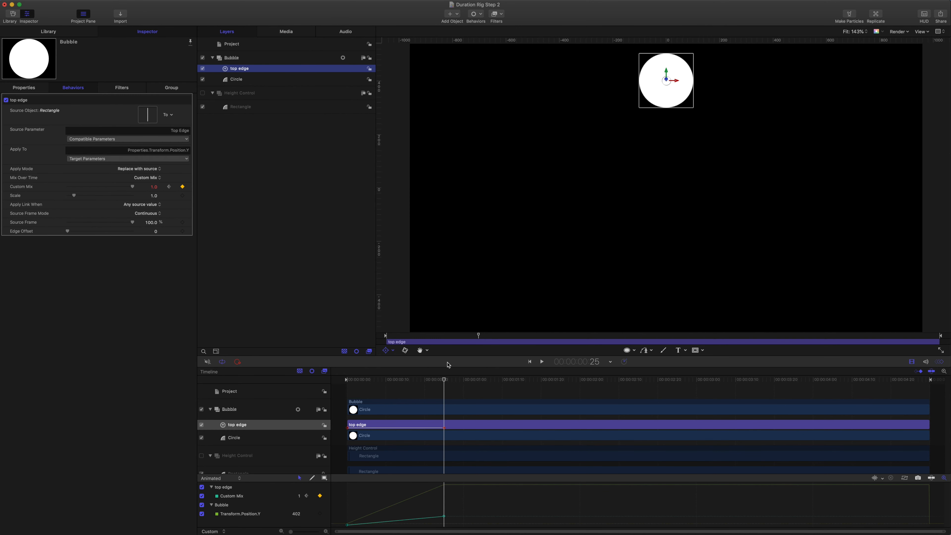
pyautogui.press('space')
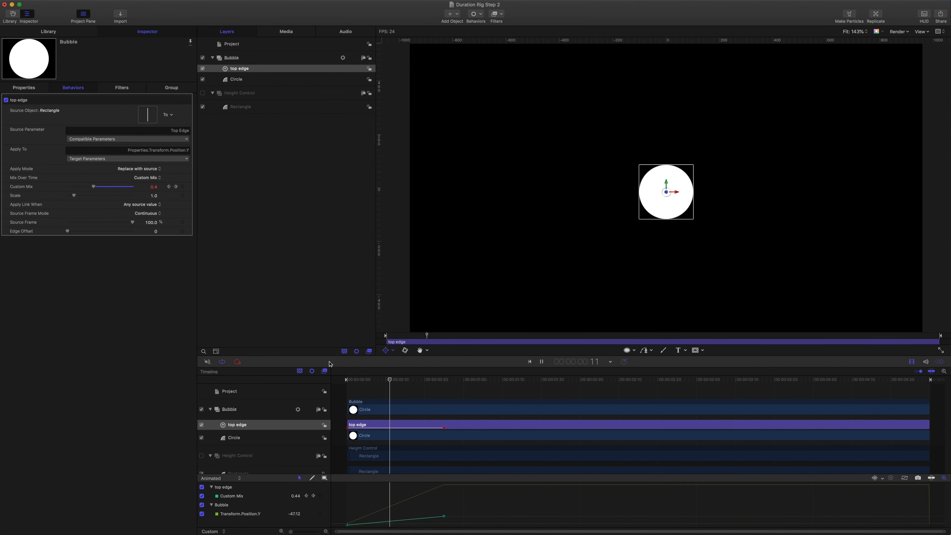
pyautogui.press('space')
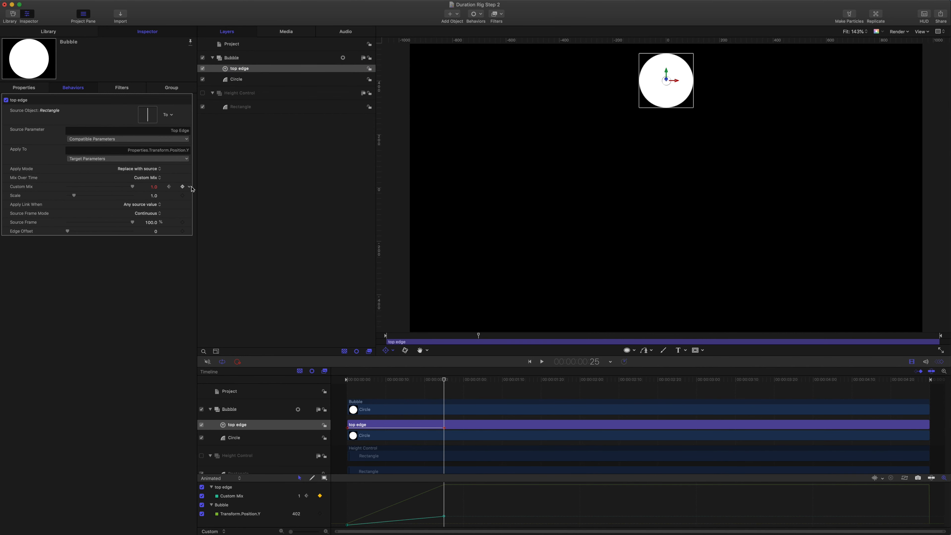
# - Reset the top edge link's Custom Mix to clear its keyframes, and return to the first frame
pyautogui.click(192, 187)
pyautogui.click(216, 190)
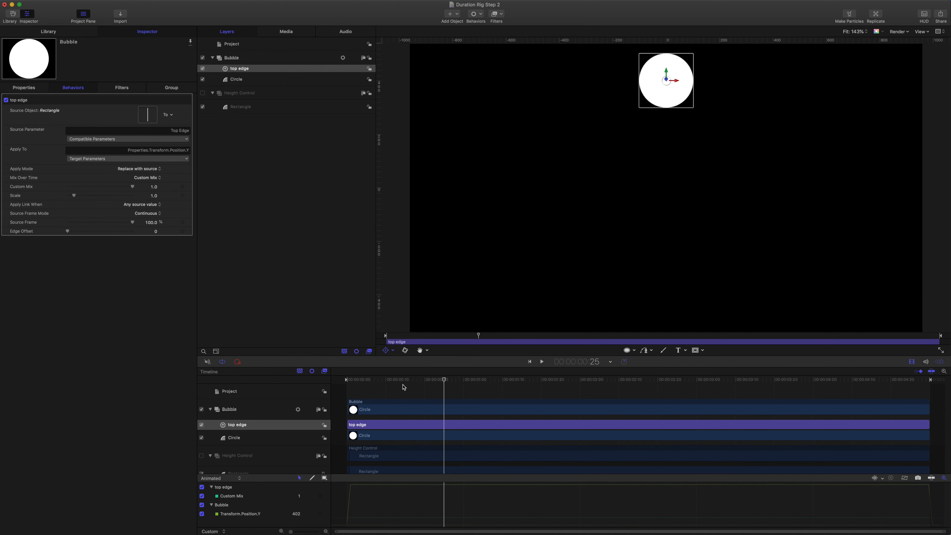
pyautogui.moveTo(444, 380); pyautogui.dragTo(320, 382)
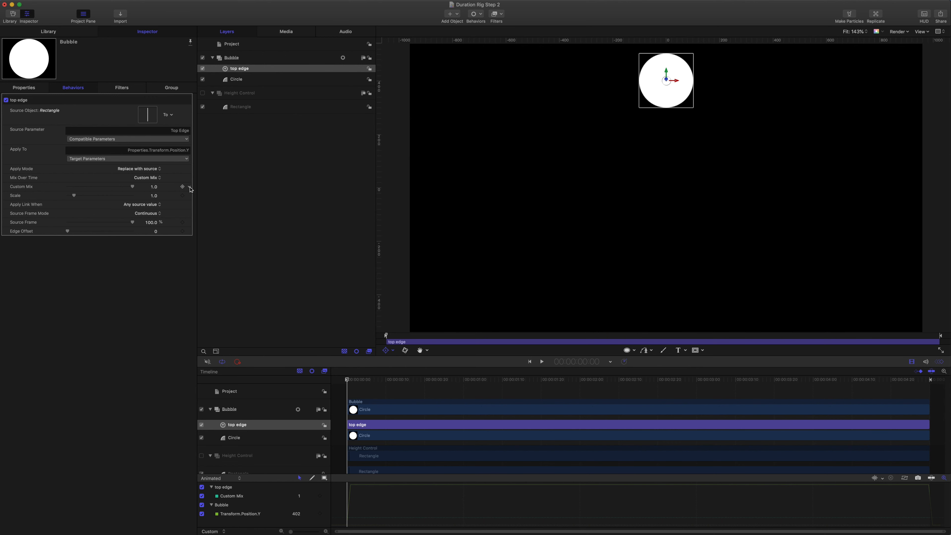
# - Add a Ramp parameter behavior to the top edge link's Custom Mix and set its Start Value to -1.0
pyautogui.click(190, 187)
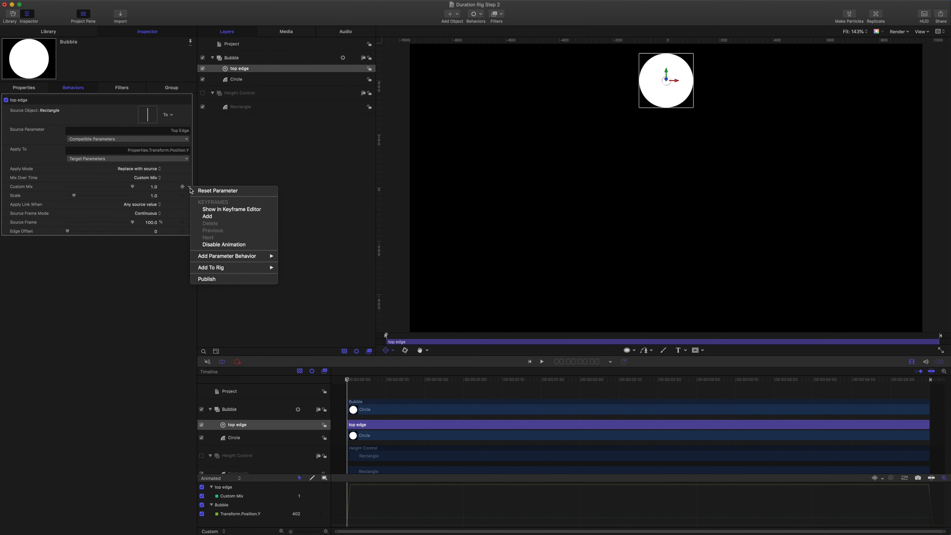
pyautogui.moveTo(247, 256)
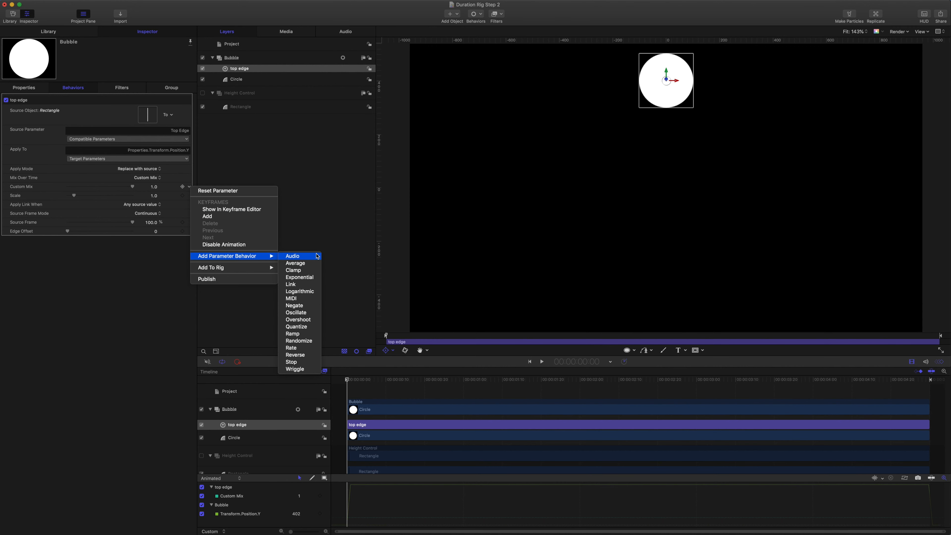
pyautogui.click(316, 336)
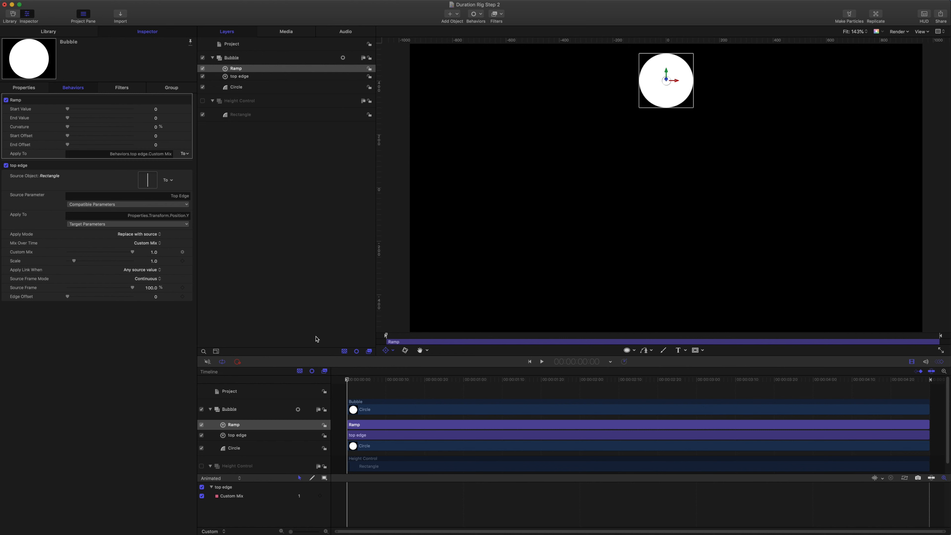
pyautogui.click(240, 76)
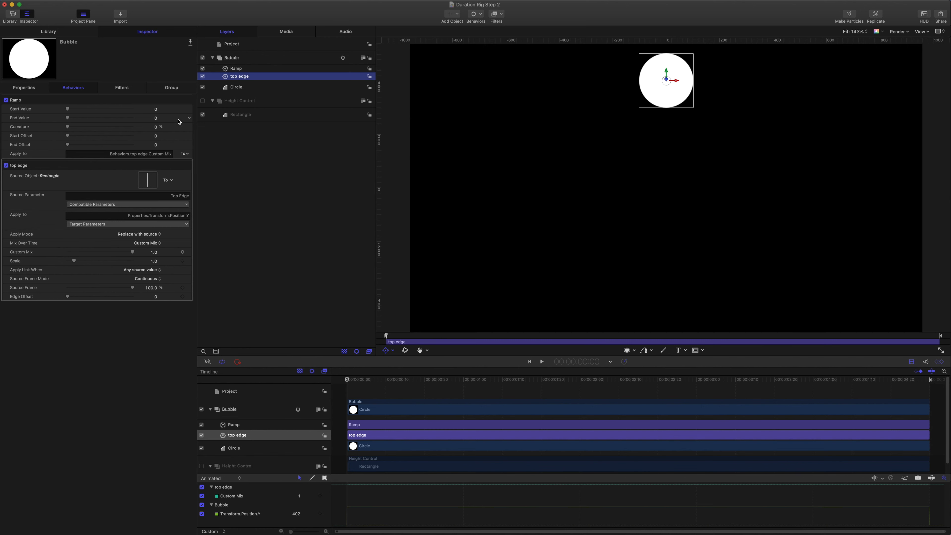
pyautogui.click(156, 109)
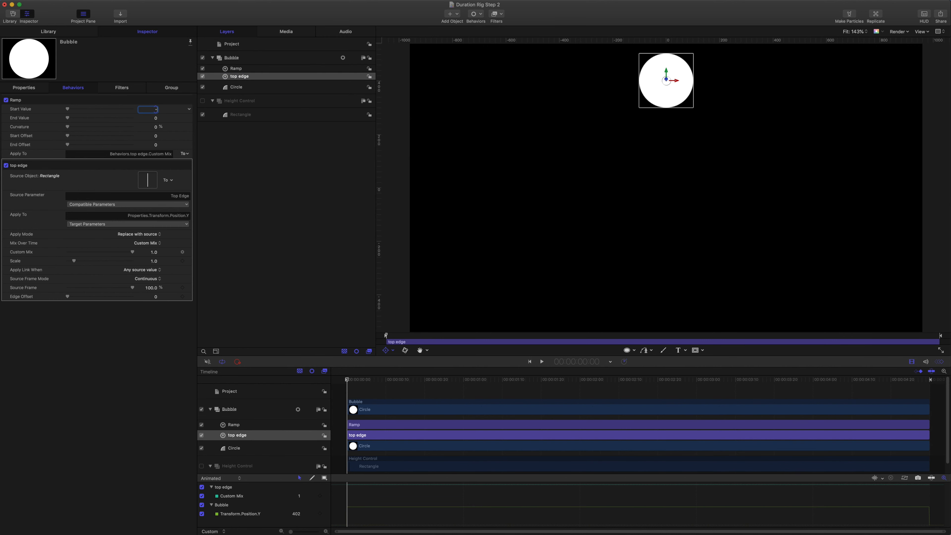
pyautogui.press('Return')
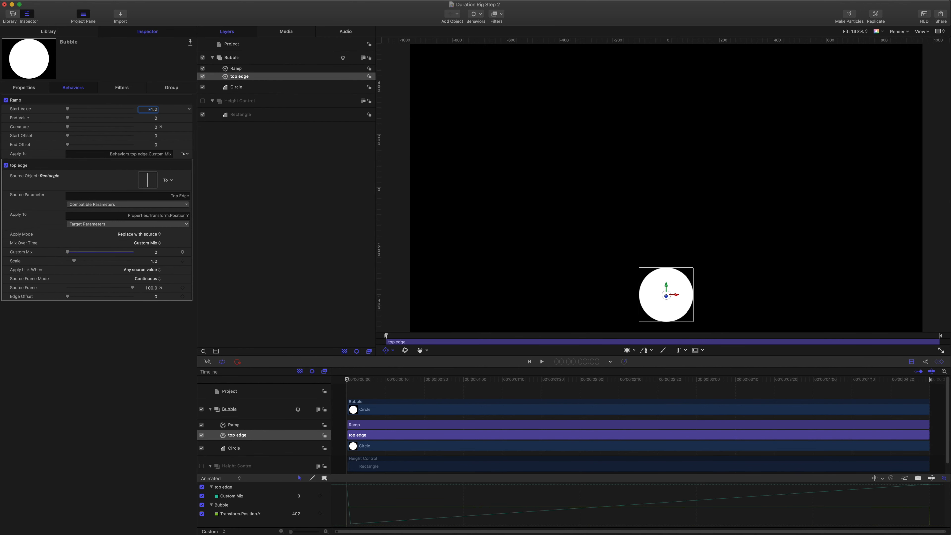
# - Play and scrub the ramp-driven rise of the circle, and try the Ramp's Curvature setting
pyautogui.press('space')
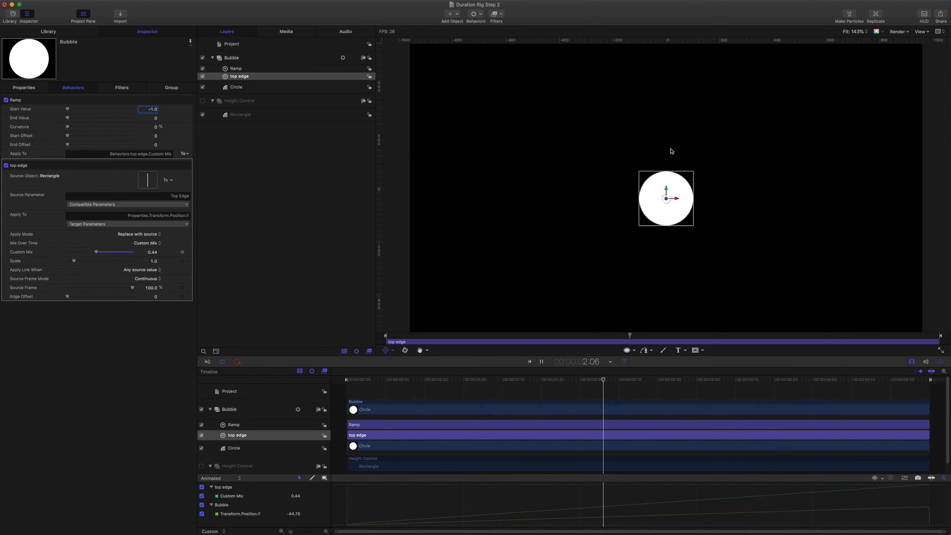
pyautogui.press('space')
pyautogui.moveTo(814, 380); pyautogui.dragTo(476, 388)
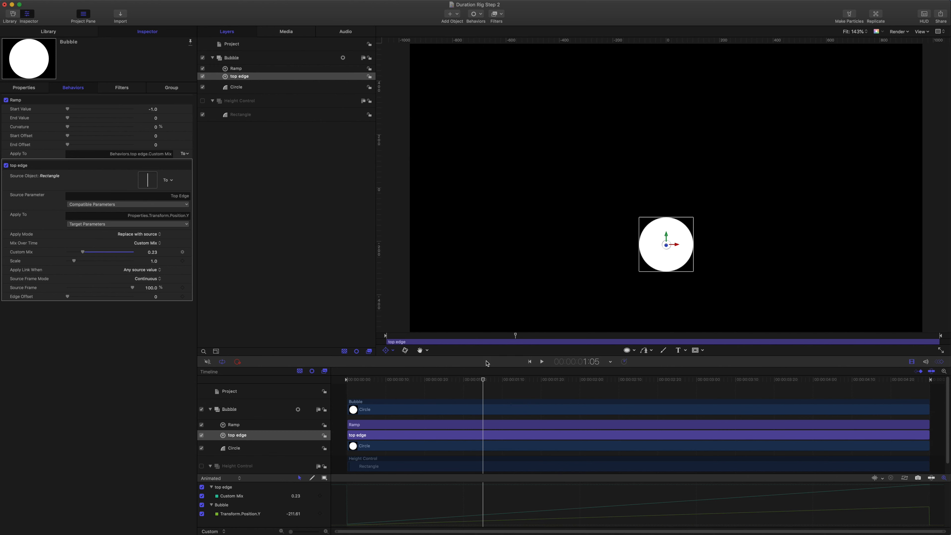
pyautogui.moveTo(484, 383); pyautogui.dragTo(498, 403)
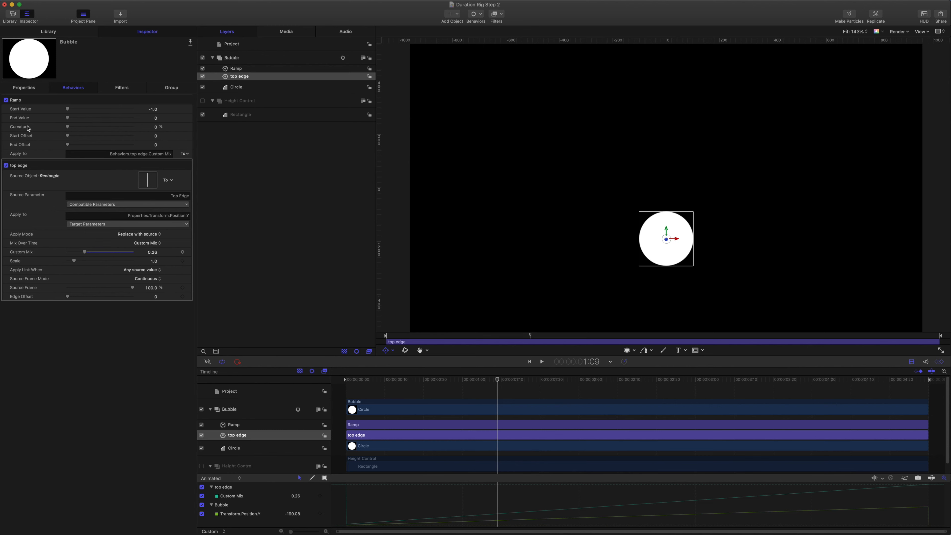
pyautogui.moveTo(68, 127); pyautogui.dragTo(2, 116)
# - Delete the Ramp behavior from the Bubble group and return to the first frame
pyautogui.click(247, 69)
pyautogui.press('Delete')
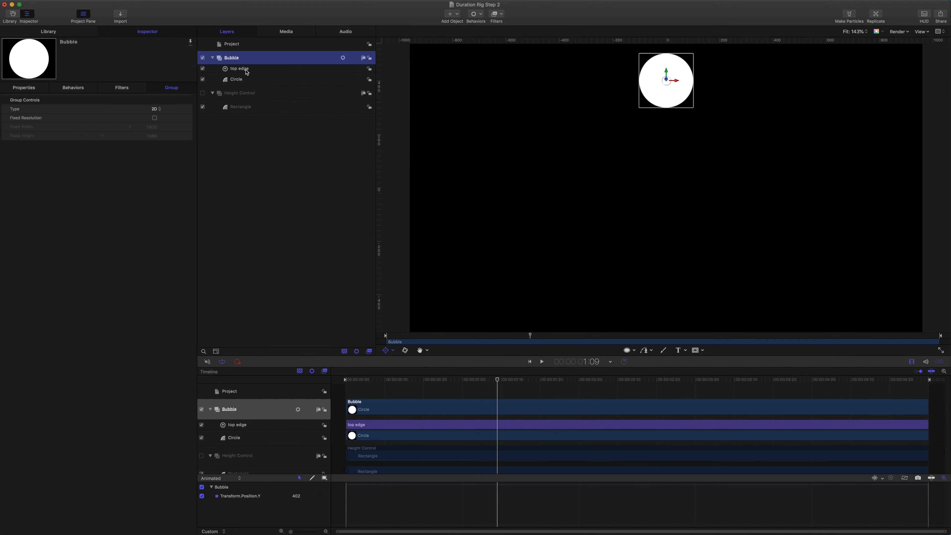
pyautogui.moveTo(499, 380); pyautogui.dragTo(316, 372)
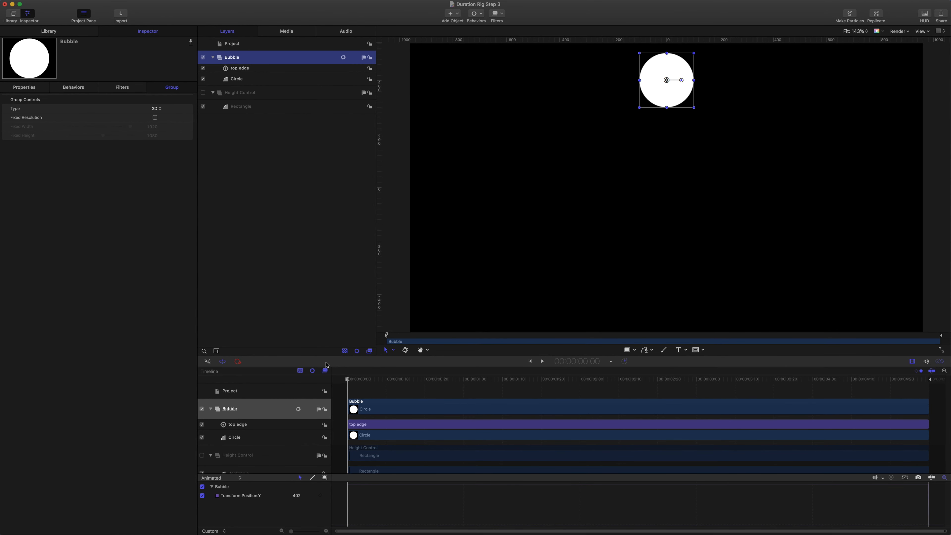
# - Set the top edge link's Mix Over Time to Ease In and return to the first frame
pyautogui.click(236, 70)
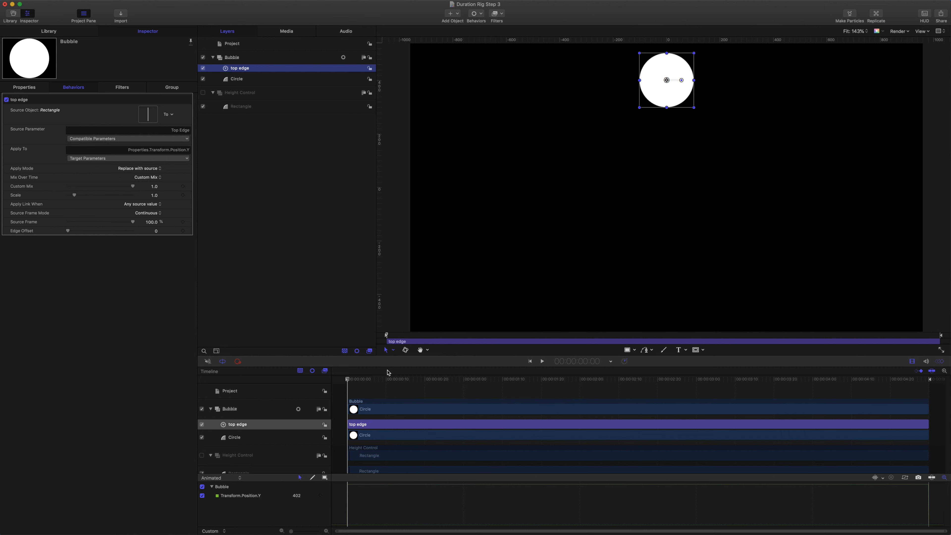
pyautogui.click(348, 381)
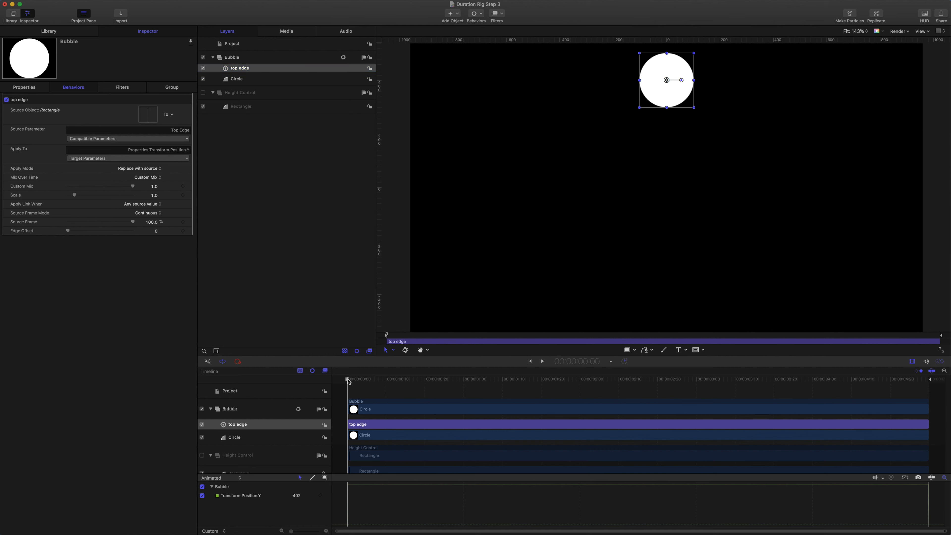
pyautogui.moveTo(348, 381); pyautogui.dragTo(369, 392)
pyautogui.moveTo(368, 381); pyautogui.dragTo(346, 379)
pyautogui.click(148, 178)
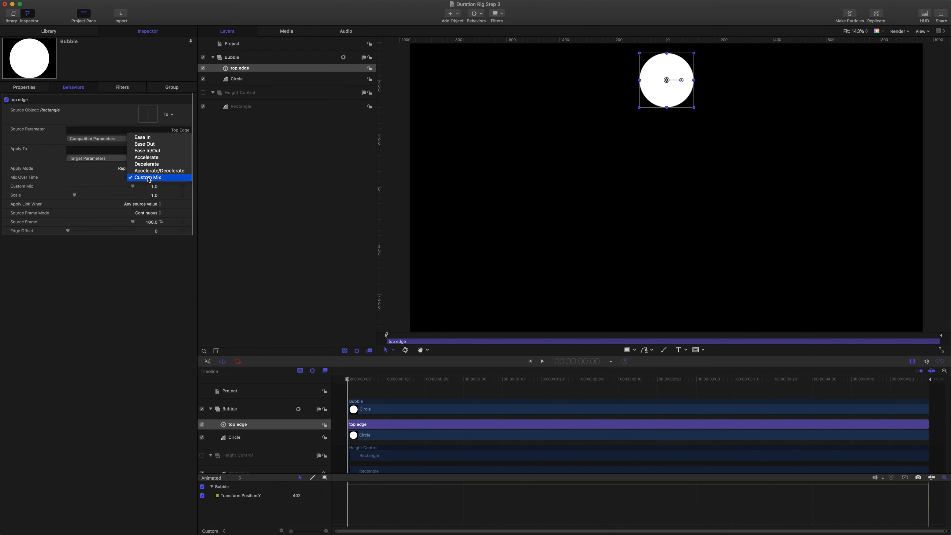
pyautogui.click(150, 139)
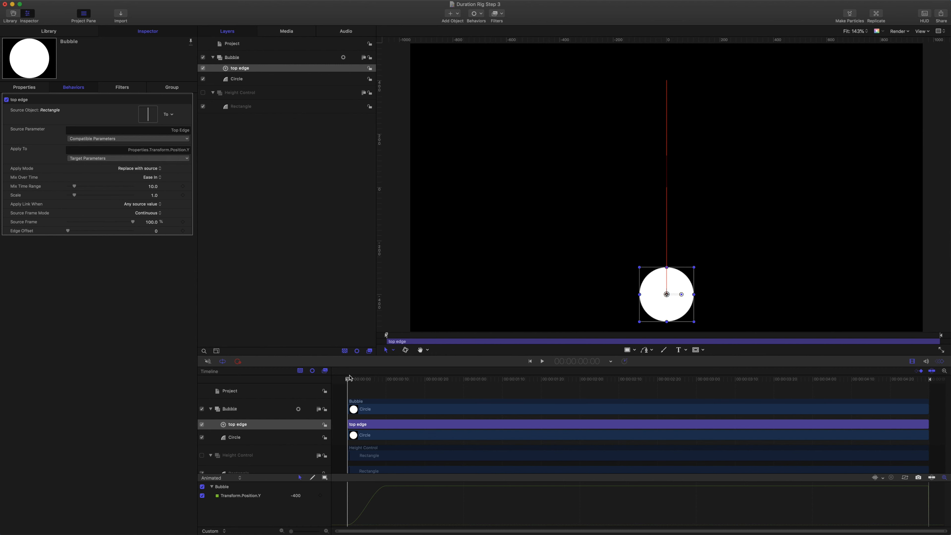
pyautogui.moveTo(347, 381); pyautogui.dragTo(290, 381)
# - Set the top edge link's Mix Time Range to 100, also trying 120 and 150
pyautogui.click(154, 186)
pyautogui.press('Return')
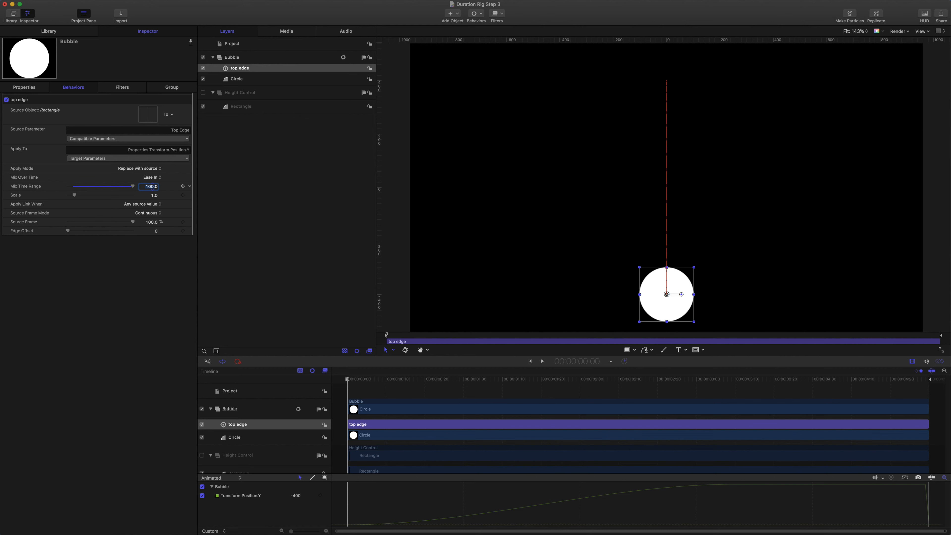
pyautogui.write('120')
pyautogui.press('Return')
pyautogui.write('100')
pyautogui.press('Return')
pyautogui.write('150')
pyautogui.press('Return')
# - Scrub and play the circle's eased rise, and return to the first frame
pyautogui.moveTo(351, 381); pyautogui.dragTo(713, 391)
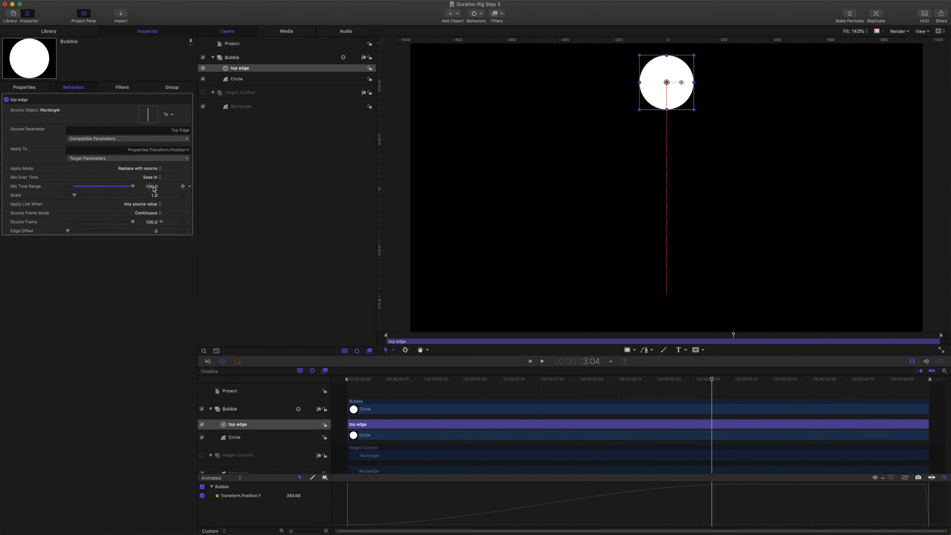
pyautogui.moveTo(712, 381); pyautogui.dragTo(206, 327)
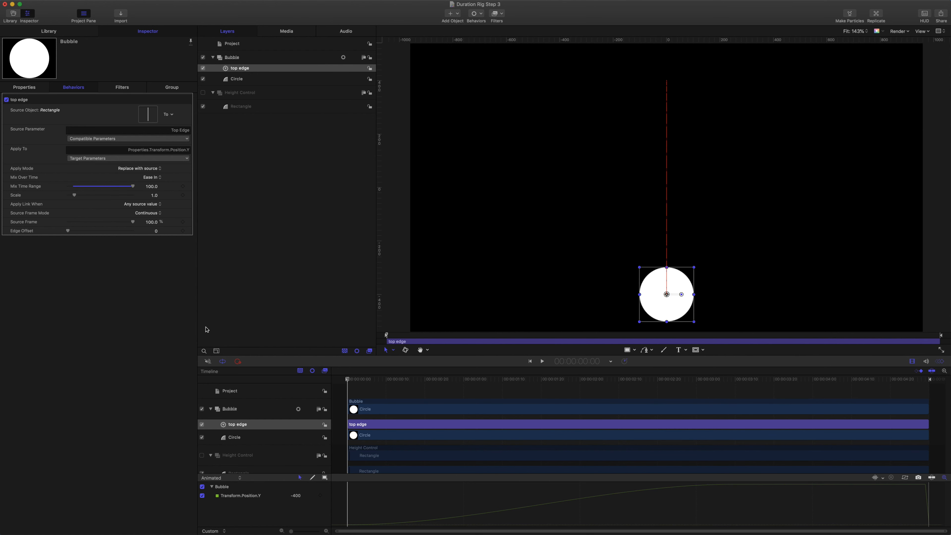
pyautogui.press('space')
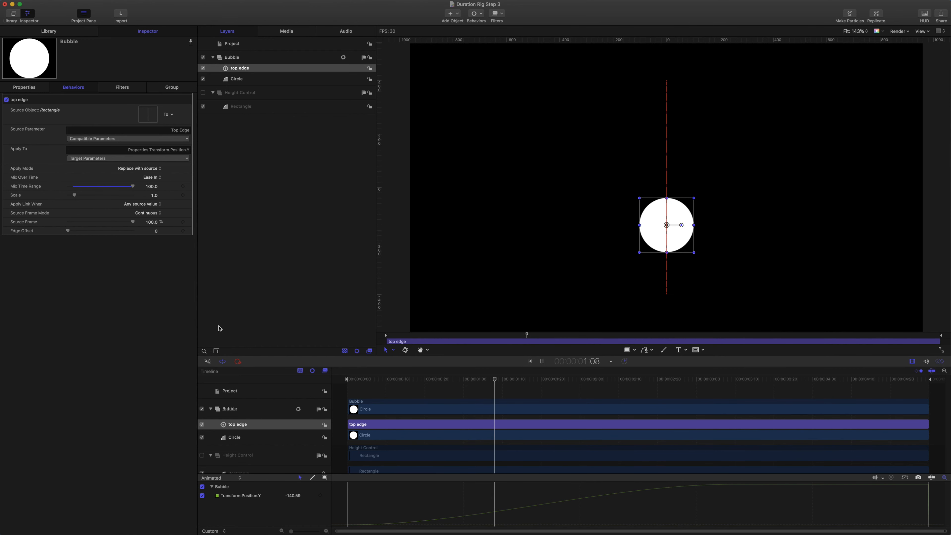
pyautogui.press('space')
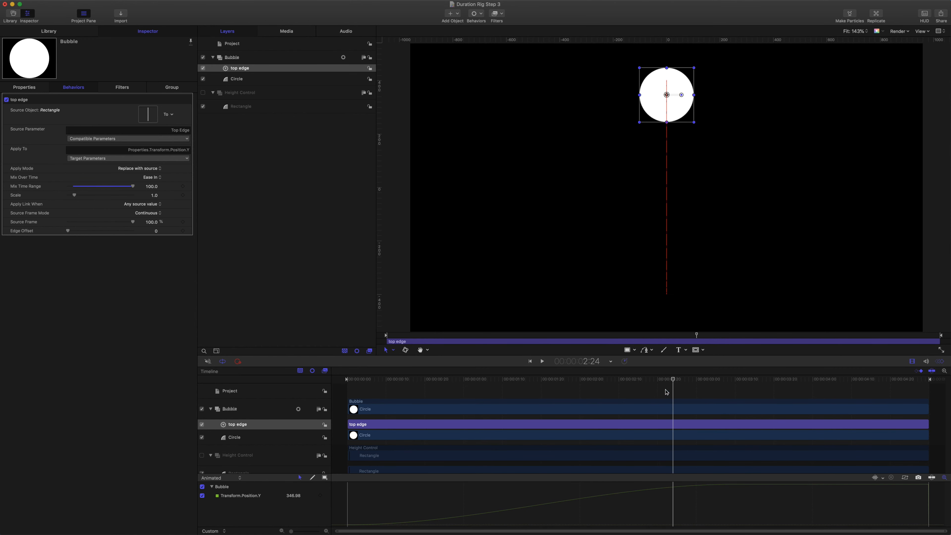
pyautogui.moveTo(674, 380); pyautogui.dragTo(308, 373)
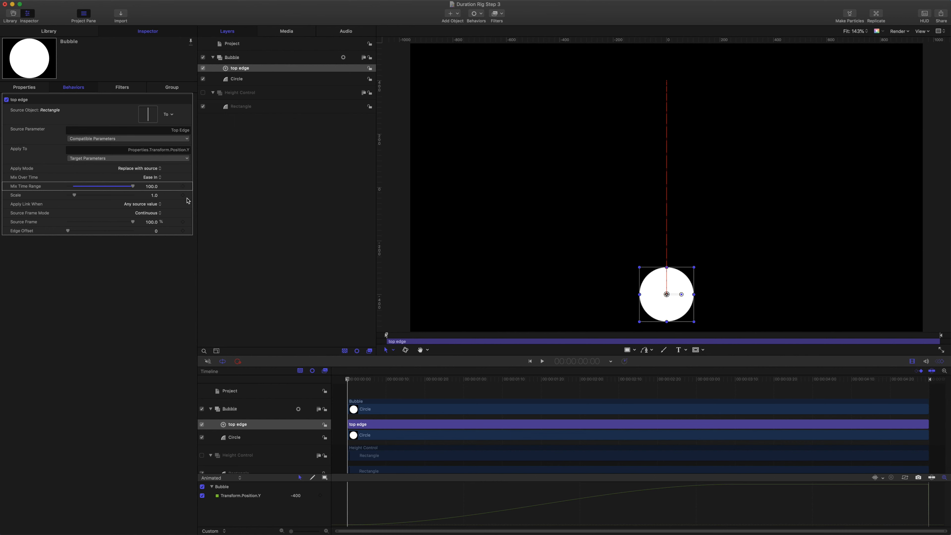
# - Add the top edge link's Mix Time Range to a new slider in a new rig, and name the rig Duration
pyautogui.click(190, 187)
pyautogui.moveTo(225, 266)
pyautogui.moveTo(313, 267)
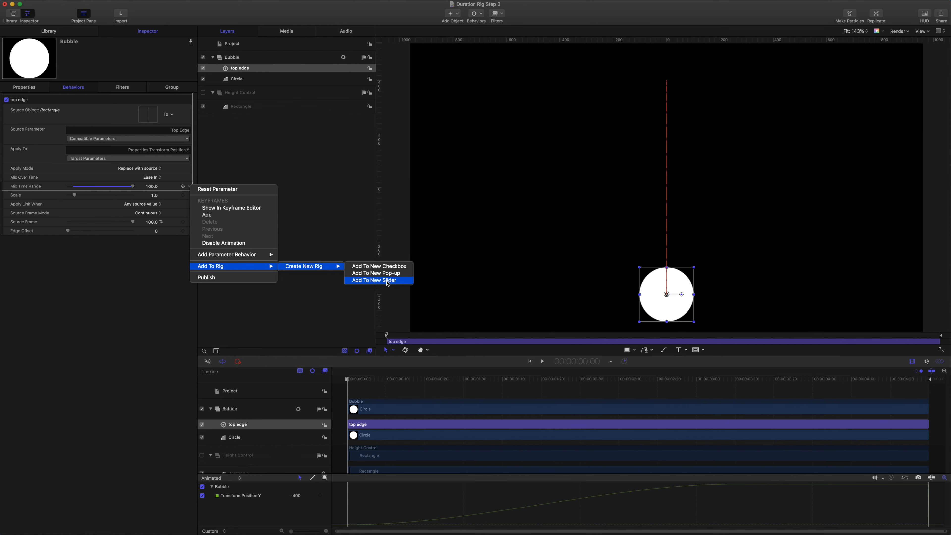
pyautogui.click(375, 280)
pyautogui.doubleClick(237, 59)
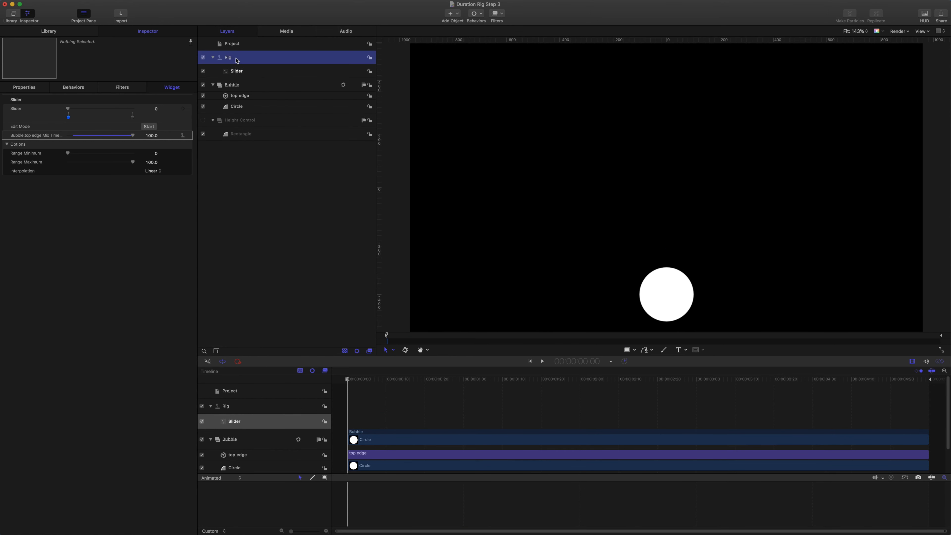
pyautogui.write('Duration')
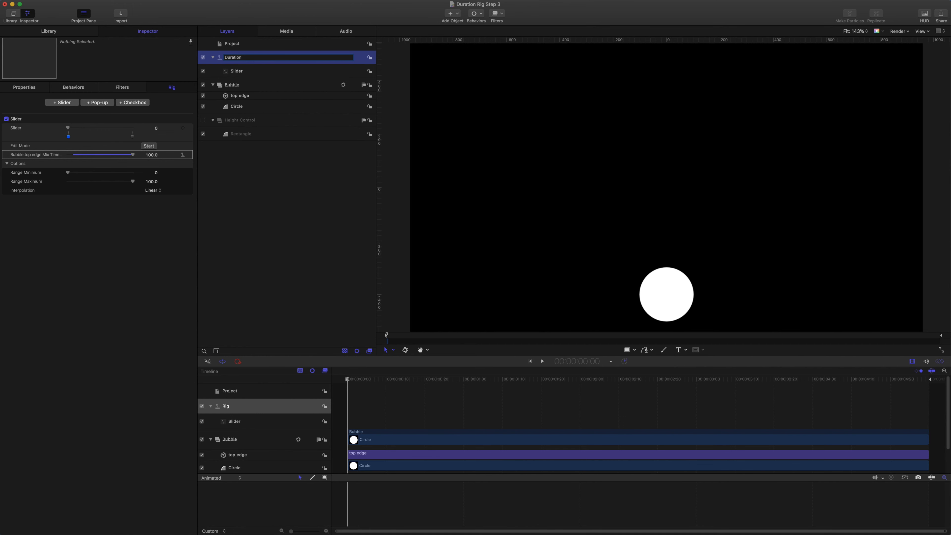
pyautogui.press('Return')
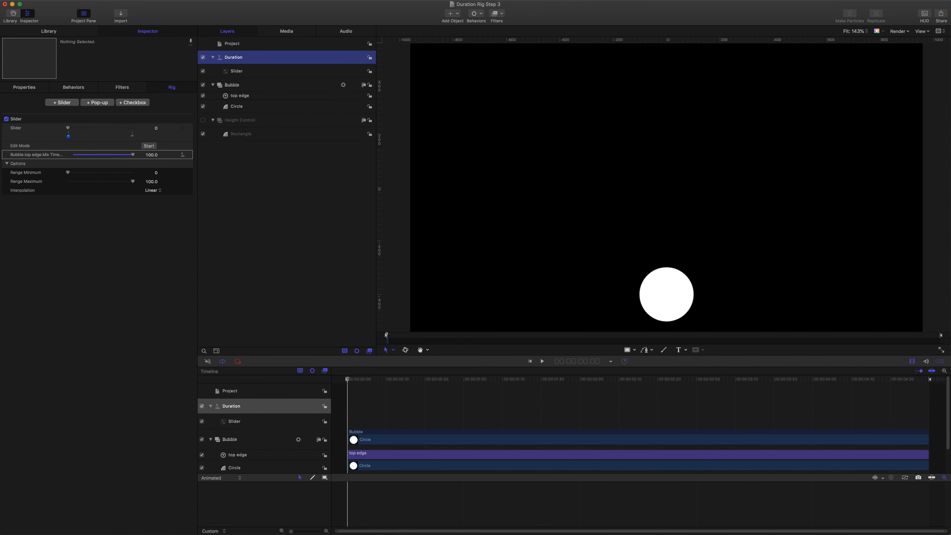
# - Rename the rig's slider widget as Duration
pyautogui.click(243, 73)
pyautogui.click(243, 73)
pyautogui.write('Duration')
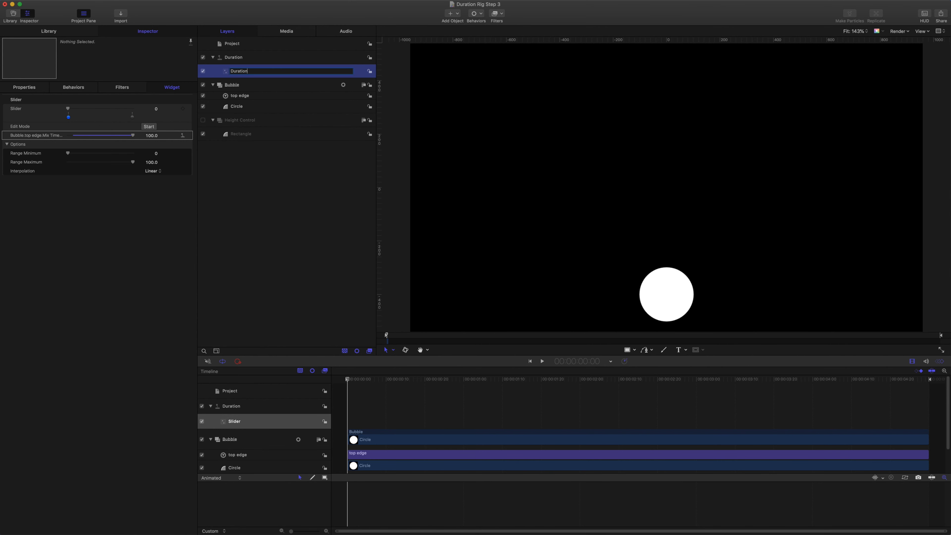
pyautogui.press('Return')
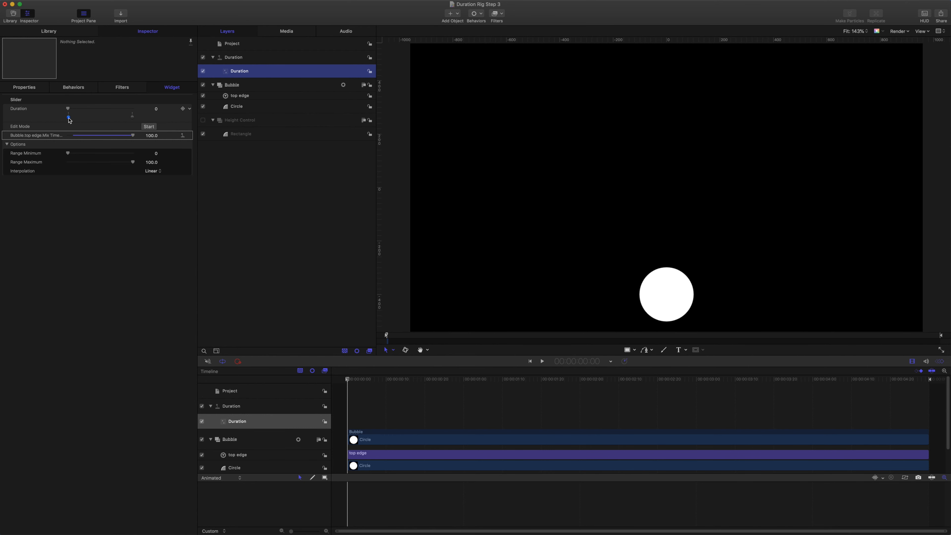
# - Set the Mix Time Range to 30 at the Duration slider's minimum snapshot and 90 at its maximum snapshot
pyautogui.click(151, 135)
pyautogui.write('30')
pyautogui.press('Return')
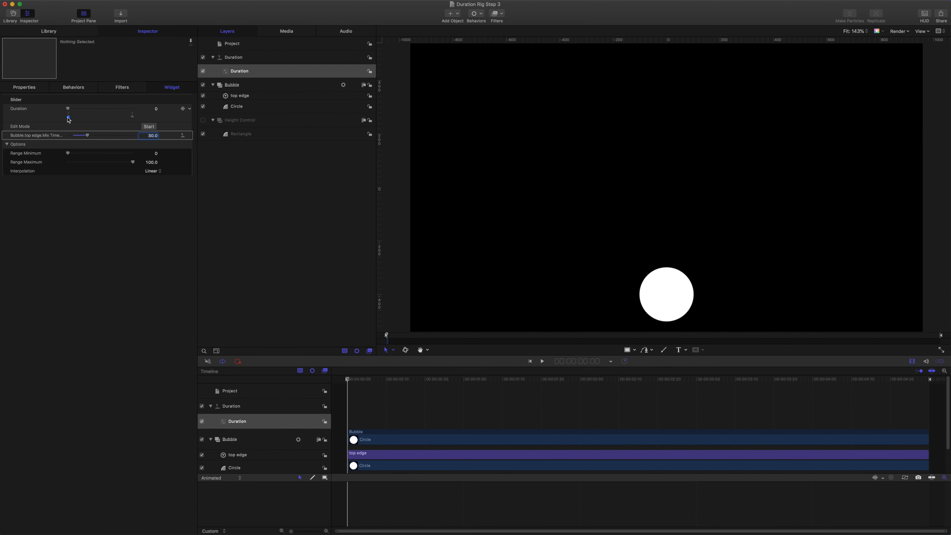
pyautogui.moveTo(69, 120); pyautogui.dragTo(134, 120)
pyautogui.write('90')
pyautogui.press('Return')
# - Play the circle's rise with the Duration slider at 0 and at 100, and return to the first frame
pyautogui.moveTo(132, 108); pyautogui.dragTo(41, 106)
pyautogui.press('space')
pyautogui.press('space')
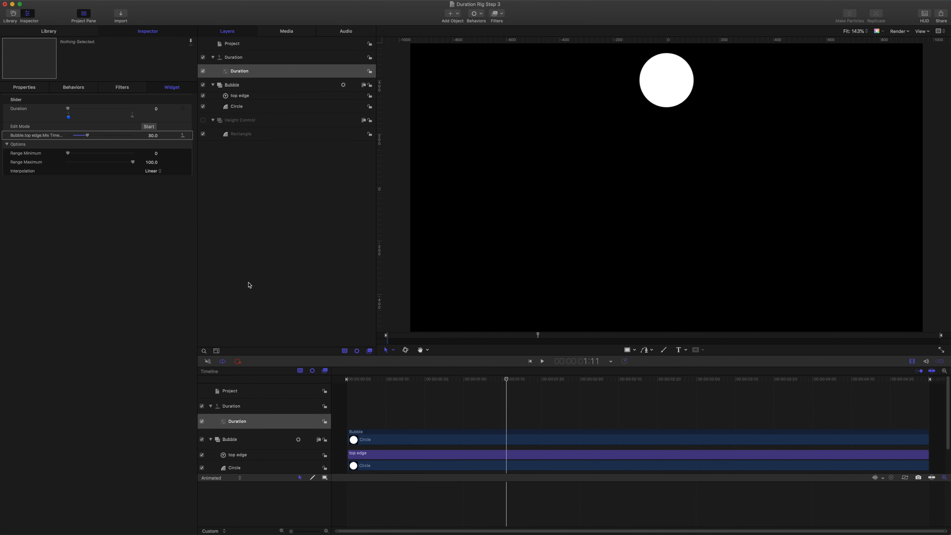
pyautogui.click(133, 116)
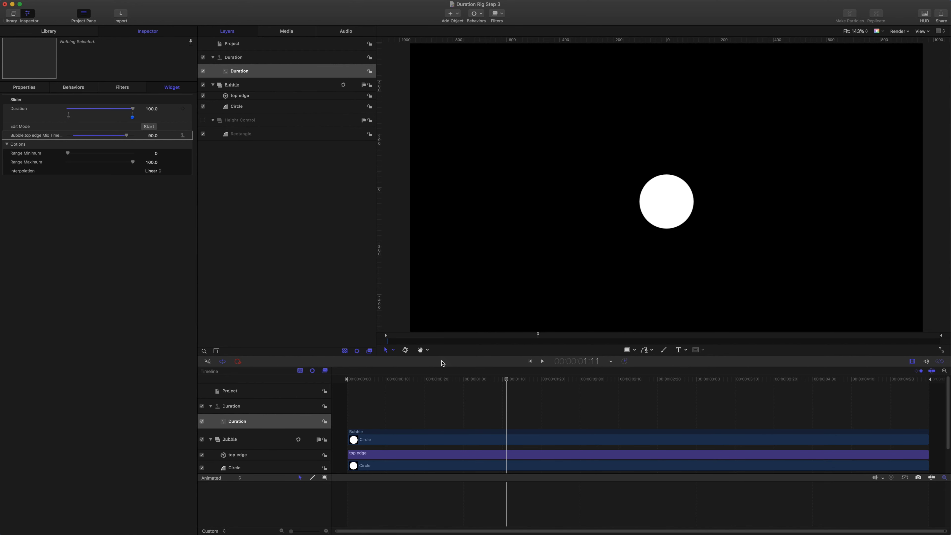
pyautogui.press('Home')
pyautogui.press('space')
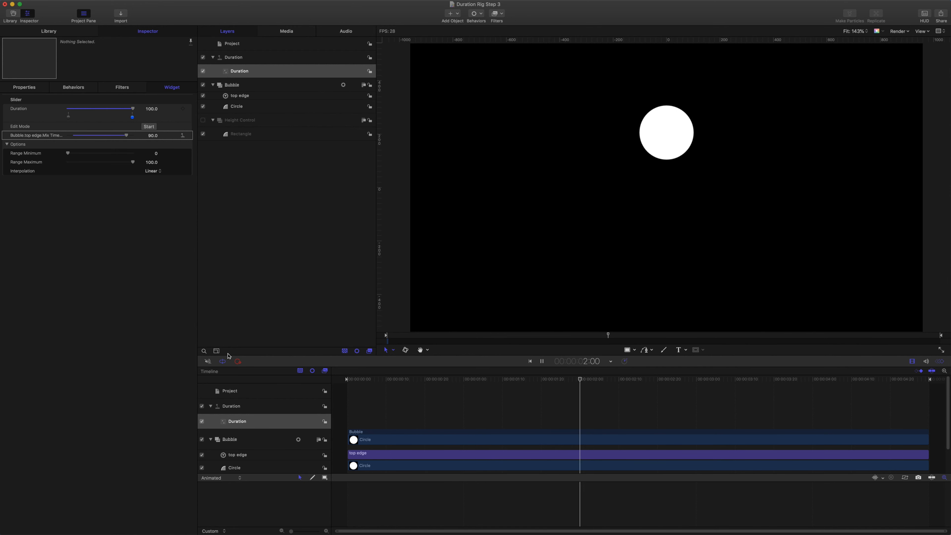
pyautogui.press('space')
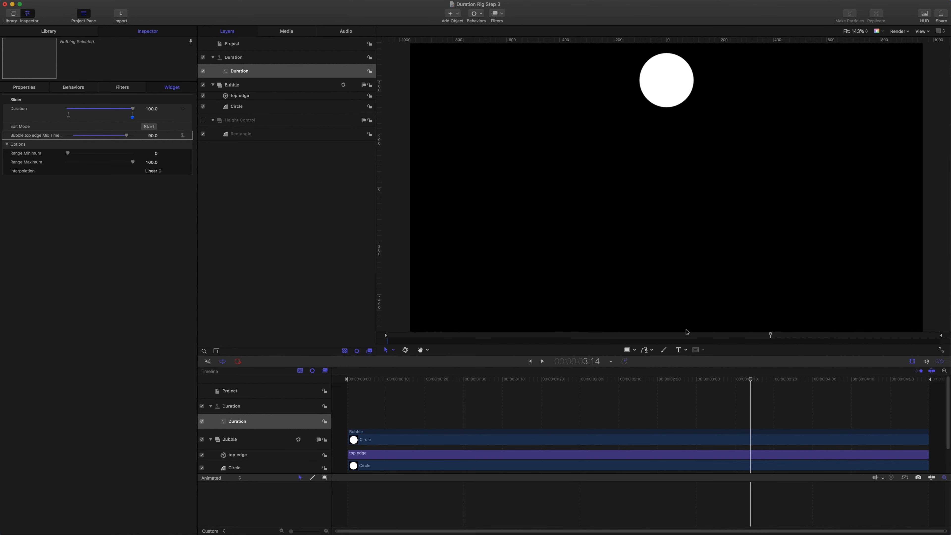
pyautogui.moveTo(751, 380); pyautogui.dragTo(334, 358)
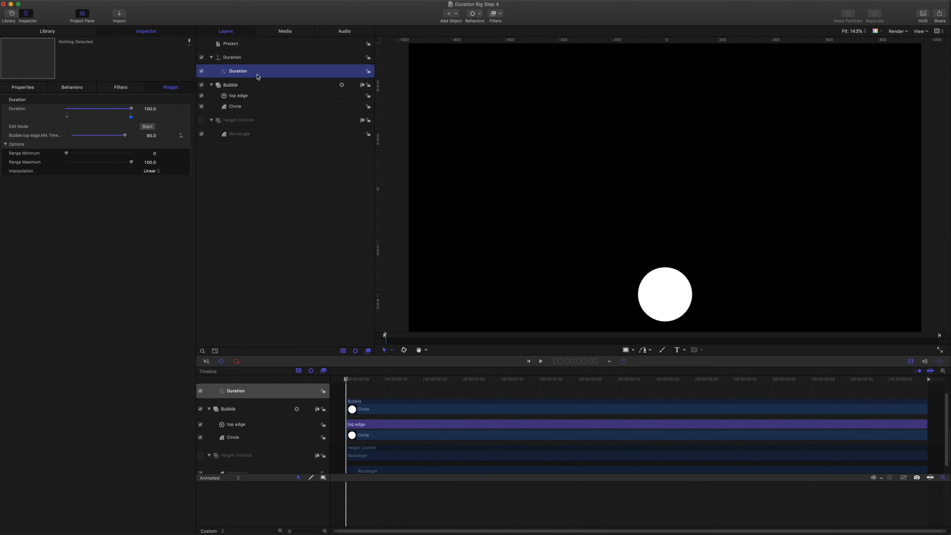
# - Create a new group above the Bubble group and name it Scale Null
pyautogui.click(238, 88)
pyautogui.press('super+shift+n')
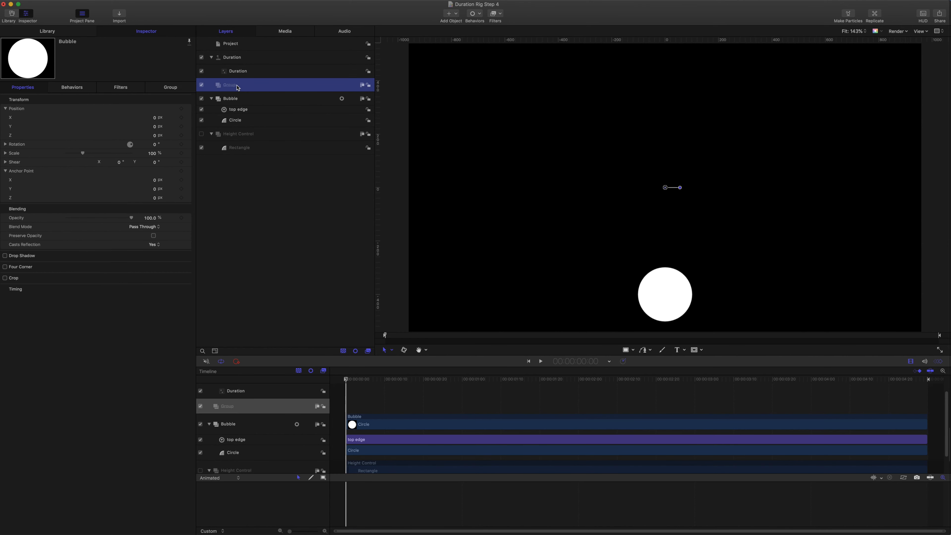
pyautogui.doubleClick(237, 88)
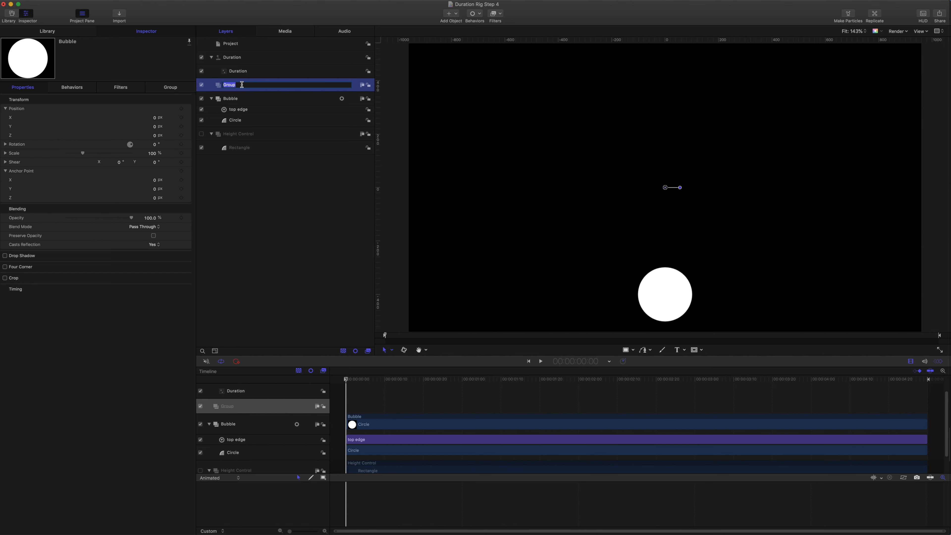
pyautogui.write('Scale Null')
pyautogui.press('Return')
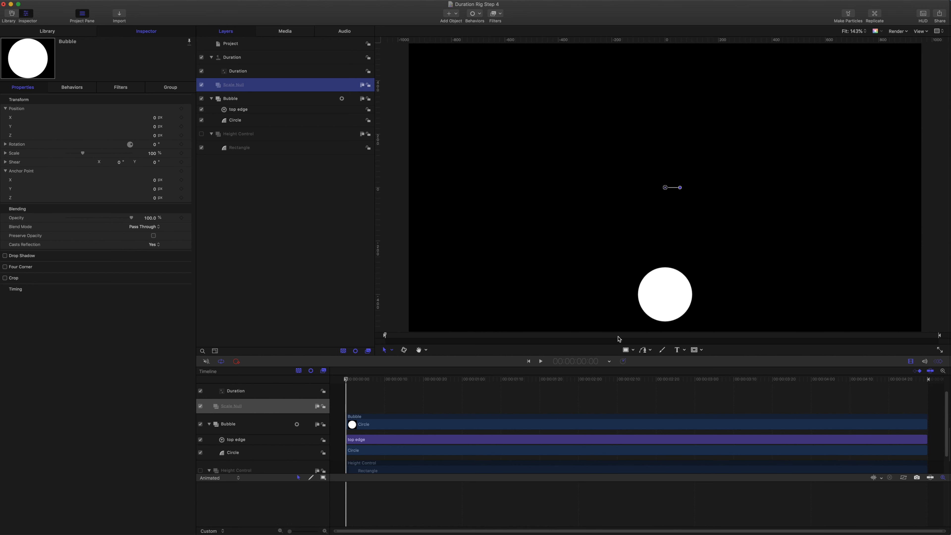
# - Draw a small square in the Scale Null group at about X -812, Y 406 px and name it Scale Null
pyautogui.click(626, 351)
pyautogui.moveTo(448, 79); pyautogui.dragTo(456, 87)
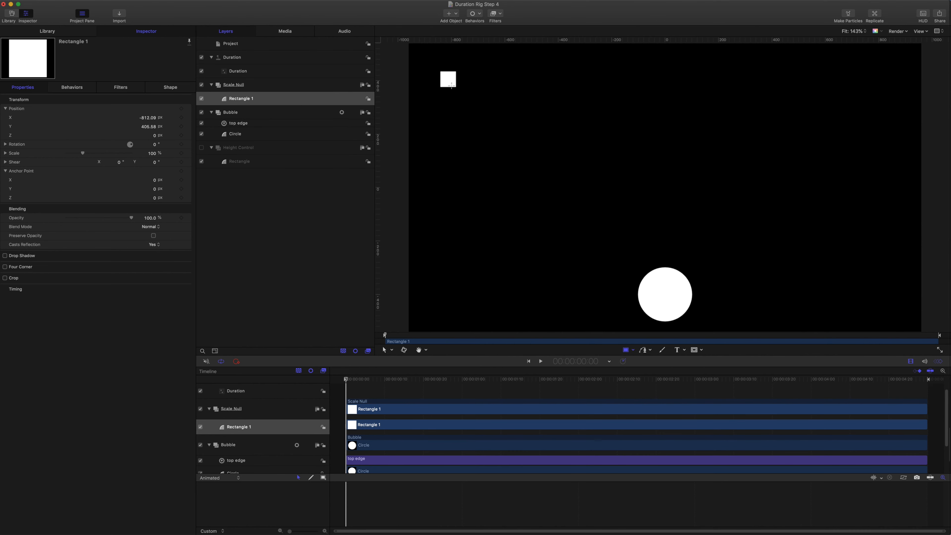
pyautogui.doubleClick(259, 99)
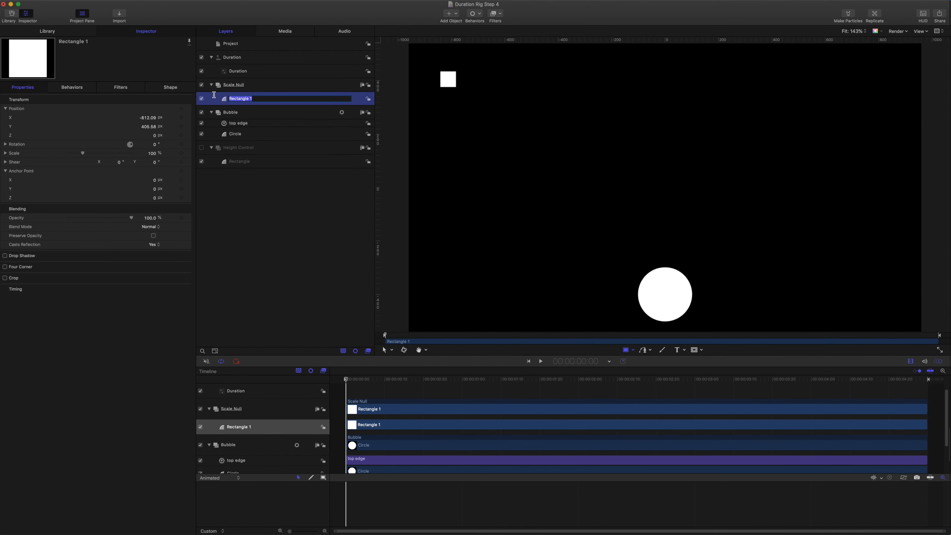
pyautogui.write('Scale Null')
pyautogui.press('Return')
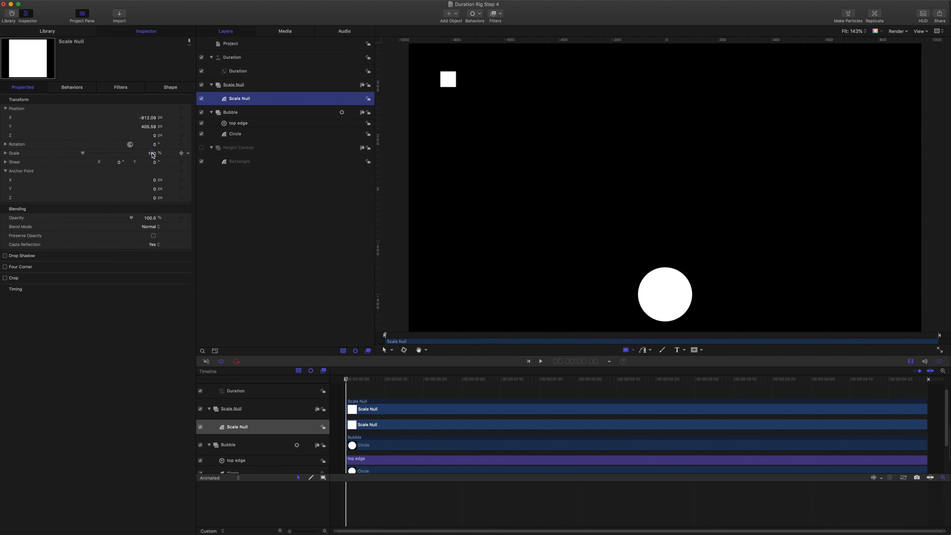
# - Set the Circle shape's Scale to 0%
pyautogui.click(238, 136)
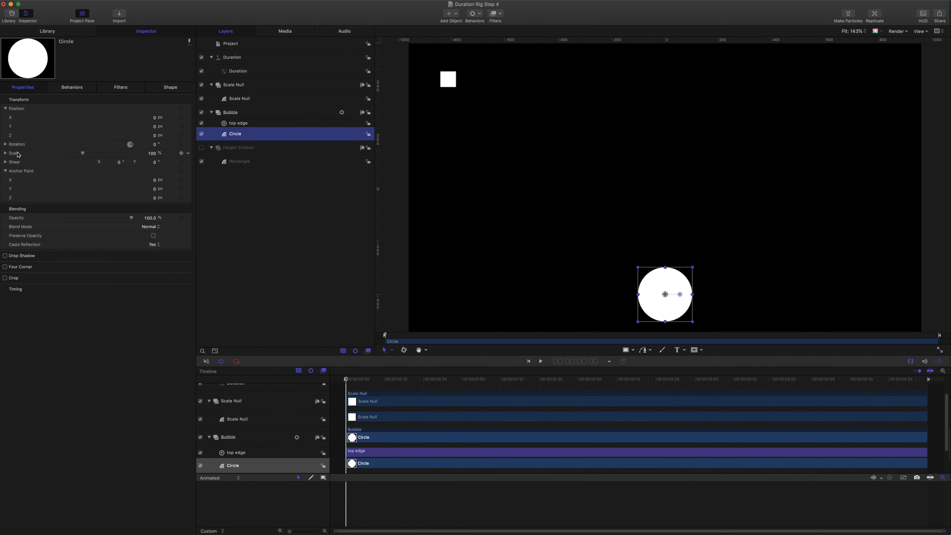
pyautogui.click(152, 153)
pyautogui.write('0')
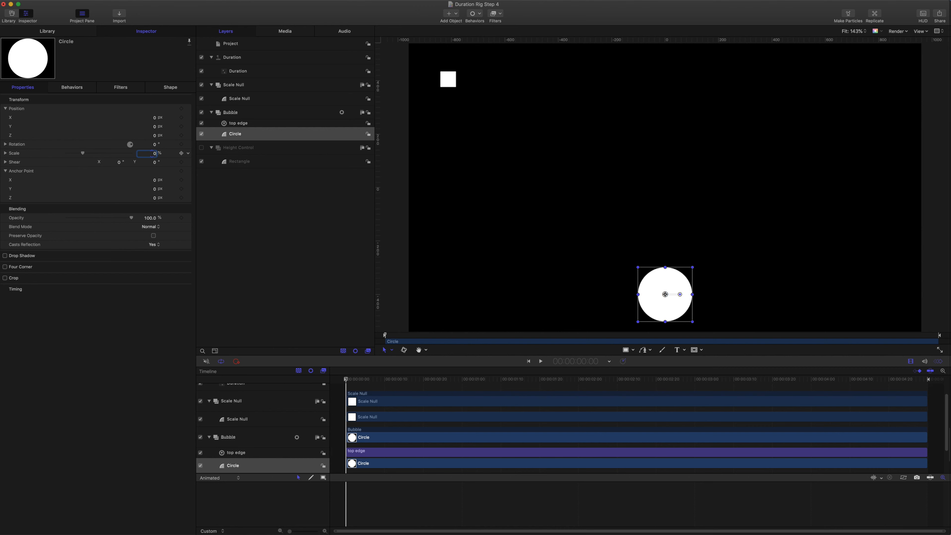
pyautogui.press('Return')
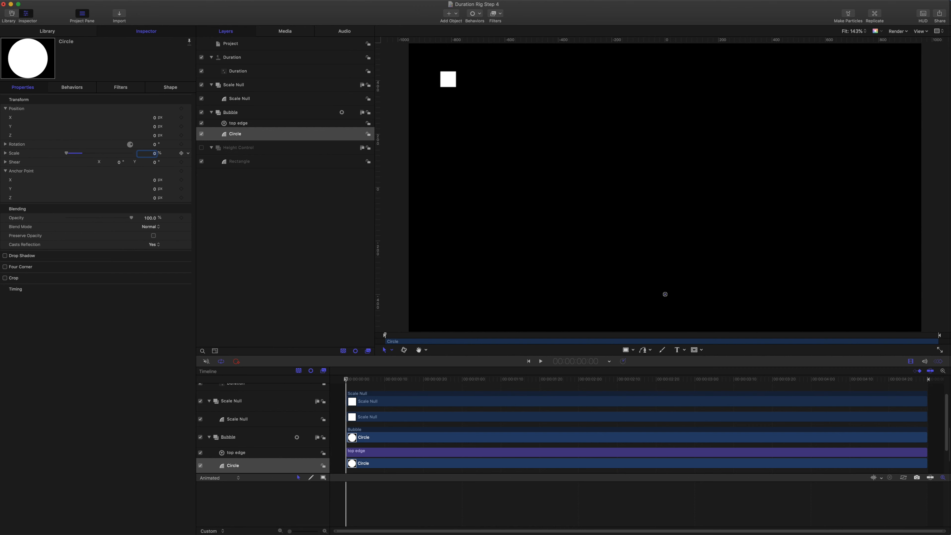
# - Add a Link behavior to the Circle's Scale with the Scale Null shape as source and name it scale null
pyautogui.click(188, 153)
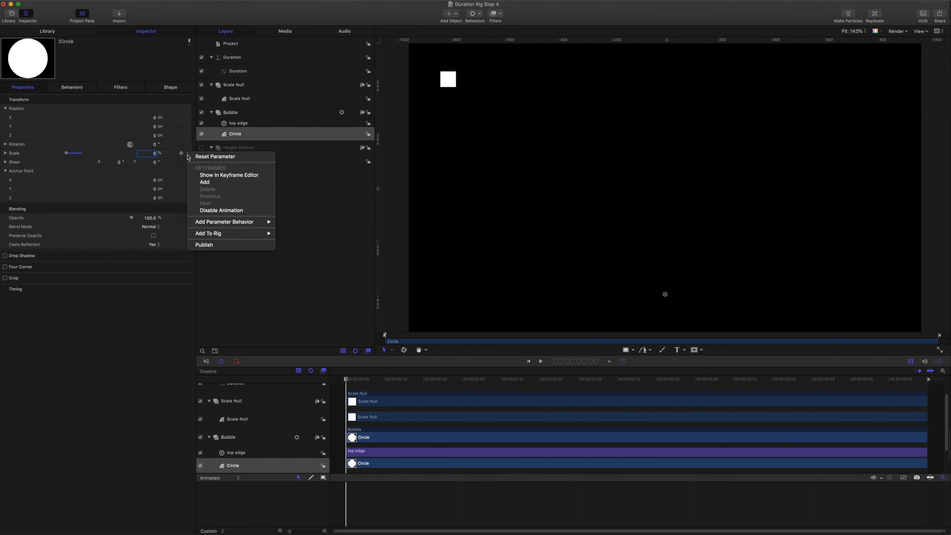
pyautogui.moveTo(220, 223)
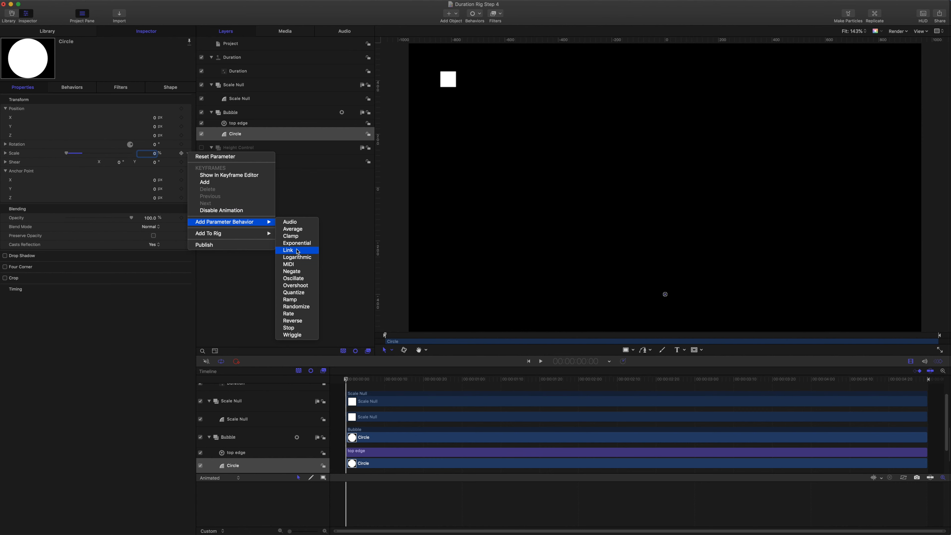
pyautogui.click(288, 250)
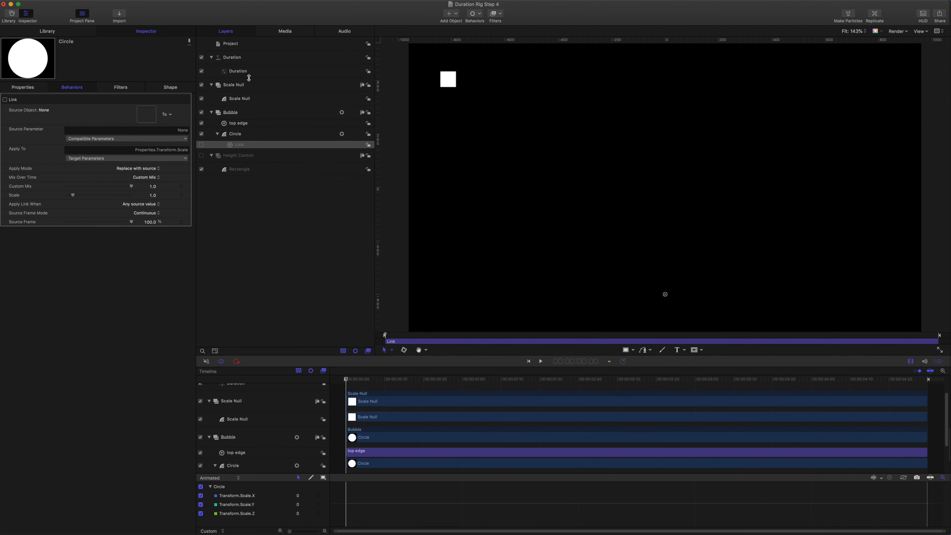
pyautogui.moveTo(240, 100); pyautogui.dragTo(146, 114)
pyautogui.doubleClick(242, 145)
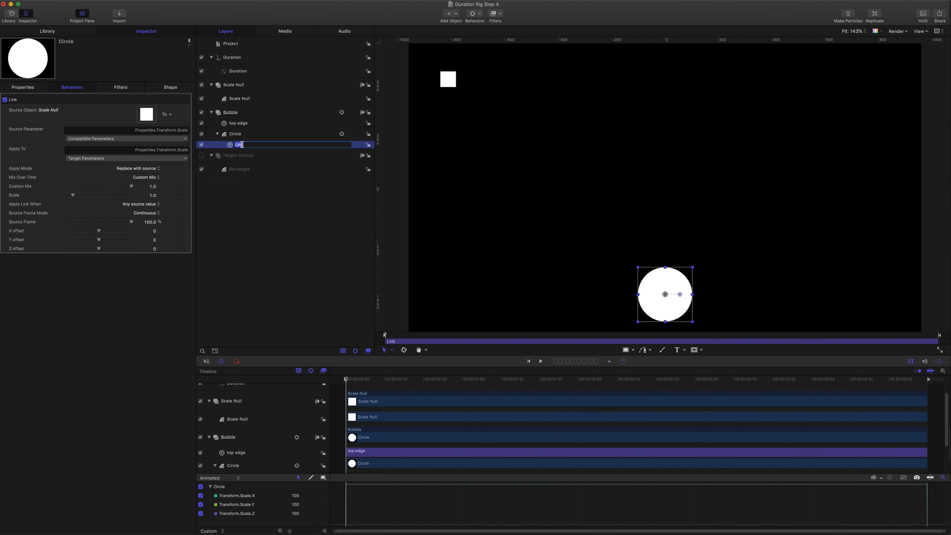
pyautogui.write('scale null')
pyautogui.press('Return')
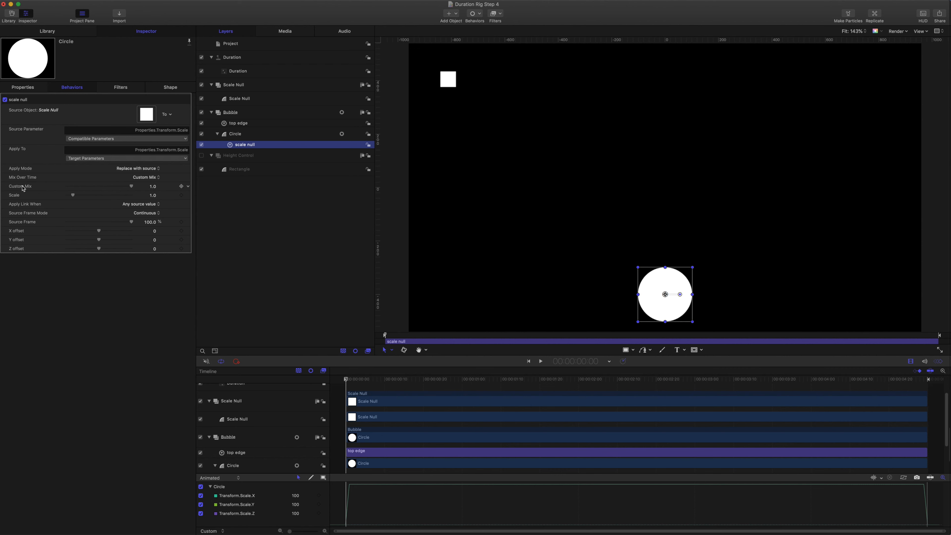
# - Set the scale null link's Mix Over Time to Ease In and add its Mix Time Range to the Duration widget
pyautogui.click(147, 180)
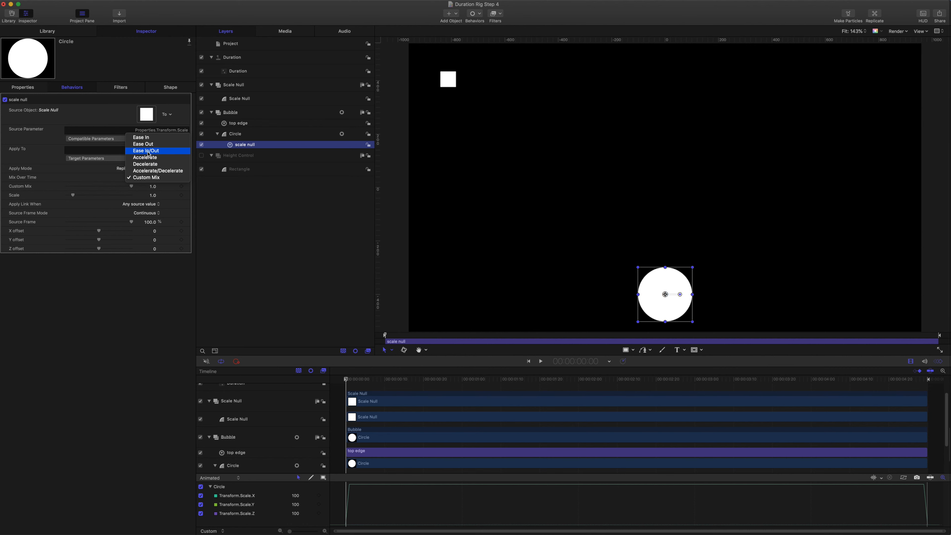
pyautogui.click(147, 138)
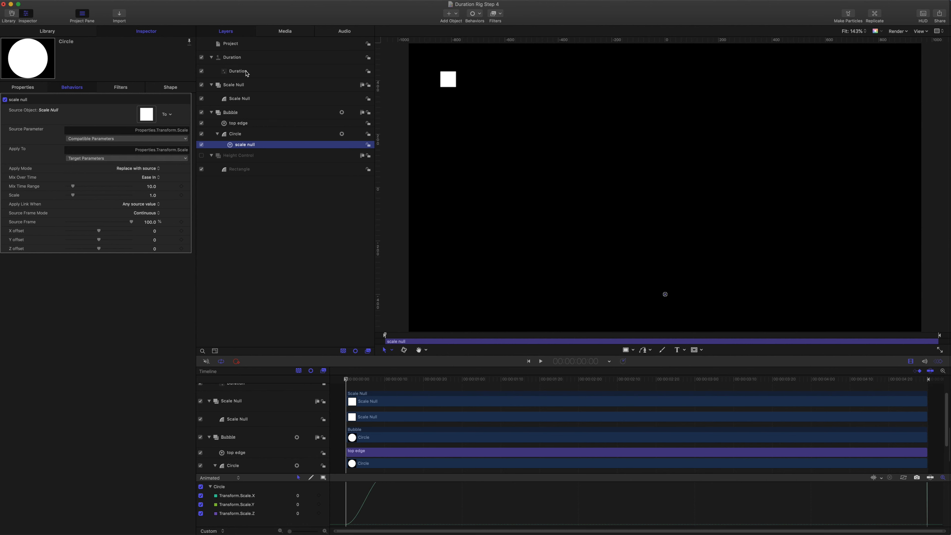
pyautogui.click(27, 177)
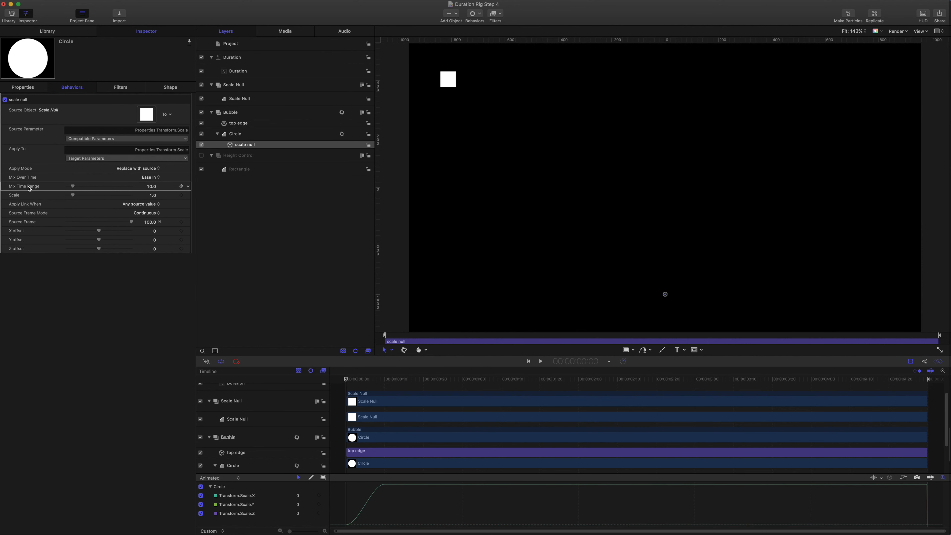
pyautogui.click(249, 73)
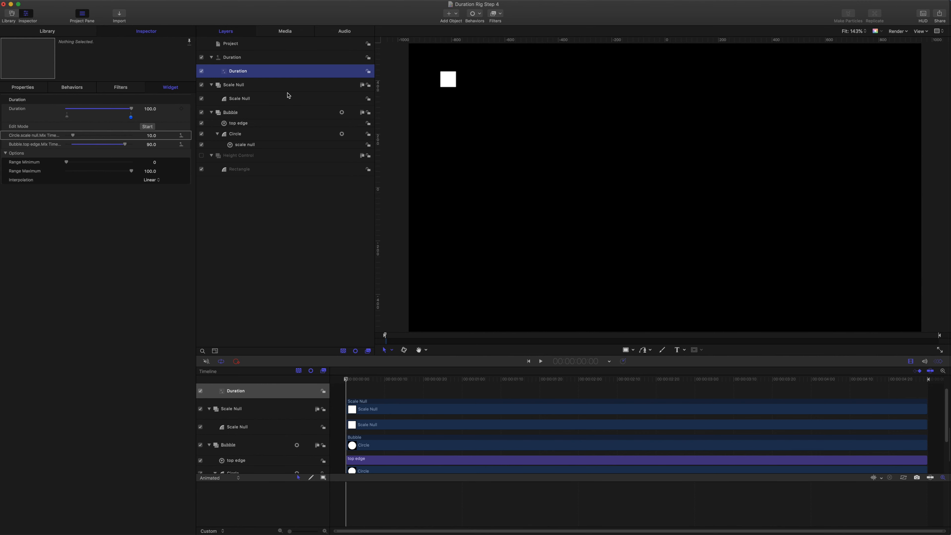
# - Set the Circle scale null Mix Time Range to 30 at Duration 0 and 90 at Duration 100
pyautogui.click(67, 116)
pyautogui.click(152, 135)
pyautogui.write('30')
pyautogui.press('Return')
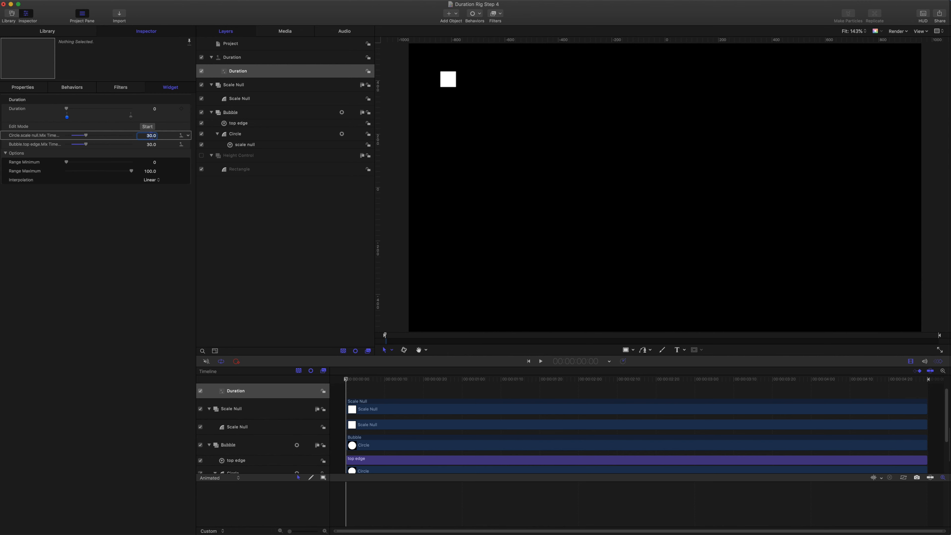
pyautogui.click(131, 117)
pyautogui.write('90')
pyautogui.press('Return')
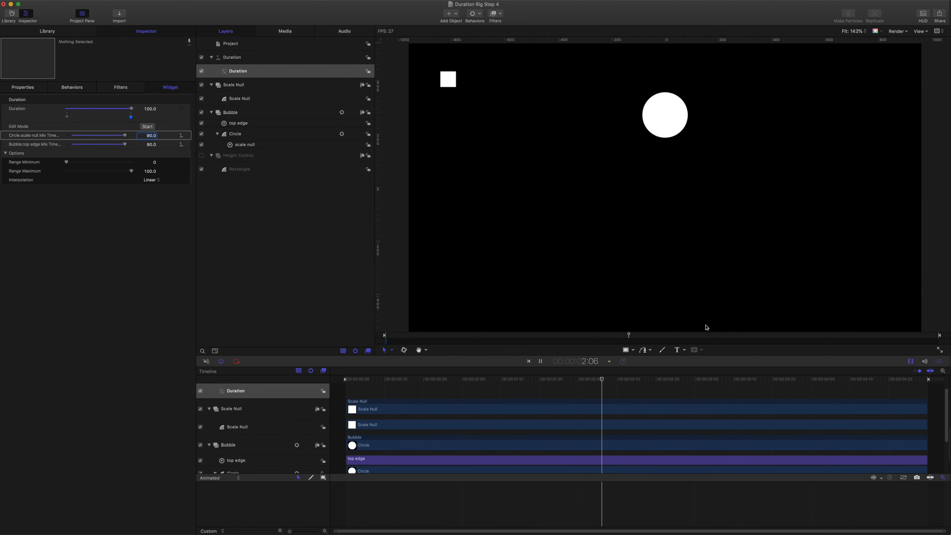
# - Play the circle's rise and growth with Duration at 100 and at 0, then restore 100 and return to the first frame
pyautogui.press('space')
pyautogui.press('Home')
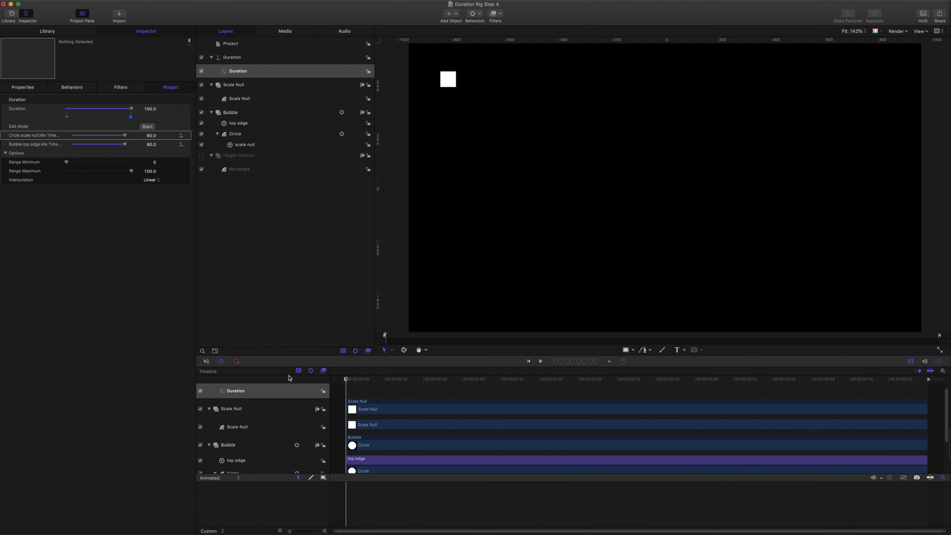
pyautogui.press('space')
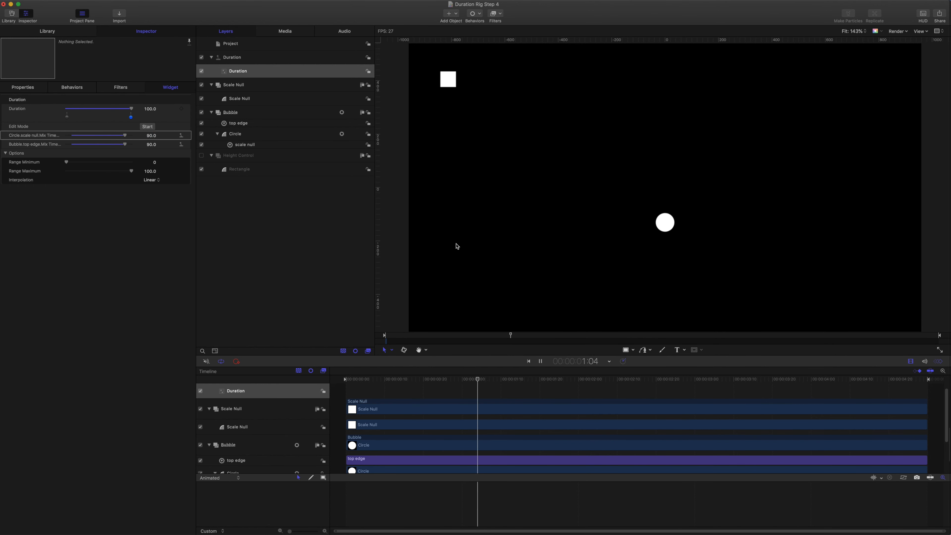
pyautogui.press('space')
pyautogui.press('Home')
pyautogui.moveTo(131, 110); pyautogui.dragTo(66, 109)
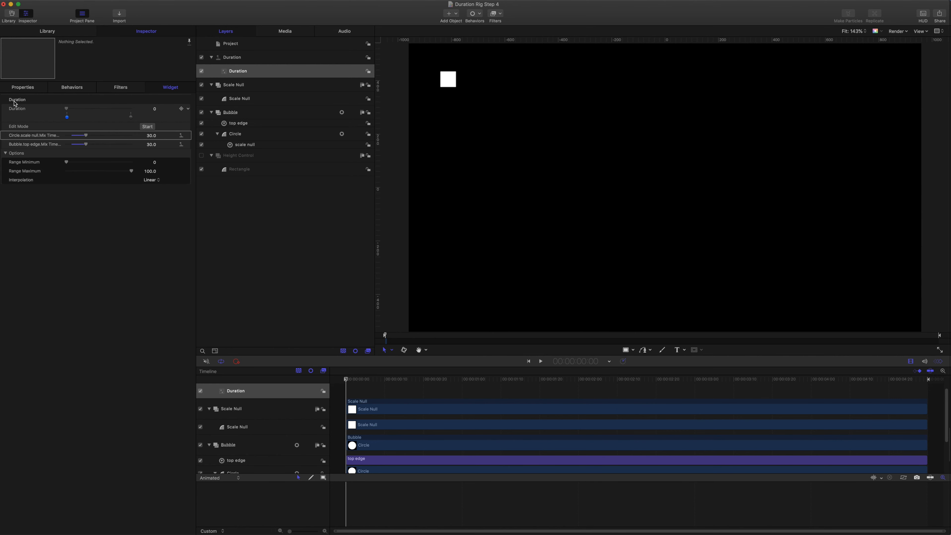
pyautogui.press('space')
pyautogui.press('space')
pyautogui.click(132, 119)
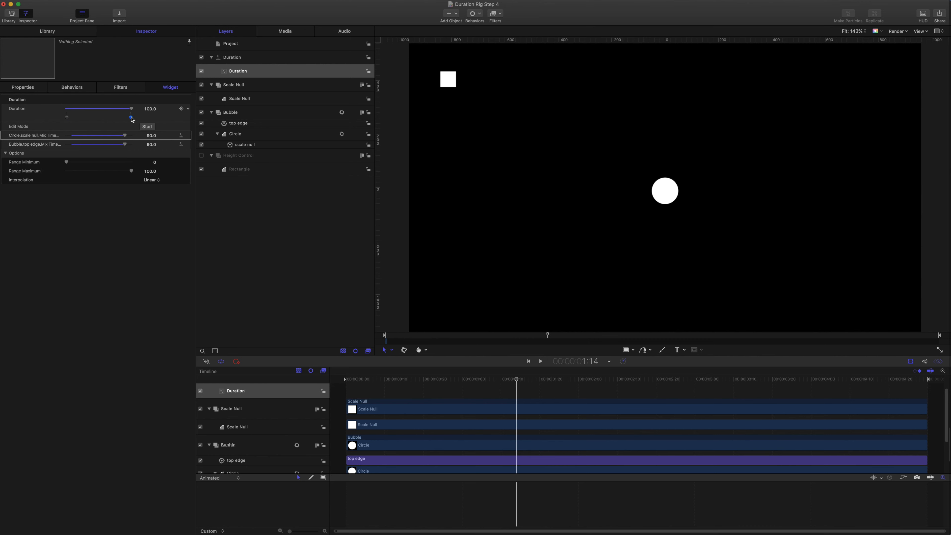
pyautogui.moveTo(491, 379); pyautogui.dragTo(297, 399)
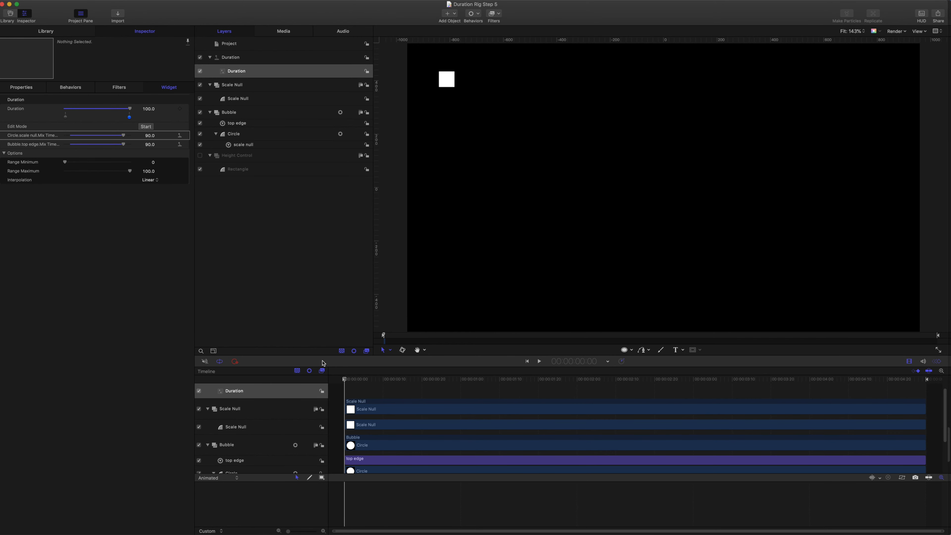
# - Scrub through the circle's rise and leave the playhead at 1:21
pyautogui.click(356, 380)
pyautogui.moveTo(376, 385); pyautogui.dragTo(620, 401)
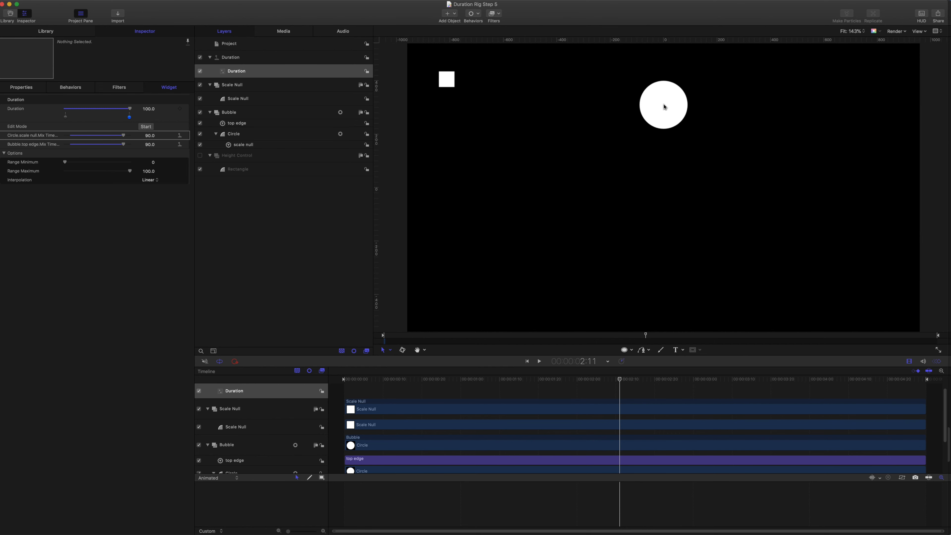
pyautogui.moveTo(622, 386); pyautogui.dragTo(545, 390)
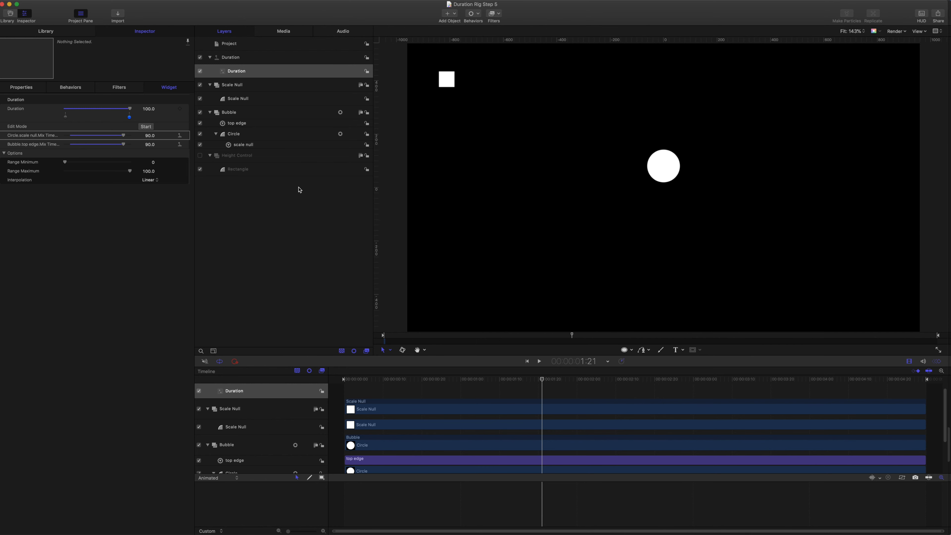
# - Draw a second circle in the Bubble group at about X -484, Y -65 px and set its Radius to 100
pyautogui.click(243, 114)
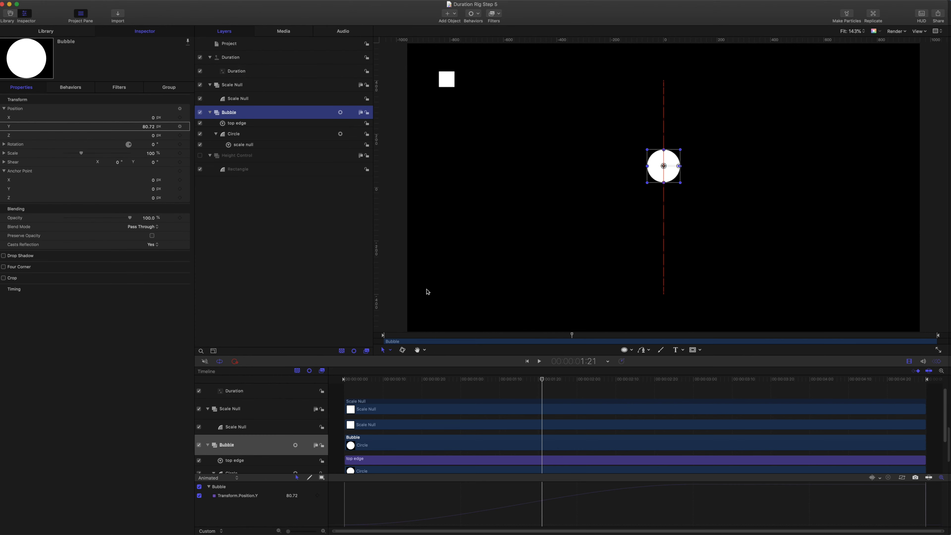
pyautogui.click(625, 350)
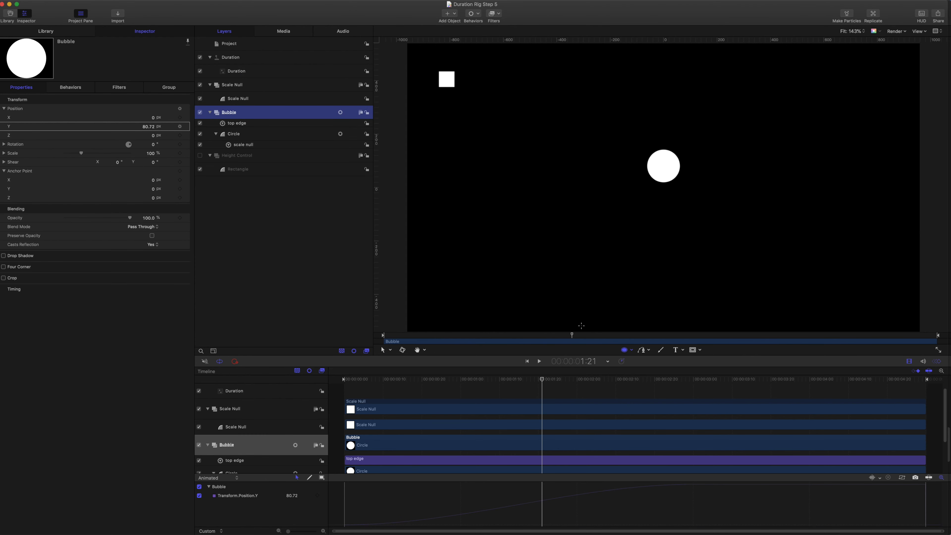
pyautogui.moveTo(535, 185); pyautogui.dragTo(557, 209)
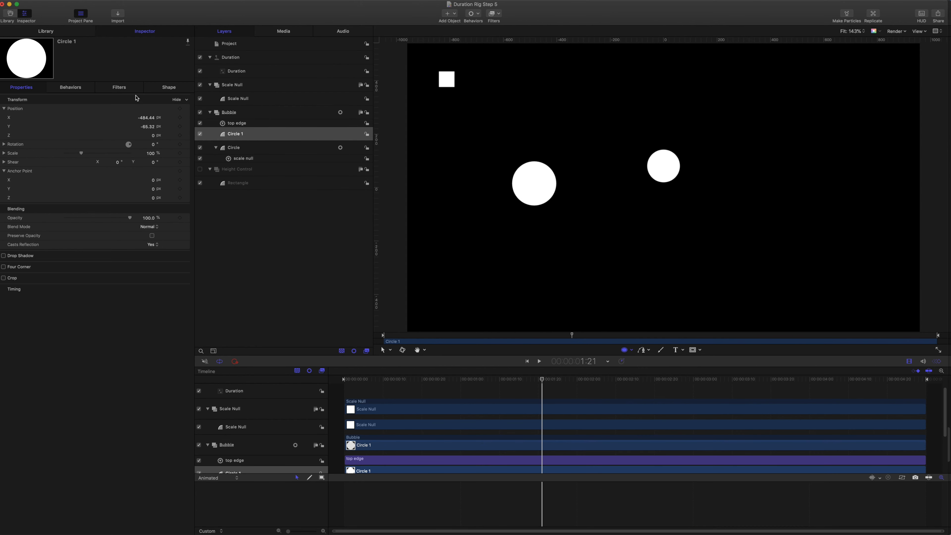
pyautogui.click(167, 88)
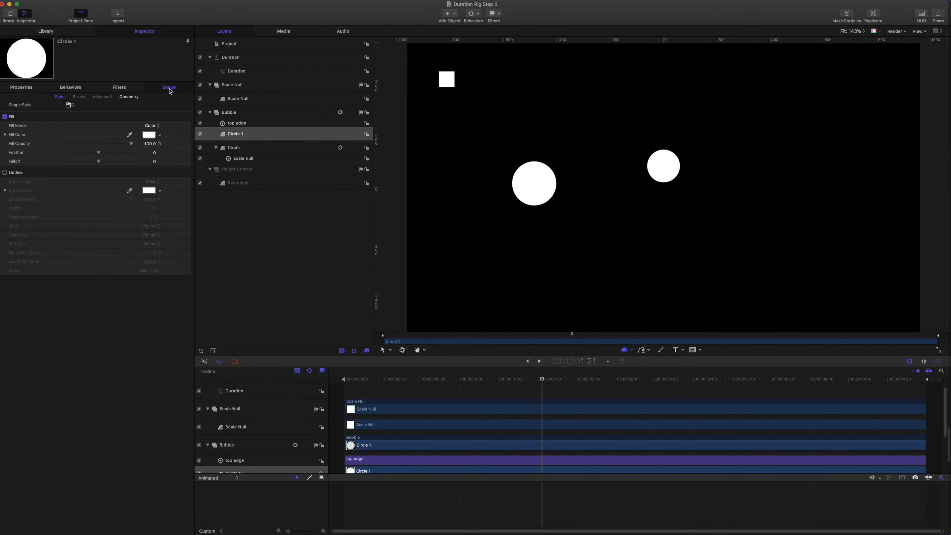
pyautogui.click(136, 97)
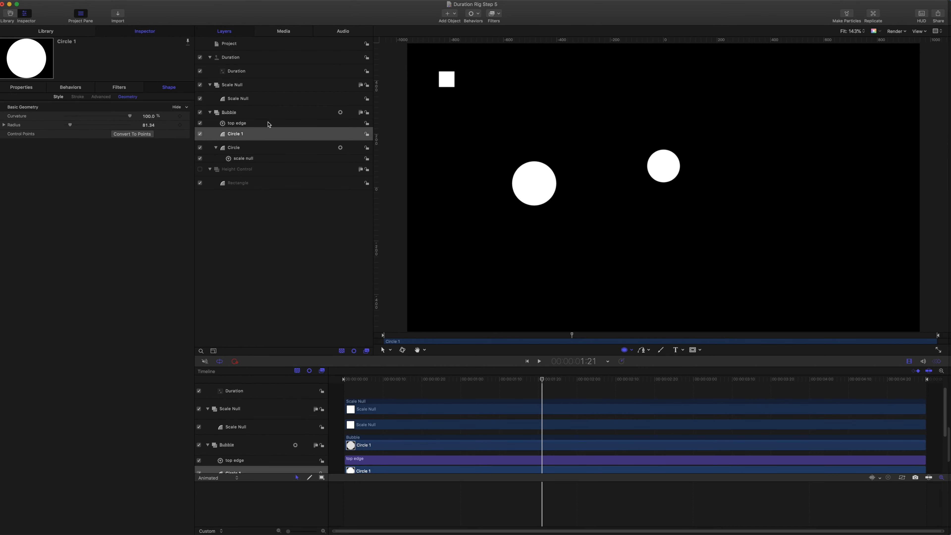
pyautogui.click(153, 127)
pyautogui.write('100')
pyautogui.press('Return')
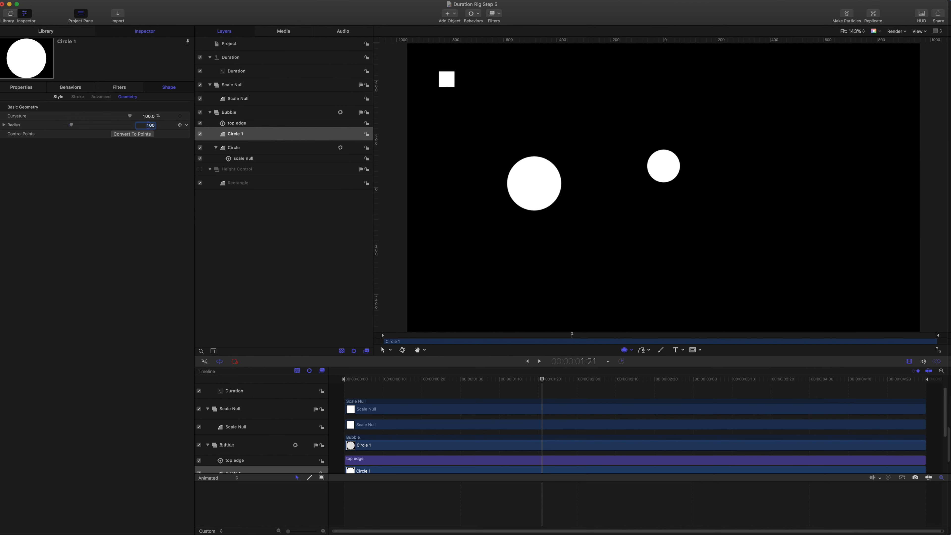
# - Rename the new circle as wipe and reset its Position to the group's centre
pyautogui.click(240, 135)
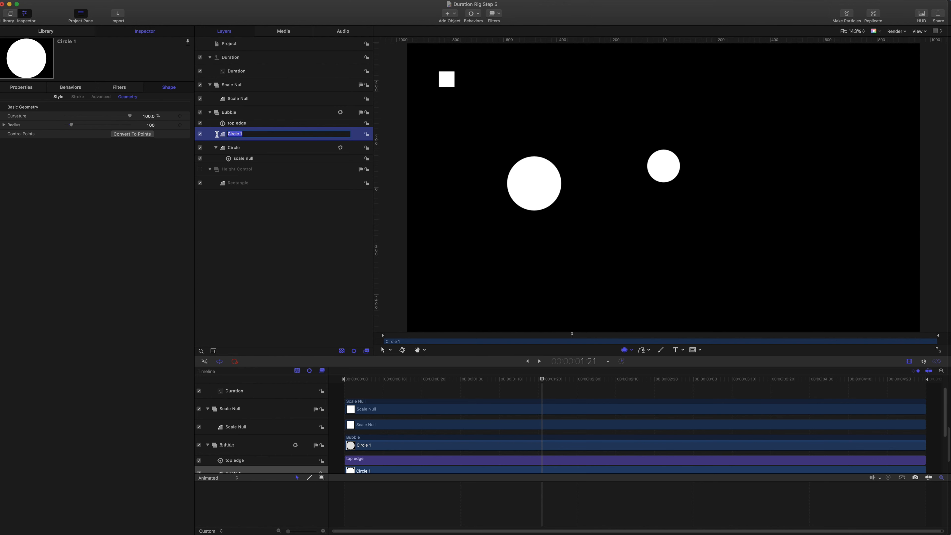
pyautogui.write('wipe')
pyautogui.press('Return')
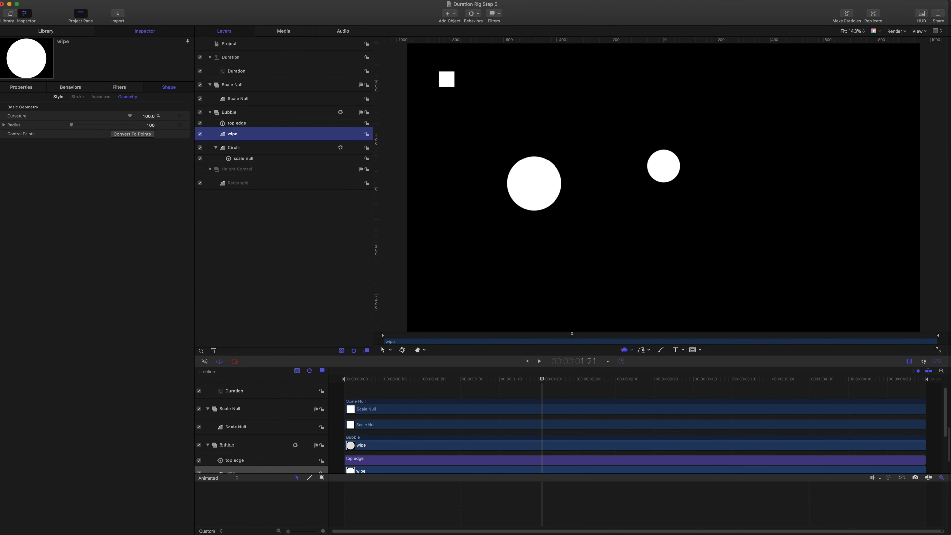
pyautogui.click(25, 89)
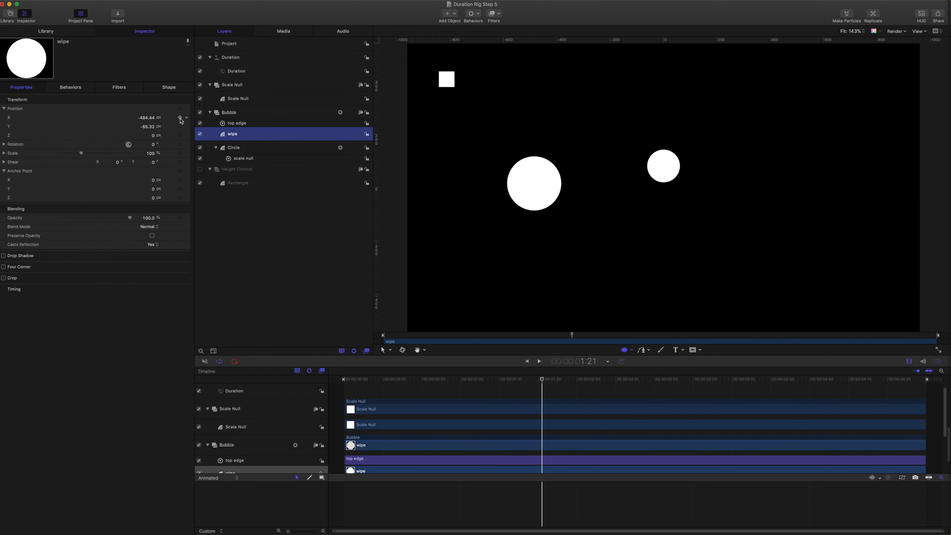
pyautogui.click(187, 109)
pyautogui.click(209, 112)
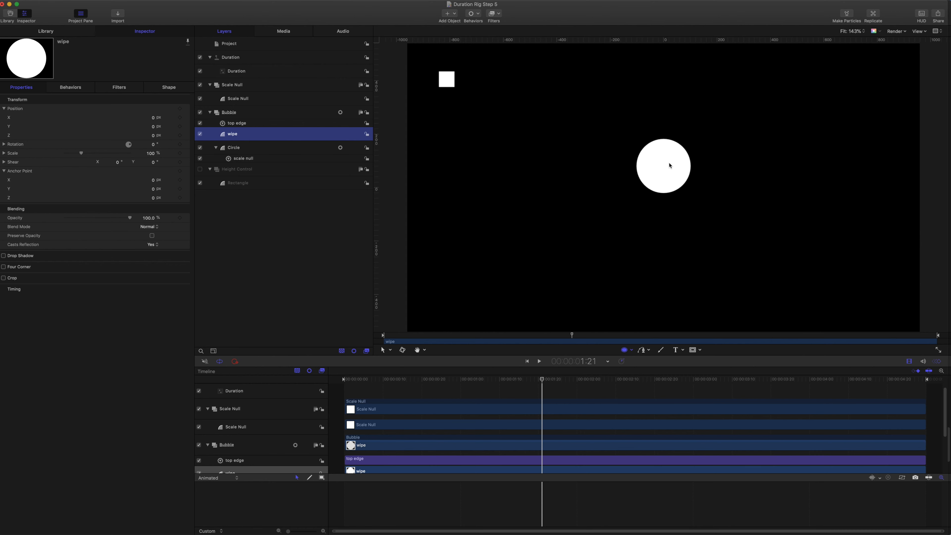
# - Change the wipe circle's Fill Color to golden yellow
pyautogui.click(169, 89)
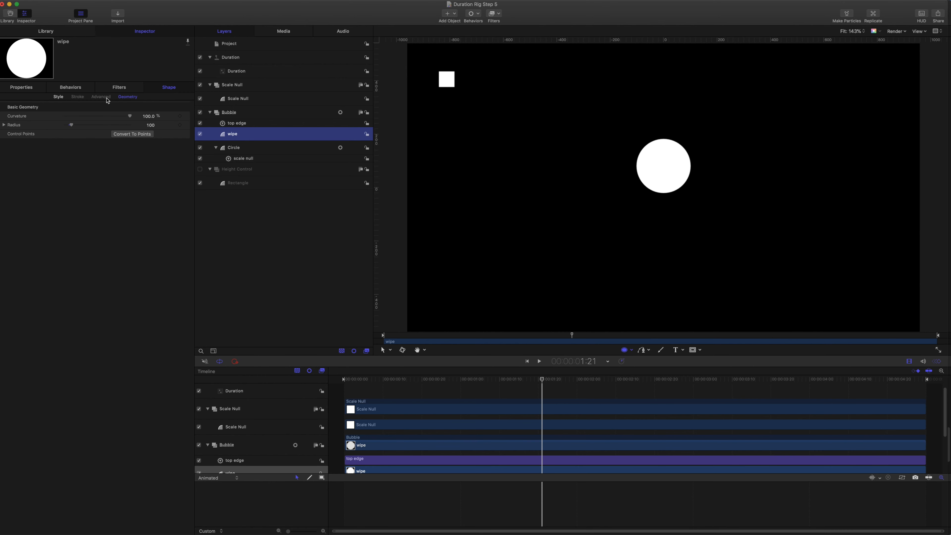
pyautogui.click(58, 96)
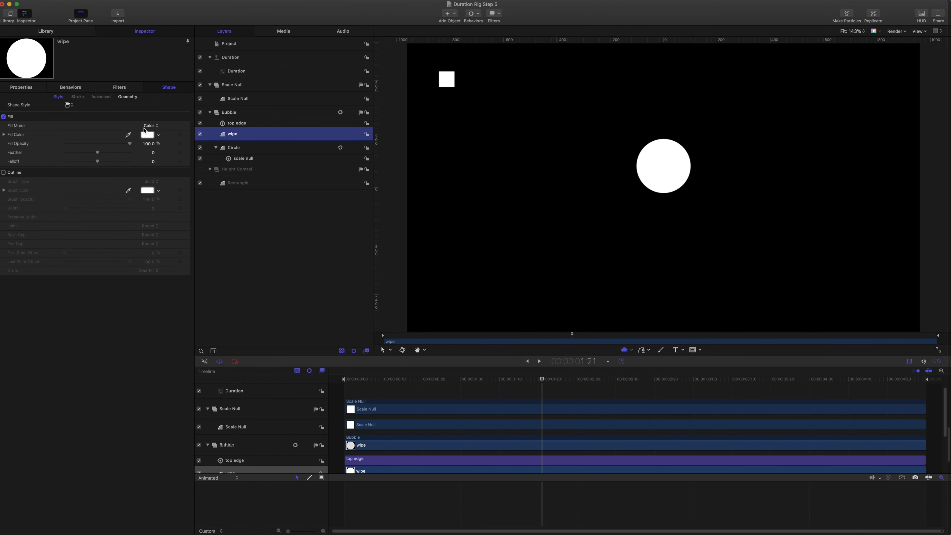
pyautogui.click(159, 135)
pyautogui.click(152, 165)
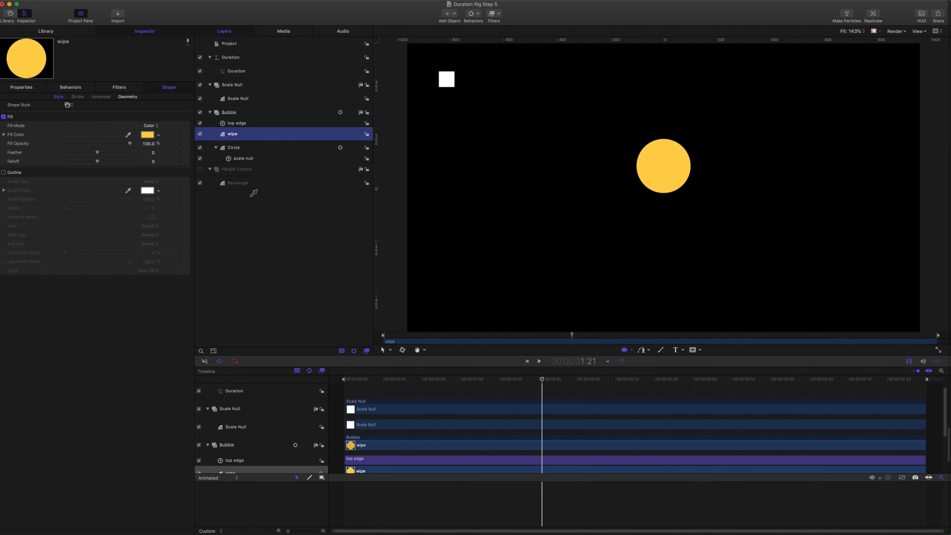
# - Set the wipe circle's Scale to 0%
pyautogui.click(28, 88)
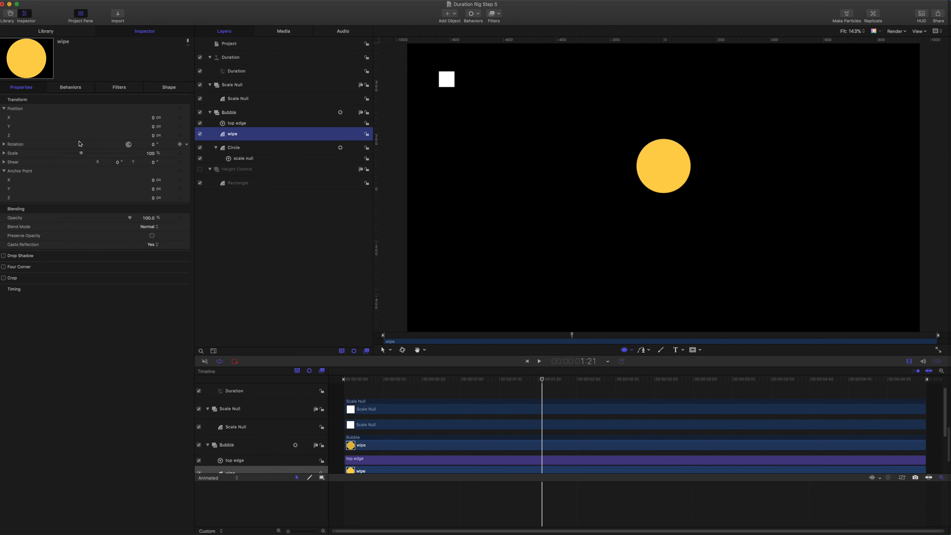
pyautogui.click(150, 154)
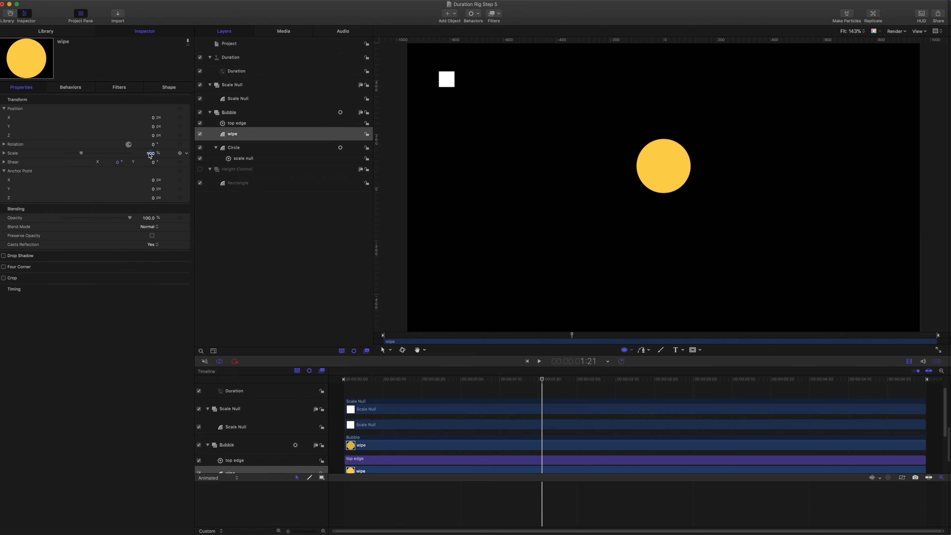
pyautogui.write('0')
pyautogui.press('Return')
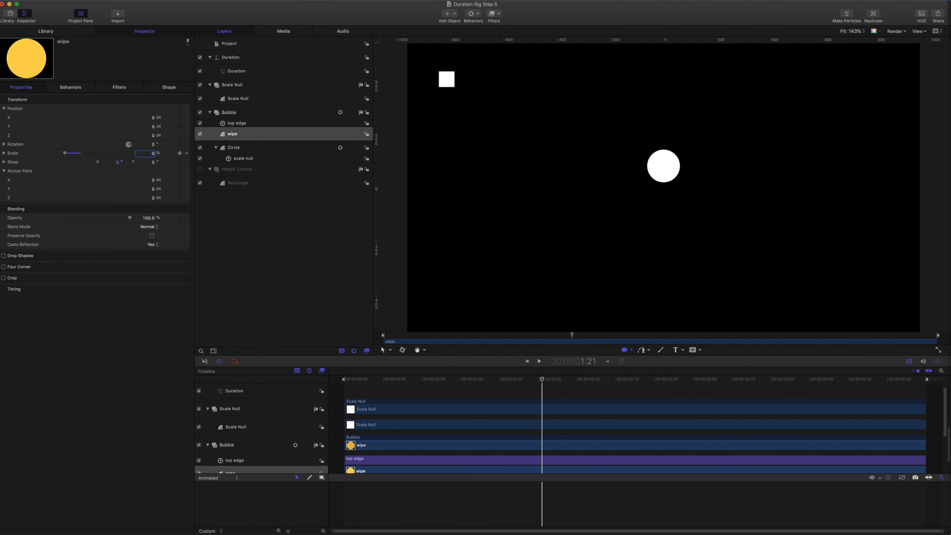
# - Link the wipe circle's Scale to the Scale Null shape's Scale and rename the Link behavior as scale null
pyautogui.click(187, 155)
pyautogui.moveTo(235, 224)
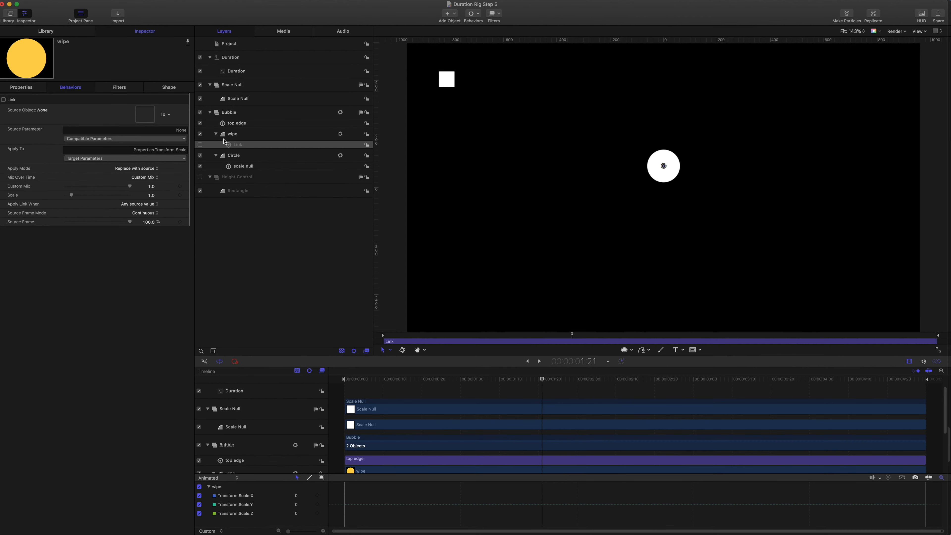
pyautogui.moveTo(233, 98); pyautogui.dragTo(144, 112)
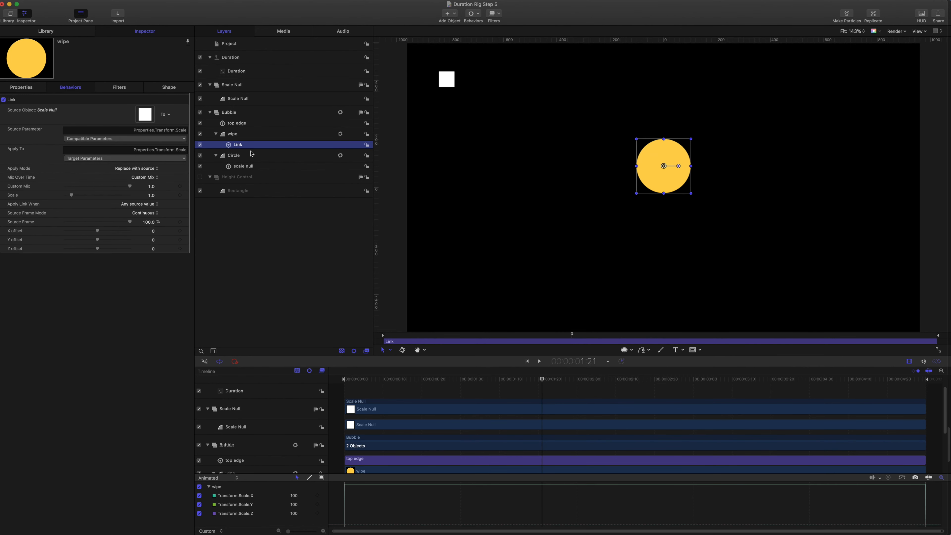
pyautogui.doubleClick(240, 145)
pyautogui.write('scale')
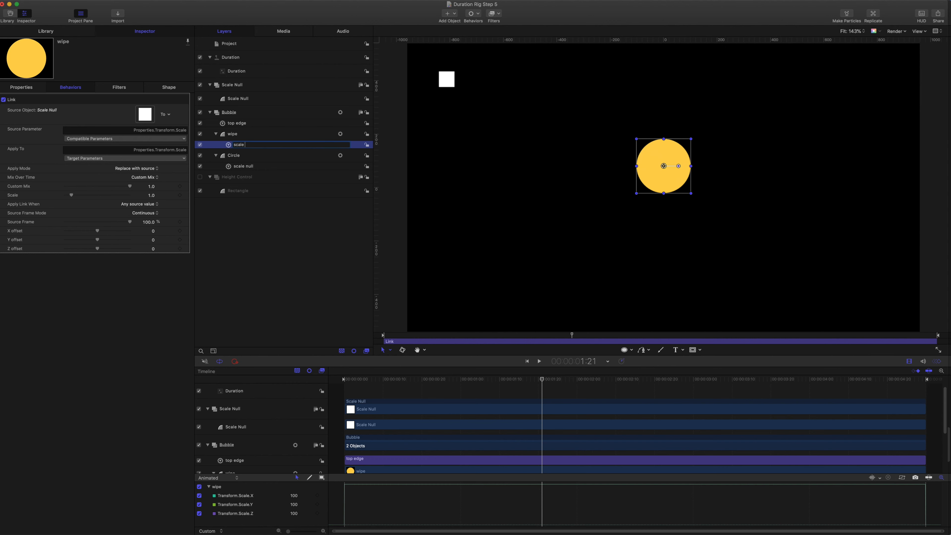
pyautogui.write(' null')
pyautogui.press('Return')
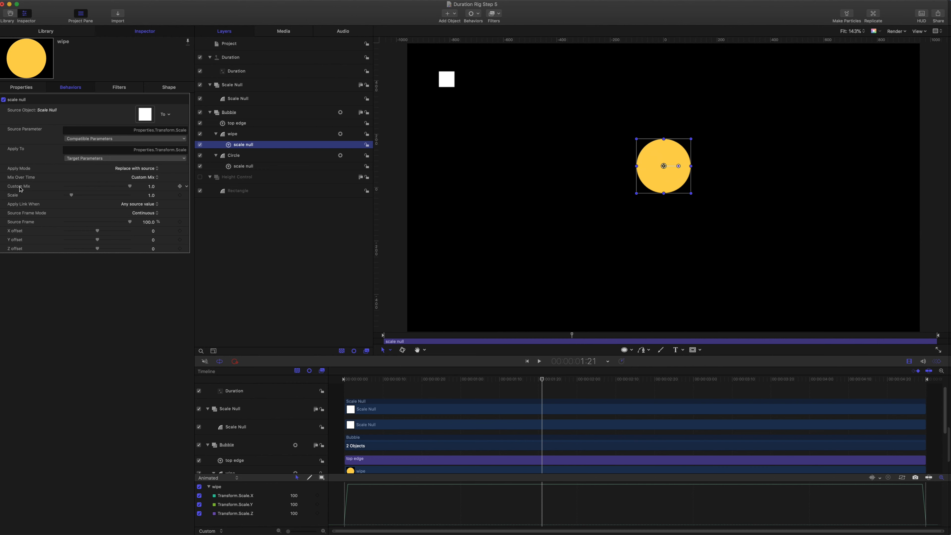
# - Add a Ramp behavior to the wipe link's Custom Mix and set its Start Value to -1
pyautogui.click(187, 189)
pyautogui.moveTo(236, 256)
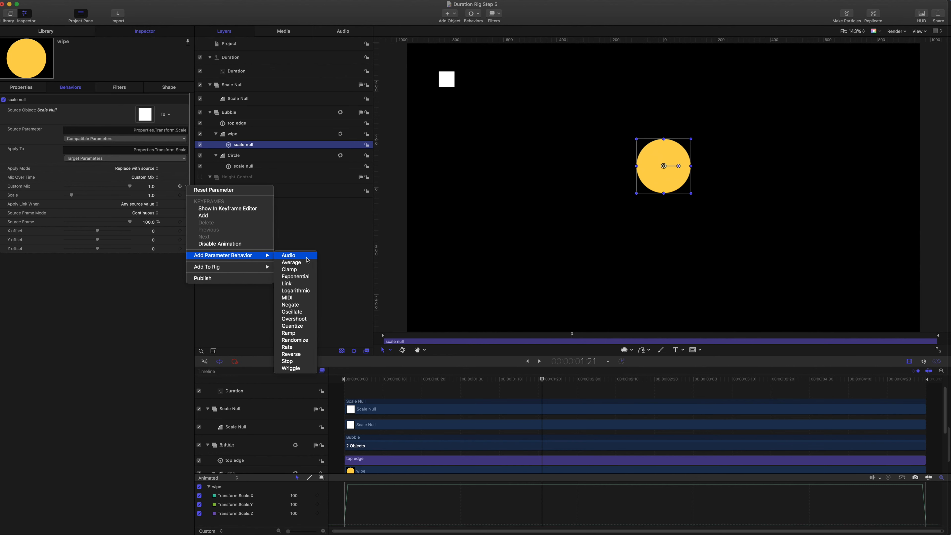
pyautogui.click(289, 333)
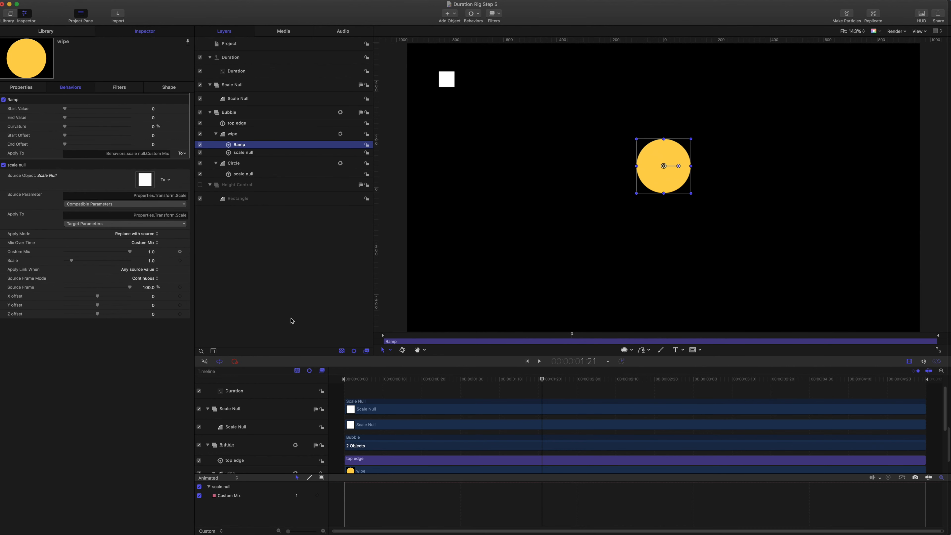
pyautogui.click(153, 109)
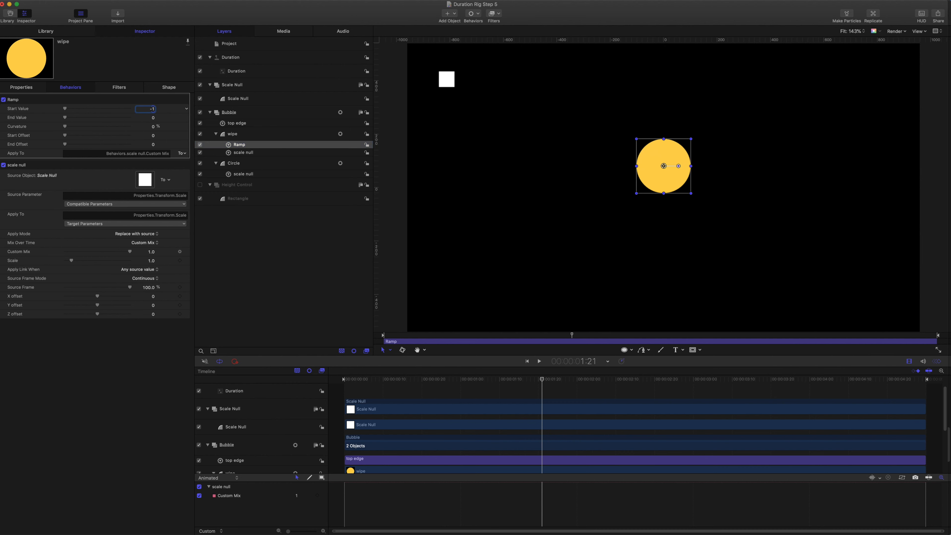
pyautogui.write('-1')
pyautogui.press('Return')
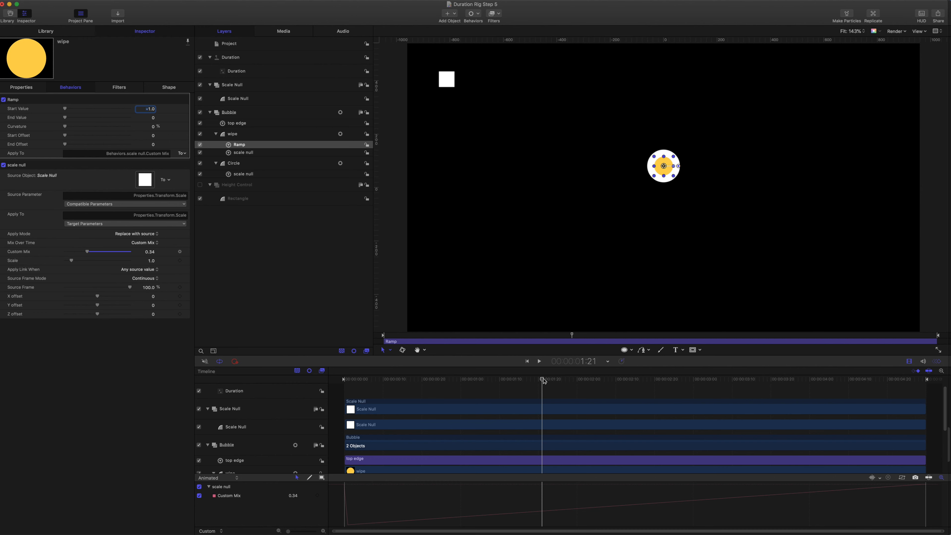
# - Play back and scrub the animation to check how the wipe circle grows inside the white bubble
pyautogui.moveTo(543, 379); pyautogui.dragTo(292, 359)
pyautogui.press('space')
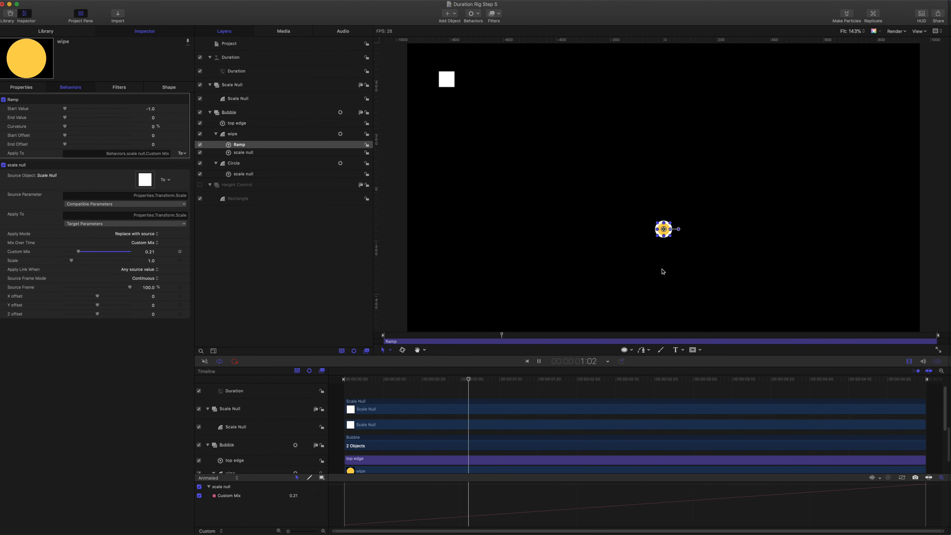
pyautogui.press('space')
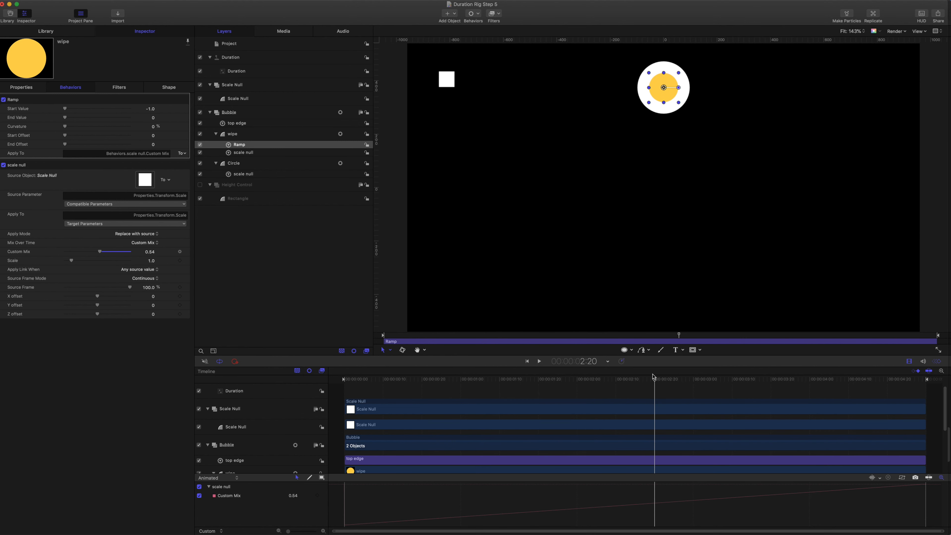
pyautogui.press('Home')
pyautogui.moveTo(225, 360); pyautogui.dragTo(548, 348)
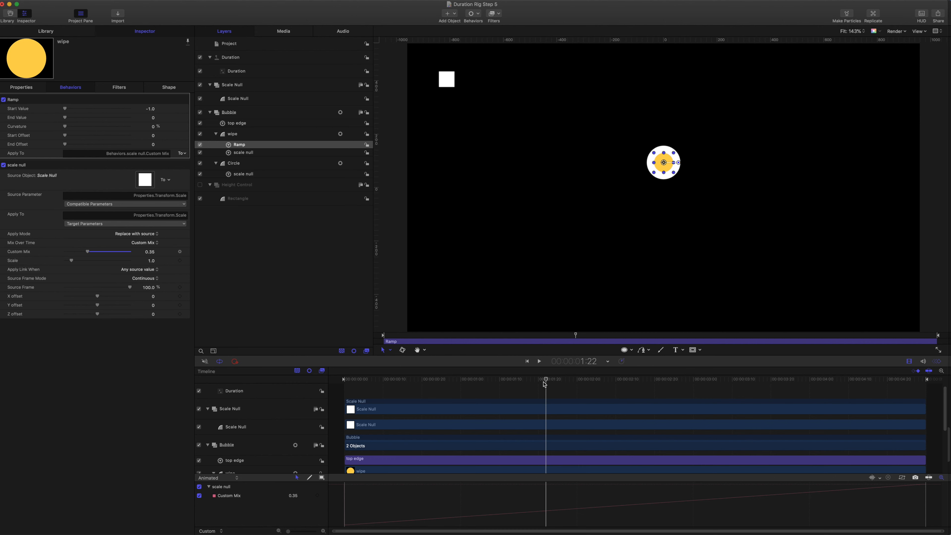
pyautogui.moveTo(547, 379); pyautogui.dragTo(487, 412)
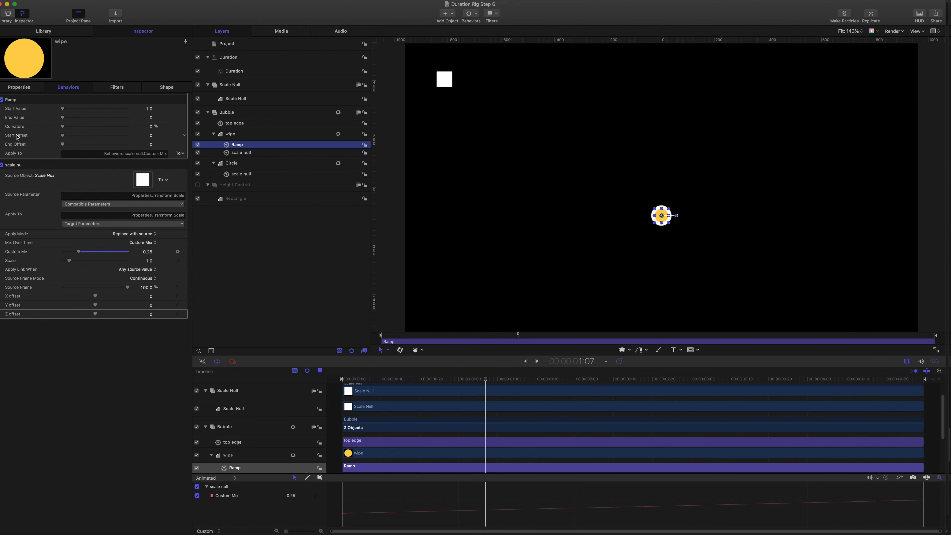
# - Add the wipe Ramp's Start Offset to the Duration slider, set to 30 at the minimum snapshot and 90 at the maximum
pyautogui.moveTo(18, 137); pyautogui.dragTo(243, 72)
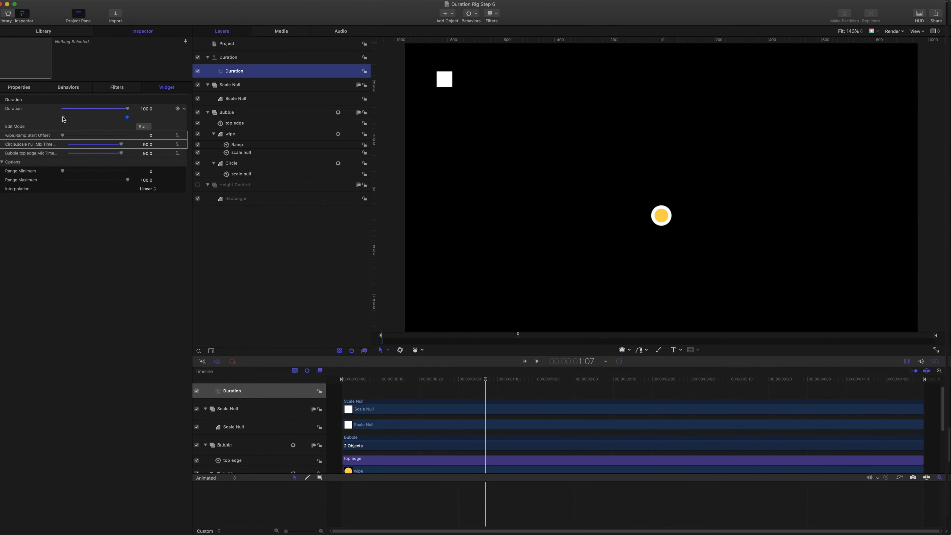
pyautogui.click(63, 117)
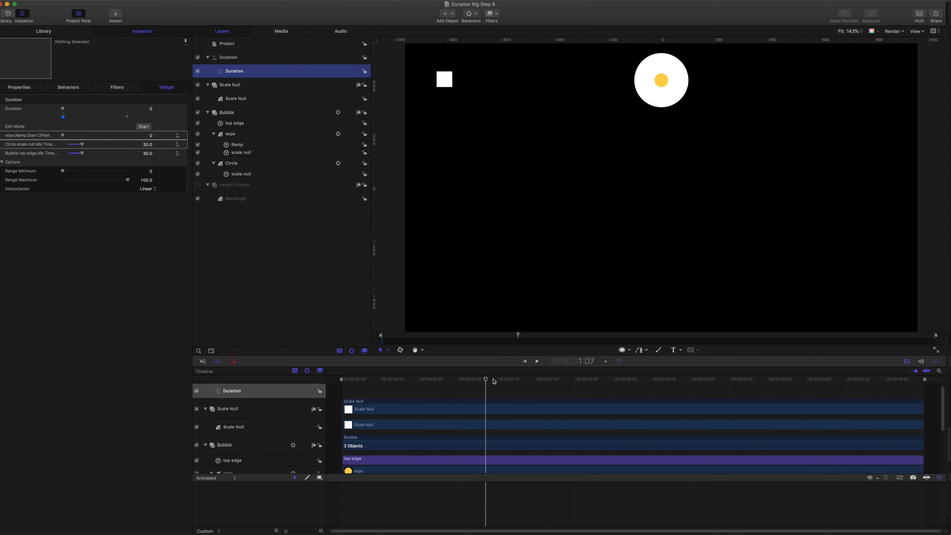
pyautogui.moveTo(485, 380); pyautogui.dragTo(459, 385)
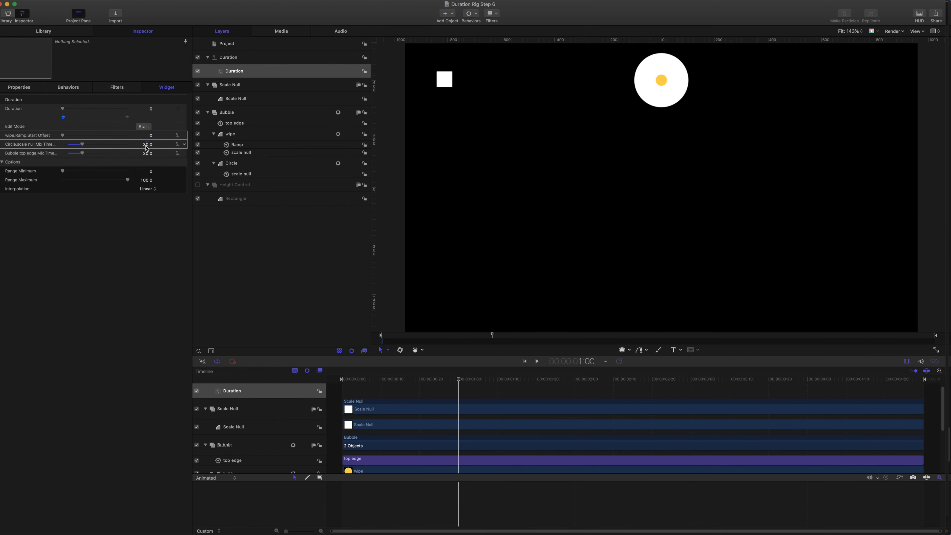
pyautogui.click(151, 135)
pyautogui.write('30')
pyautogui.press('Return')
pyautogui.click(127, 118)
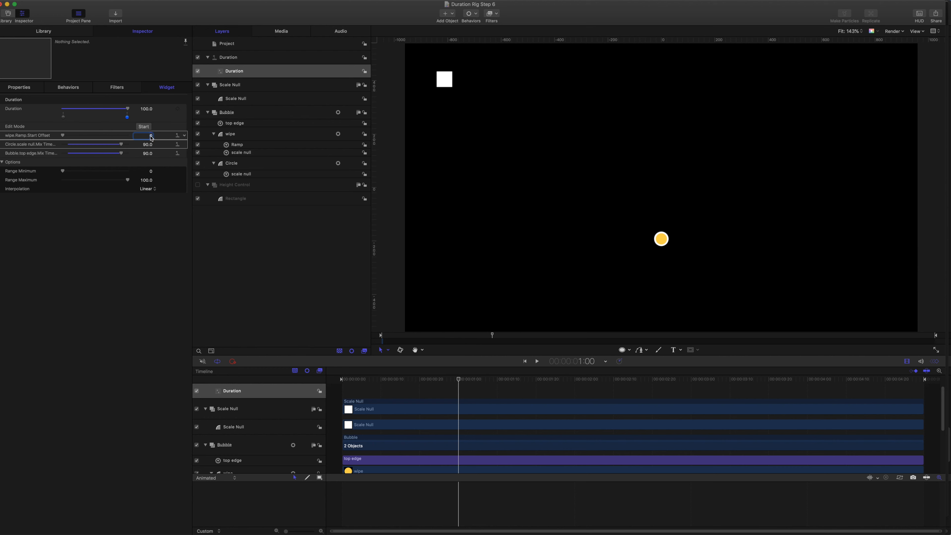
pyautogui.press('Return')
# - Scrub the timeline at several Duration slider values to check when the wipe circle starts growing
pyautogui.moveTo(458, 380); pyautogui.dragTo(676, 410)
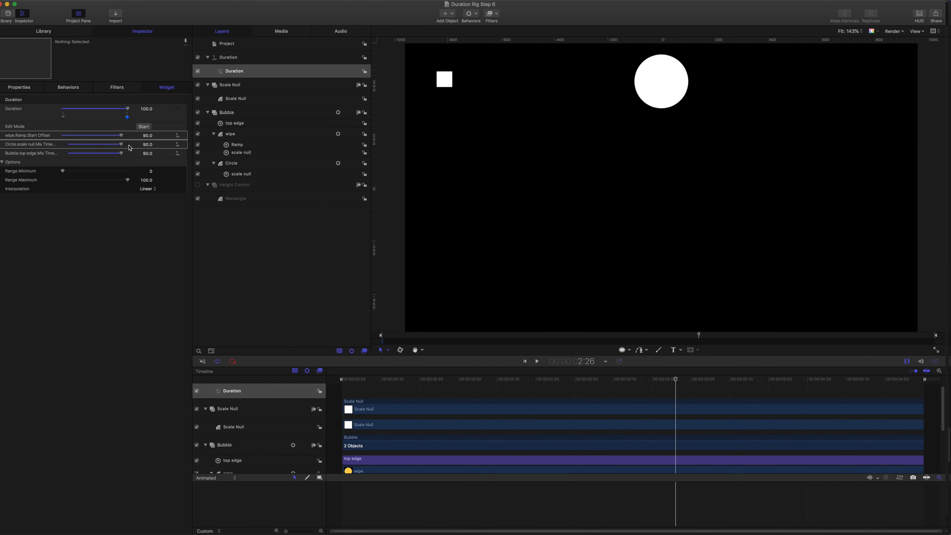
pyautogui.moveTo(128, 109); pyautogui.dragTo(93, 109)
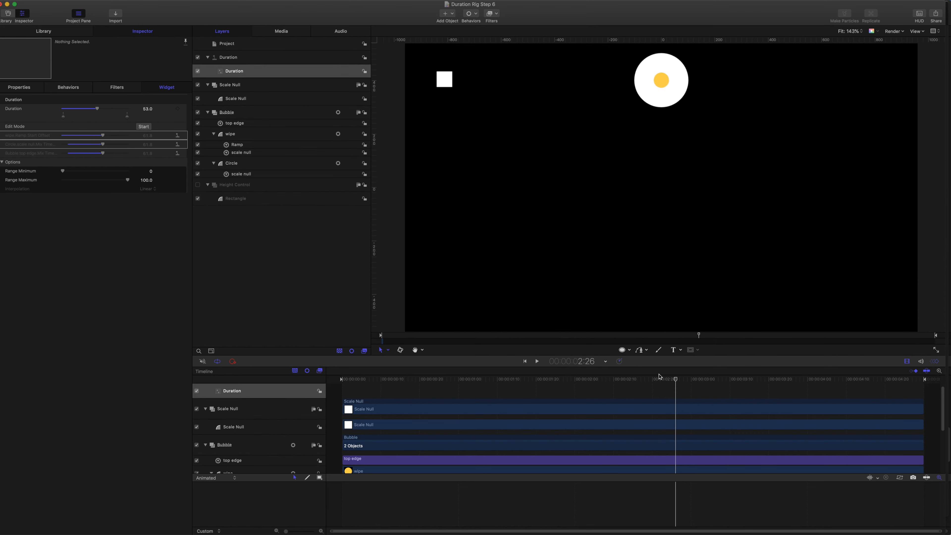
pyautogui.moveTo(674, 381); pyautogui.dragTo(537, 381)
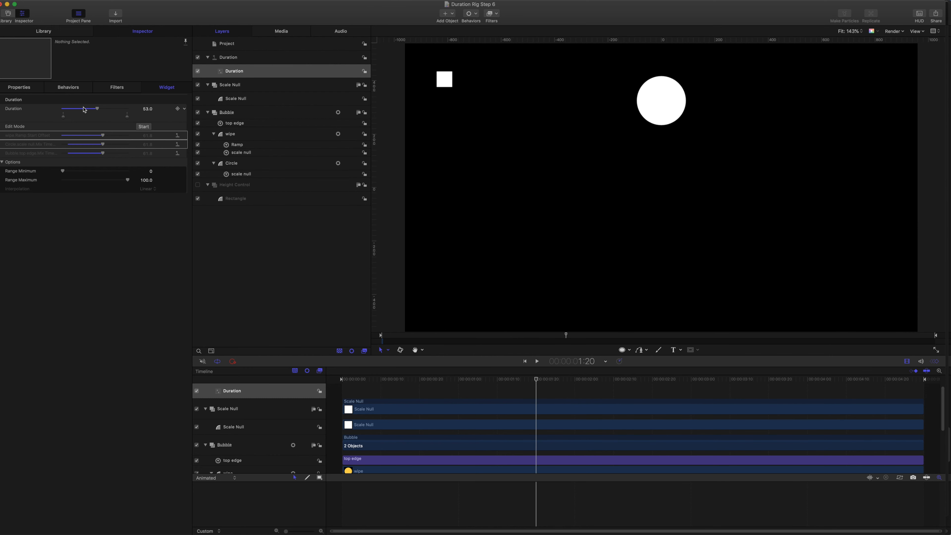
pyautogui.moveTo(97, 110); pyautogui.dragTo(79, 109)
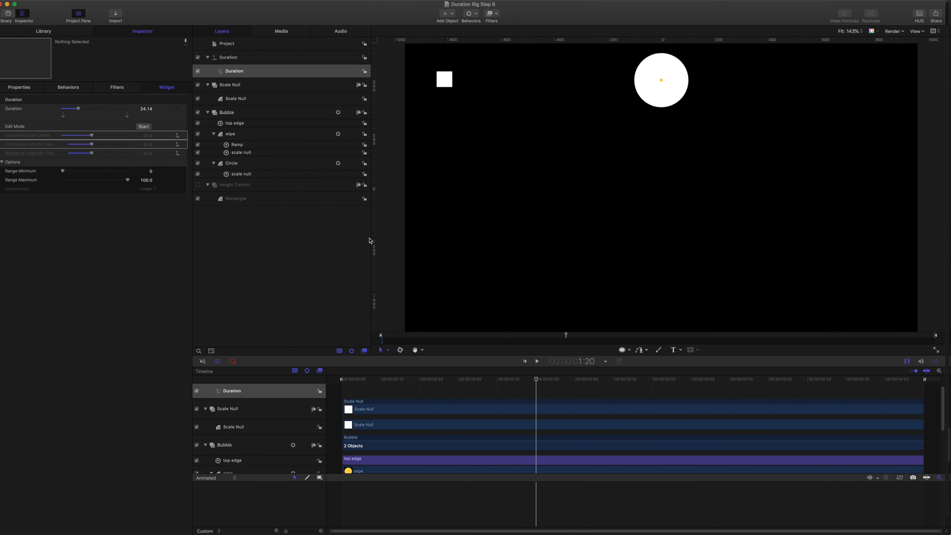
pyautogui.moveTo(536, 380); pyautogui.dragTo(571, 381)
pyautogui.press('Home')
pyautogui.click(65, 118)
pyautogui.moveTo(66, 119); pyautogui.dragTo(129, 119)
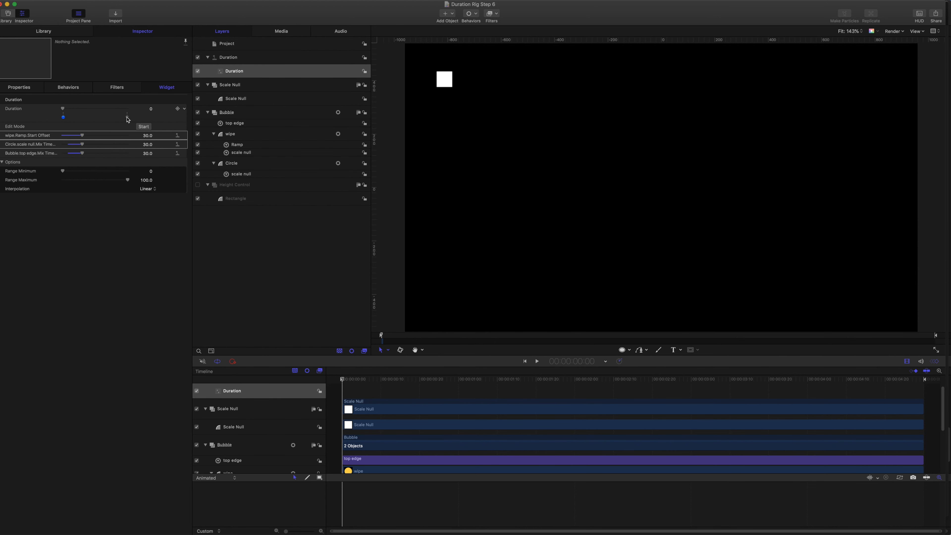
pyautogui.moveTo(343, 379); pyautogui.dragTo(851, 416)
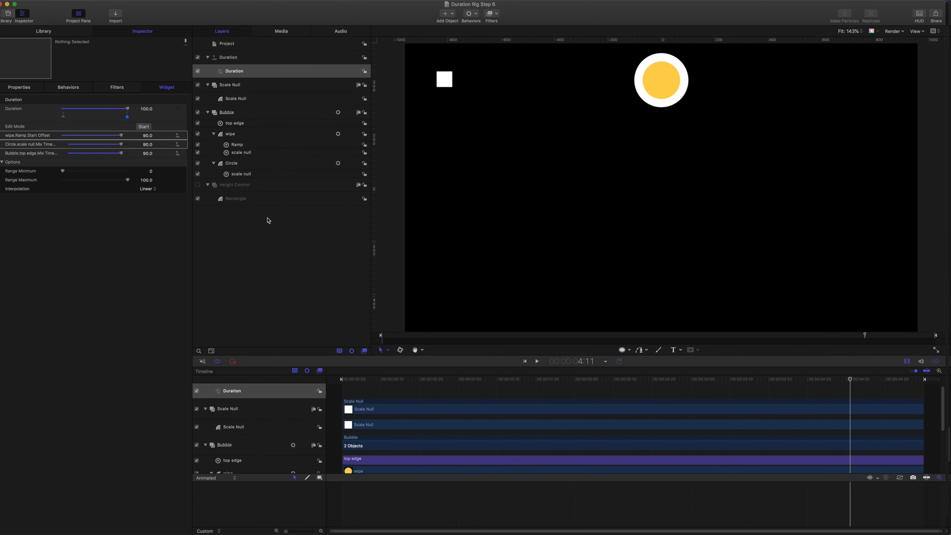
# - Add the wipe Ramp's End Offset to the Duration slider and show the slider's rigged parameters
pyautogui.click(242, 145)
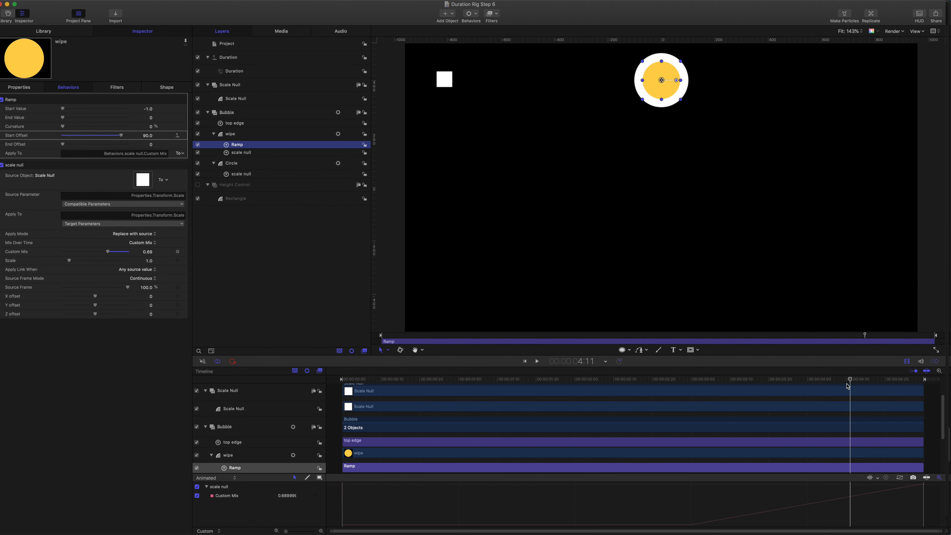
pyautogui.moveTo(848, 386); pyautogui.dragTo(294, 363)
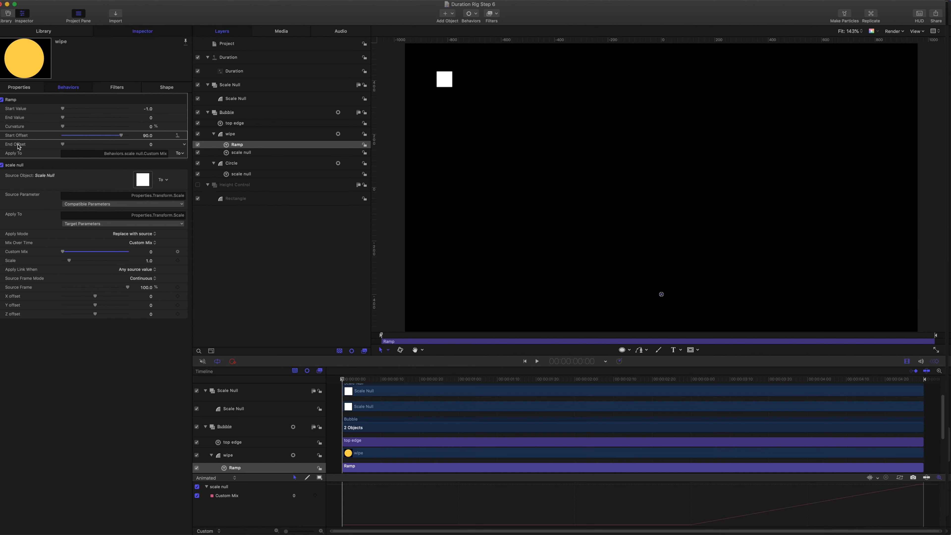
pyautogui.moveTo(19, 146); pyautogui.dragTo(236, 76)
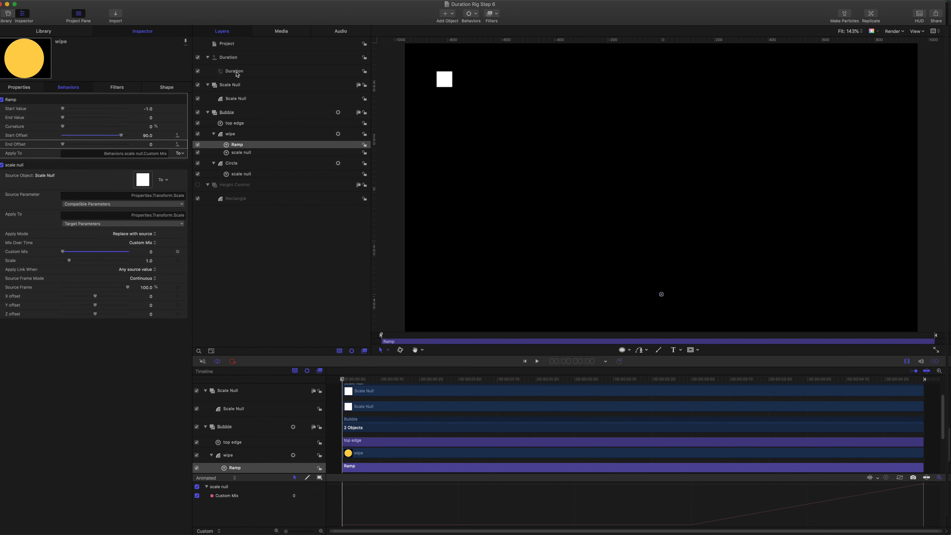
pyautogui.click(235, 74)
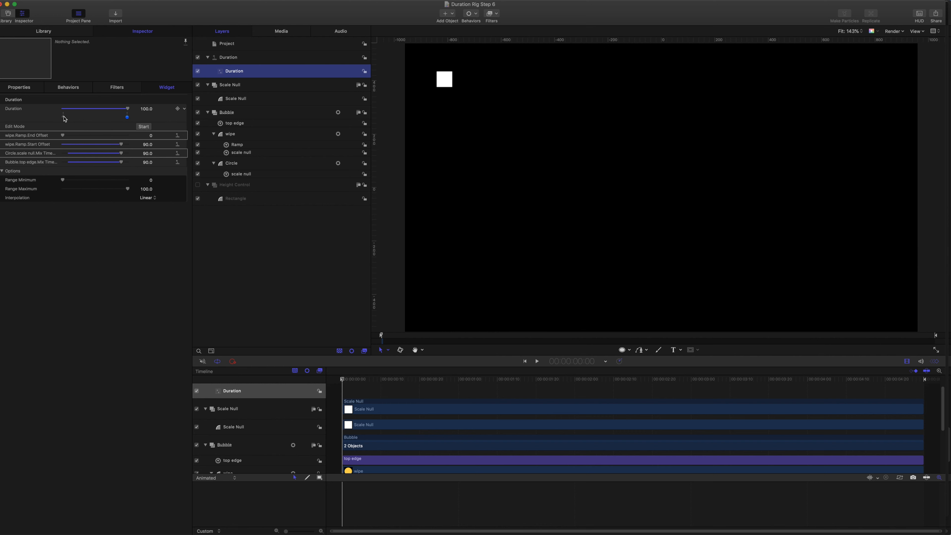
# - Set the value of the Duration slider's minimum snapshot to exactly 0
pyautogui.click(64, 117)
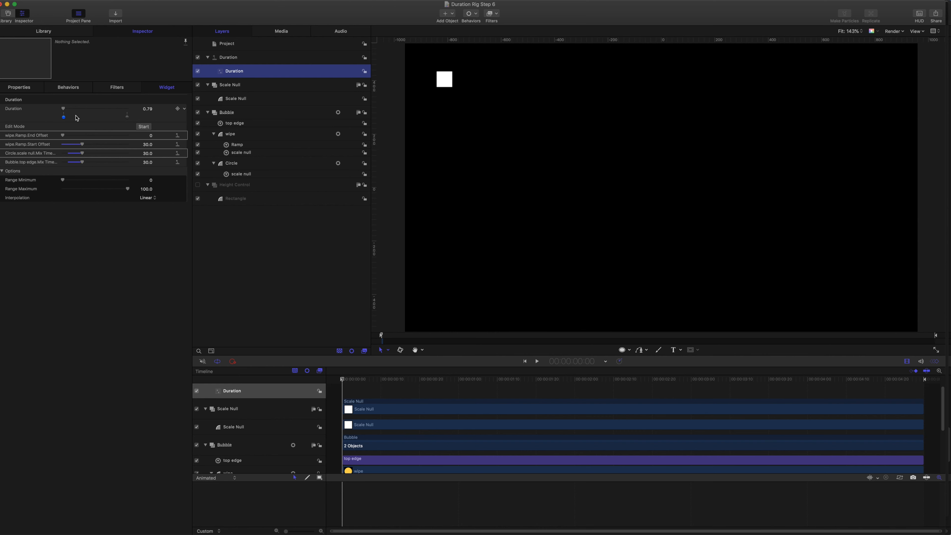
pyautogui.moveTo(64, 119); pyautogui.dragTo(62, 119)
pyautogui.doubleClick(64, 118)
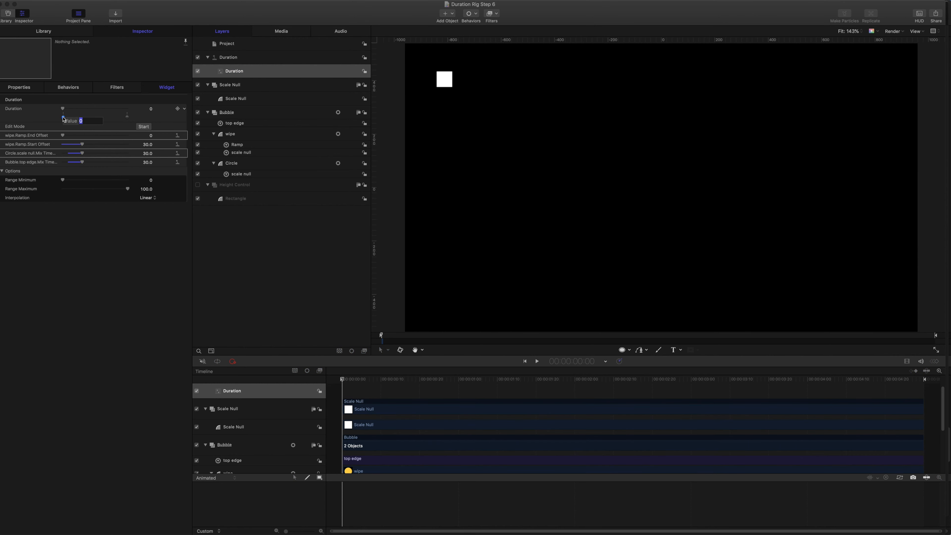
pyautogui.press('Return')
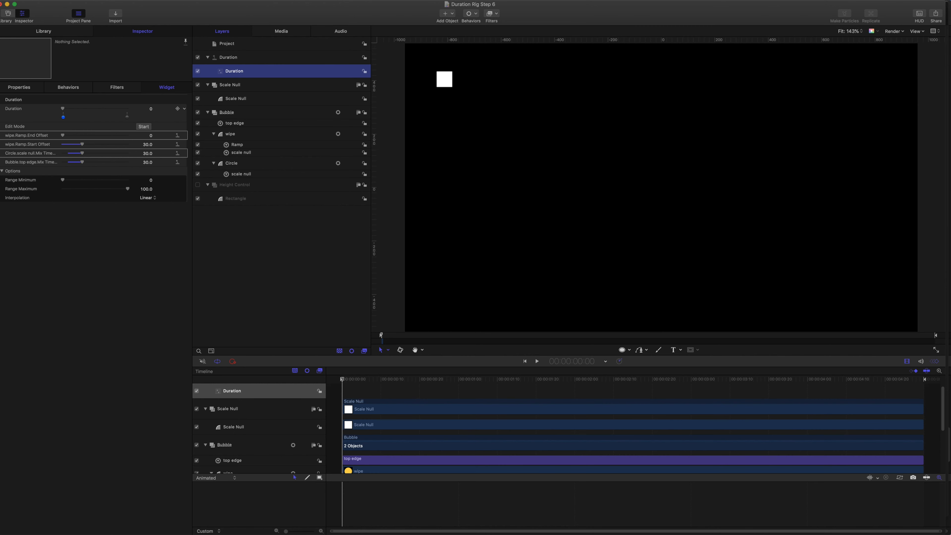
# - Set the value of the Duration slider's maximum snapshot to exactly 100 and return to the minimum snapshot
pyautogui.click(127, 118)
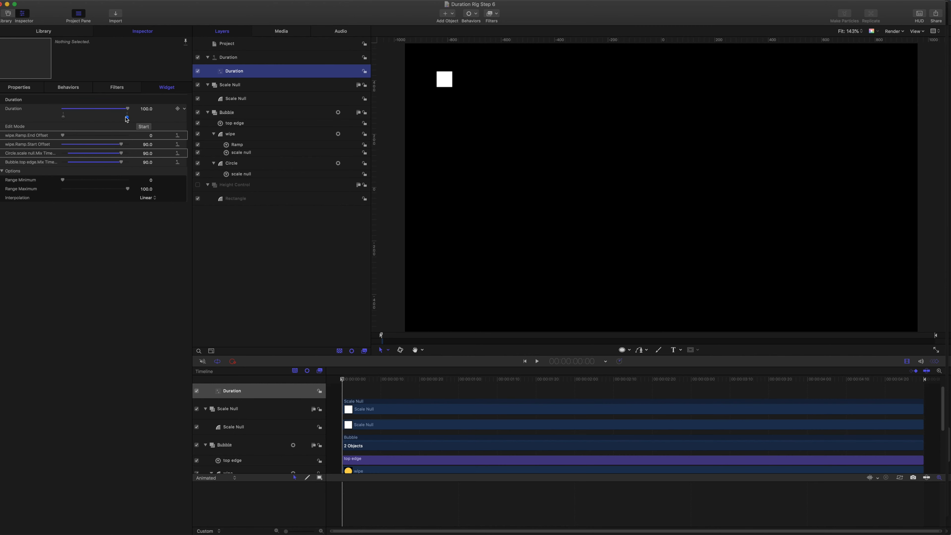
pyautogui.click(63, 117)
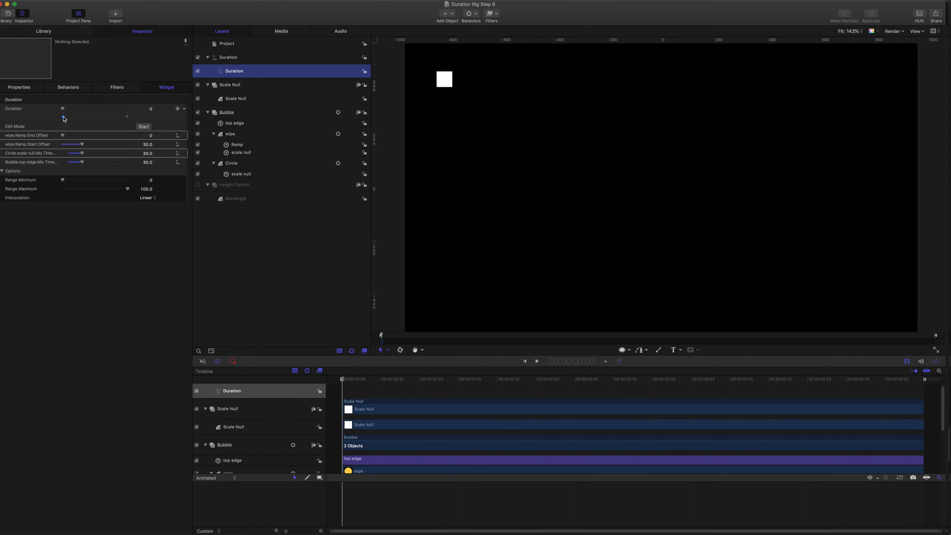
pyautogui.click(127, 117)
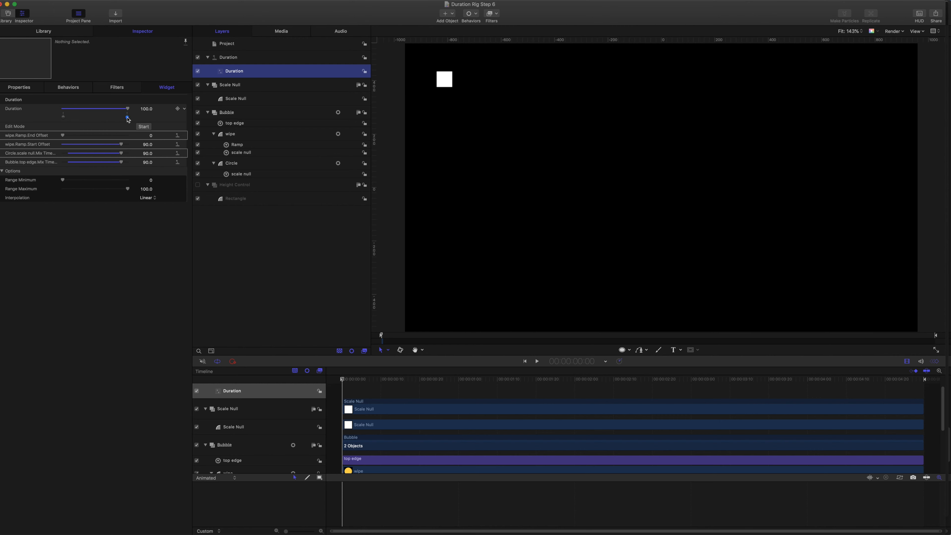
pyautogui.moveTo(128, 120); pyautogui.dragTo(127, 120)
pyautogui.write('100')
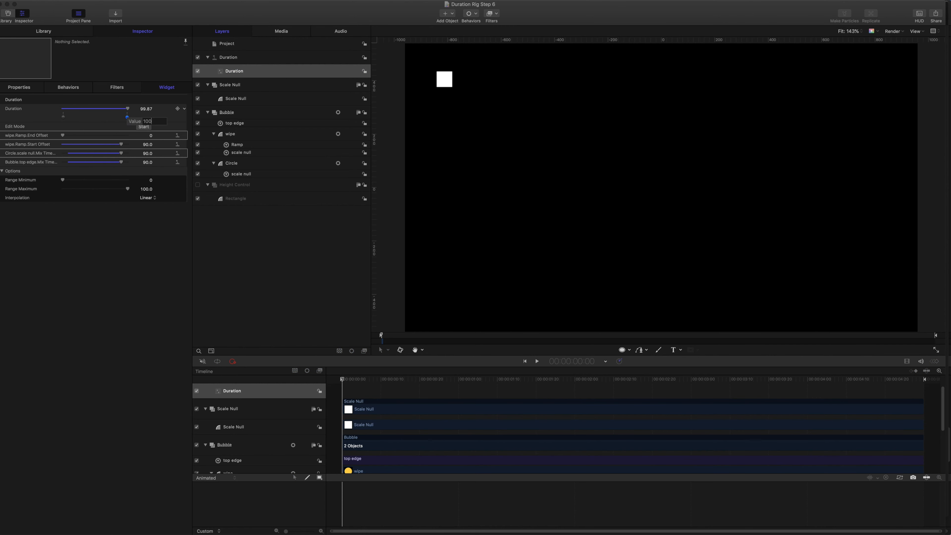
pyautogui.press('Return')
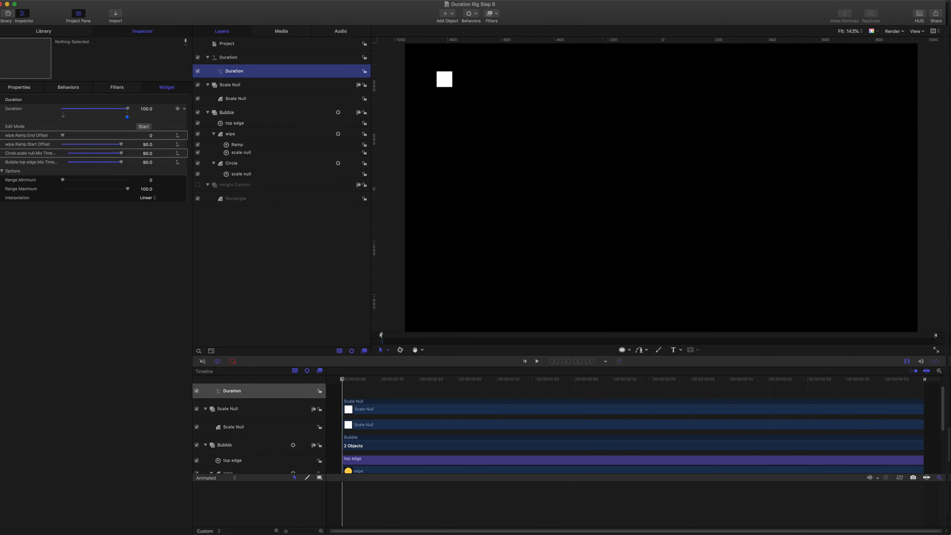
pyautogui.click(64, 117)
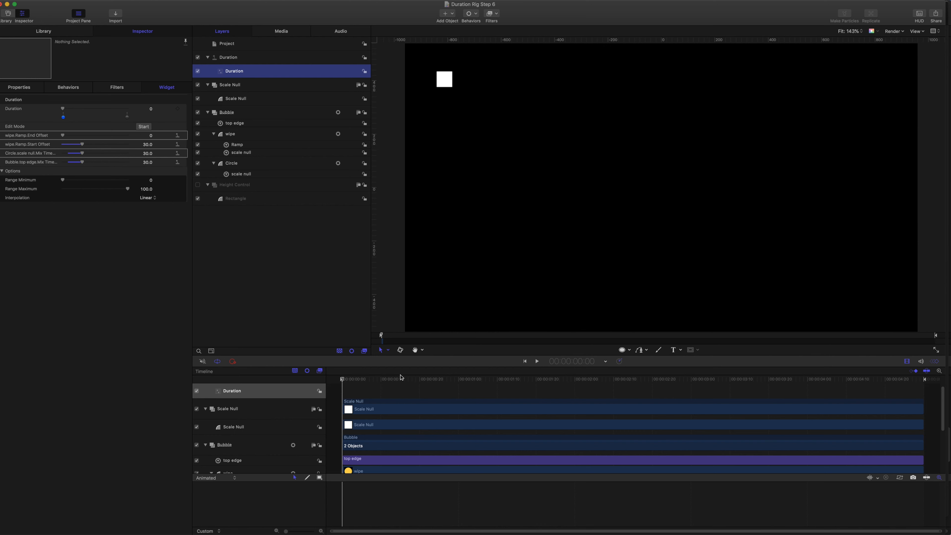
# - Scrub through the wipe circle's growth and set the wipe Ramp's End Offset to 100 in the Duration slider's minimum snapshot
pyautogui.moveTo(343, 381); pyautogui.dragTo(370, 380)
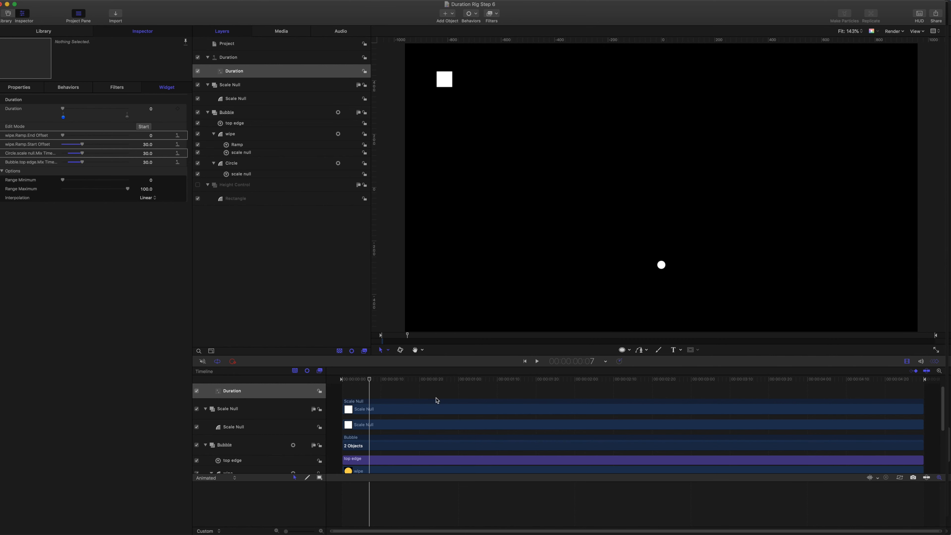
pyautogui.moveTo(371, 381); pyautogui.dragTo(920, 381)
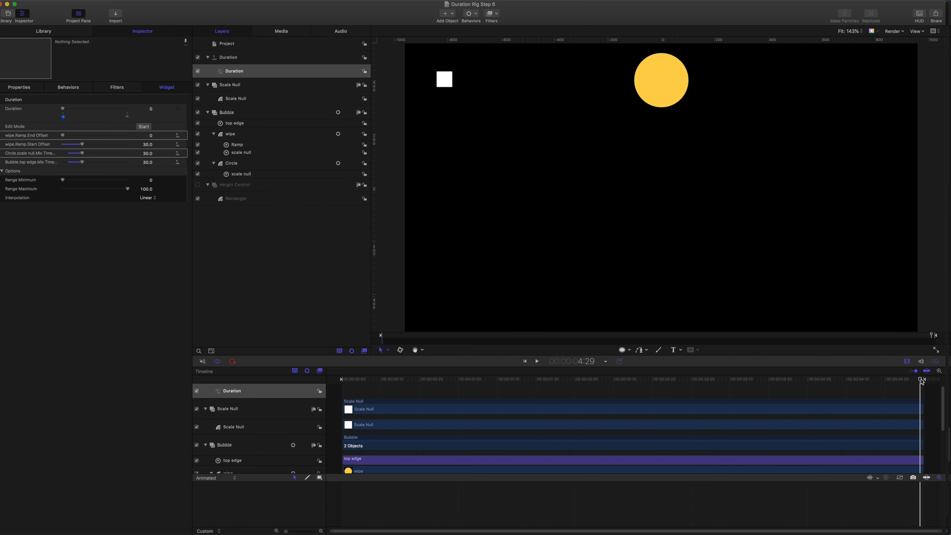
pyautogui.moveTo(922, 381); pyautogui.dragTo(950, 369)
pyautogui.click(150, 137)
pyautogui.press('Return')
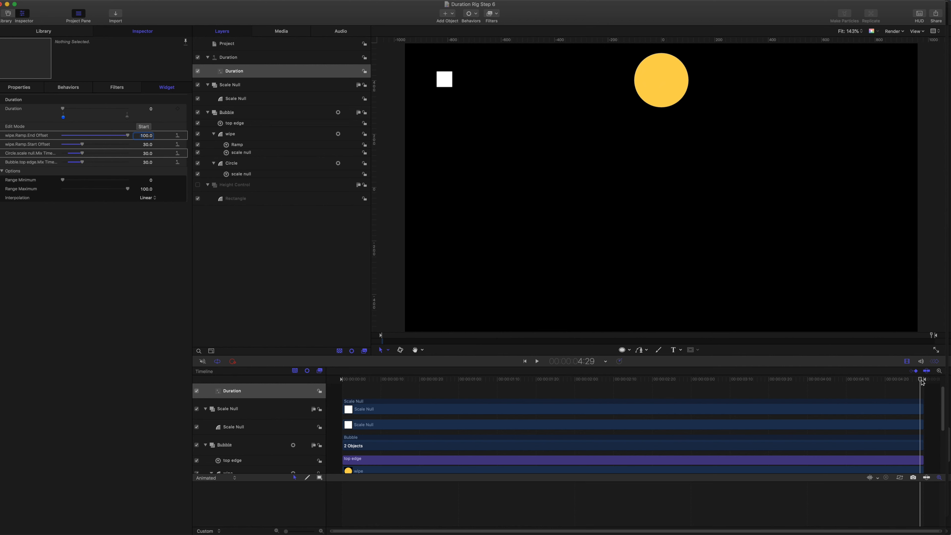
# - Scrub and play the animation from the start to check how quickly the wipe circle grows at the minimum duration
pyautogui.moveTo(922, 381); pyautogui.dragTo(535, 358)
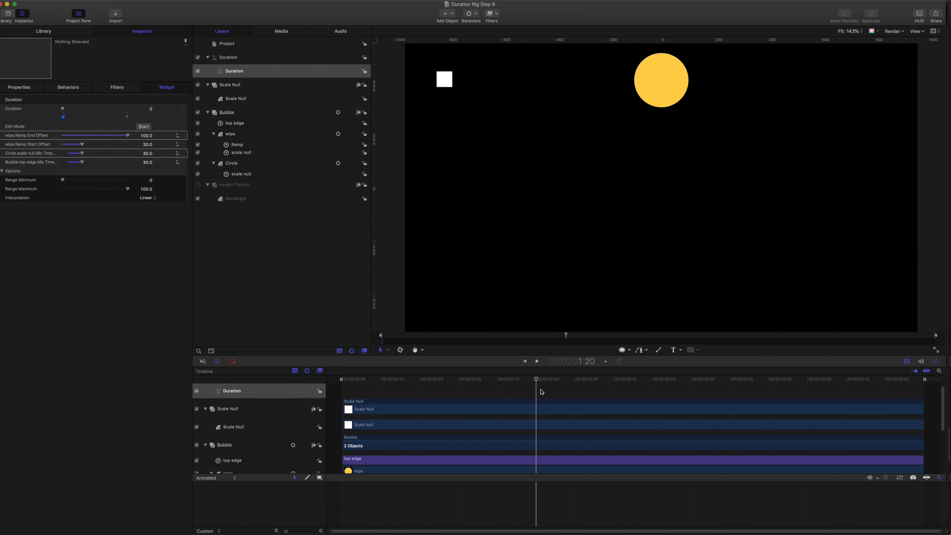
pyautogui.moveTo(536, 382); pyautogui.dragTo(492, 377)
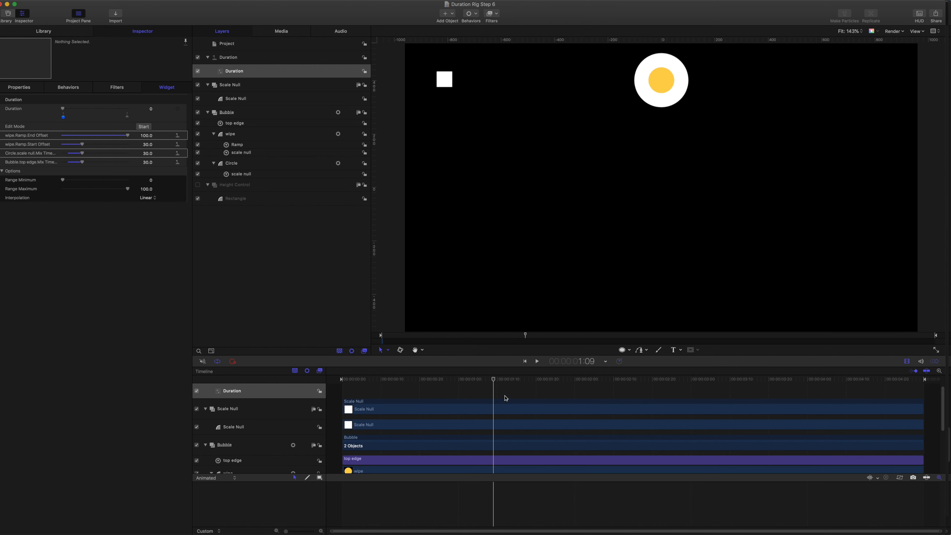
pyautogui.moveTo(496, 380); pyautogui.dragTo(342, 393)
pyautogui.press('space')
pyautogui.press('space')
# - Set the wipe Ramp's End Offset to 110 in the minimum snapshot and play the animation from the start
pyautogui.click(148, 136)
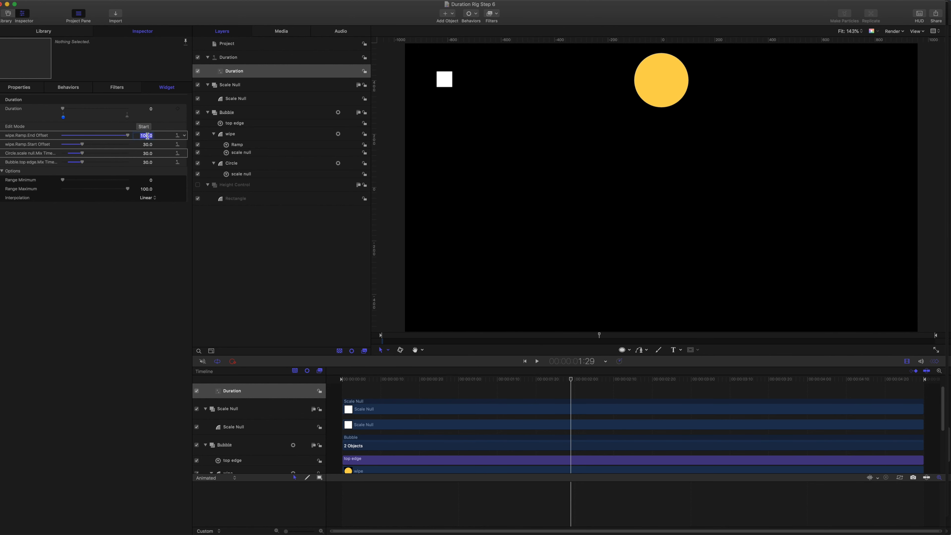
pyautogui.write('110')
pyautogui.press('Return')
pyautogui.moveTo(571, 379); pyautogui.dragTo(470, 379)
pyautogui.press('Home')
pyautogui.press('space')
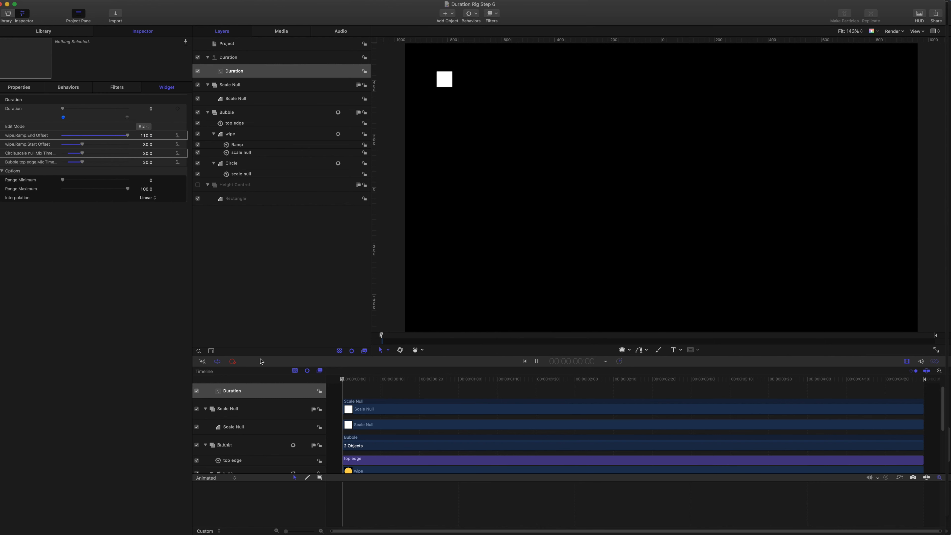
pyautogui.press('space')
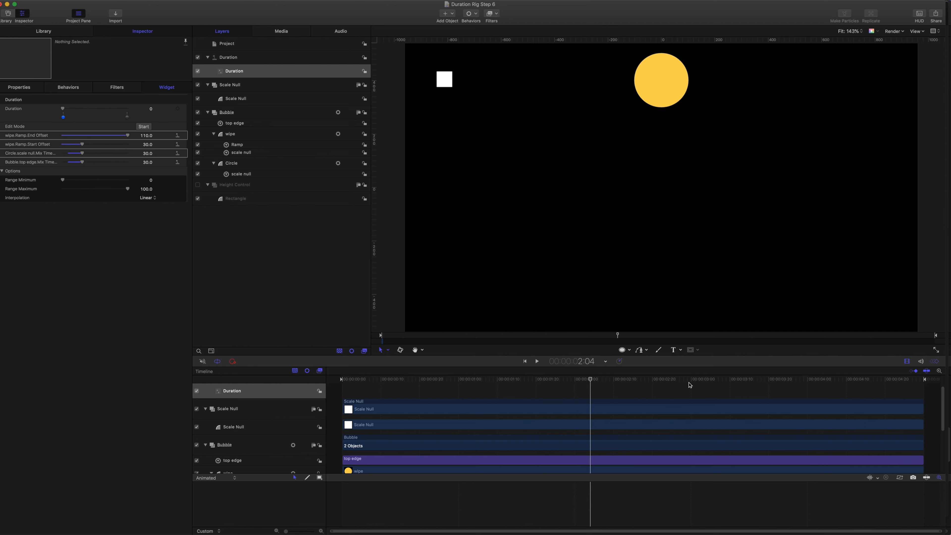
# - Set the wipe Ramp's End Offset to 50 in the Duration slider's maximum snapshot
pyautogui.click(128, 117)
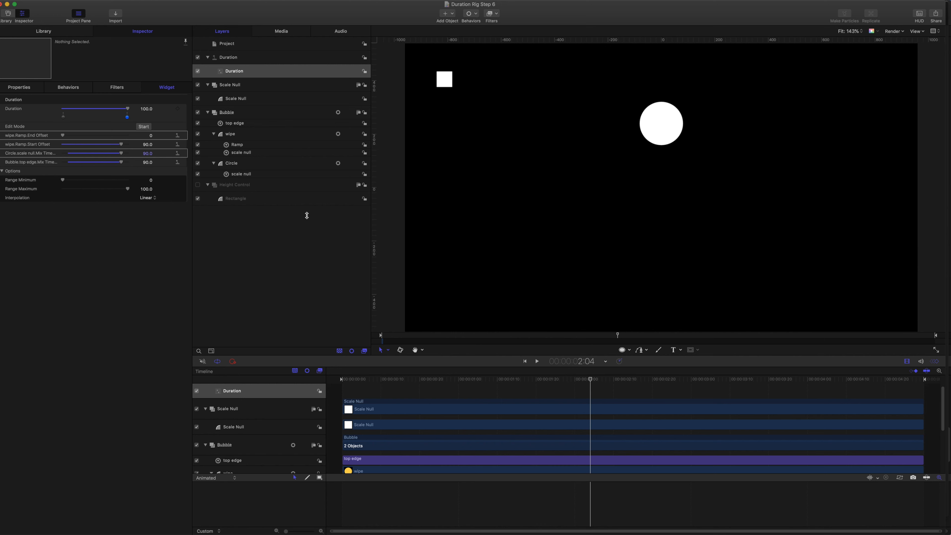
pyautogui.moveTo(591, 381); pyautogui.dragTo(920, 380)
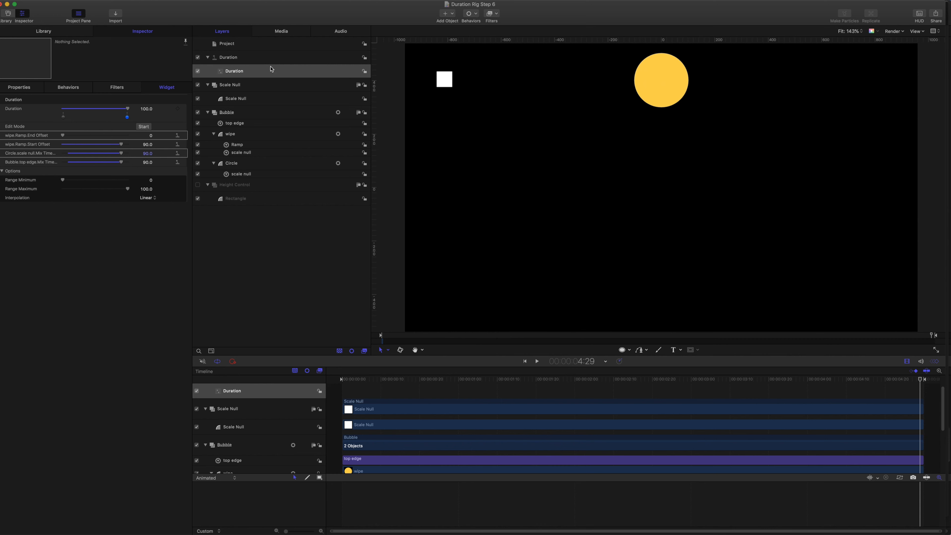
pyautogui.click(151, 136)
pyautogui.write('50')
pyautogui.press('Return')
# - Play back the animation at Duration 100 and scrub the wipe growth at a Duration of about 51.6
pyautogui.moveTo(921, 381); pyautogui.dragTo(250, 378)
pyautogui.press('space')
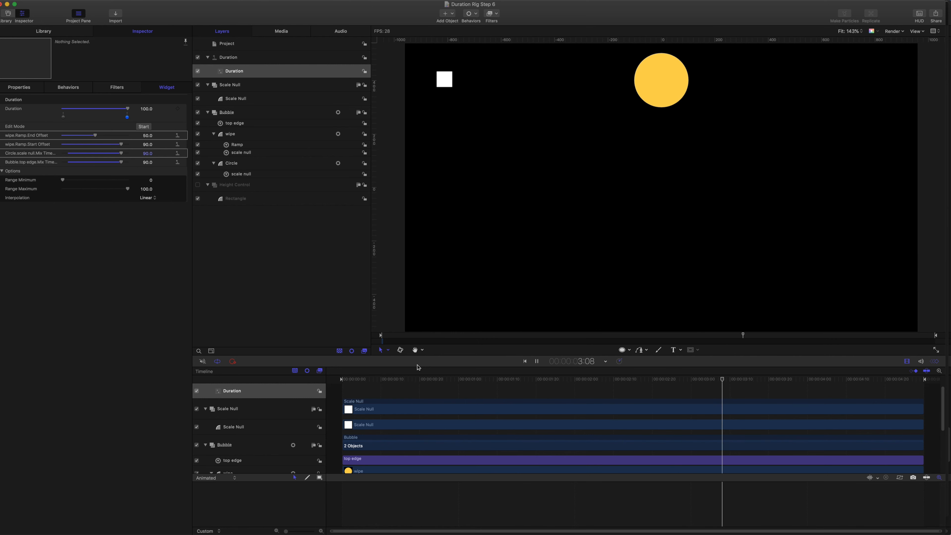
pyautogui.press('space')
pyautogui.moveTo(834, 381); pyautogui.dragTo(583, 379)
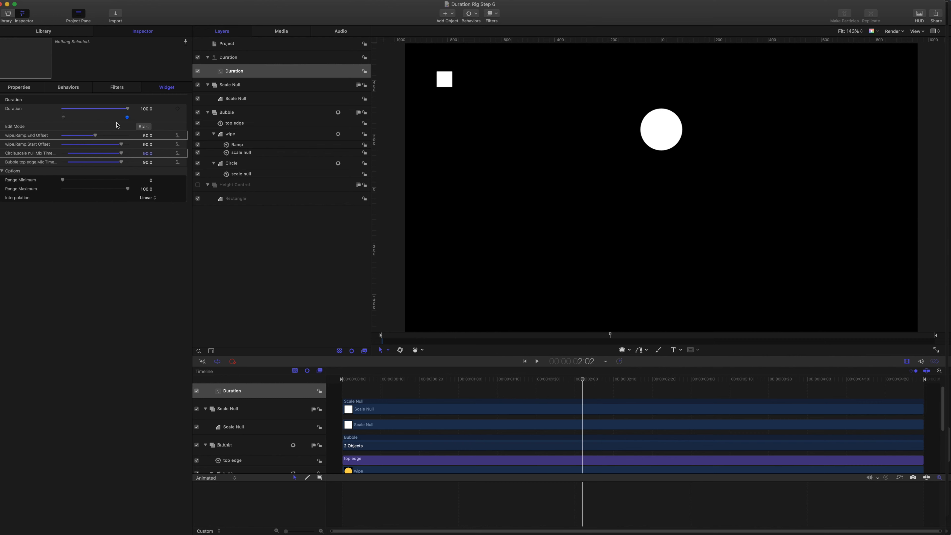
pyautogui.moveTo(128, 109); pyautogui.dragTo(97, 110)
pyautogui.moveTo(583, 379); pyautogui.dragTo(618, 410)
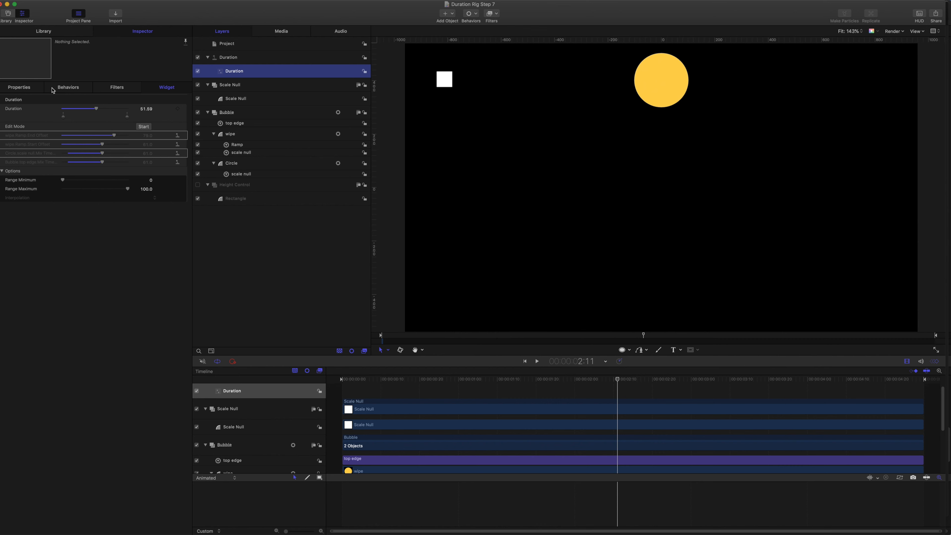
# - Return the Duration slider to its minimum snapshot and hide the Scale Null group
pyautogui.click(63, 118)
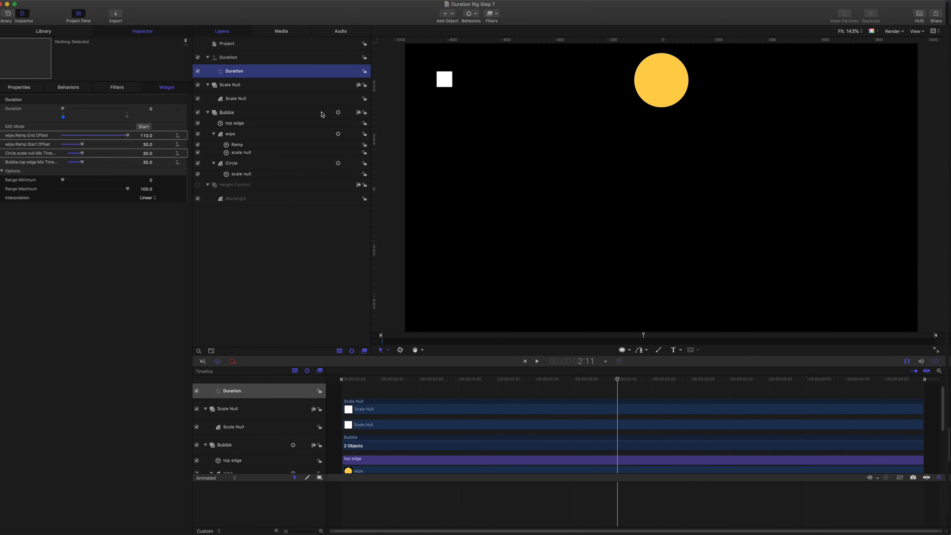
pyautogui.click(198, 85)
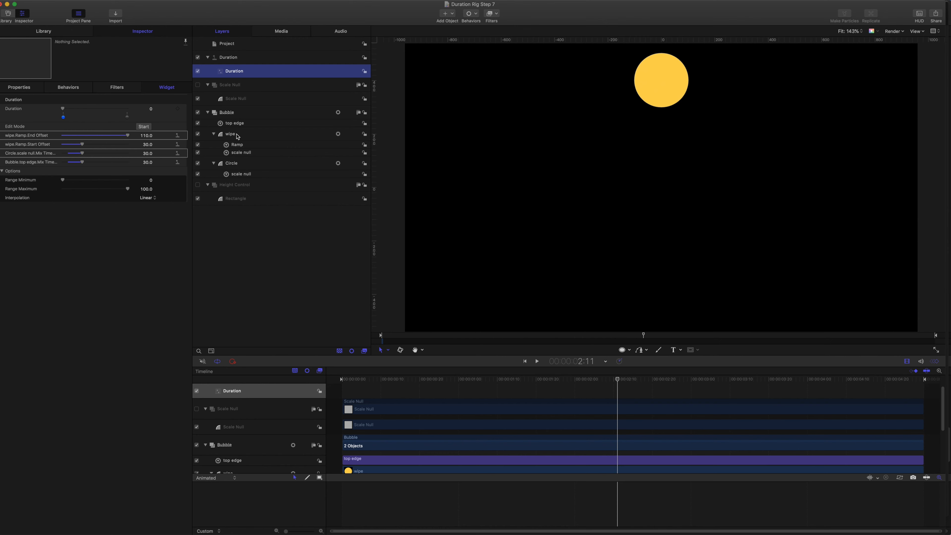
# - Add an image mask to the Circle layer with the wipe shape as its mask source
pyautogui.click(235, 163)
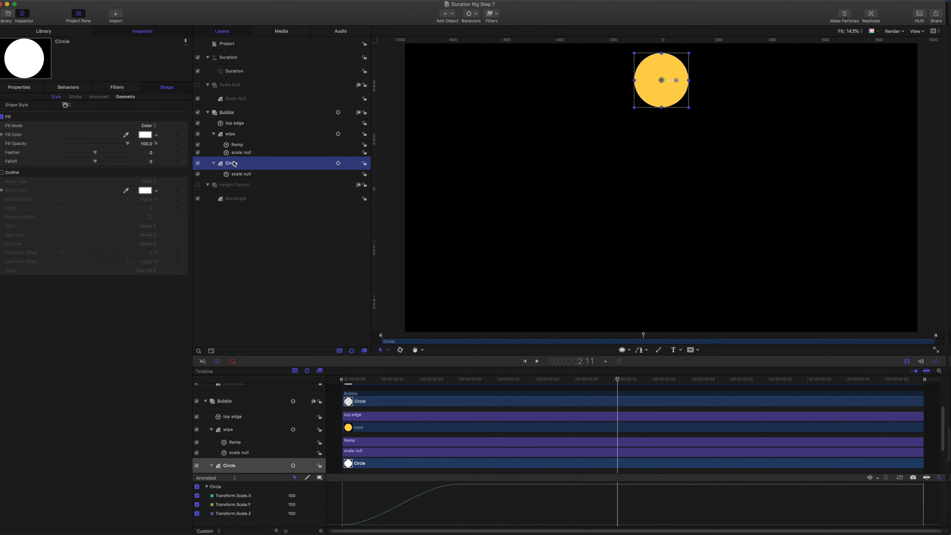
pyautogui.rightClick(232, 164)
pyautogui.click(261, 271)
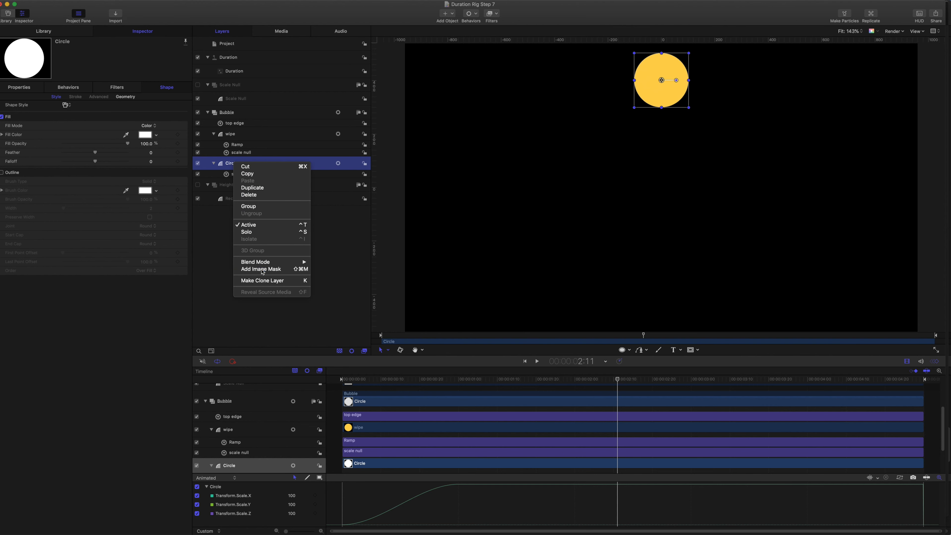
pyautogui.moveTo(233, 137); pyautogui.dragTo(142, 114)
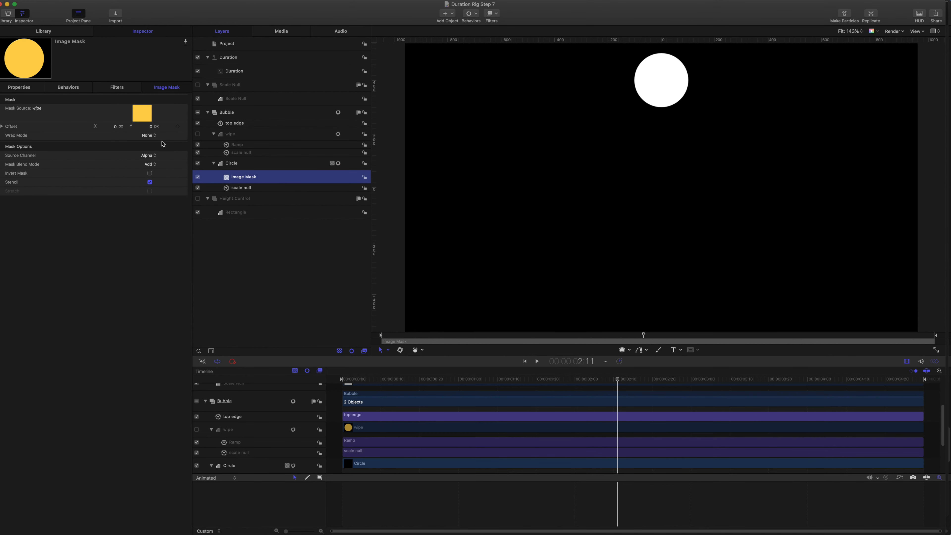
# - Set the image mask's blend mode to Subtract and check the circle's edge around frame 2:10
pyautogui.click(149, 164)
pyautogui.click(150, 172)
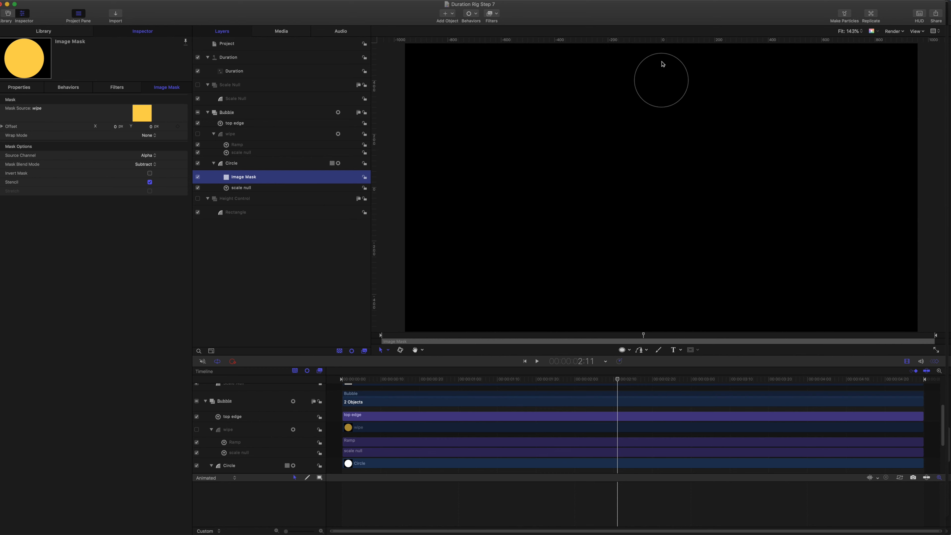
pyautogui.click(618, 380)
pyautogui.moveTo(619, 380)
pyautogui.mouseDown()
pyautogui.moveTo(602, 379)
pyautogui.moveTo(623, 380)
pyautogui.moveTo(614, 379)
pyautogui.mouseUp()
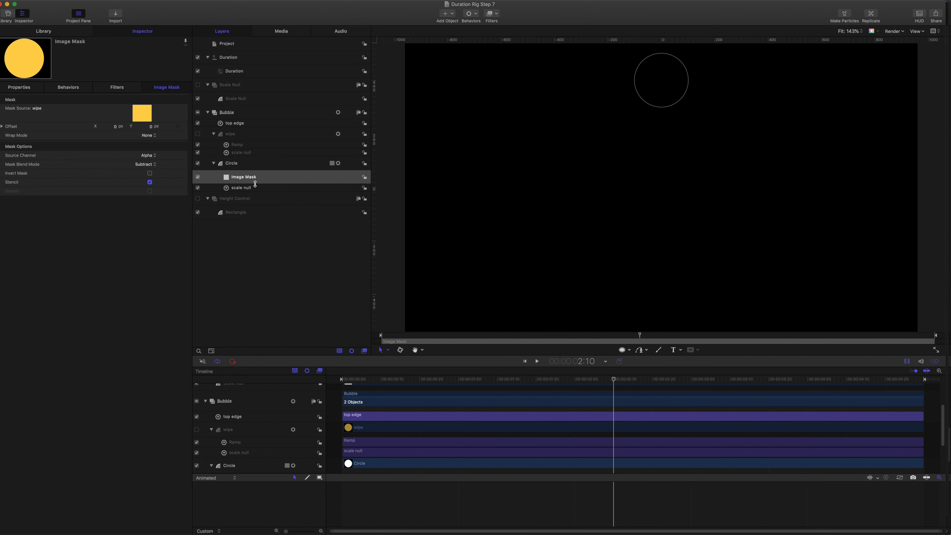
# - Set the X and Y offsets of the wipe's scale null link to 1.5, and raise both to 1.7
pyautogui.click(237, 153)
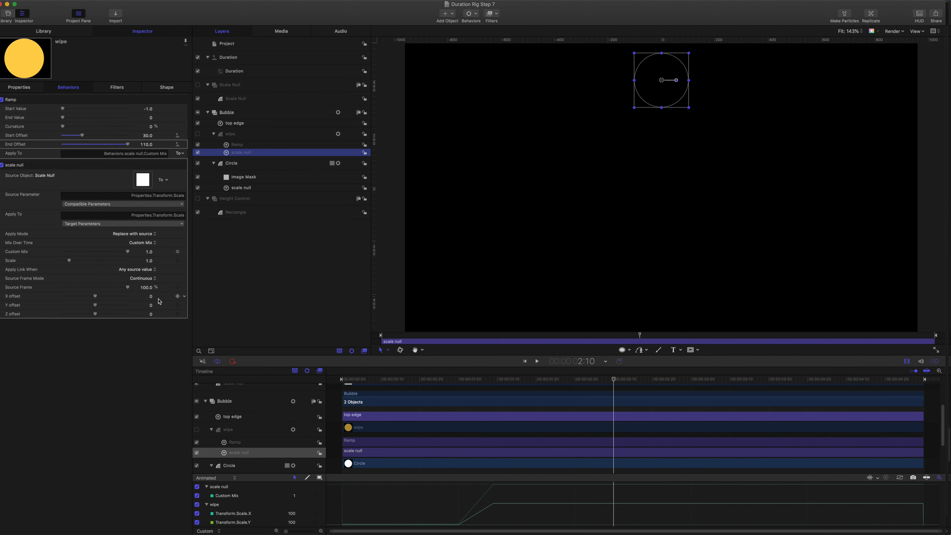
pyautogui.click(151, 297)
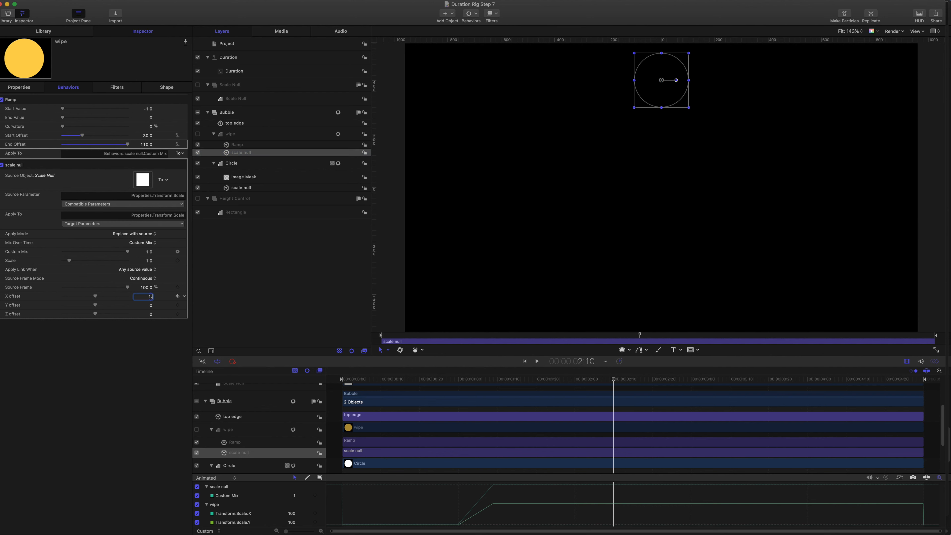
pyautogui.write('1.5')
pyautogui.press('Return')
pyautogui.click(151, 305)
pyautogui.press('Return')
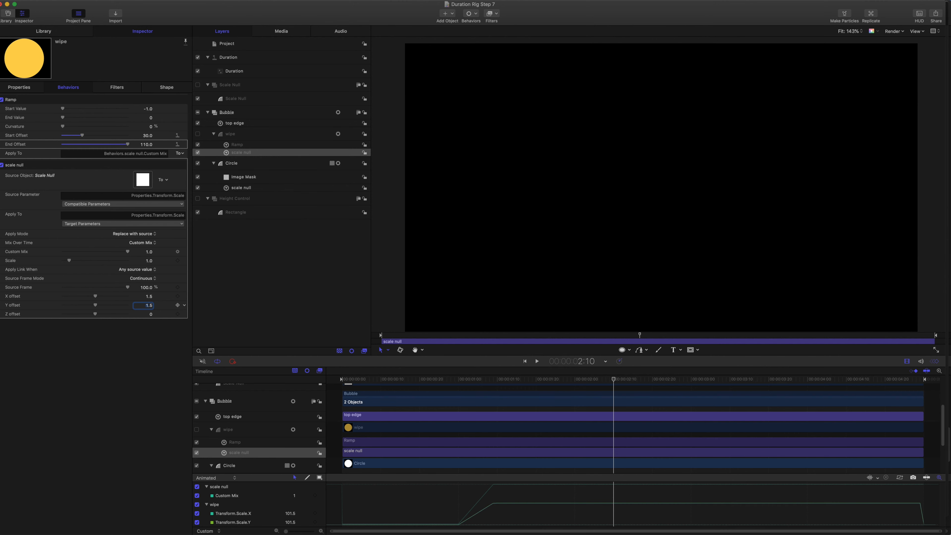
pyautogui.click(150, 296)
pyautogui.write('1.')
pyautogui.press('Return')
pyautogui.click(149, 305)
pyautogui.press('BackSpace')
pyautogui.press('Return')
# - Play the animation from the start several times to check that the mask wipes the bubble away cleanly
pyautogui.press('Home')
pyautogui.press('space')
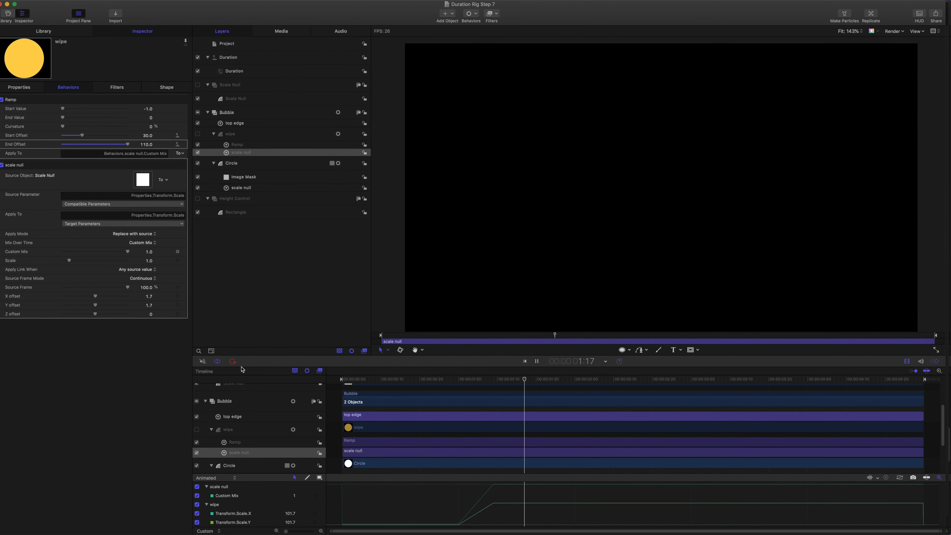
pyautogui.press('space')
pyautogui.moveTo(609, 379); pyautogui.dragTo(344, 388)
pyautogui.press('space')
pyautogui.press('space')
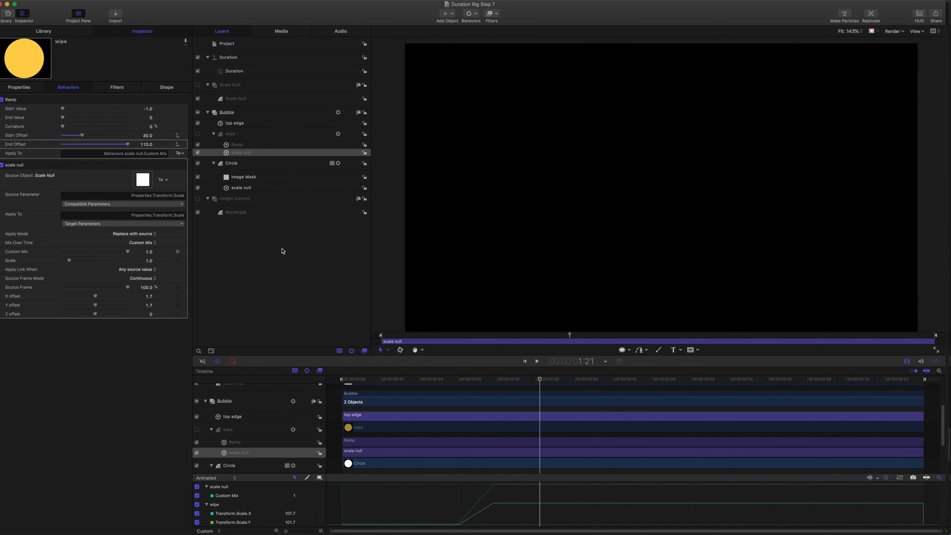
pyautogui.moveTo(541, 380); pyautogui.dragTo(281, 360)
pyautogui.press('space')
pyautogui.press('space')
# - Show the Duration slider's rigged parameters
pyautogui.click(245, 71)
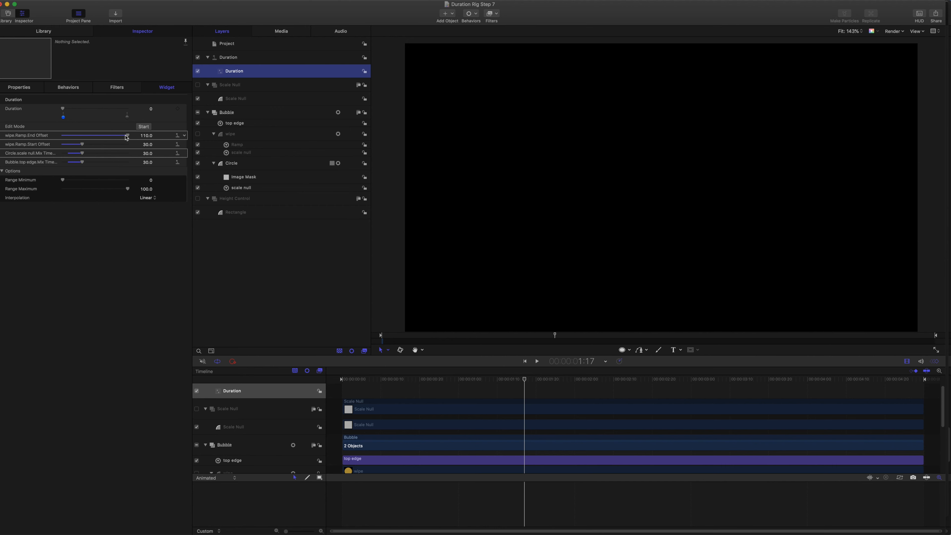
# - Set the wipe Ramp's End Offset to 108 at the Duration slider's first snapshot and to 48 at its last snapshot
pyautogui.moveTo(525, 380); pyautogui.dragTo(329, 371)
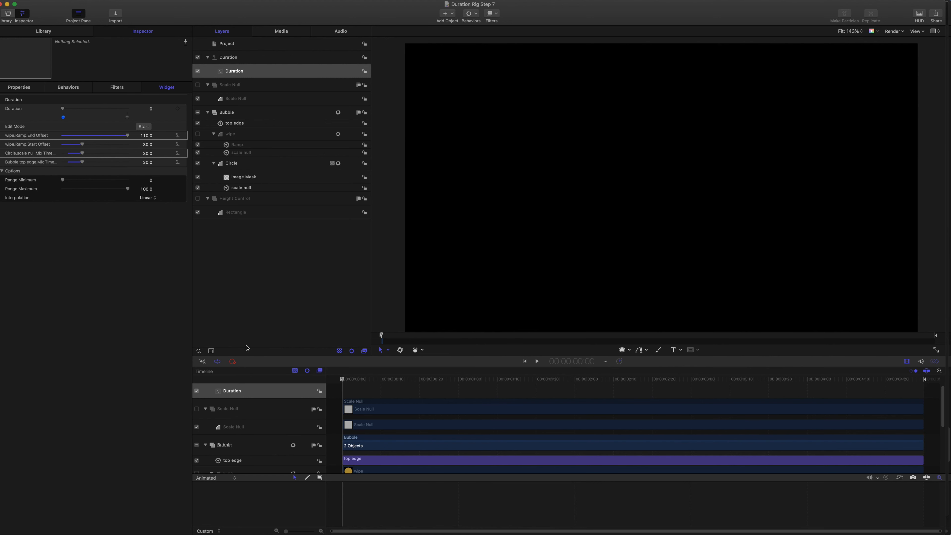
pyautogui.click(147, 136)
pyautogui.write('108')
pyautogui.press('Return')
pyautogui.click(128, 117)
pyautogui.click(146, 135)
pyautogui.write('48')
pyautogui.press('Return')
pyautogui.click(64, 117)
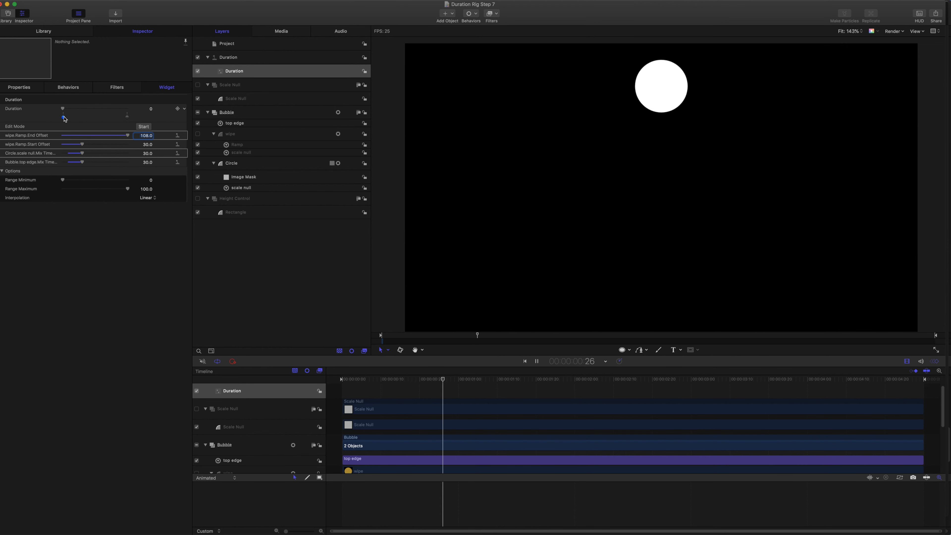
# - Play the animation from the first frame with the Duration slider at about 52.8
pyautogui.press('space')
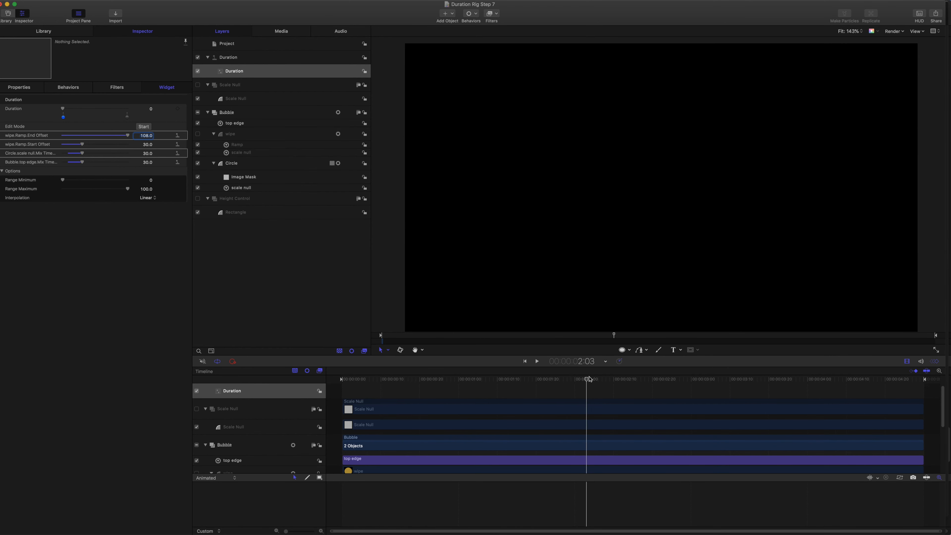
pyautogui.moveTo(589, 379); pyautogui.dragTo(342, 382)
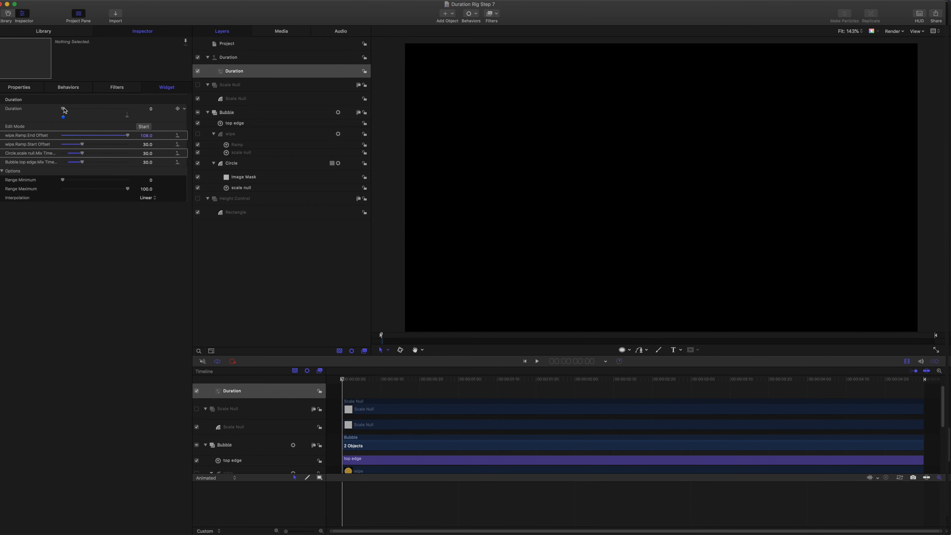
pyautogui.moveTo(64, 110); pyautogui.dragTo(98, 111)
pyautogui.press('space')
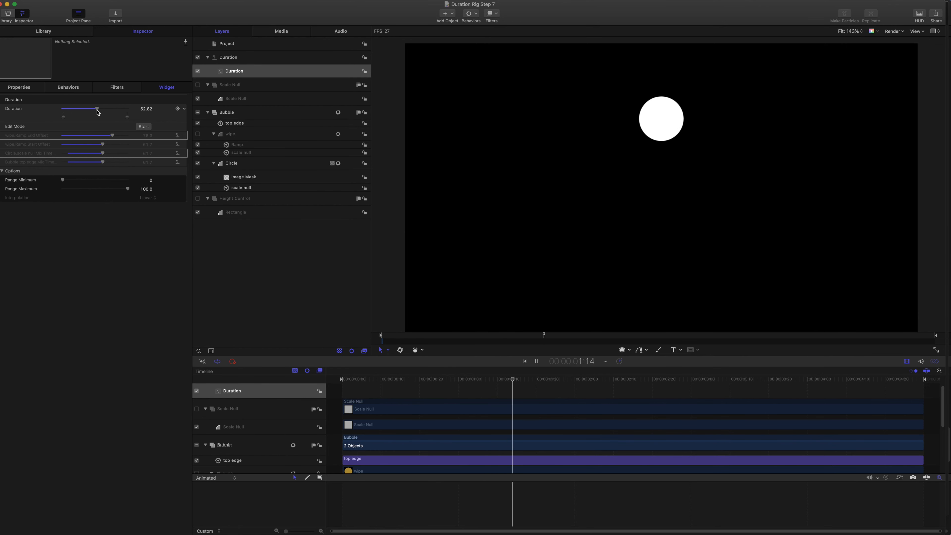
pyautogui.press('space')
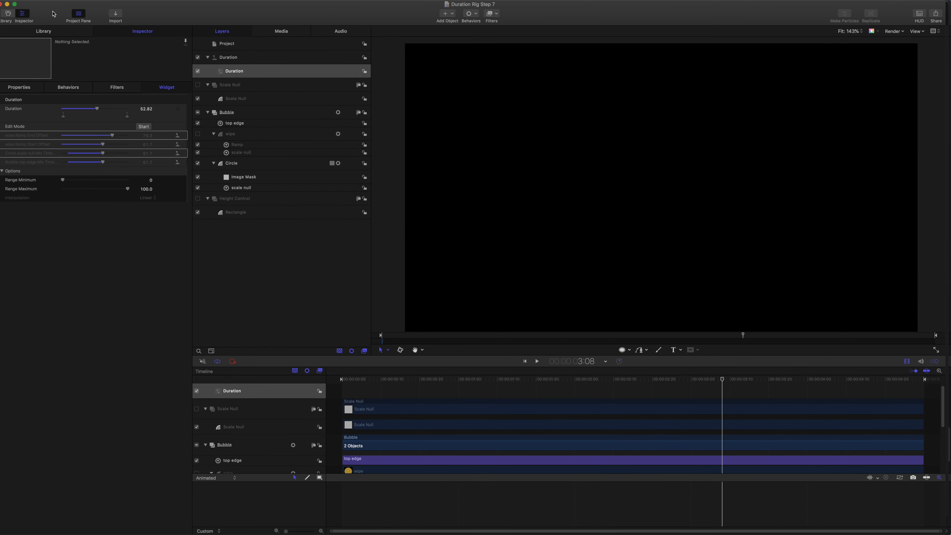
# - Raise the Duration slider to 80 and play the animation from the first frame
pyautogui.moveTo(98, 110); pyautogui.dragTo(115, 109)
pyautogui.moveTo(723, 382); pyautogui.dragTo(341, 379)
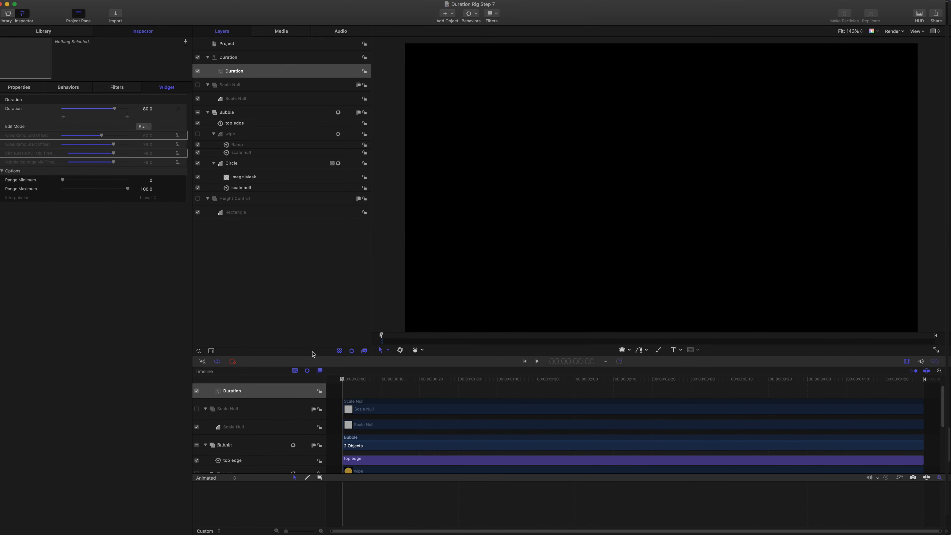
pyautogui.press('space')
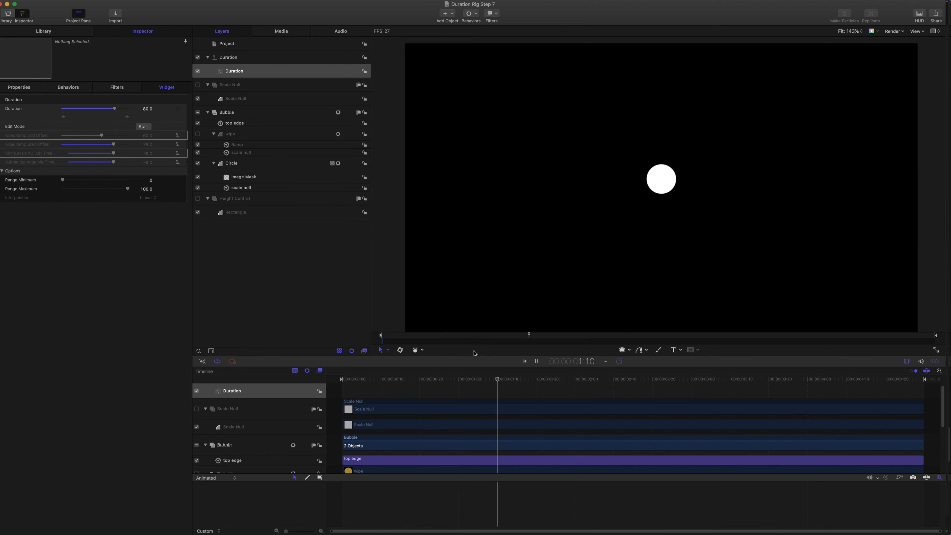
pyautogui.press('space')
# - Set the value of the Duration slider's first snapshot to exactly 0
pyautogui.click(63, 117)
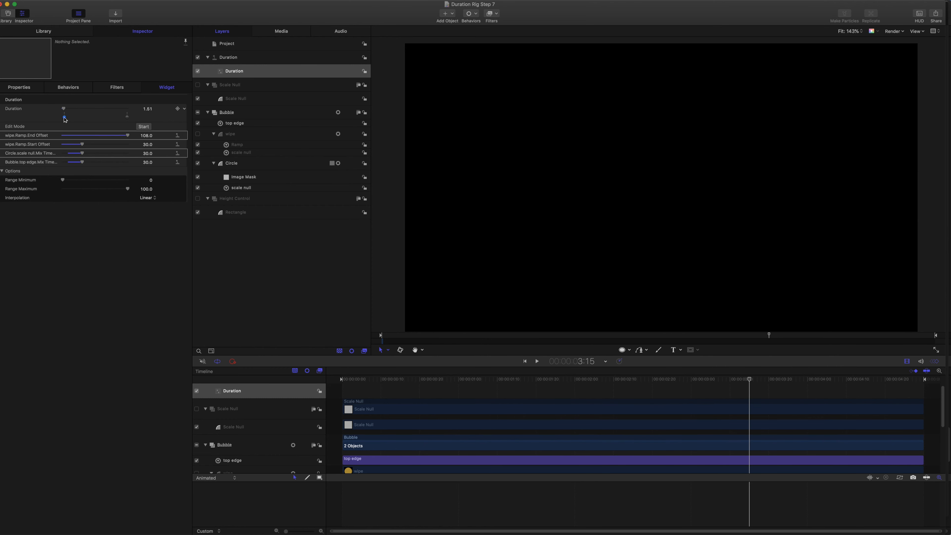
pyautogui.doubleClick(64, 117)
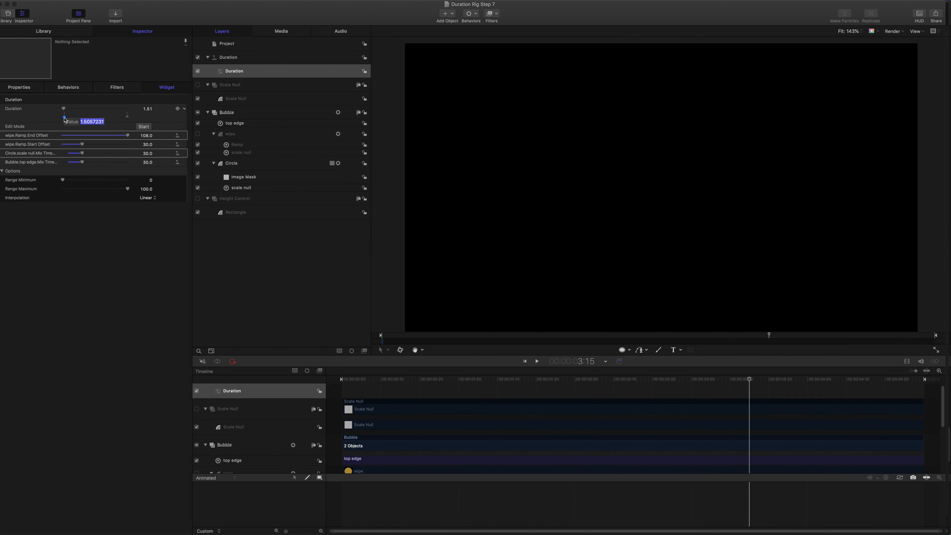
pyautogui.write('0')
pyautogui.press('Return')
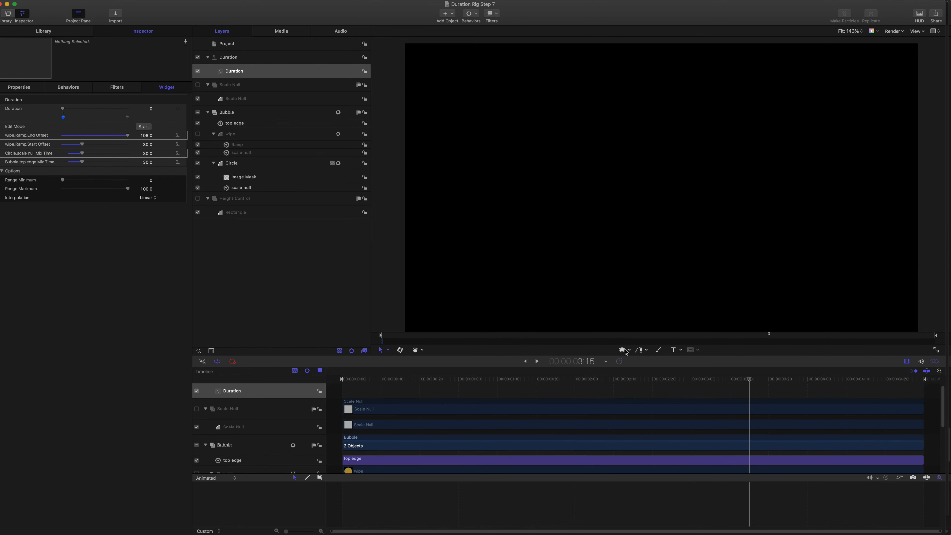
# - Play the bubble animation from the first frame at the shortest Duration setting
pyautogui.press('Home')
pyautogui.press('space')
pyautogui.press('space')
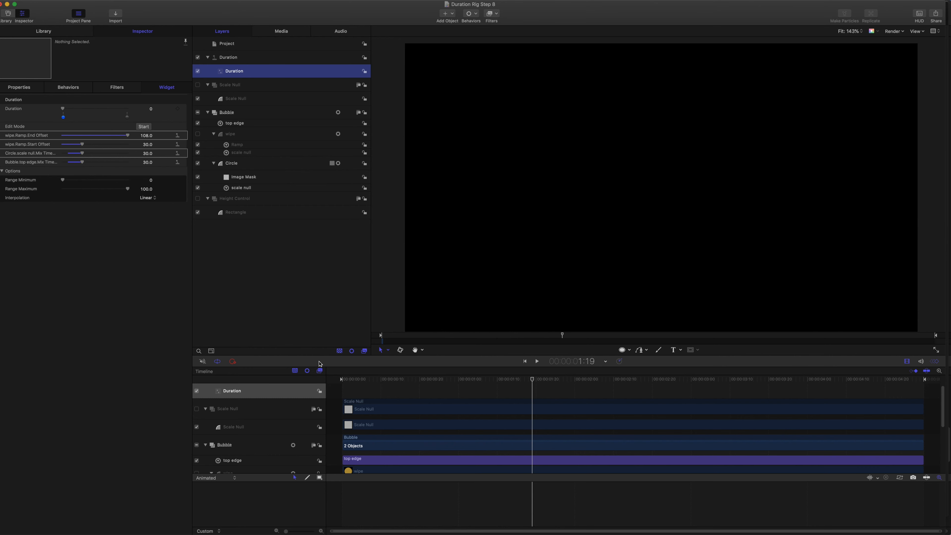
# - Add a center-aligned text object "B" to the Bubble group with the playhead at 1:10
pyautogui.moveTo(533, 380); pyautogui.dragTo(499, 381)
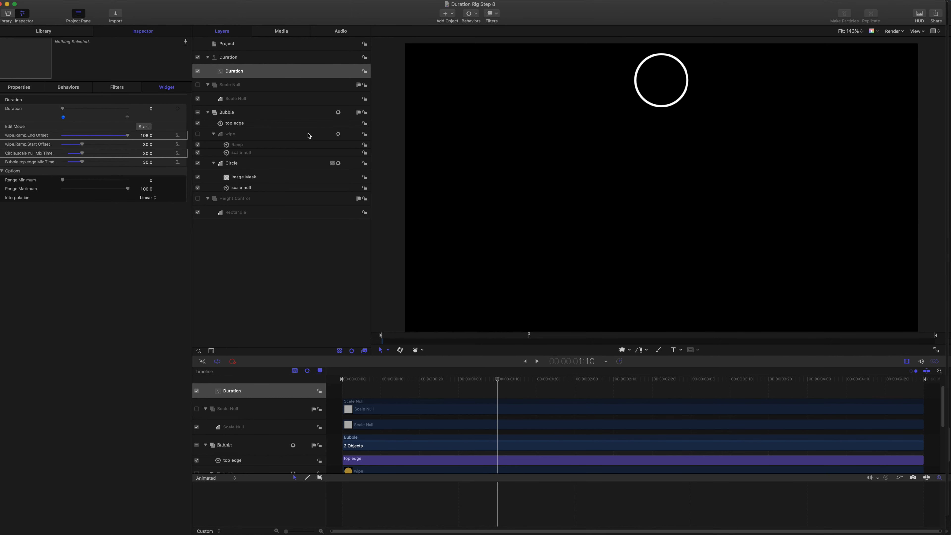
pyautogui.click(230, 116)
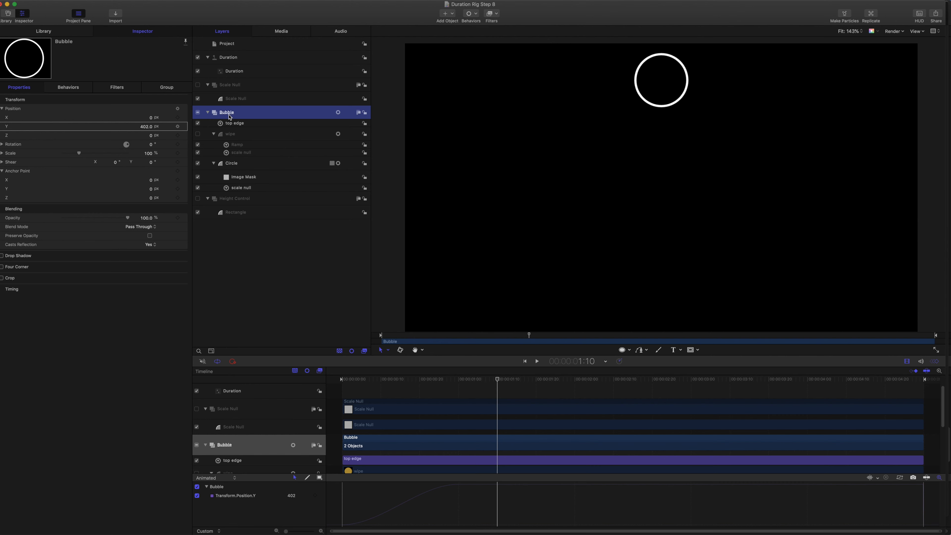
pyautogui.click(673, 350)
pyautogui.click(667, 194)
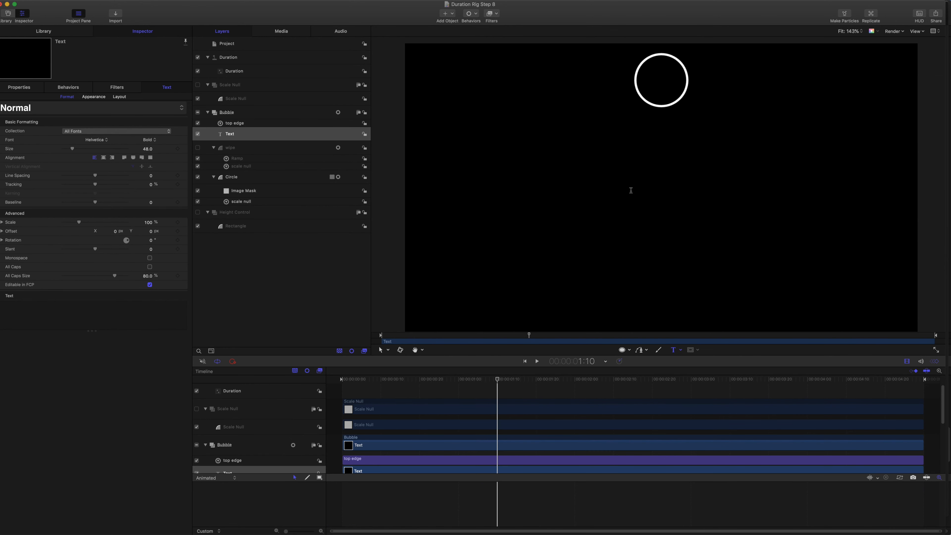
pyautogui.write('B')
pyautogui.click(104, 158)
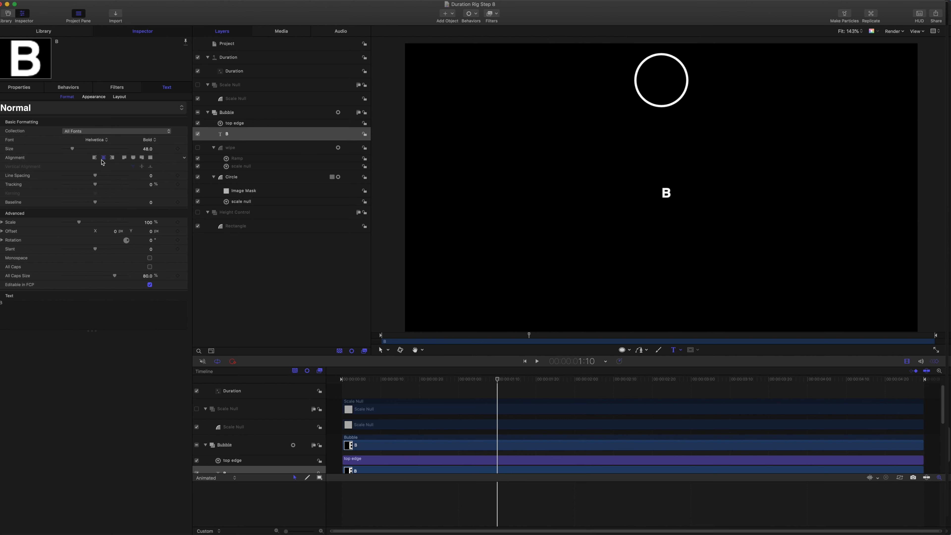
# - Reset the position of the "B" text to its default
pyautogui.click(22, 88)
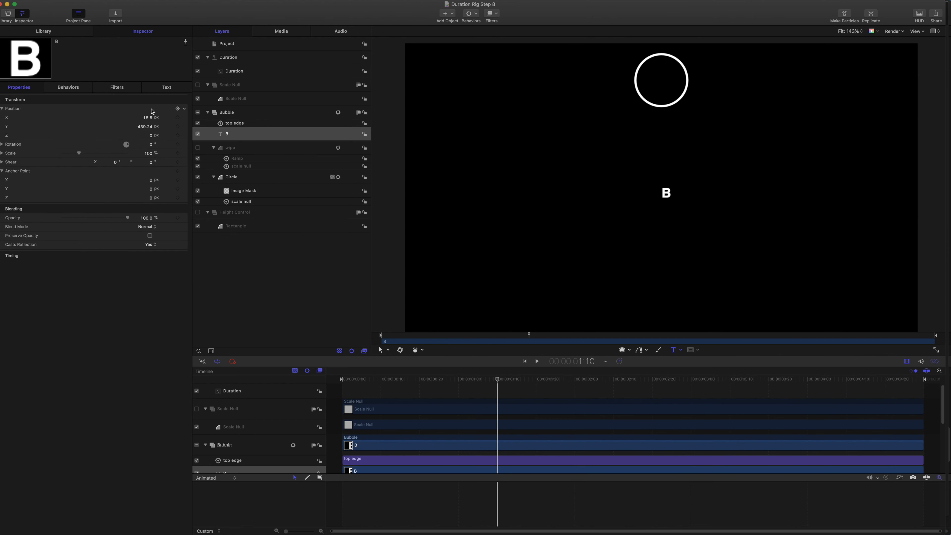
pyautogui.click(186, 111)
pyautogui.click(192, 112)
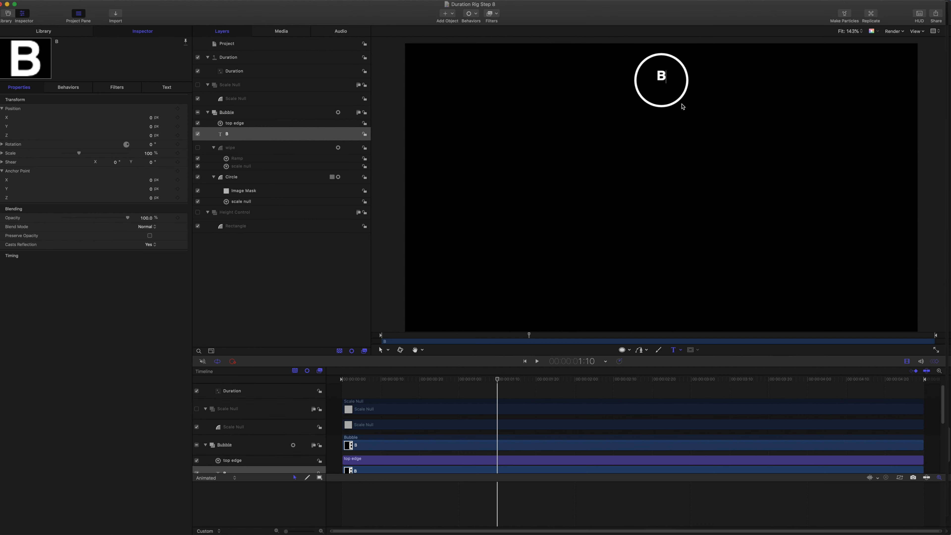
# - Set the font size of the "B" text to 185
pyautogui.click(167, 87)
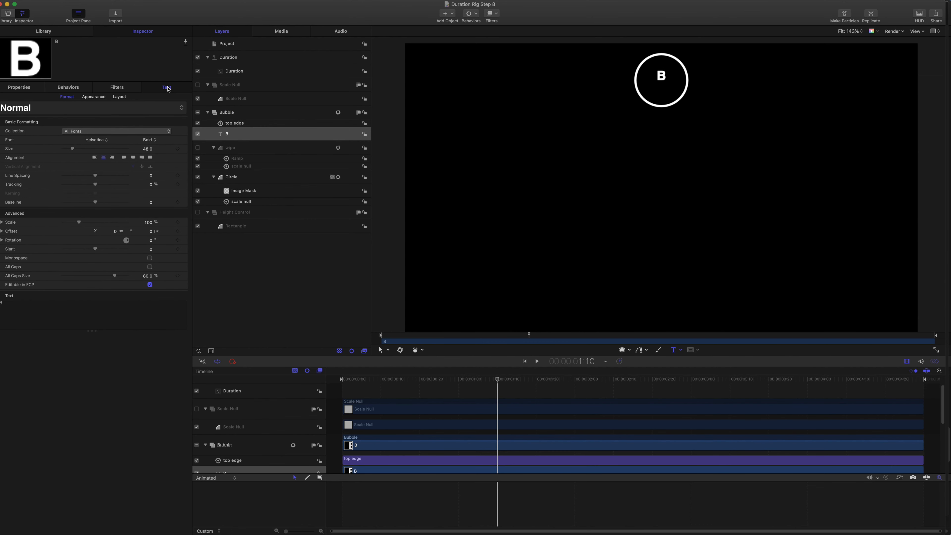
pyautogui.click(120, 97)
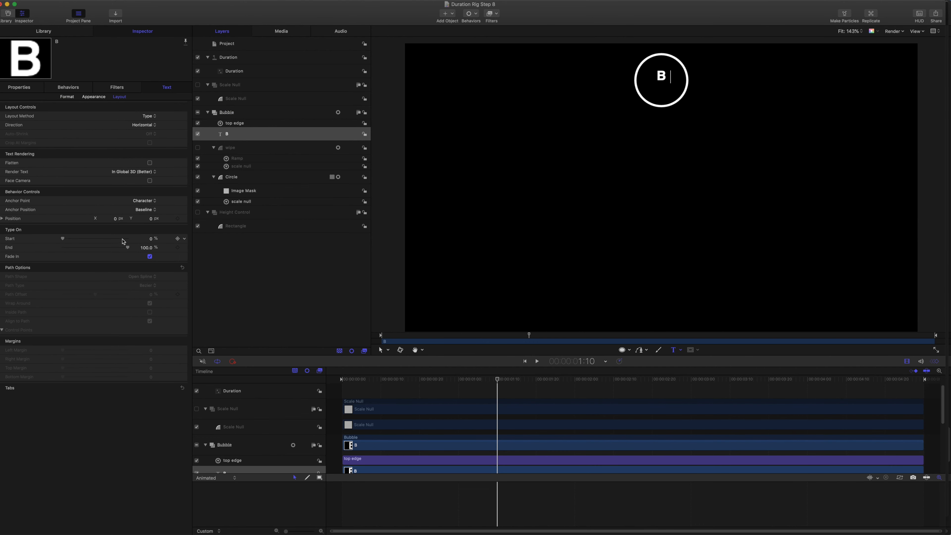
pyautogui.click(141, 210)
pyautogui.click(68, 97)
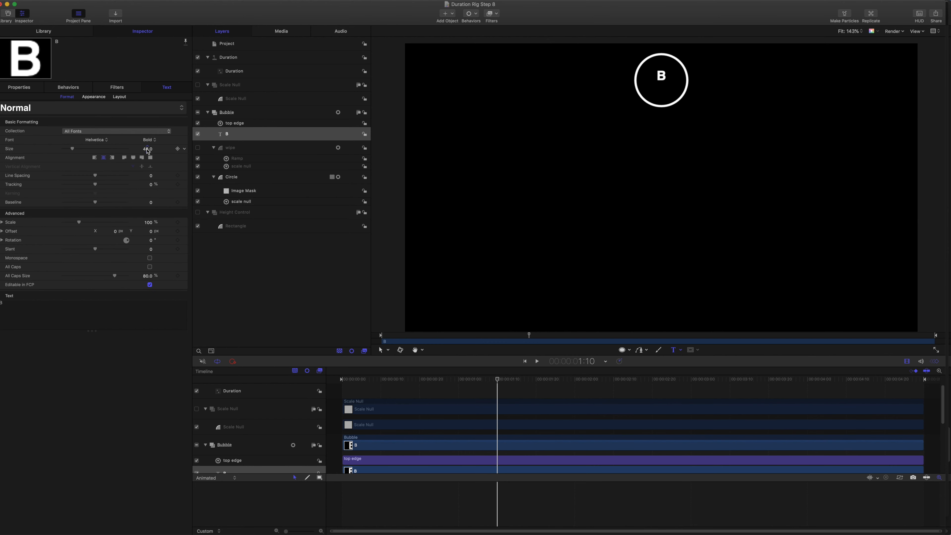
pyautogui.click(148, 150)
pyautogui.write('185')
pyautogui.press('Return')
# - Center the "B" inside the circle by setting its position to X 2 px and Y about -67.6 px
pyautogui.click(29, 89)
pyautogui.moveTo(152, 129); pyautogui.dragTo(142, 134)
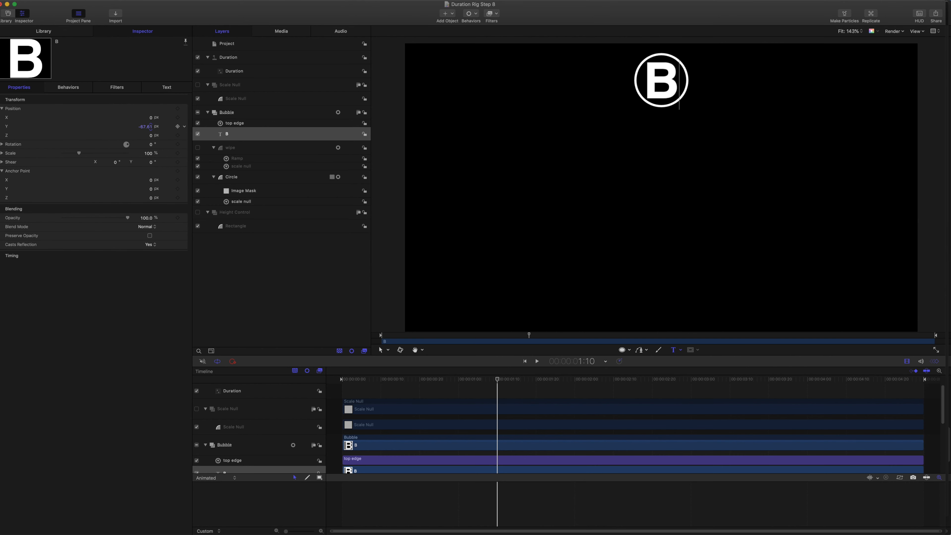
pyautogui.moveTo(152, 121); pyautogui.dragTo(154, 120)
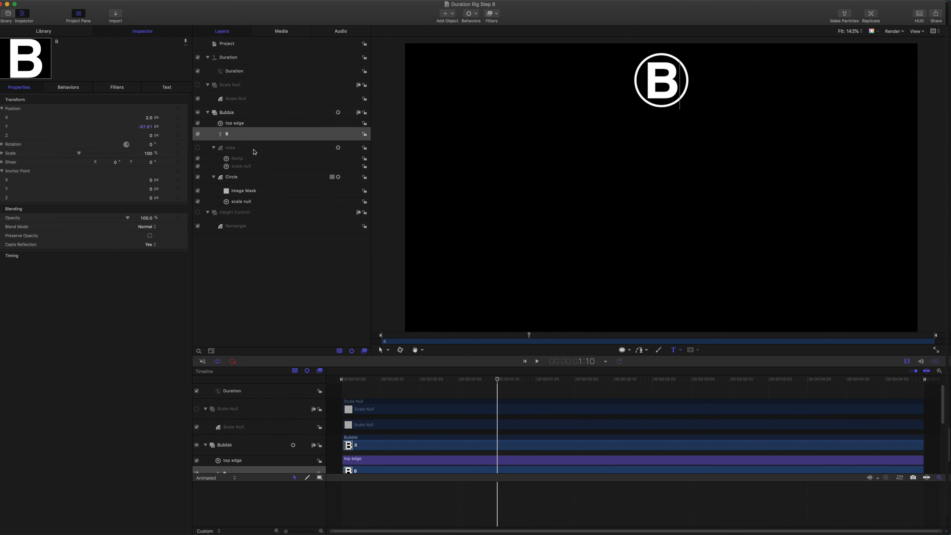
# - Apply a Sequence Text behavior to the "B" text and set its Sequencing to From Keyframes
pyautogui.click(478, 16)
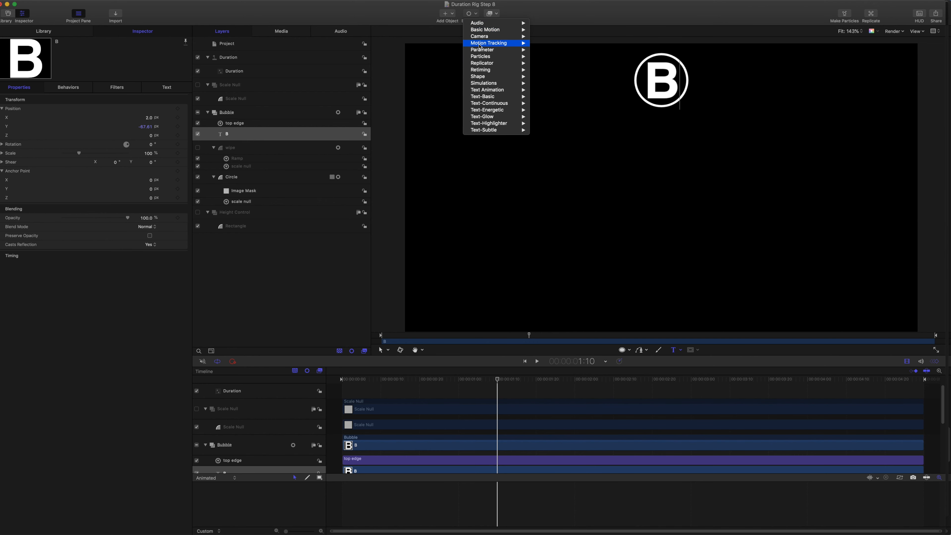
pyautogui.moveTo(498, 90)
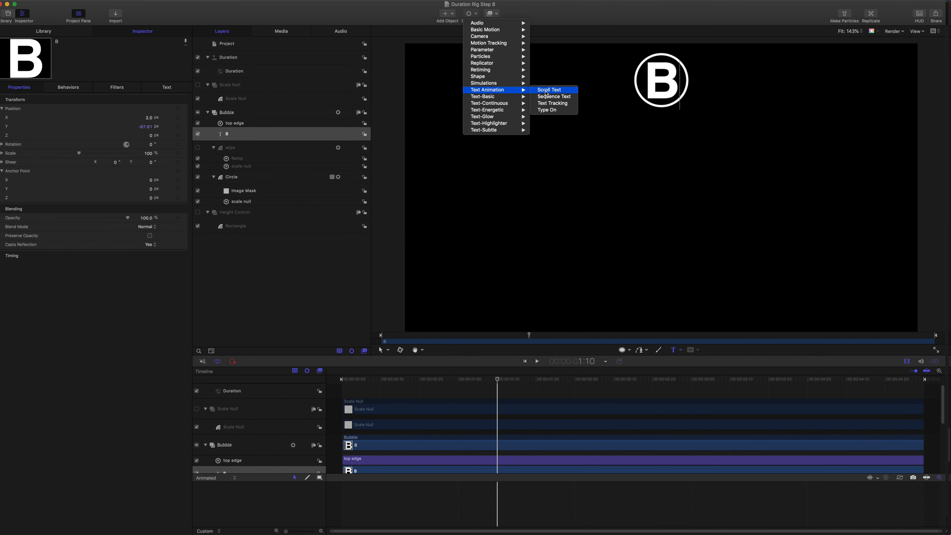
pyautogui.click(551, 96)
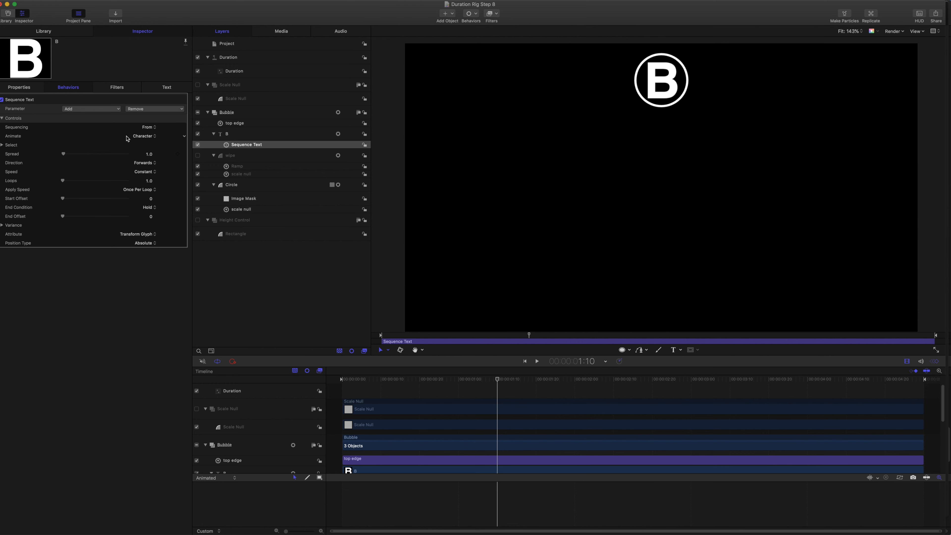
pyautogui.click(147, 129)
pyautogui.click(148, 148)
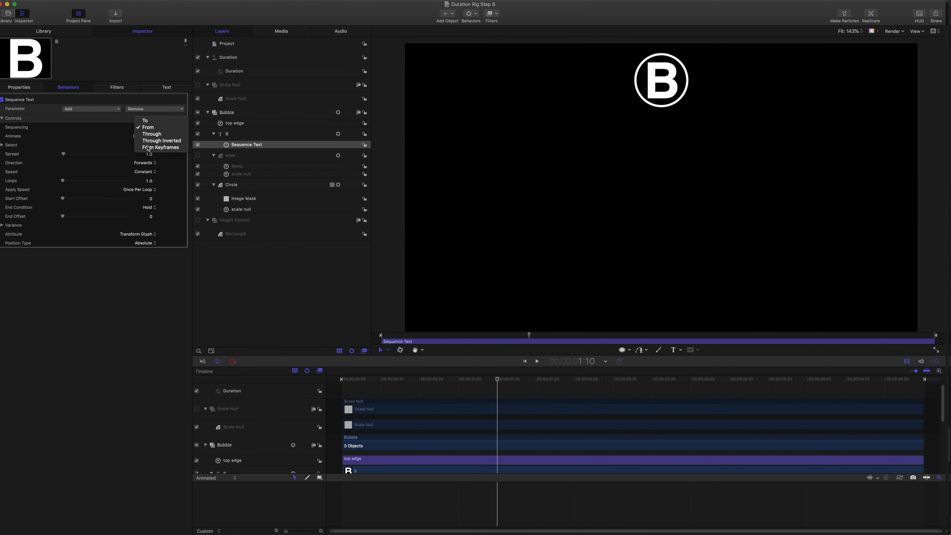
# - Add a Scale parameter to the Sequence Text behavior and apply an Overshoot parameter behavior to it
pyautogui.click(109, 109)
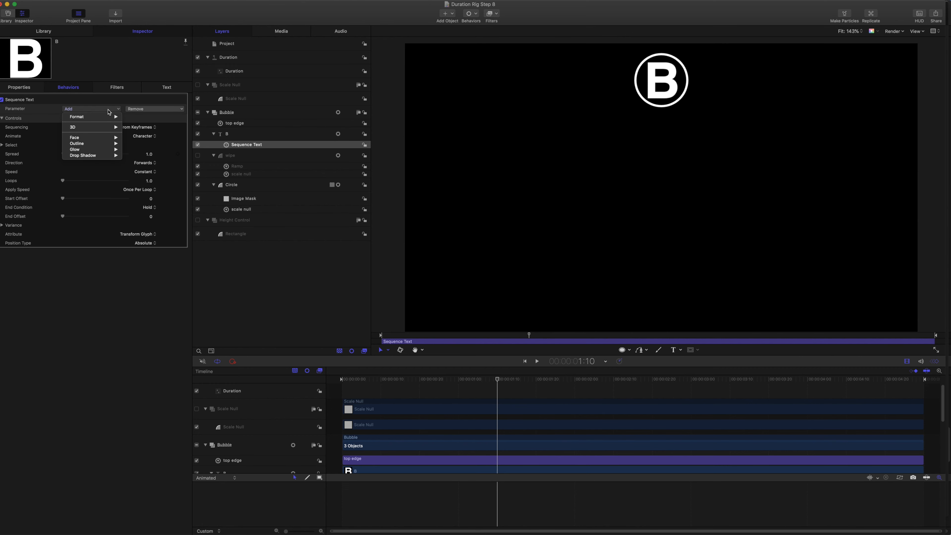
pyautogui.moveTo(110, 116)
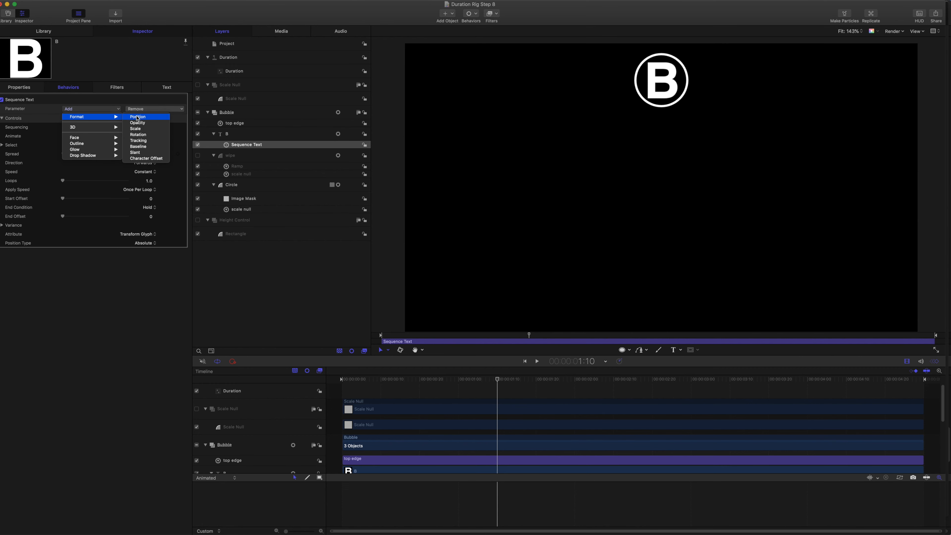
pyautogui.click(141, 129)
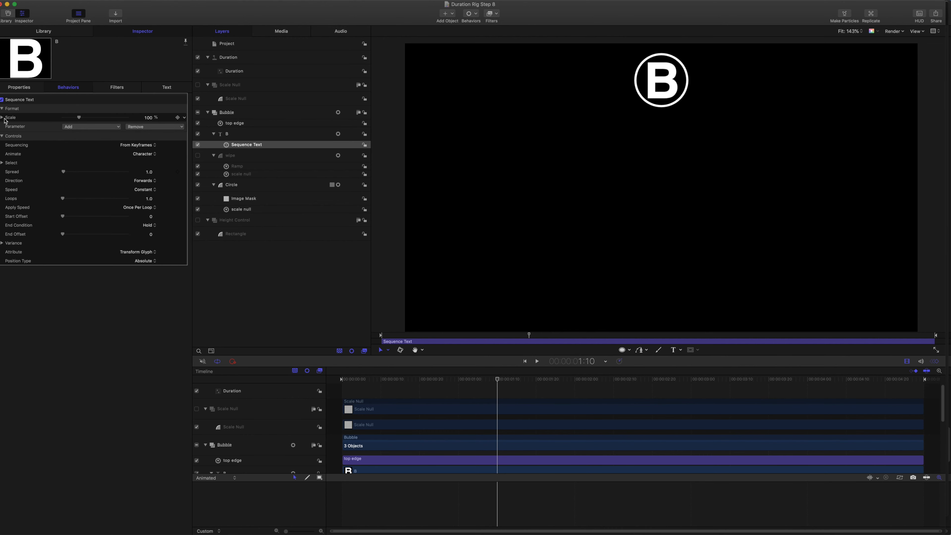
pyautogui.click(185, 118)
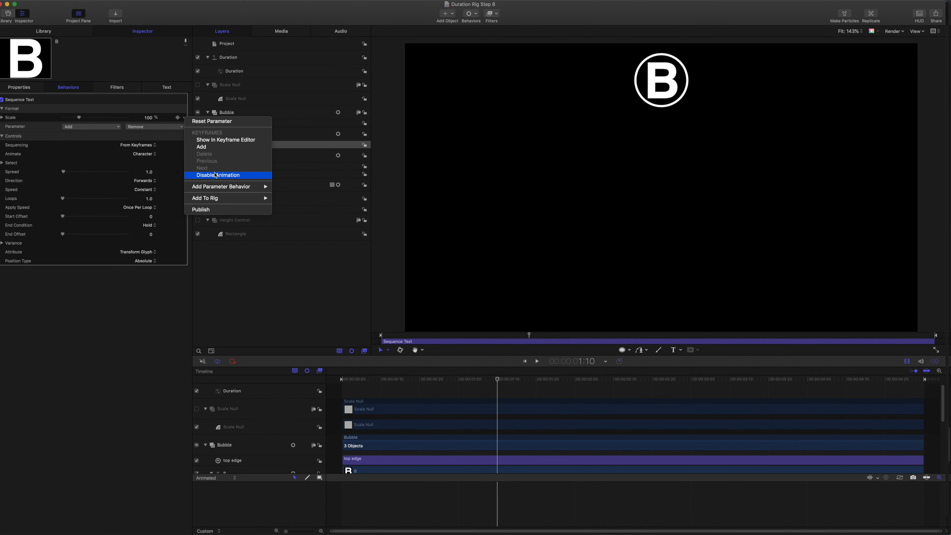
pyautogui.moveTo(229, 187)
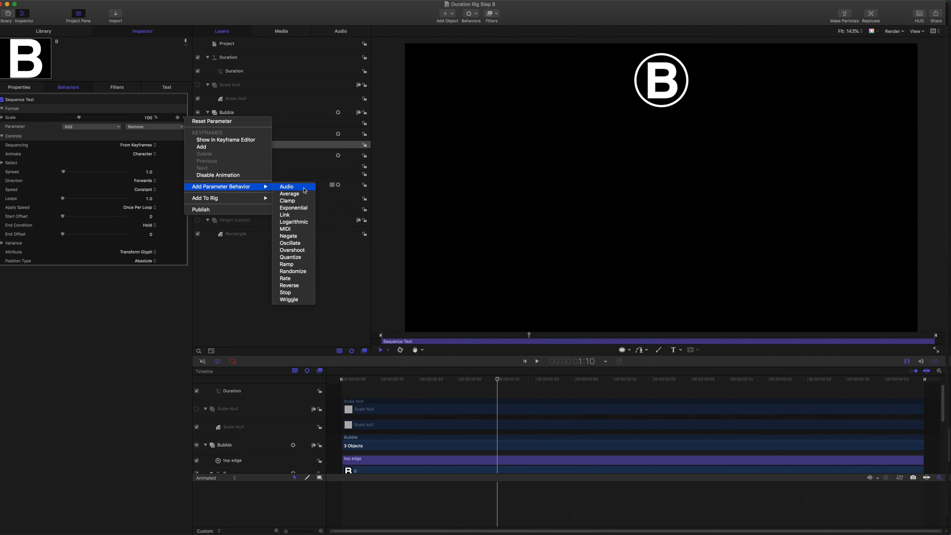
pyautogui.click(292, 250)
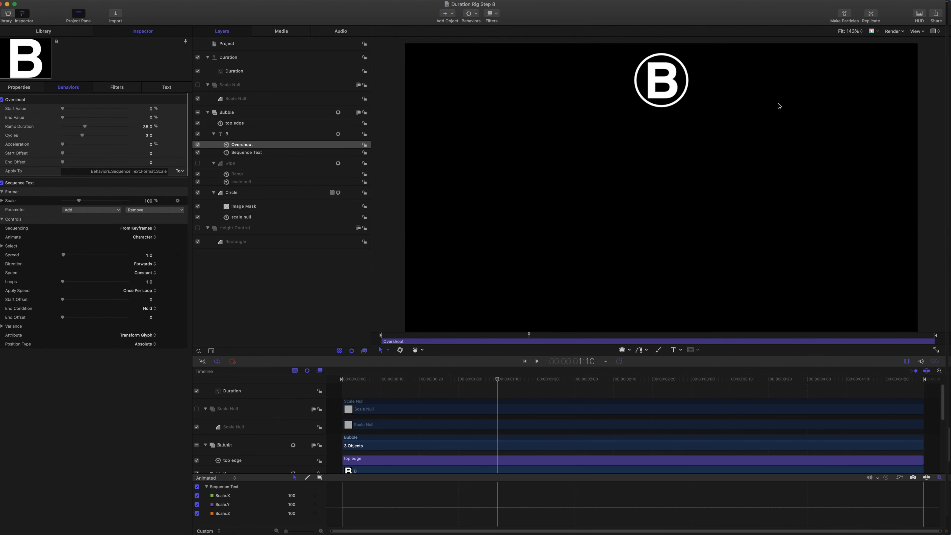
pyautogui.click(104, 211)
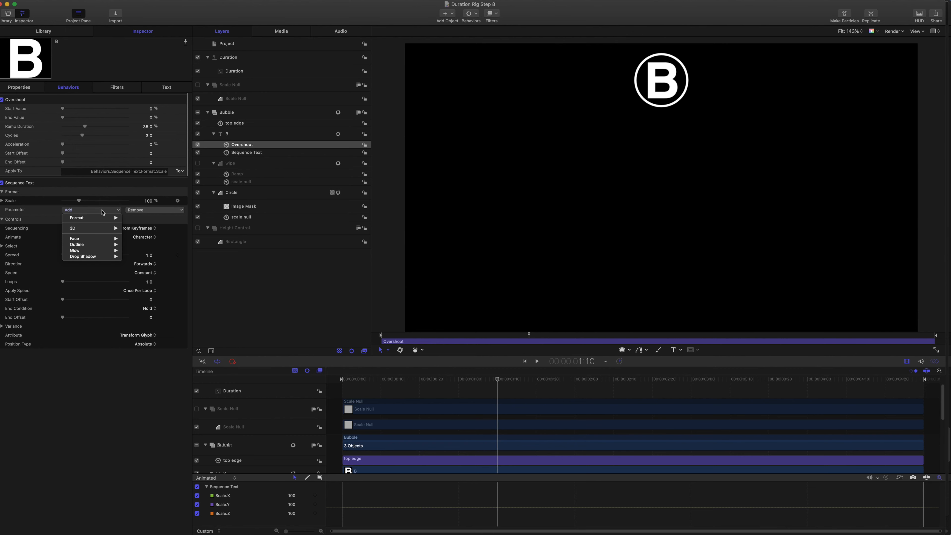
pyautogui.moveTo(107, 218)
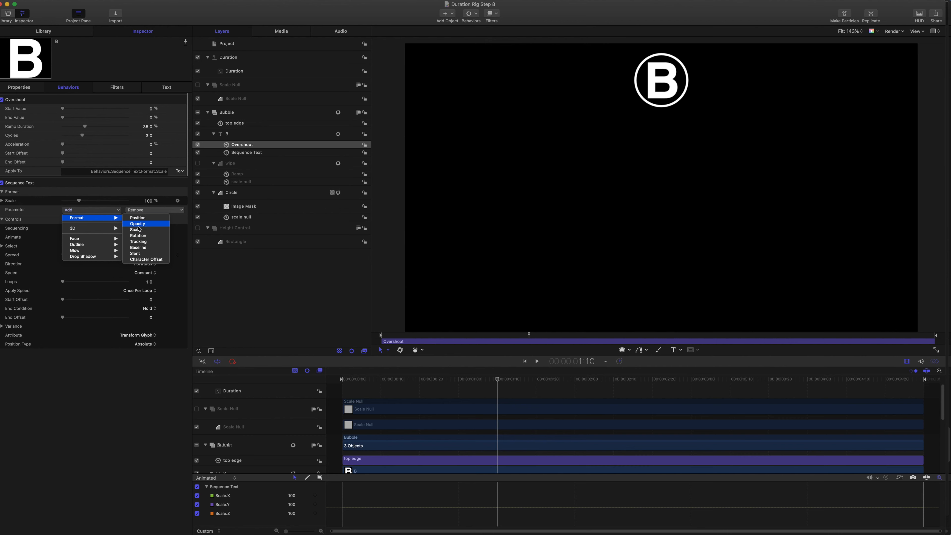
pyautogui.click(232, 273)
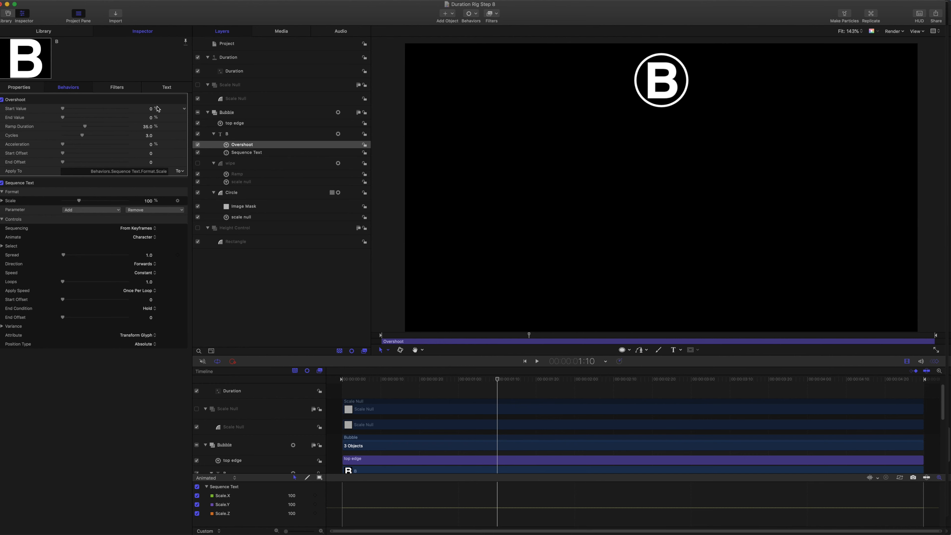
# - Set the Overshoot behavior's Start Value to -100% and its End Offset to 120
pyautogui.write('-100')
pyautogui.press('Return')
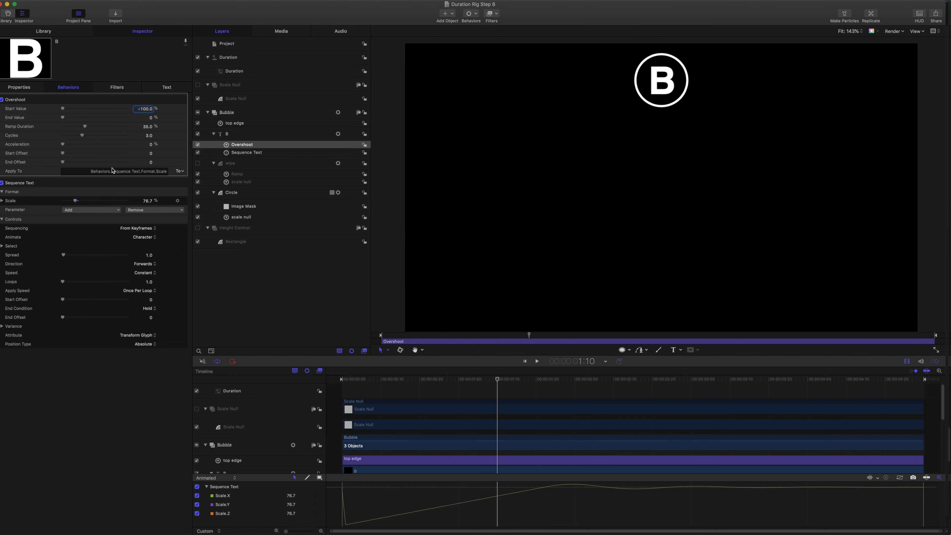
pyautogui.click(152, 164)
pyautogui.press('Return')
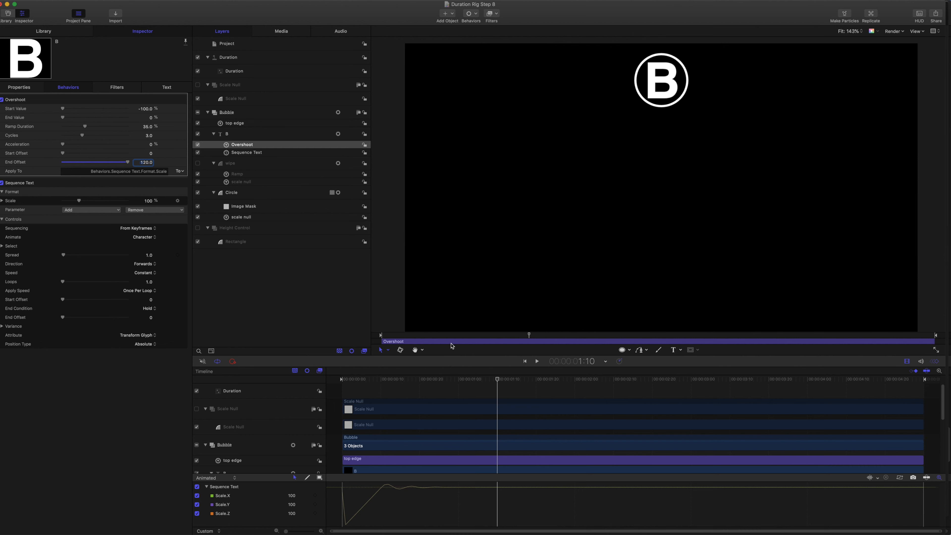
# - Play the animation from the start to check how the "B" scales up with the moving circle
pyautogui.moveTo(497, 381); pyautogui.dragTo(254, 359)
pyautogui.press('space')
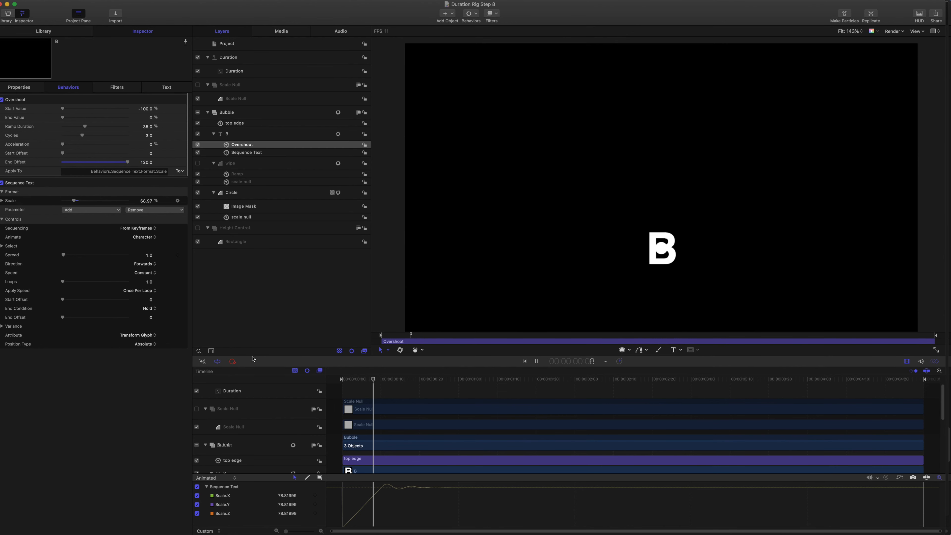
pyautogui.press('space')
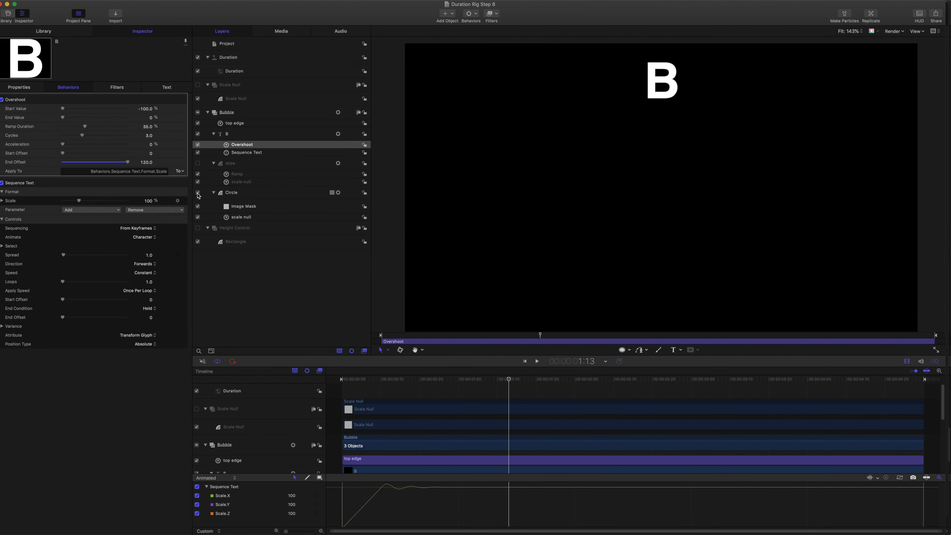
# - Temporarily hide the Circle, play the "B" animation on its own, and show the Circle again
pyautogui.click(197, 193)
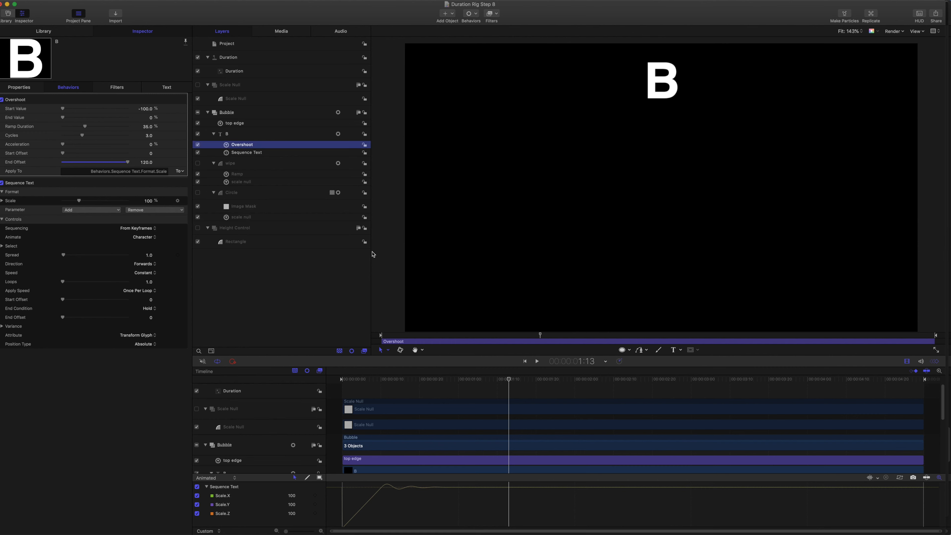
pyautogui.moveTo(508, 380); pyautogui.dragTo(373, 375)
pyautogui.press('space')
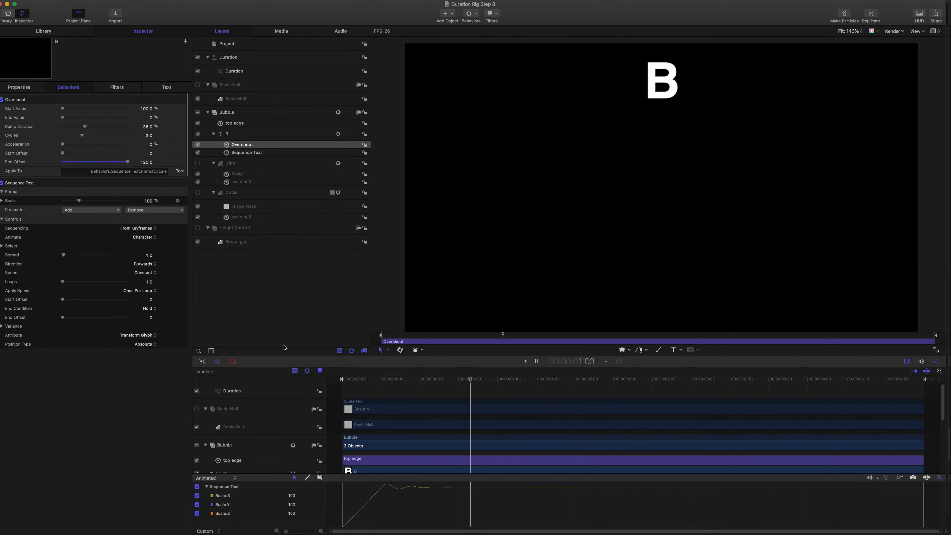
pyautogui.press('space')
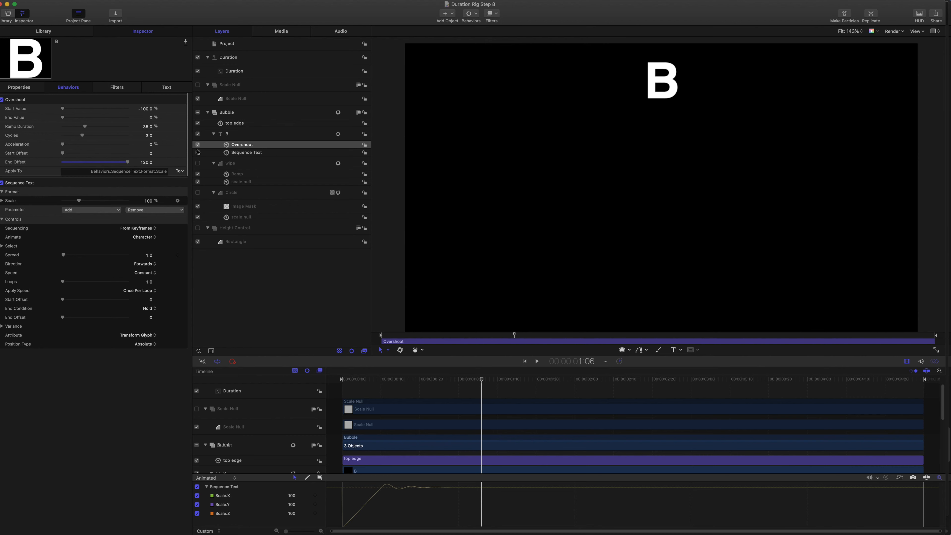
pyautogui.click(197, 193)
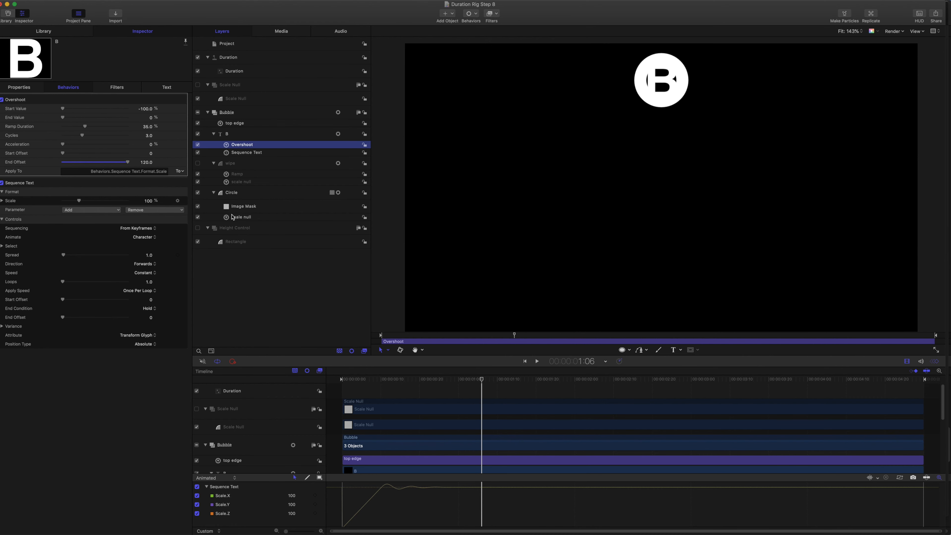
# - Scrub the animation from its first frame to about 1:07 to examine when the circle opens around the "B"
pyautogui.moveTo(483, 381); pyautogui.dragTo(467, 380)
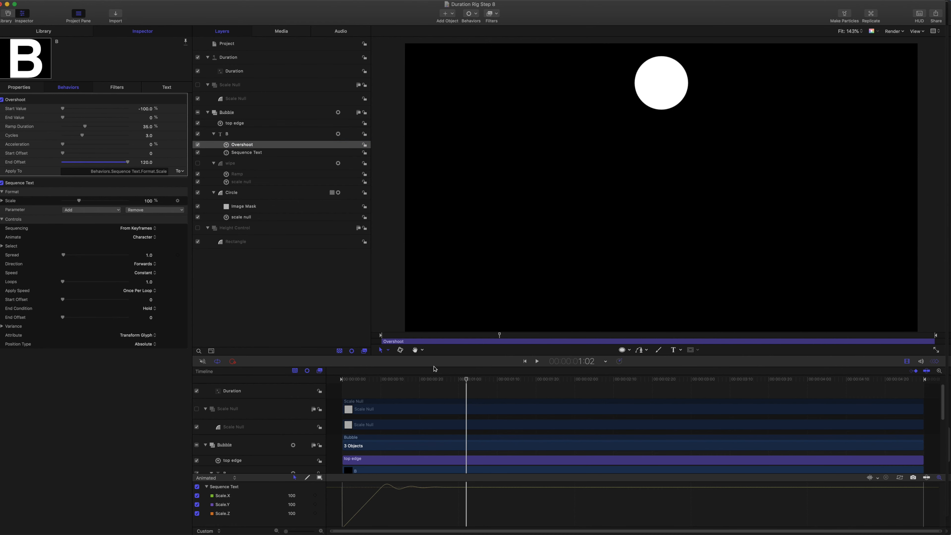
pyautogui.press('Home')
pyautogui.moveTo(342, 379); pyautogui.dragTo(479, 381)
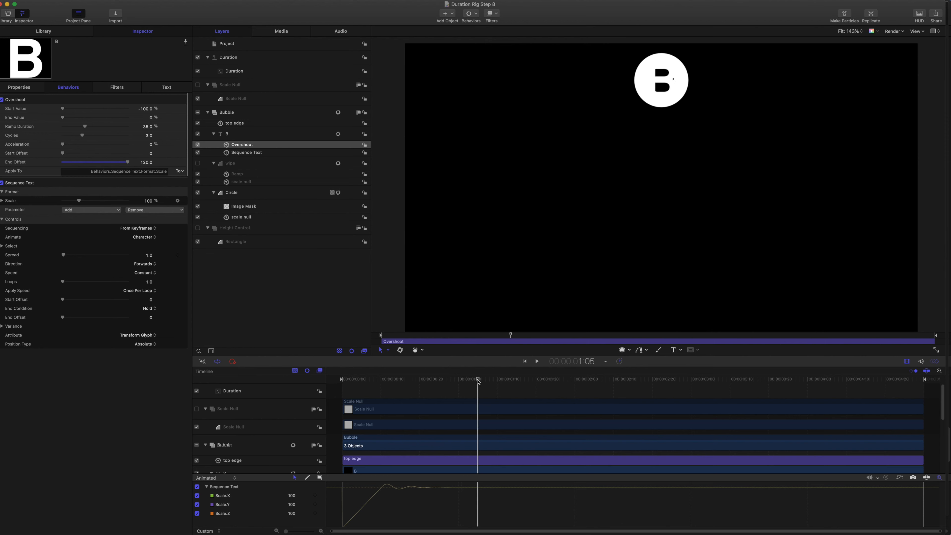
pyautogui.moveTo(478, 382); pyautogui.dragTo(485, 381)
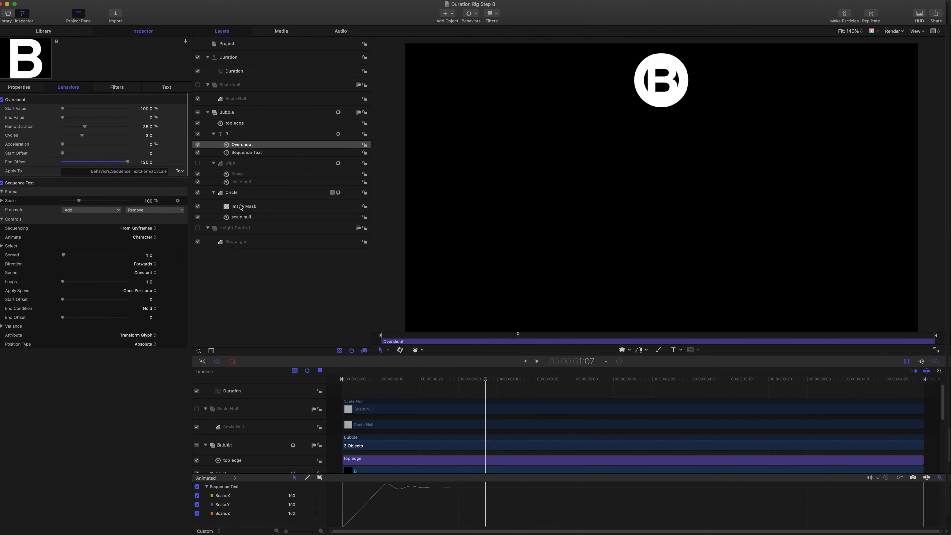
# - Add the Sequence Text behavior's Start Offset to the Duration widget and set it to 35 at the slider's minimum snapshot
pyautogui.click(243, 153)
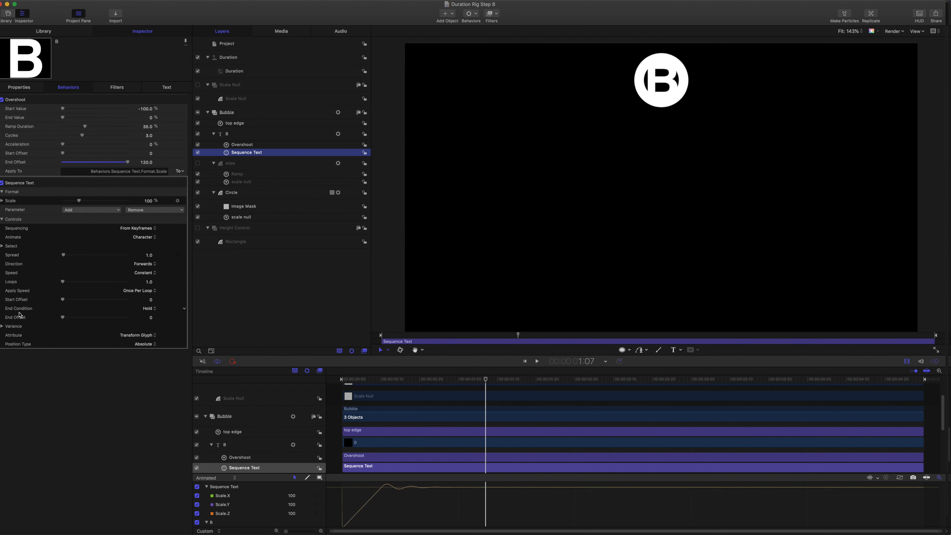
pyautogui.click(20, 303)
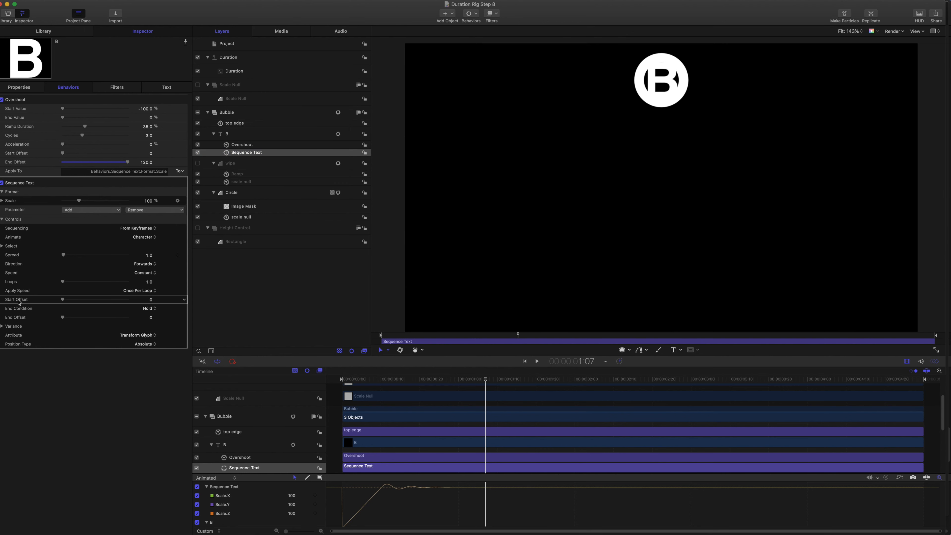
pyautogui.click(246, 74)
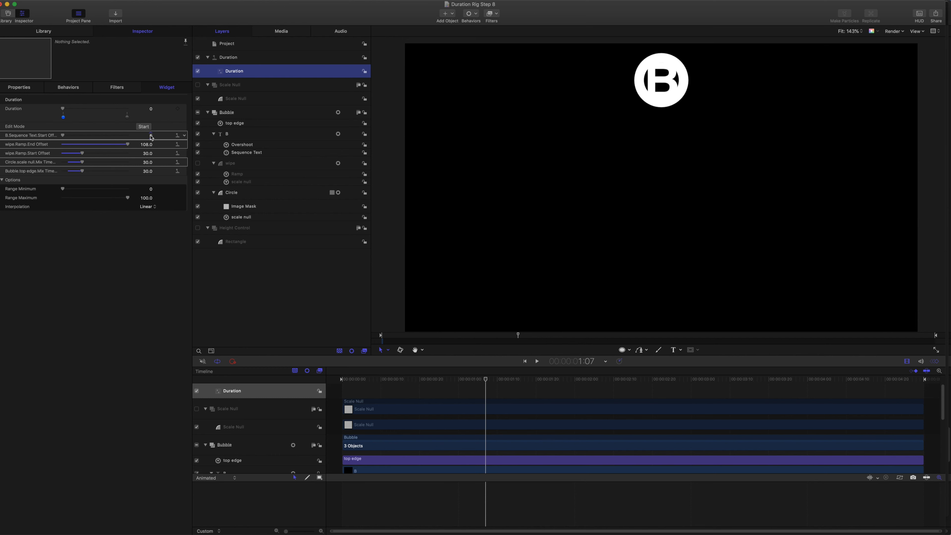
pyautogui.click(150, 136)
pyautogui.write('35')
pyautogui.press('Return')
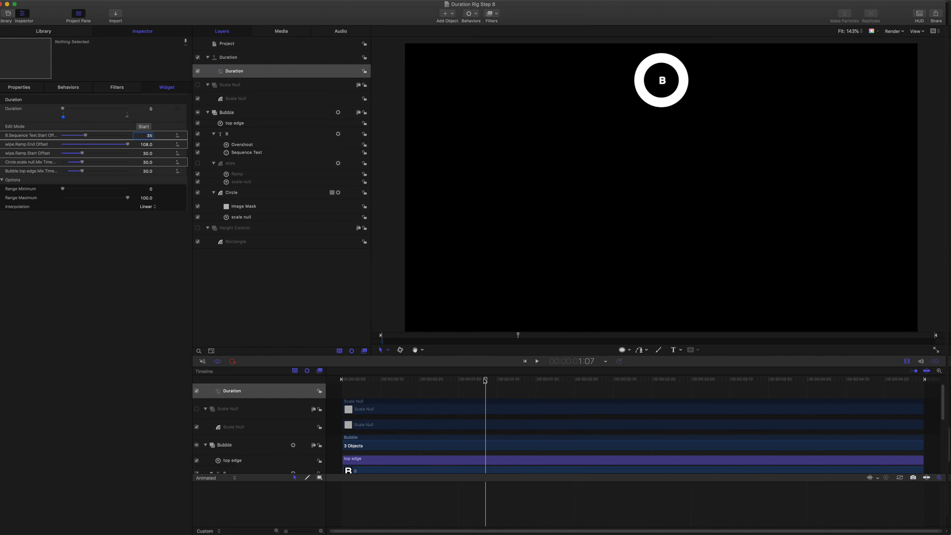
# - Play the animation from the beginning twice to check the "B" timing with the Duration slider at its minimum
pyautogui.press('Home')
pyautogui.press('space')
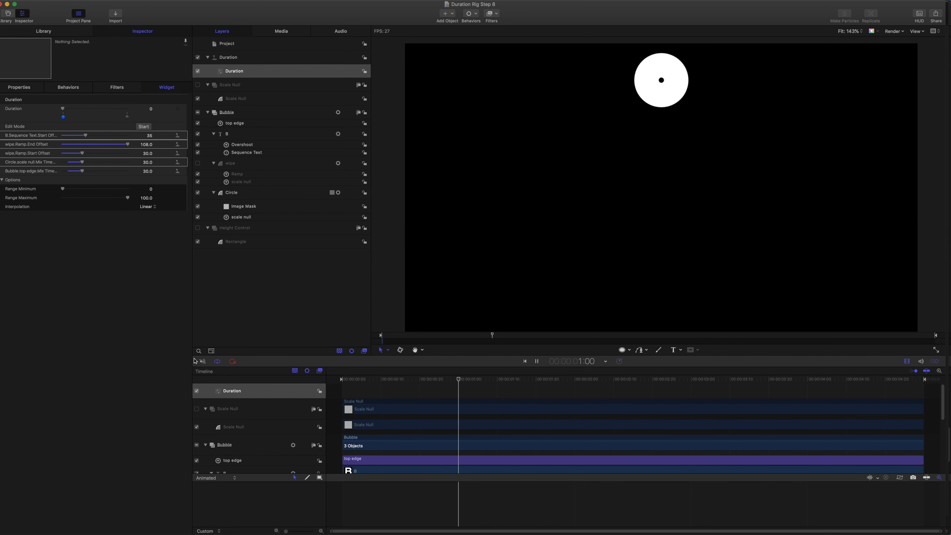
pyautogui.press('space')
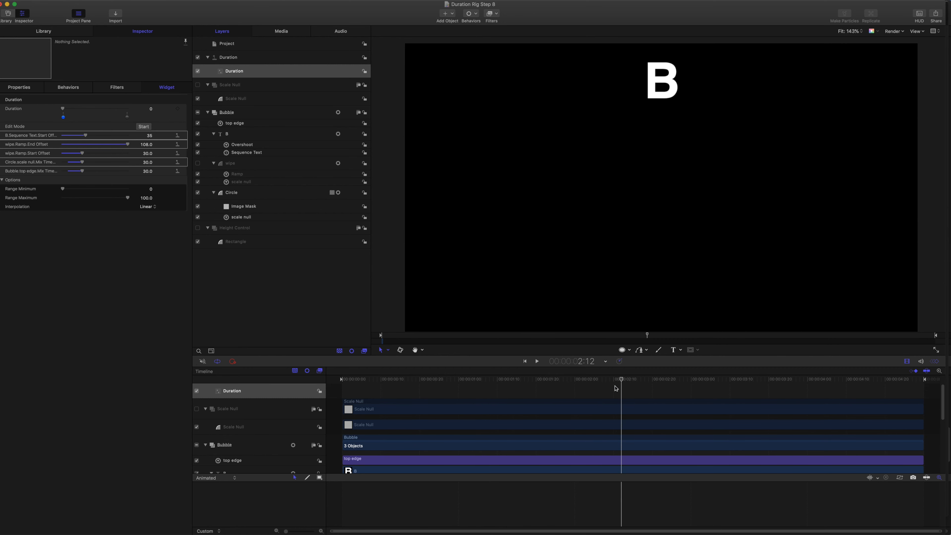
pyautogui.press('Home')
pyautogui.press('space')
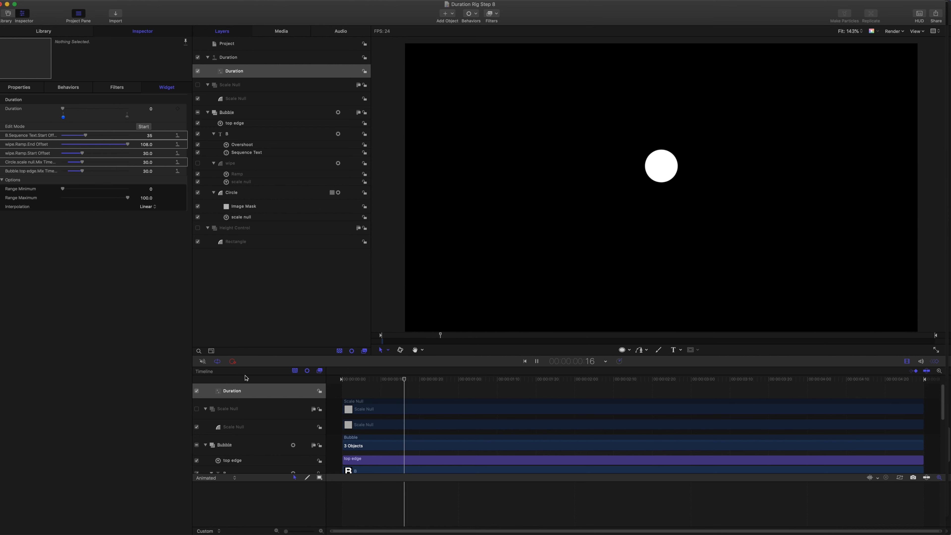
pyautogui.press('space')
# - Set the Sequence Text Start Offset to 95 at the Duration slider's maximum snapshot and play the result
pyautogui.click(130, 118)
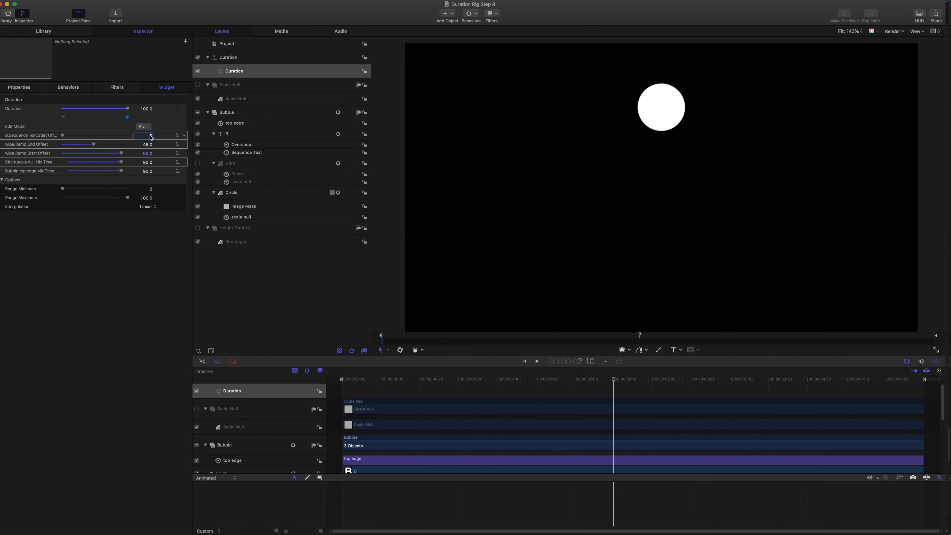
pyautogui.press('Return')
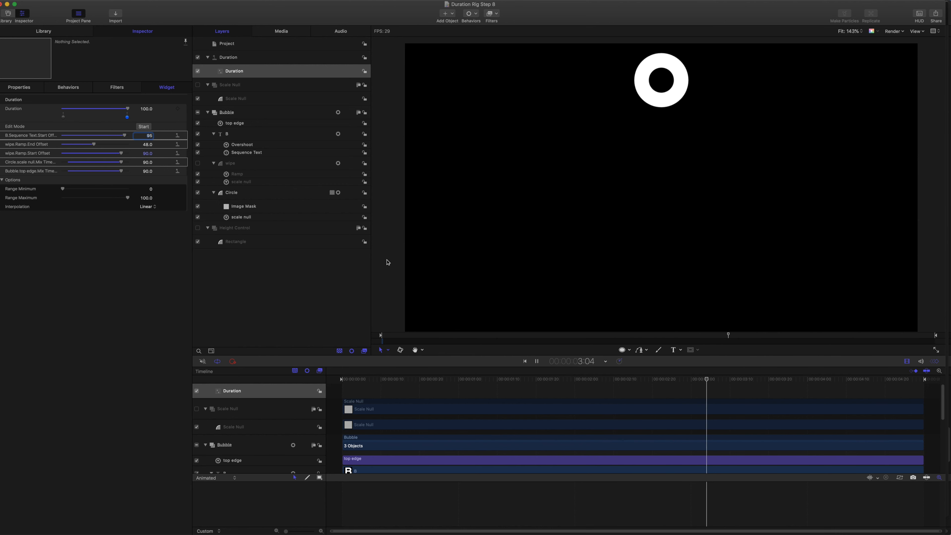
pyautogui.press('space')
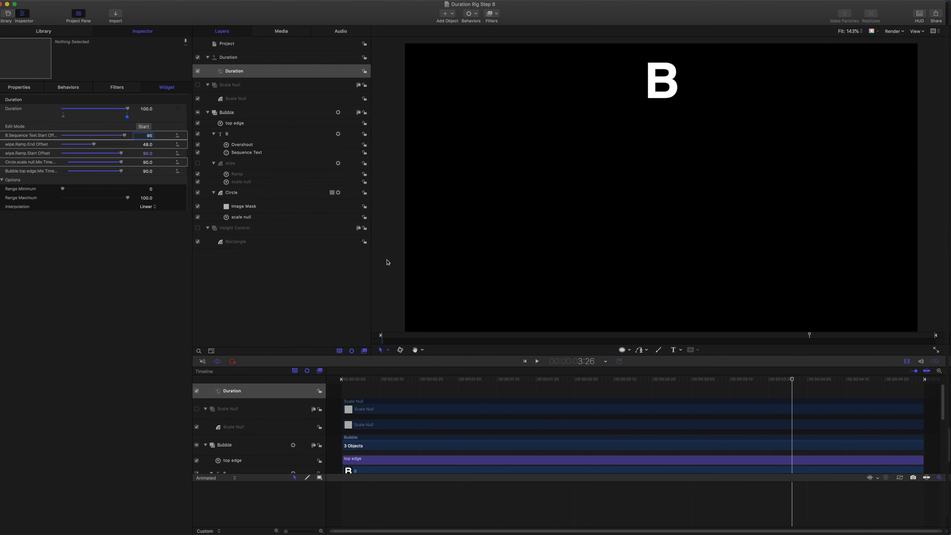
# - Set the Duration slider to about 21 and play the animation from the start
pyautogui.moveTo(126, 110); pyautogui.dragTo(77, 112)
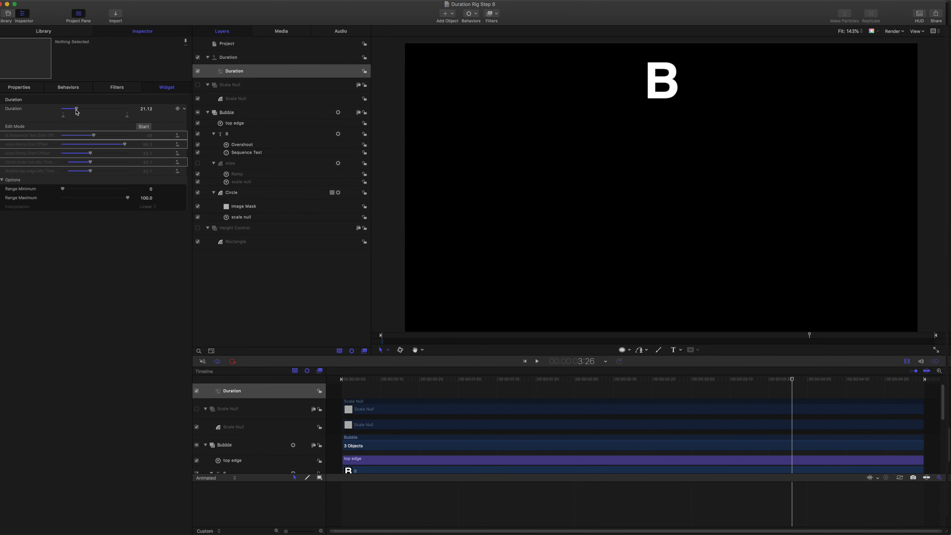
pyautogui.press('Home')
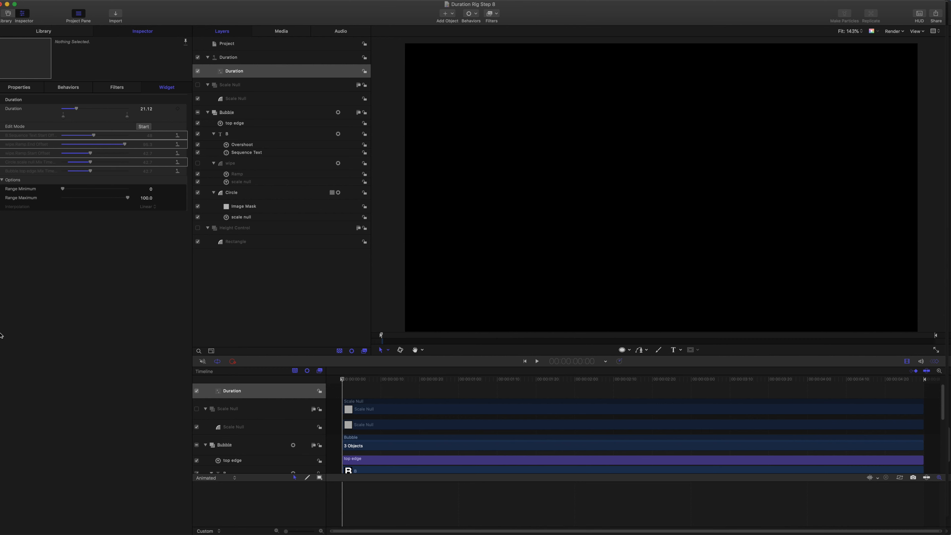
pyautogui.press('space')
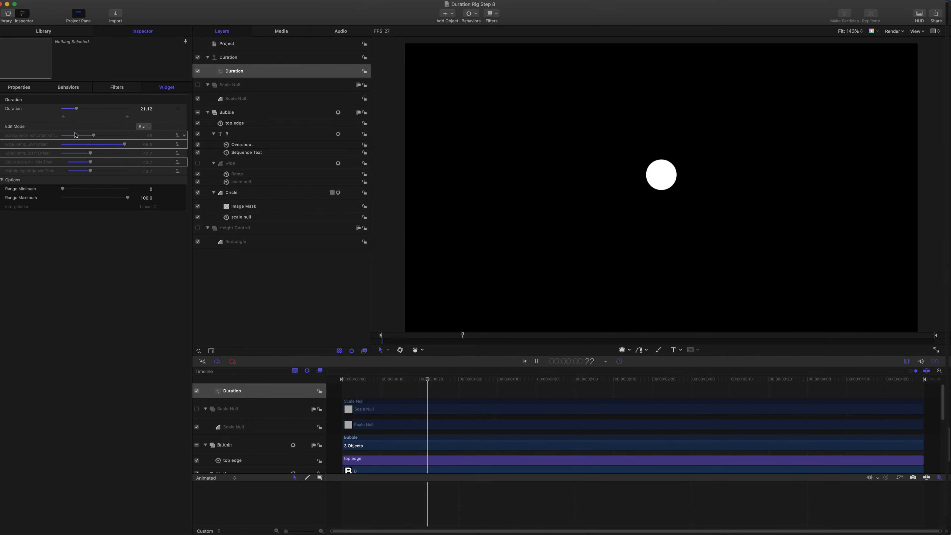
pyautogui.press('space')
# - Set the Duration slider to about 67 and preview the animation from the first frame
pyautogui.moveTo(77, 111); pyautogui.dragTo(106, 110)
pyautogui.moveTo(677, 381); pyautogui.dragTo(233, 361)
pyautogui.press('space')
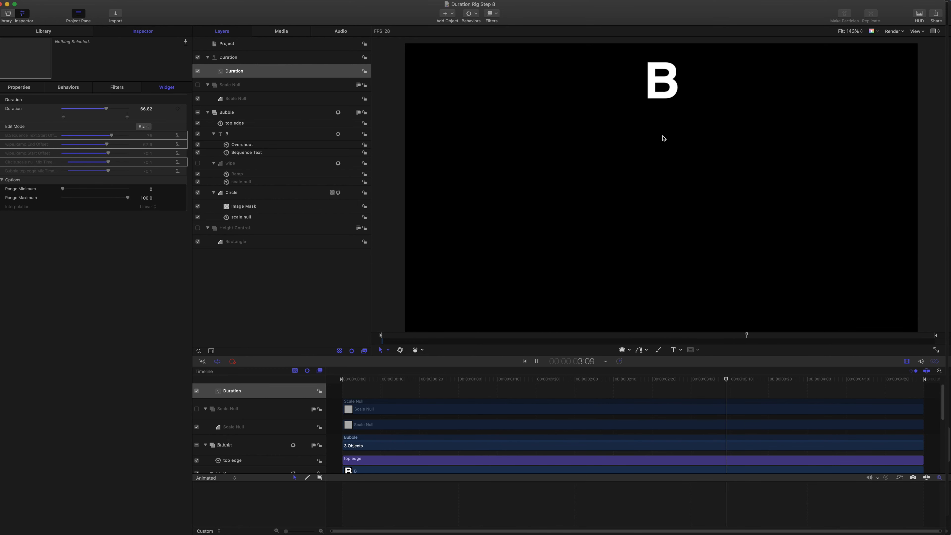
pyautogui.press('space')
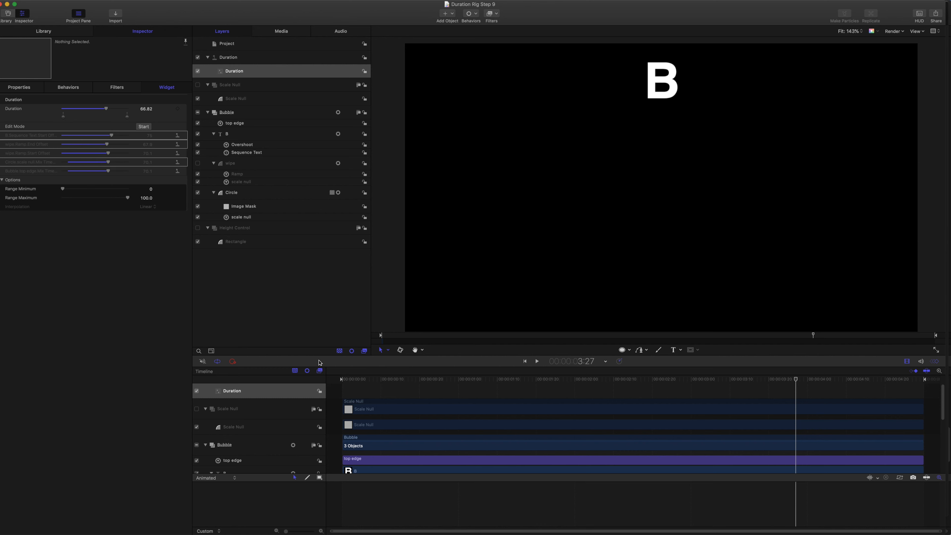
# - Replay the animation from the start, stopping once the solid circle has reached its full height
pyautogui.moveTo(789, 386); pyautogui.dragTo(299, 354)
pyautogui.press('space')
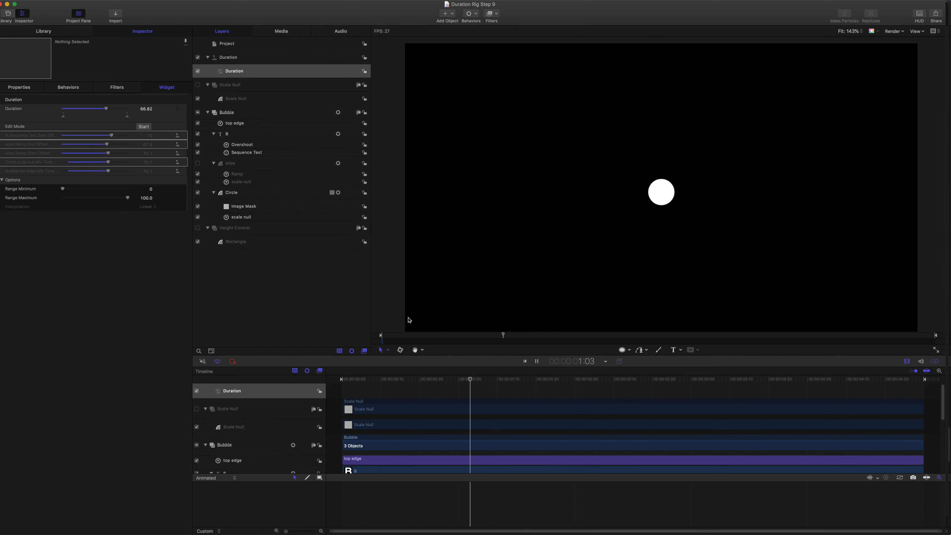
pyautogui.press('space')
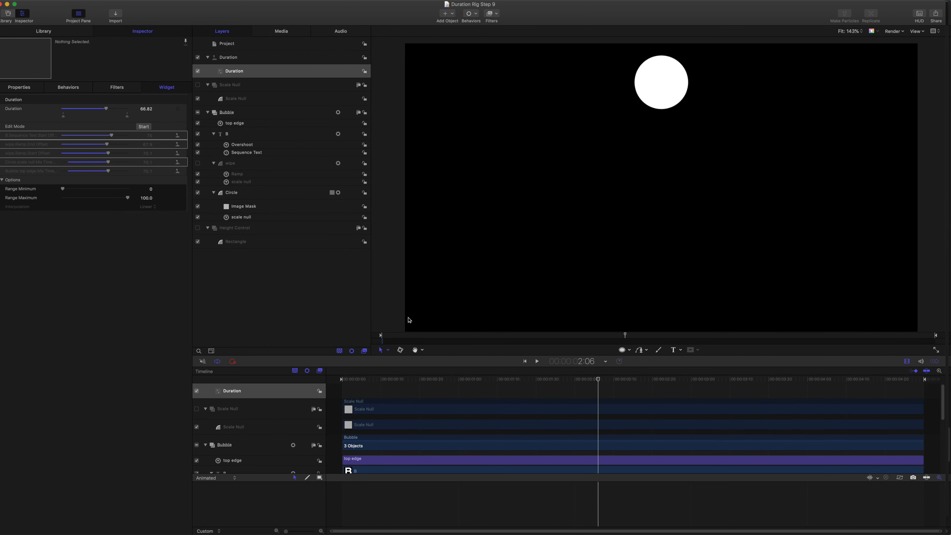
# - Lower the project's published Height parameter to about 48% and play the animation from the start
pyautogui.click(227, 44)
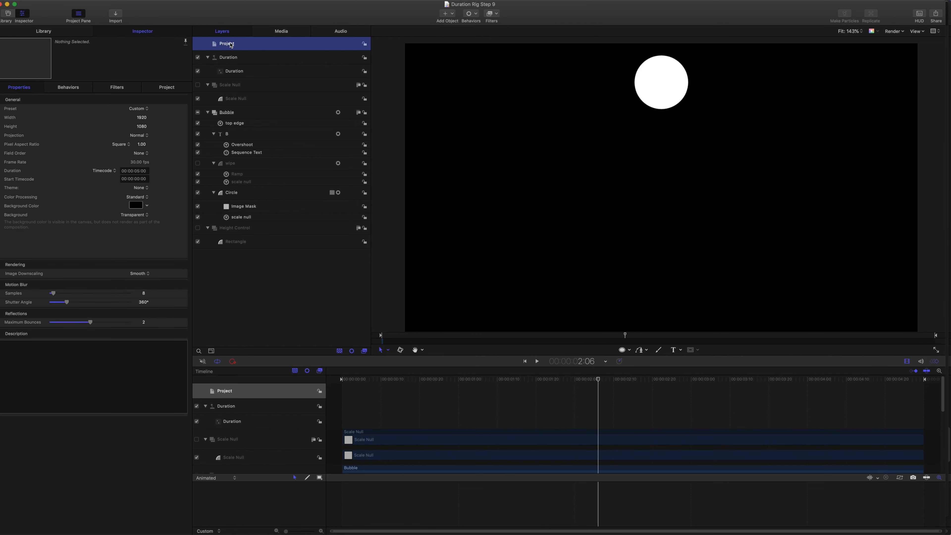
pyautogui.click(167, 87)
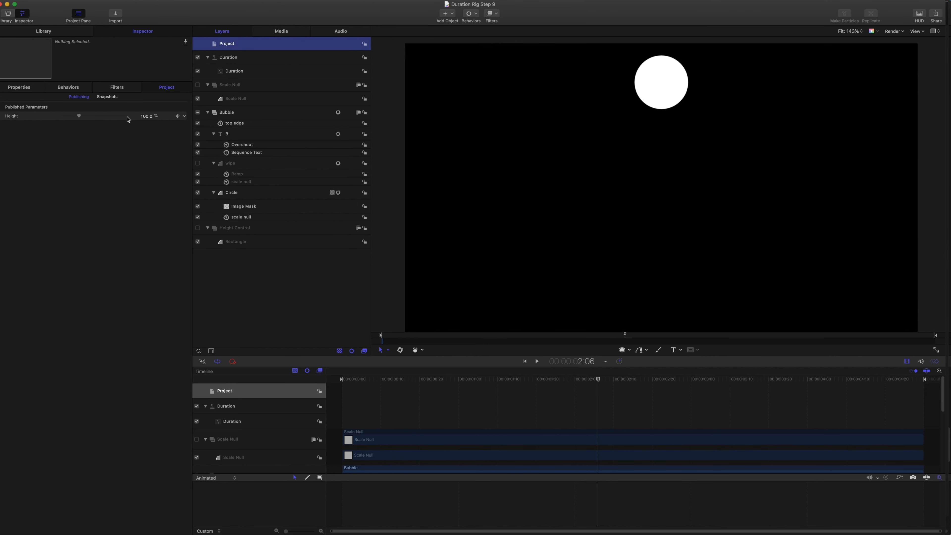
pyautogui.moveTo(148, 119); pyautogui.dragTo(134, 117)
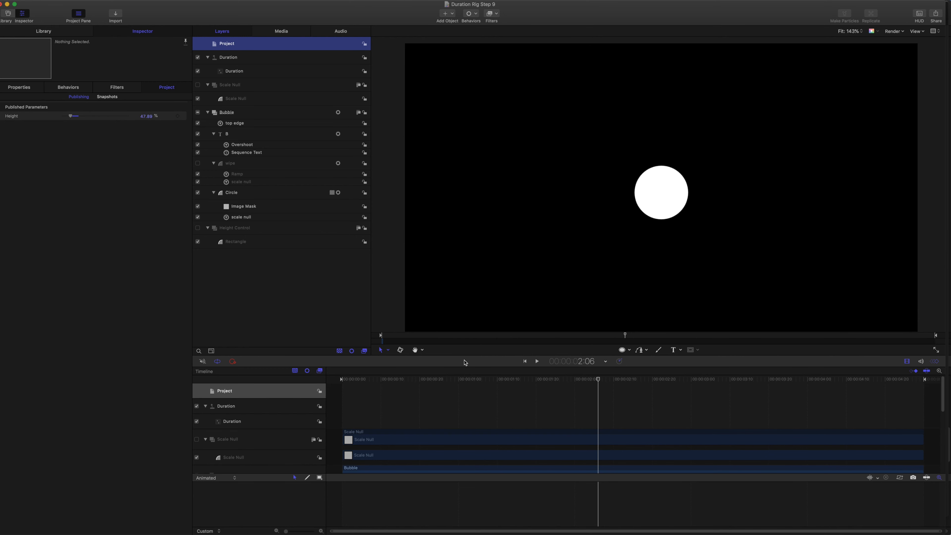
pyautogui.moveTo(599, 379); pyautogui.dragTo(171, 360)
pyautogui.press('space')
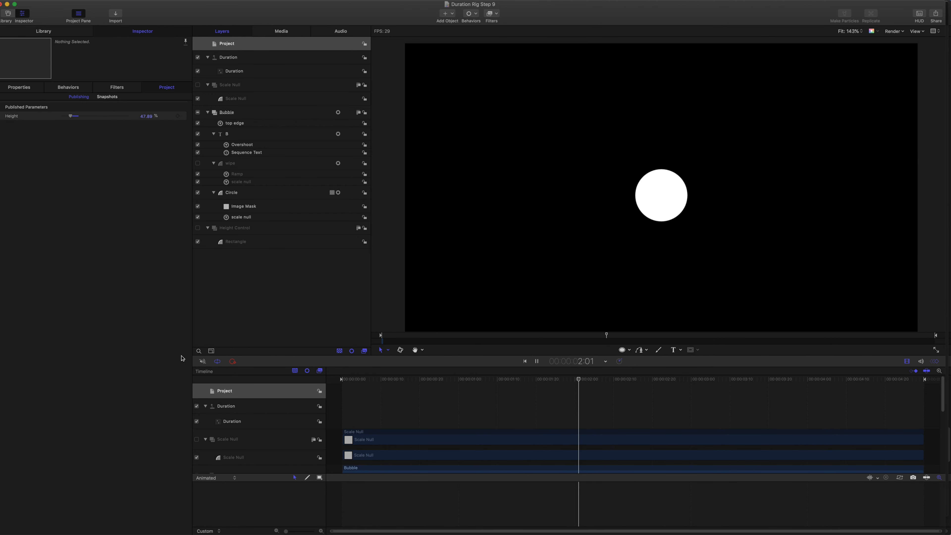
# - Replay the bubble animation from the start several times at the reduced Height, stopping with the solid circle in view
pyautogui.press('space')
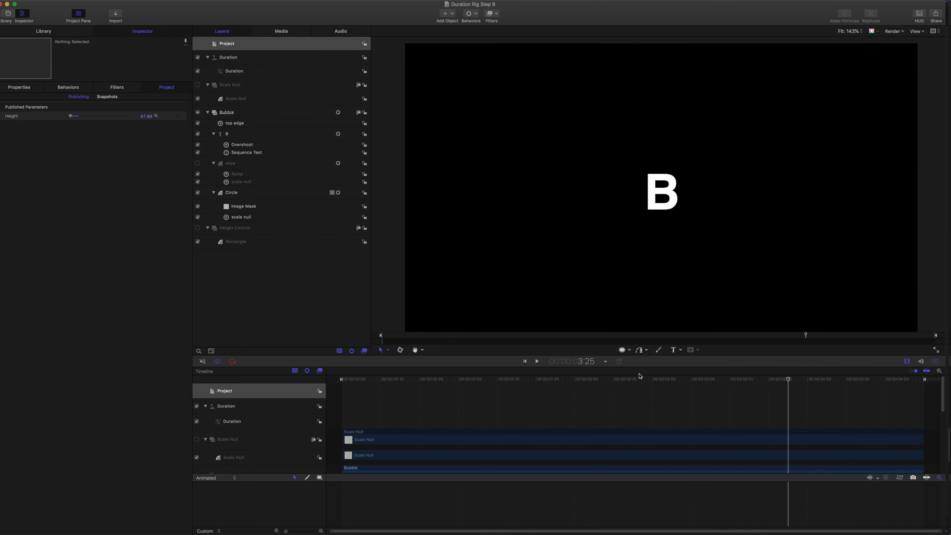
pyautogui.press('Home')
pyautogui.press('space')
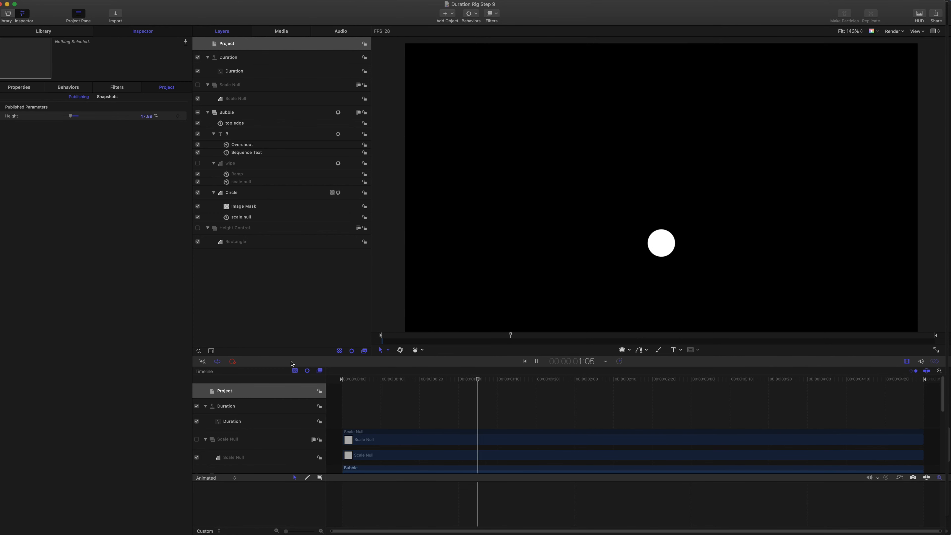
pyautogui.press('space')
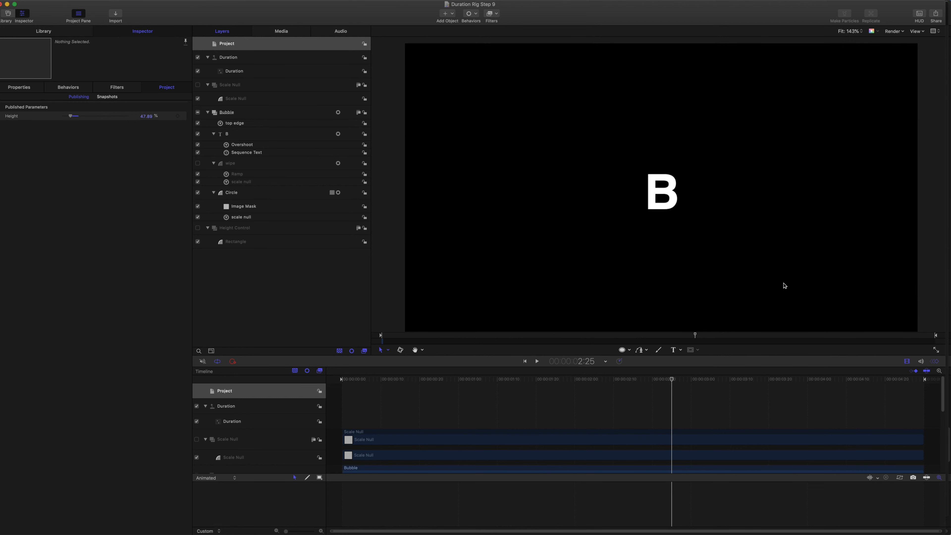
pyautogui.moveTo(675, 381); pyautogui.dragTo(238, 358)
pyautogui.press('space')
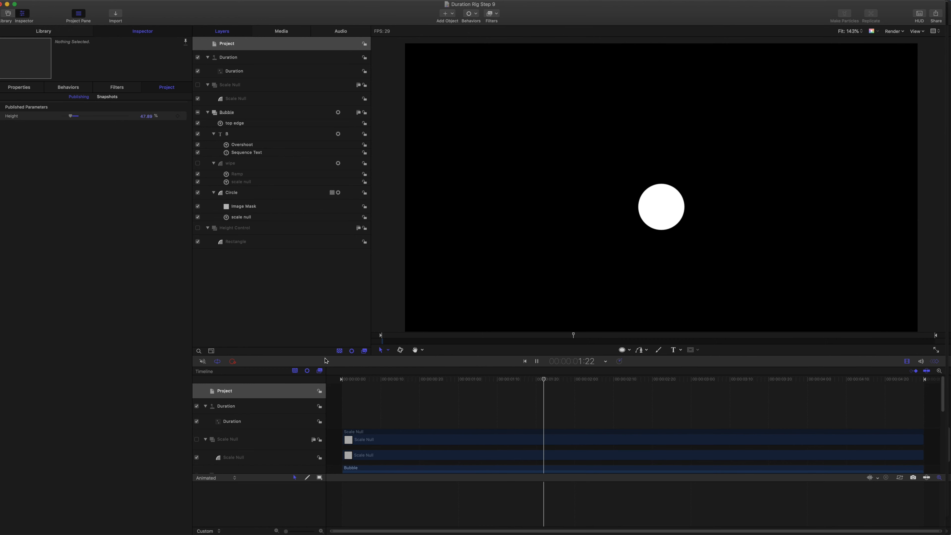
pyautogui.press('space')
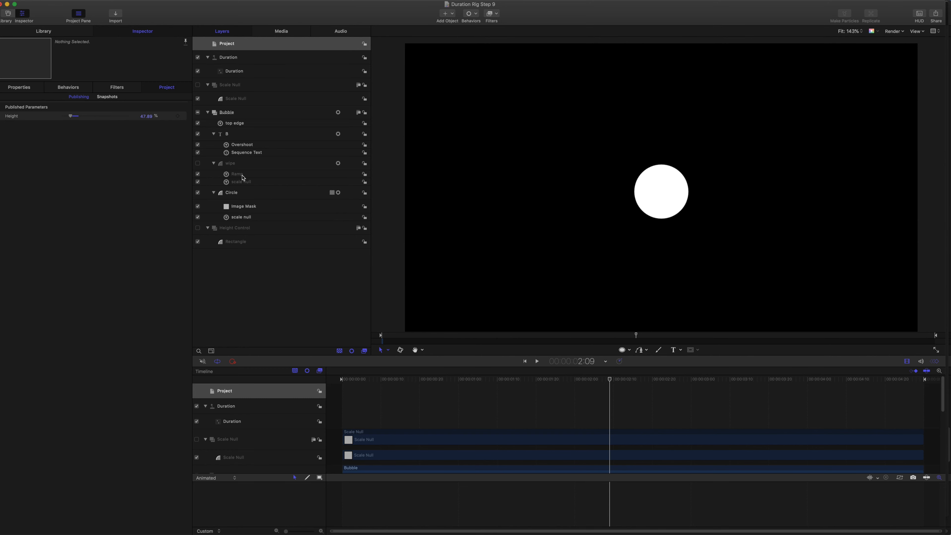
# - Publish the Duration widget's Duration slider and check it among the project's published parameters
pyautogui.click(238, 73)
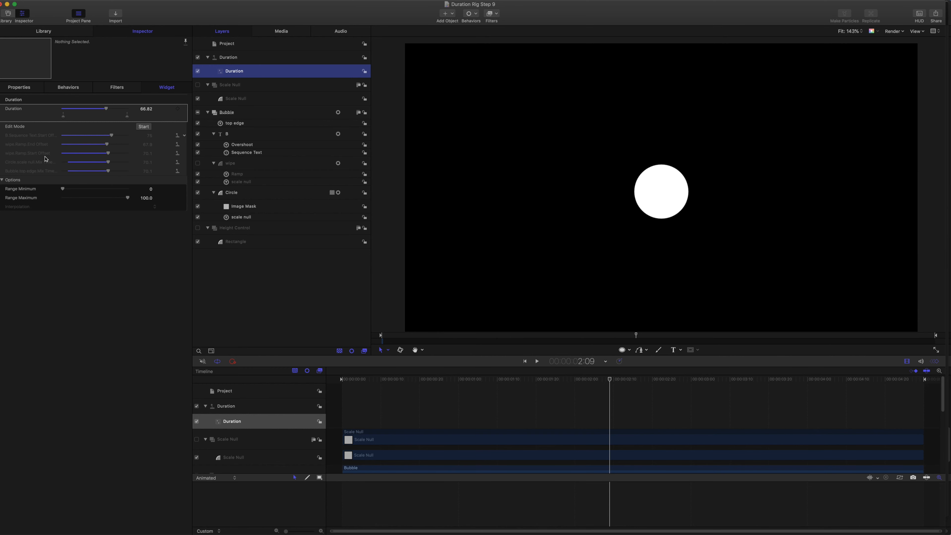
pyautogui.rightClick(20, 111)
pyautogui.click(41, 191)
pyautogui.click(240, 44)
pyautogui.click(18, 118)
pyautogui.click(16, 126)
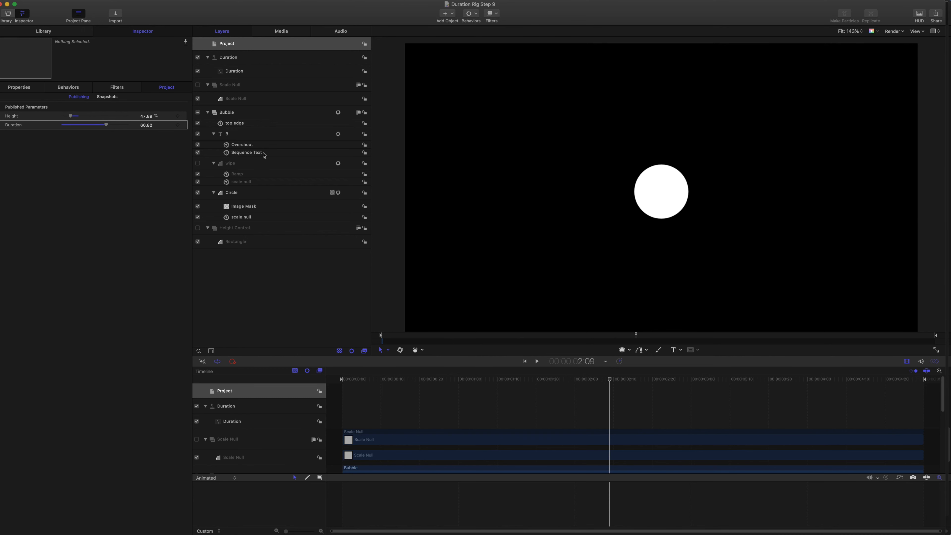
# - Publish the face Color parameter of the "B" text
pyautogui.click(236, 134)
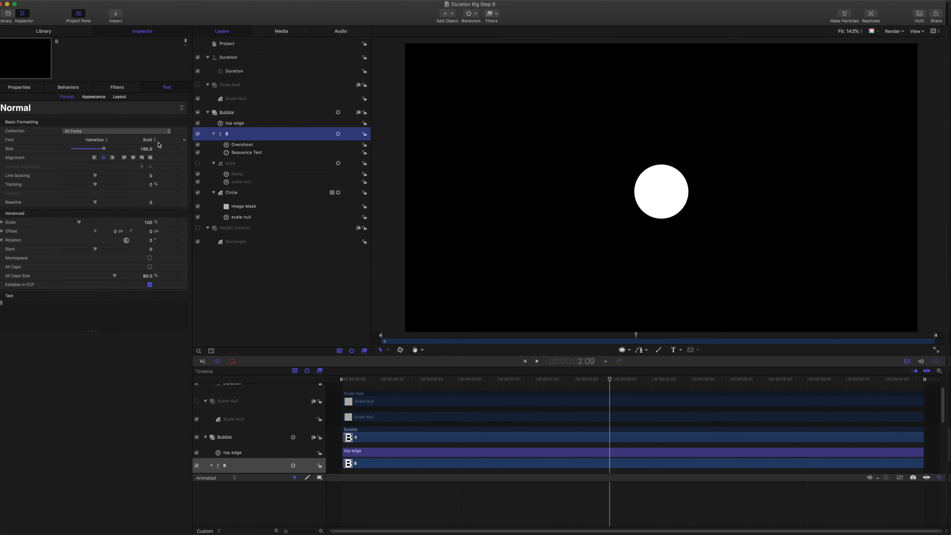
pyautogui.click(96, 101)
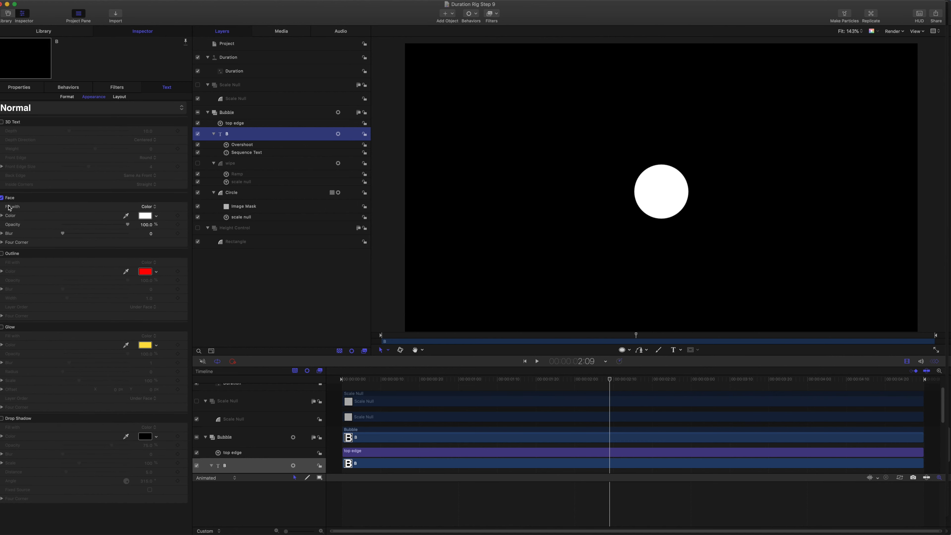
pyautogui.click(14, 217)
pyautogui.click(184, 218)
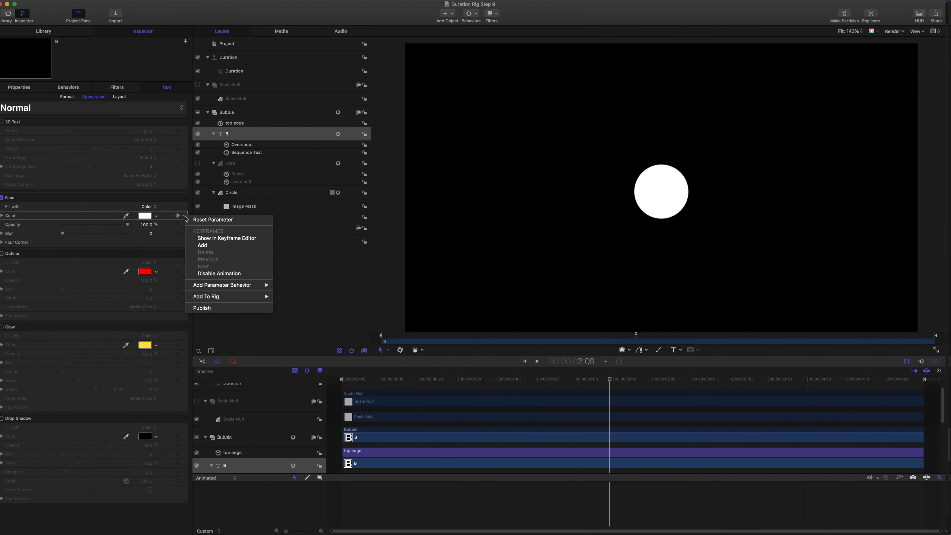
pyautogui.click(216, 312)
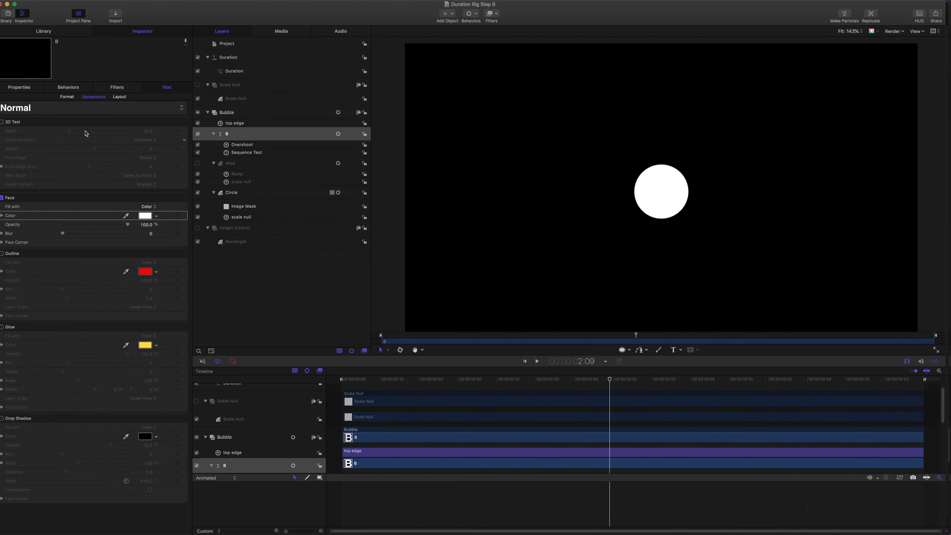
# - Publish the "B" layer's editable Text parameter and check the project's published parameters
pyautogui.click(62, 97)
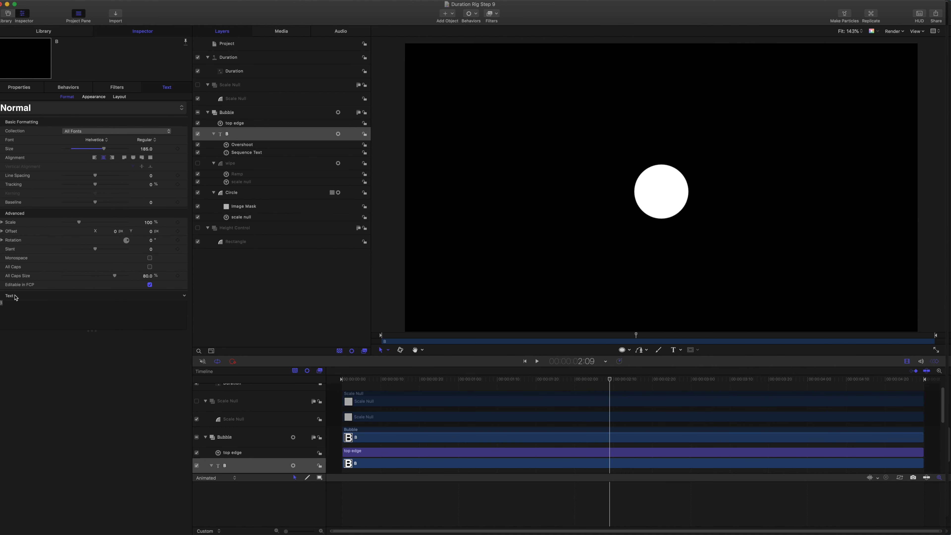
pyautogui.click(184, 296)
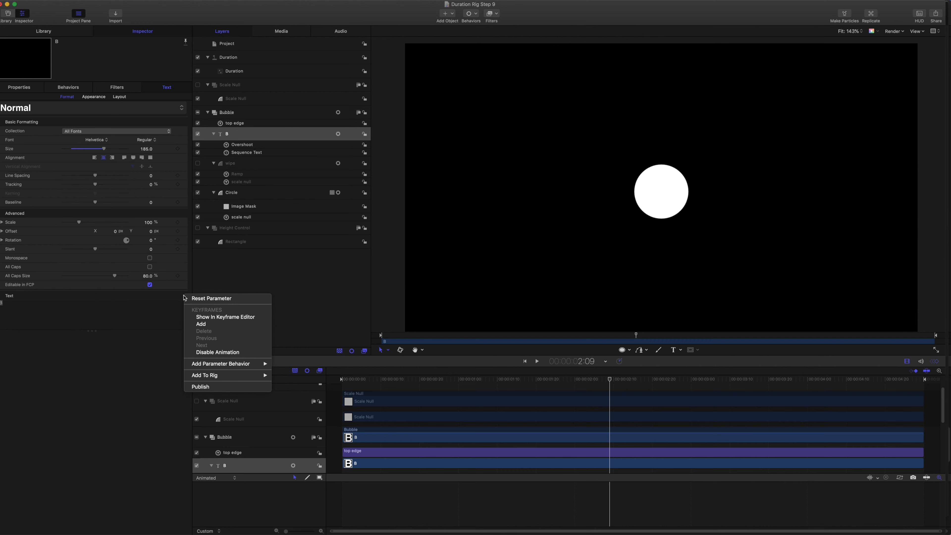
pyautogui.click(211, 387)
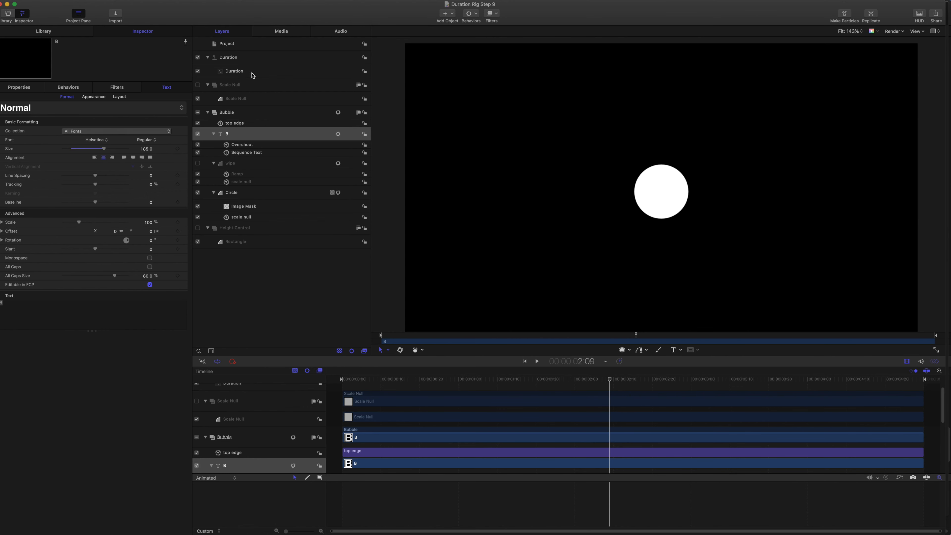
pyautogui.click(242, 45)
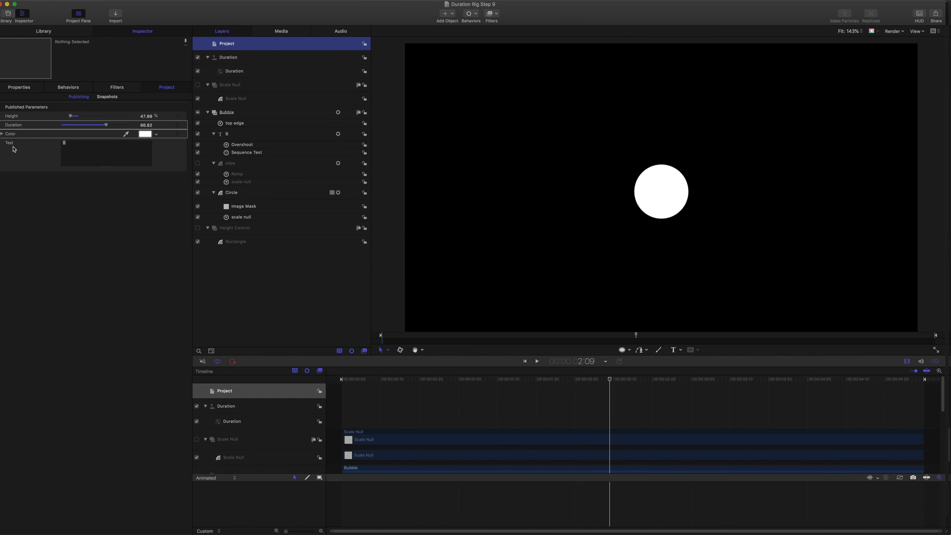
# - Publish the Circle shape's Fill Color and return to the project's published parameters
pyautogui.click(235, 195)
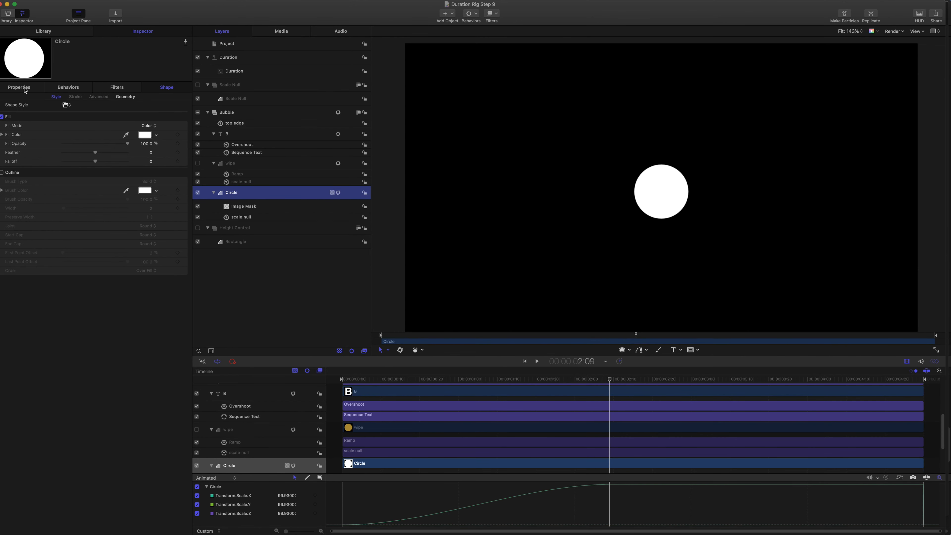
pyautogui.click(25, 90)
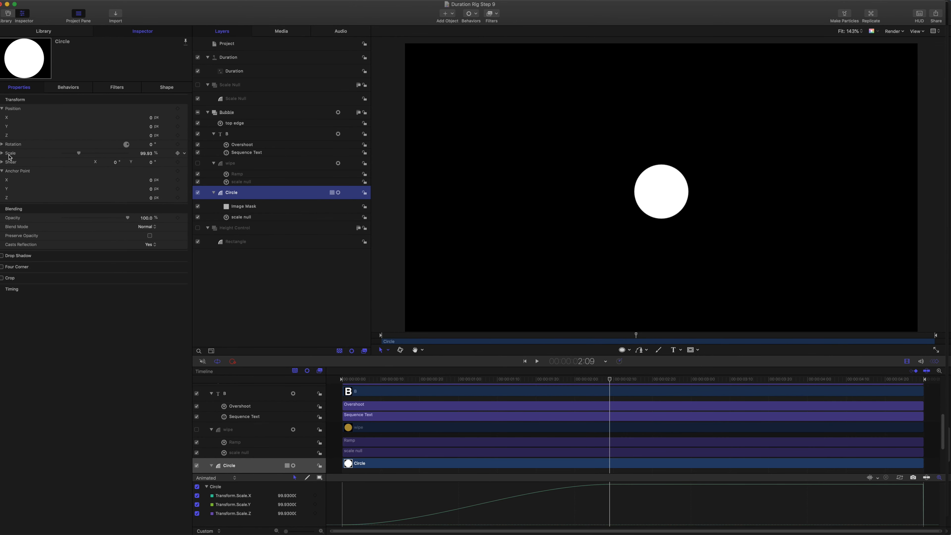
pyautogui.click(164, 88)
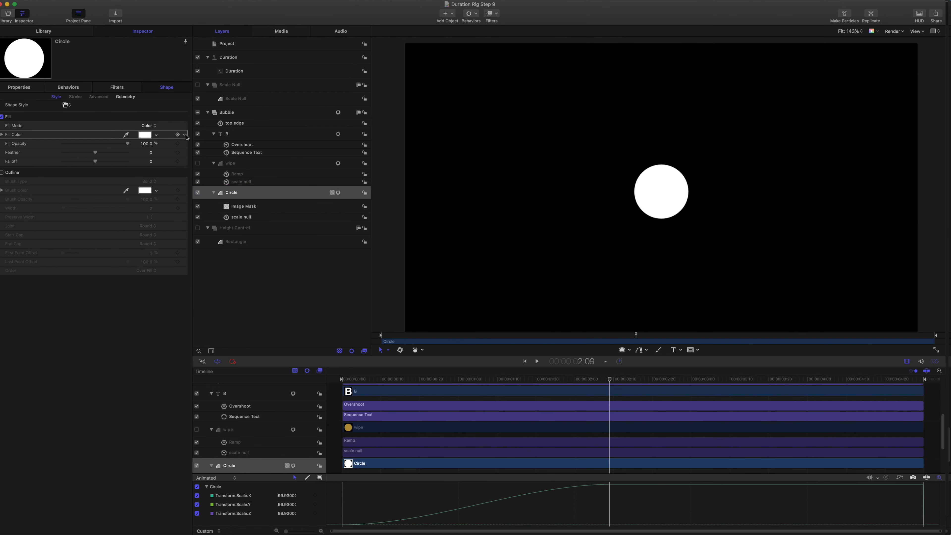
pyautogui.click(184, 135)
pyautogui.click(203, 227)
pyautogui.click(235, 44)
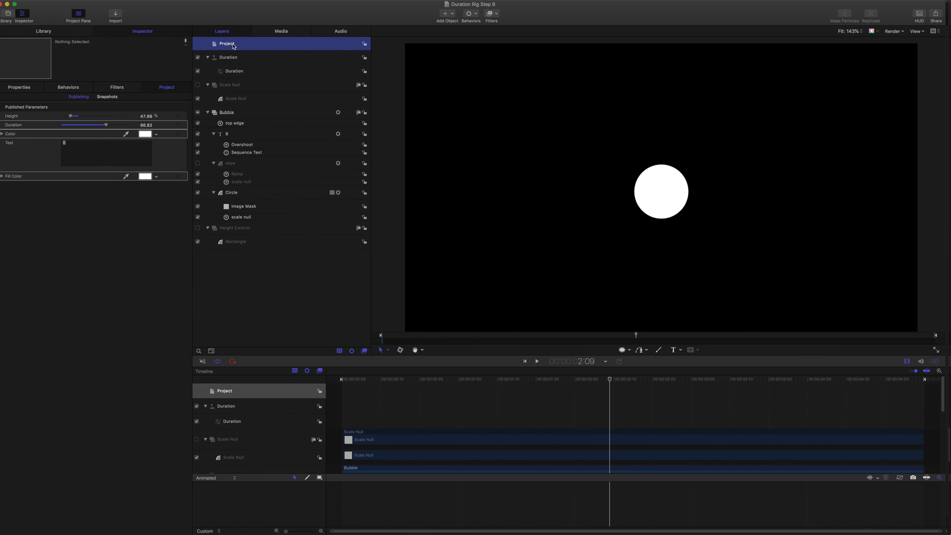
# - Rename the published Color parameter as Text Color and the published Fill Color as Bubble Color
pyautogui.click(17, 118)
pyautogui.click(16, 125)
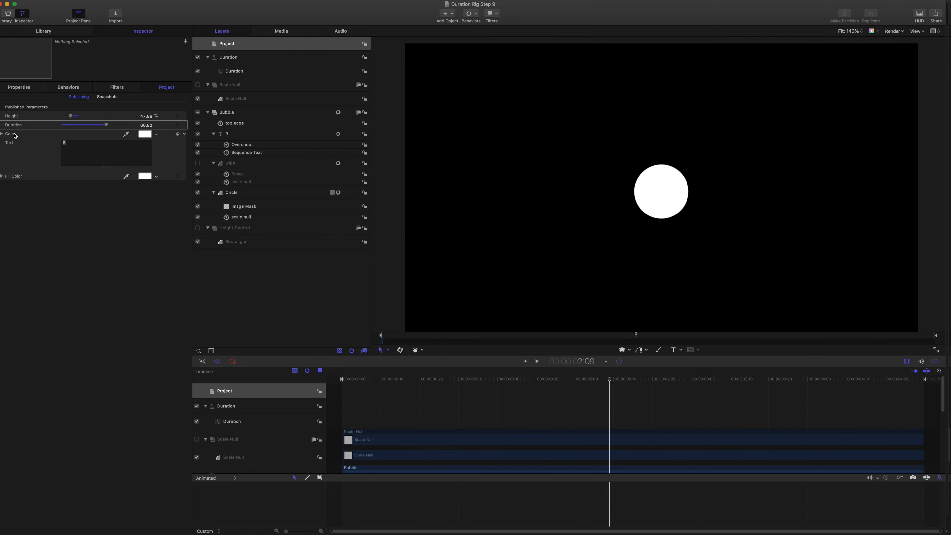
pyautogui.doubleClick(15, 134)
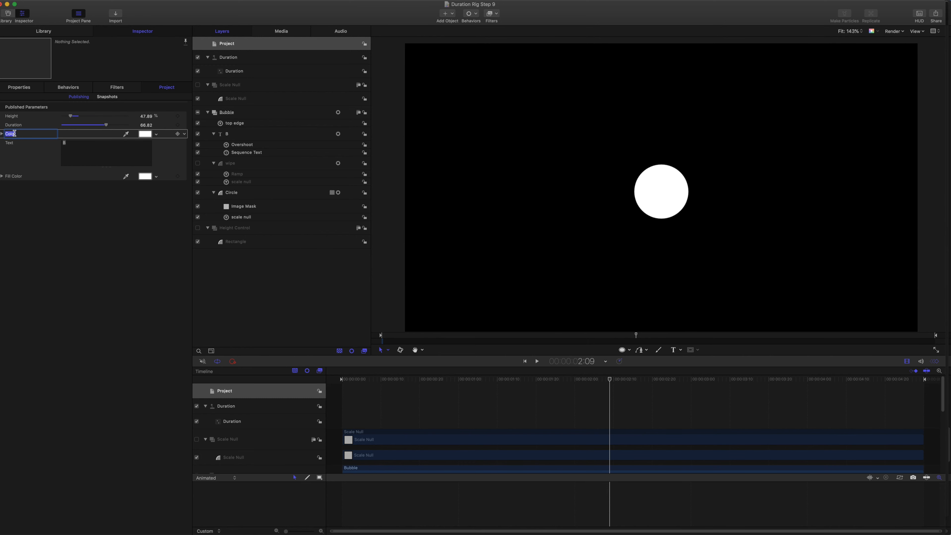
pyautogui.write('Text Color')
pyautogui.press('Return')
pyautogui.doubleClick(21, 175)
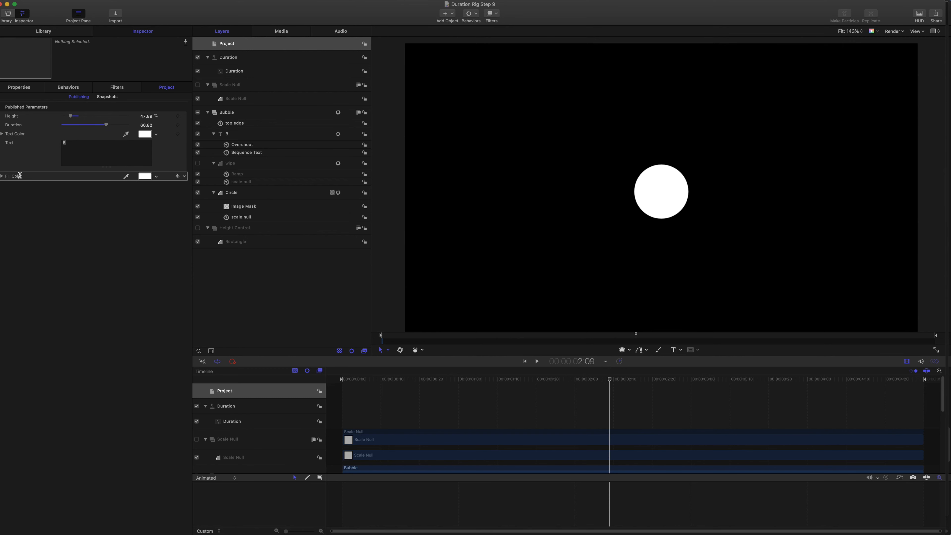
pyautogui.write('C')
pyautogui.write('ubb')
# - Collapse the Bubble and Height Control groups and move both into a new group
pyautogui.click(208, 111)
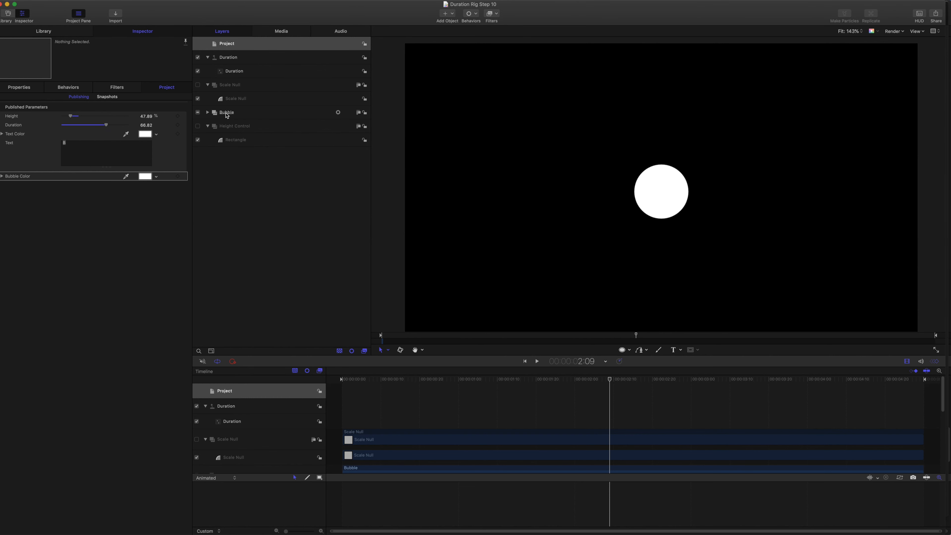
pyautogui.click(208, 125)
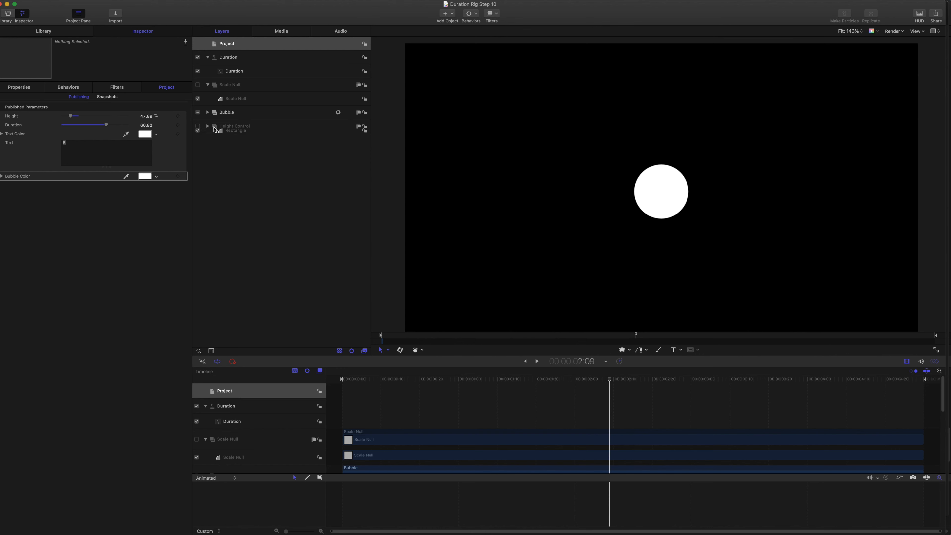
pyautogui.click(236, 115)
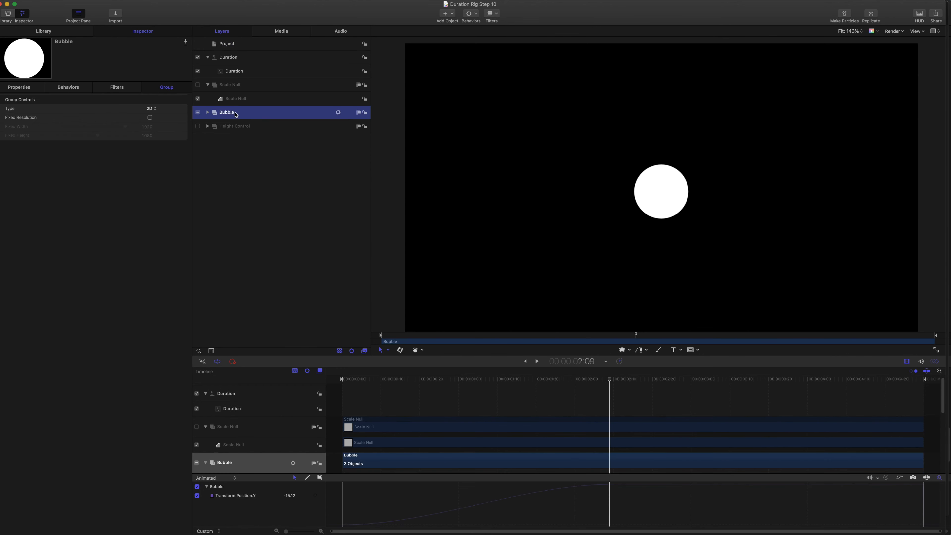
pyautogui.press('super+shift+n')
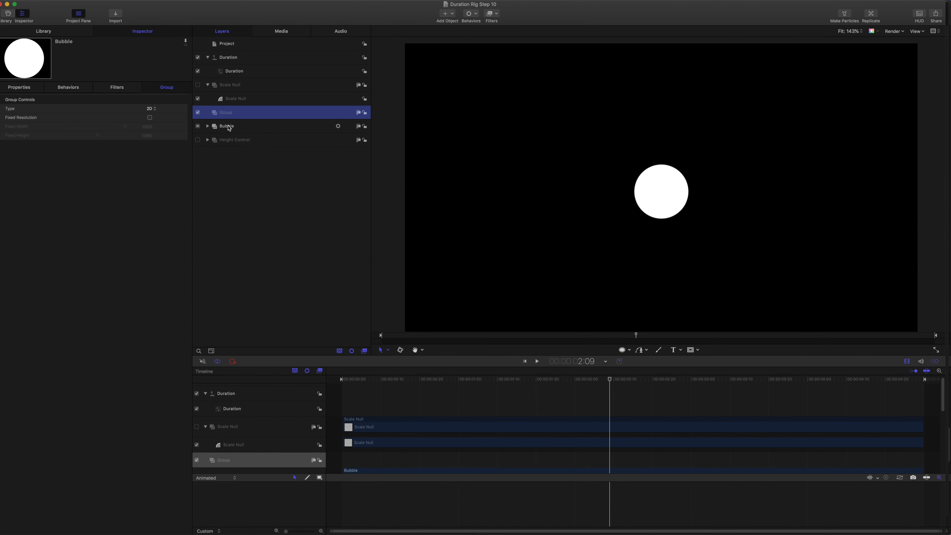
pyautogui.click(229, 128)
pyautogui.keyDown('shift'); pyautogui.click(229, 139); pyautogui.keyUp('shift')
pyautogui.moveTo(228, 128)
pyautogui.mouseDown()
pyautogui.moveTo(218, 113)
pyautogui.moveTo(232, 114)
pyautogui.mouseUp()
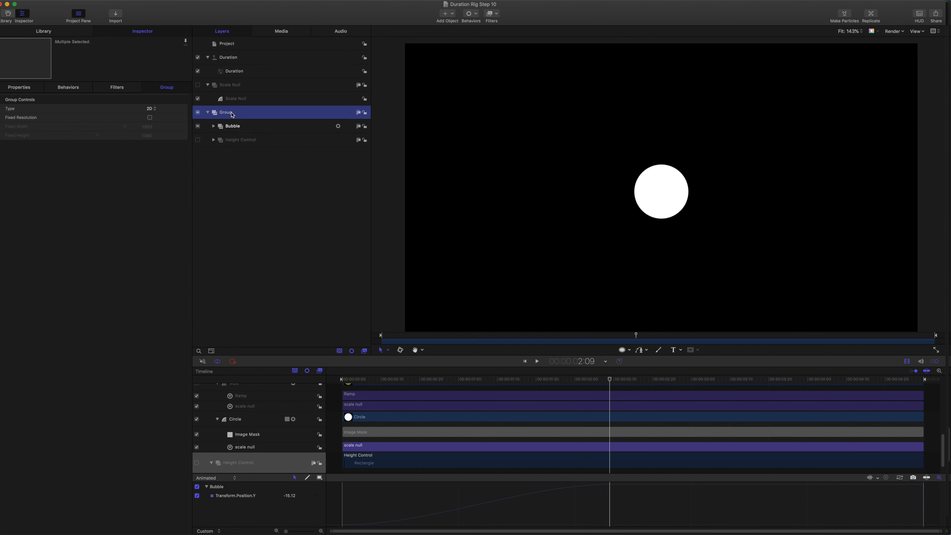
# - Rename the group containing Bubble and Height Control as Graphic
pyautogui.doubleClick(238, 112)
pyautogui.write('G')
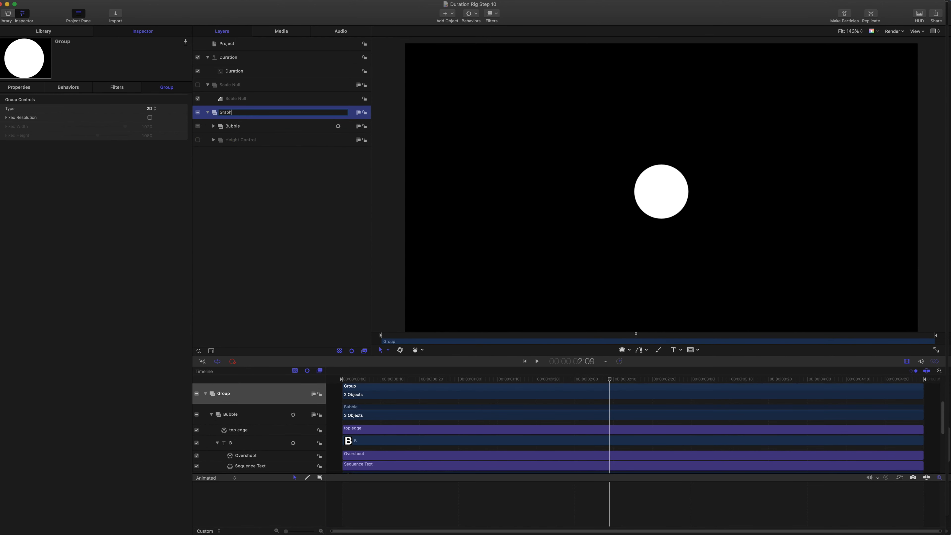
pyautogui.press('Return')
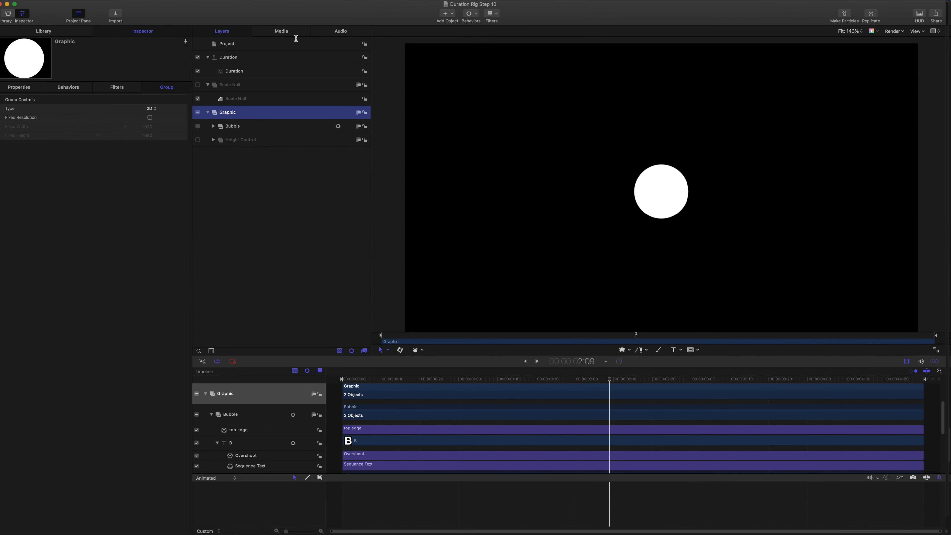
# - Add a new top-level group to the project and name it Controls
pyautogui.click(234, 45)
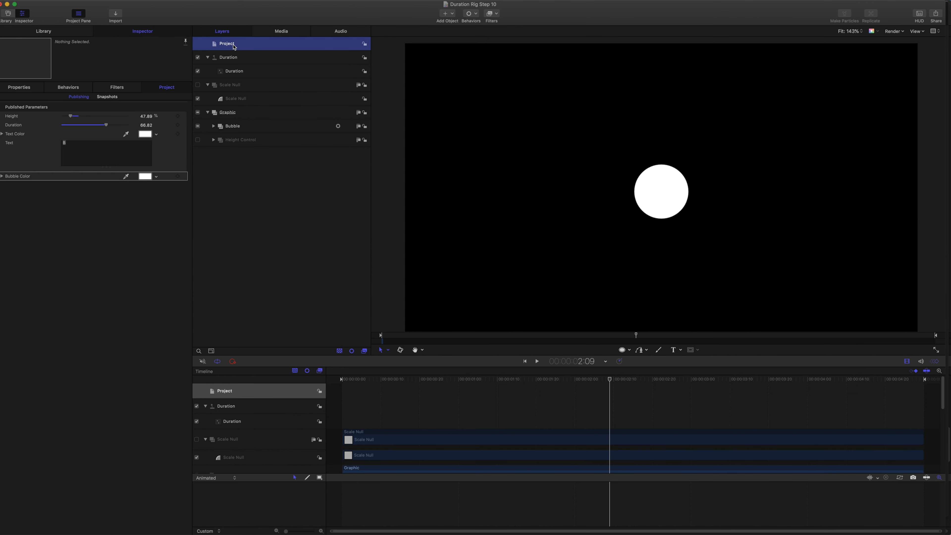
pyautogui.press('super+shift+n')
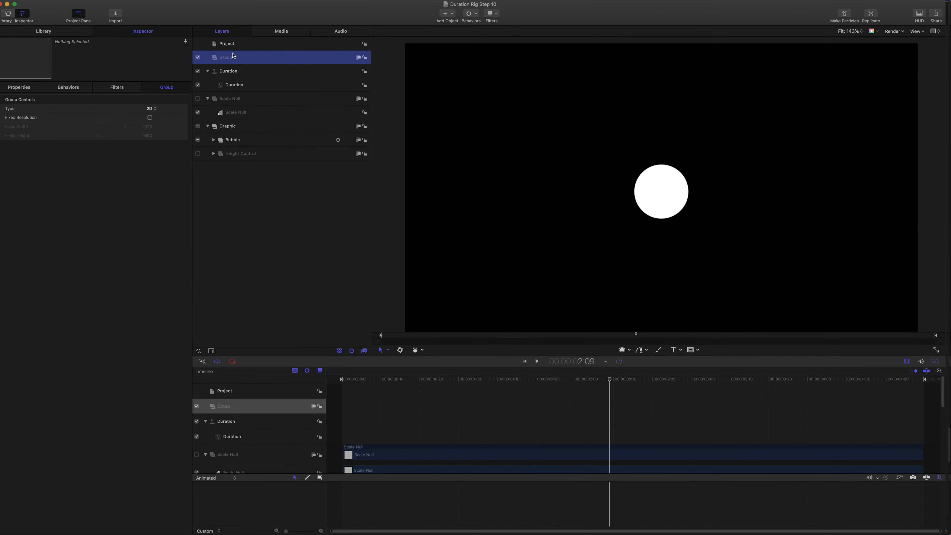
pyautogui.doubleClick(234, 57)
pyautogui.write('Controls')
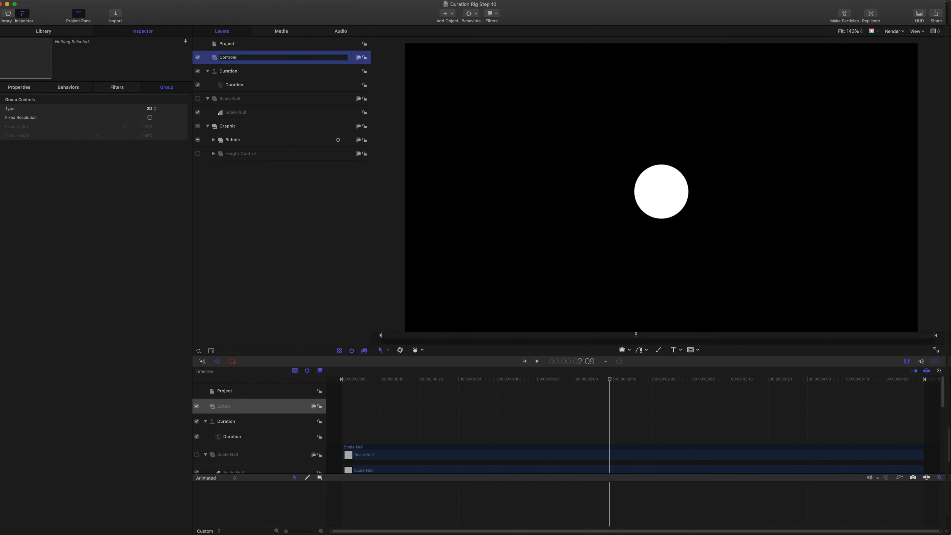
pyautogui.press('Return')
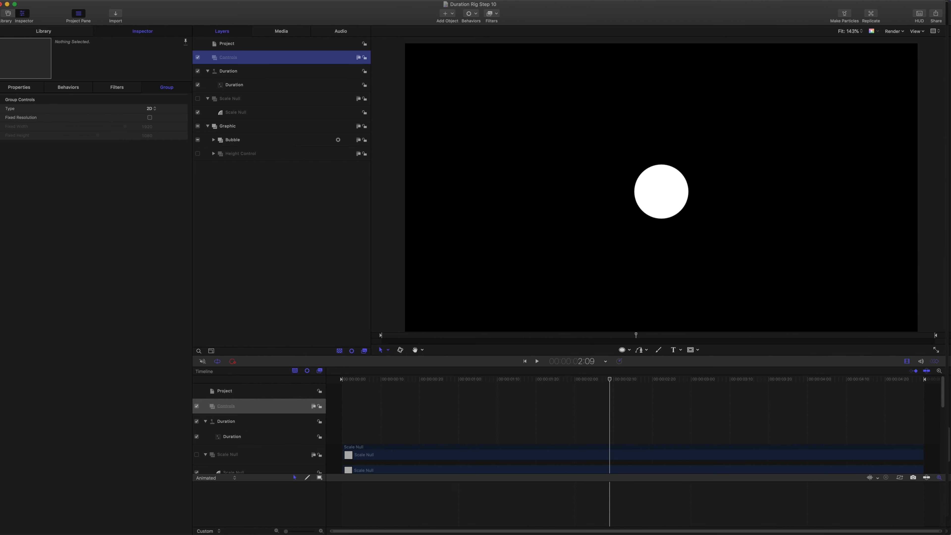
# - Move the Controls group down the layer stack, below the Graphic group
pyautogui.press('super+bracketleft')
pyautogui.press('super+bracketleft')
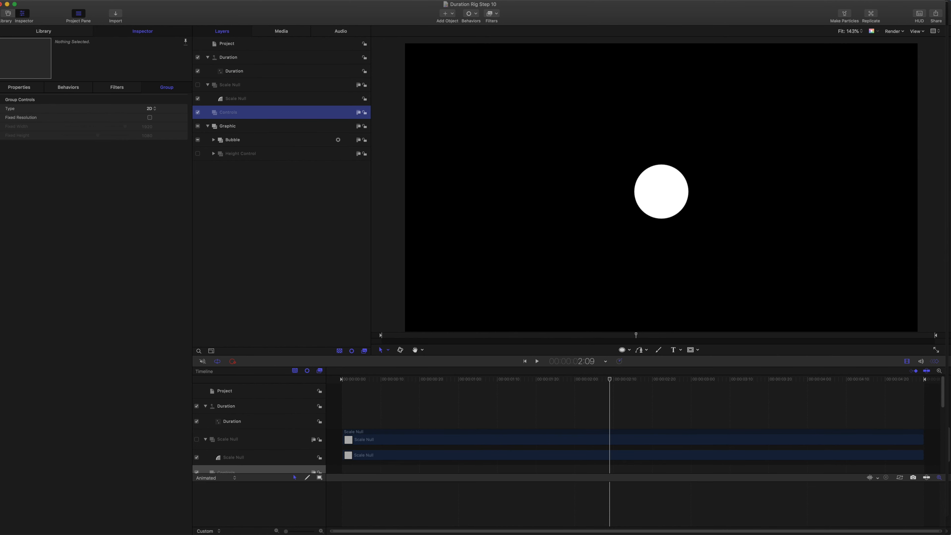
pyautogui.press('super+bracketleft')
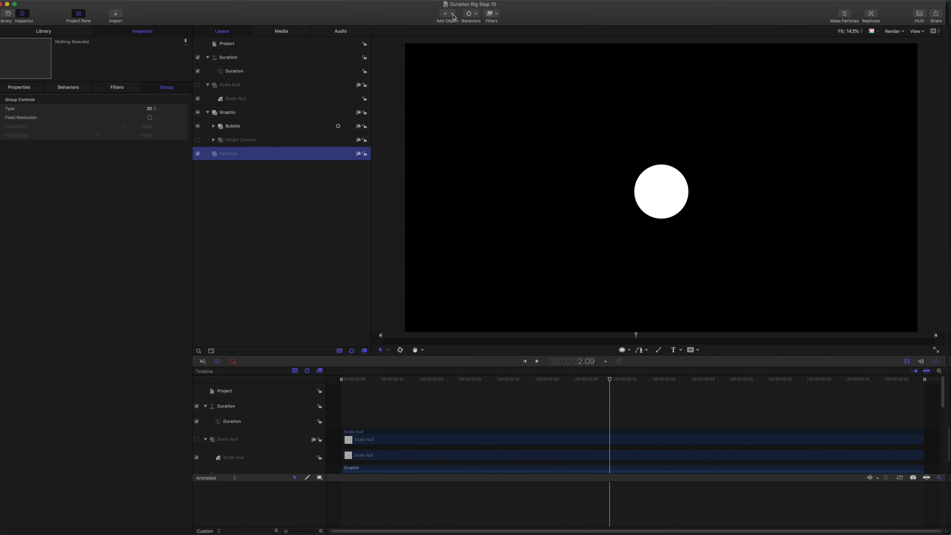
# - Add a Color Solid generator to the Controls group, duplicate it and hide both solids
pyautogui.click(454, 17)
pyautogui.moveTo(484, 90)
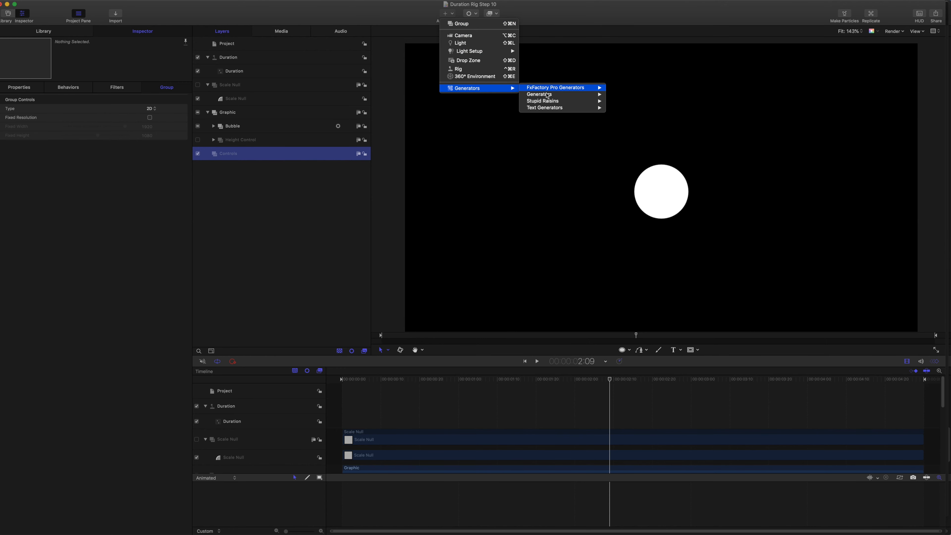
pyautogui.moveTo(548, 94)
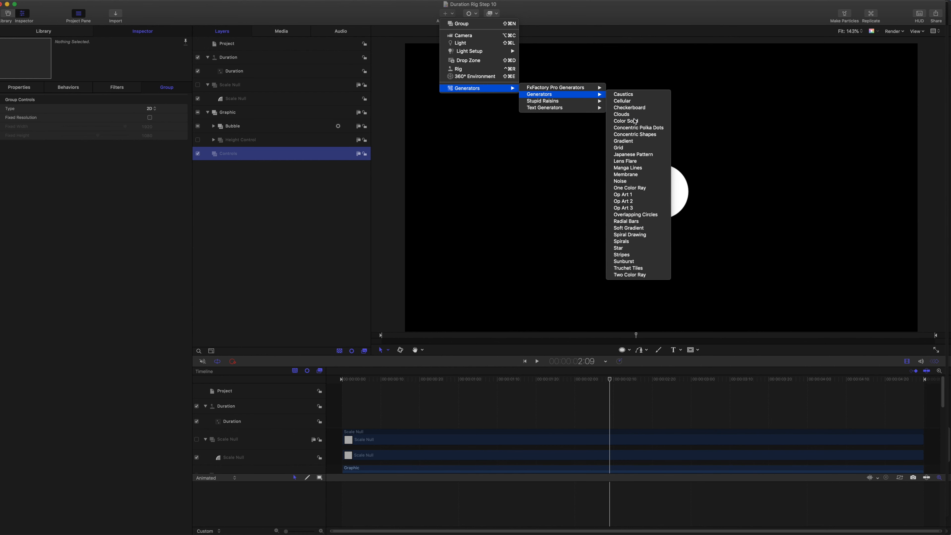
pyautogui.click(626, 121)
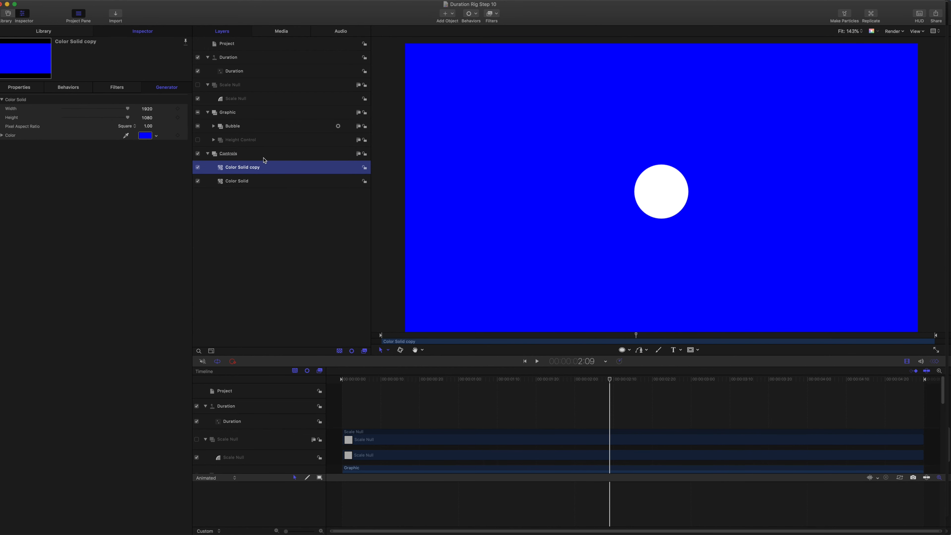
pyautogui.click(198, 167)
pyautogui.click(197, 181)
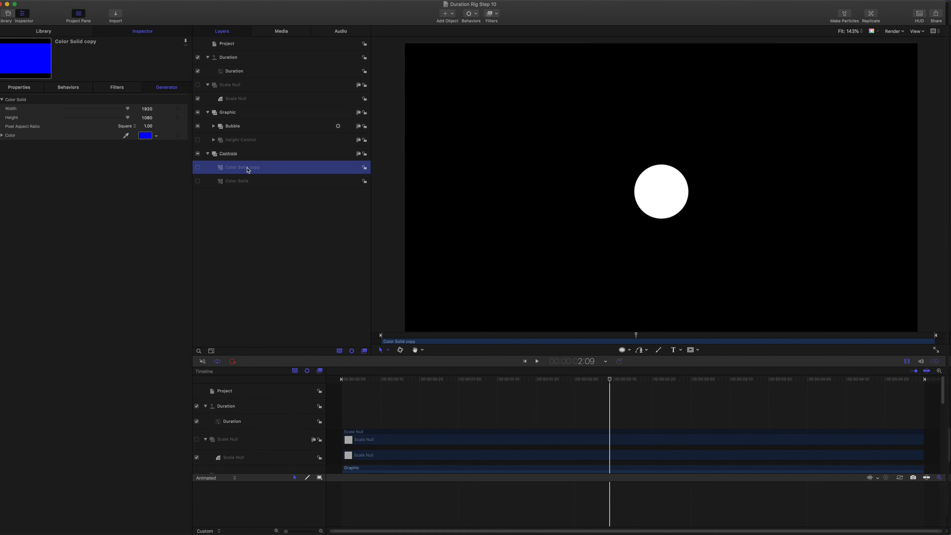
# - Rename the Color Solid copy as scale and the original Color Solid as position
pyautogui.doubleClick(247, 169)
pyautogui.write('scale')
pyautogui.press('Return')
pyautogui.doubleClick(234, 181)
pyautogui.press('super+a')
pyautogui.write('position')
pyautogui.press('Return')
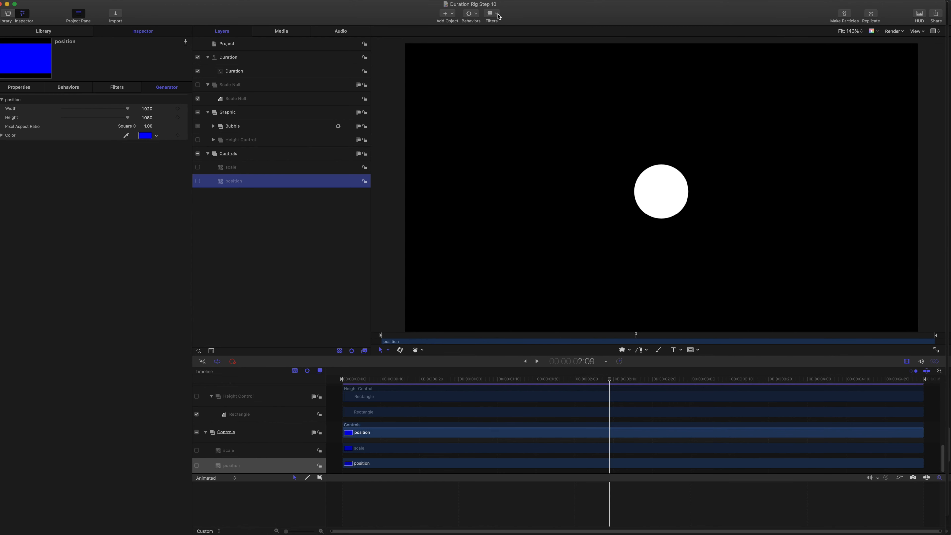
# - Add a Poke distortion filter to the position solid
pyautogui.click(499, 17)
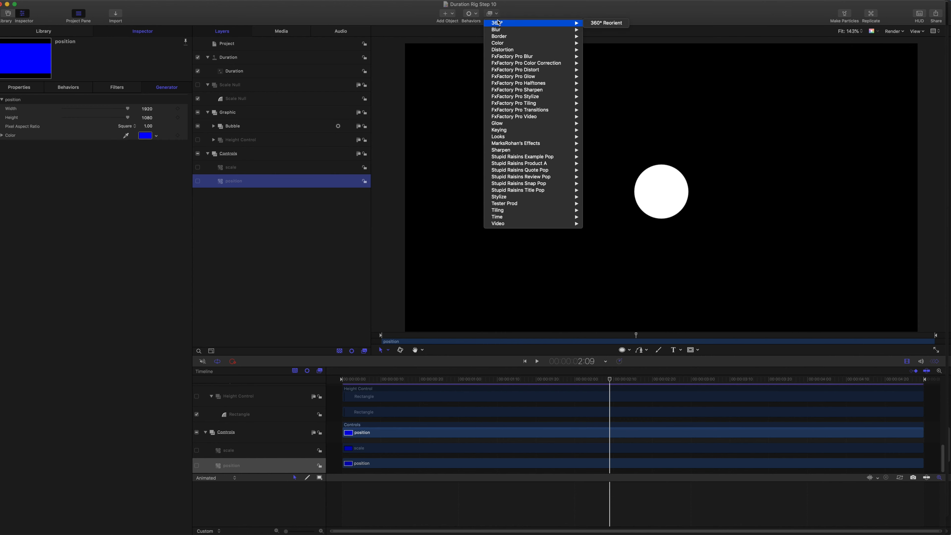
pyautogui.moveTo(520, 50)
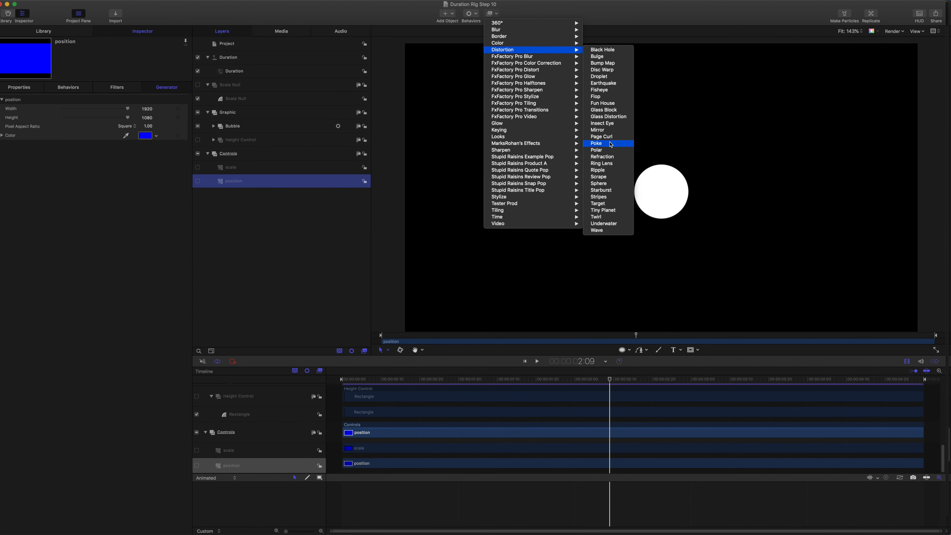
pyautogui.click(612, 144)
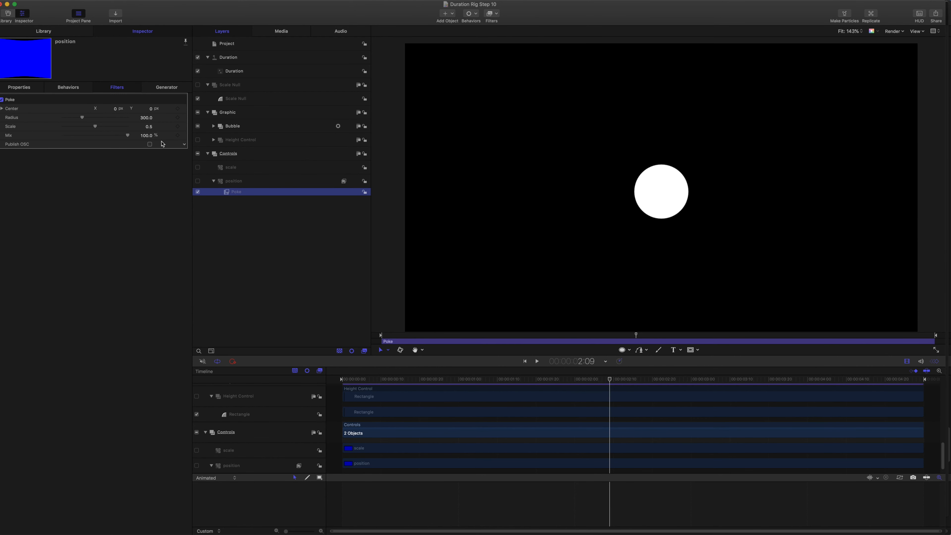
# - Publish the Poke filter's on-screen control, show the canvas overlays and set the filter's Mix to 0%
pyautogui.click(150, 145)
pyautogui.press('super+slash')
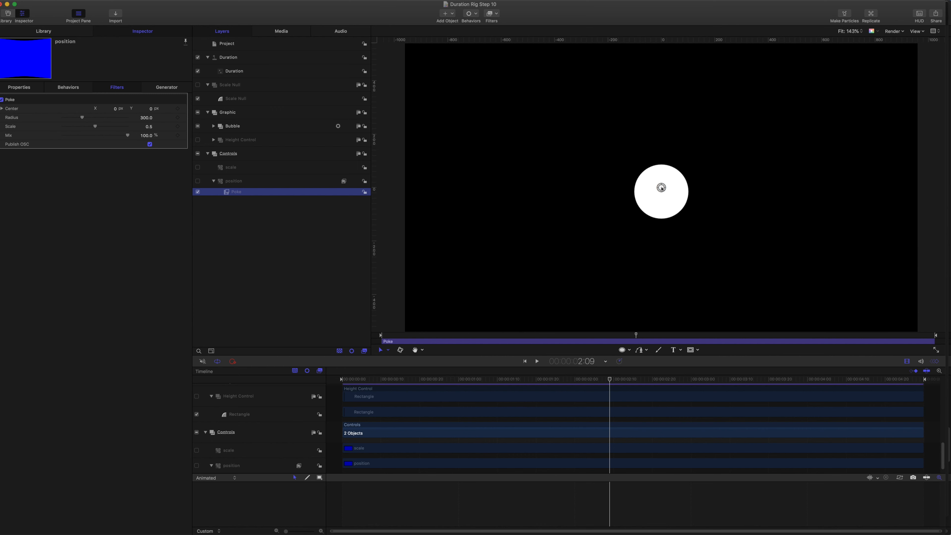
pyautogui.moveTo(128, 136); pyautogui.dragTo(2, 129)
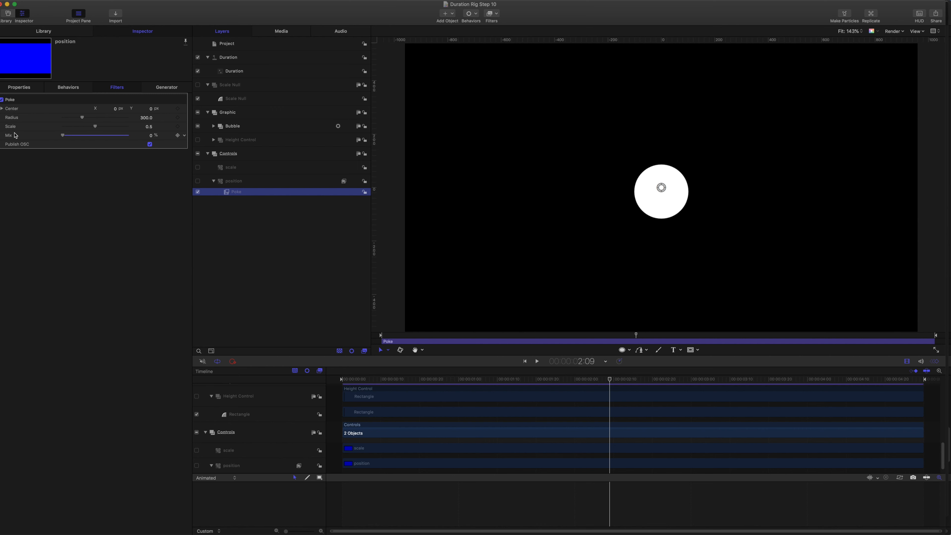
# - At 2:19 on the timeline, reset the project's published Height parameter and set its published Duration to 0
pyautogui.moveTo(611, 380); pyautogui.dragTo(649, 359)
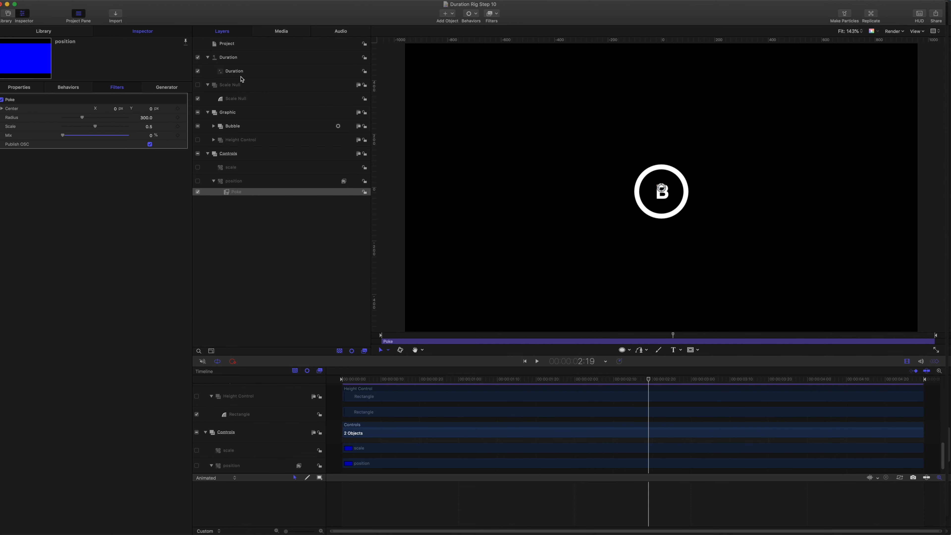
pyautogui.click(227, 44)
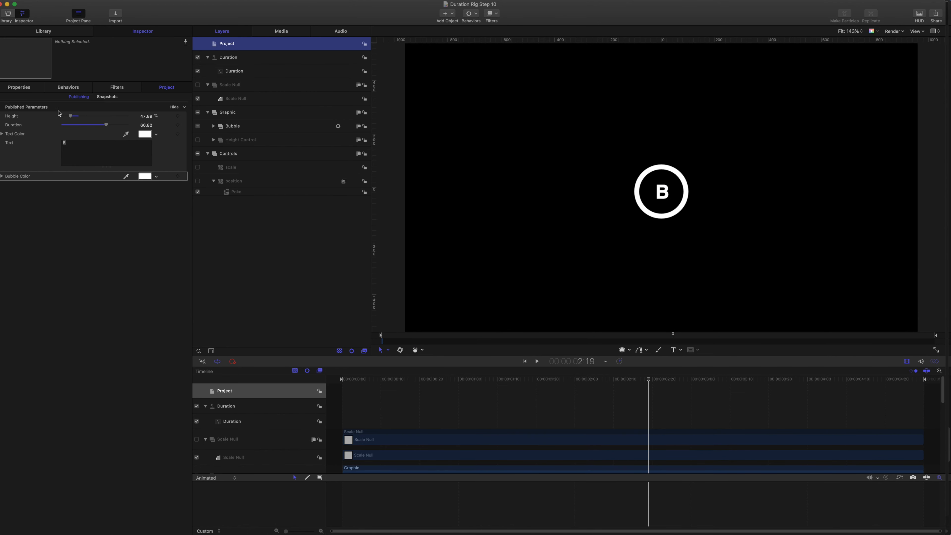
pyautogui.click(19, 87)
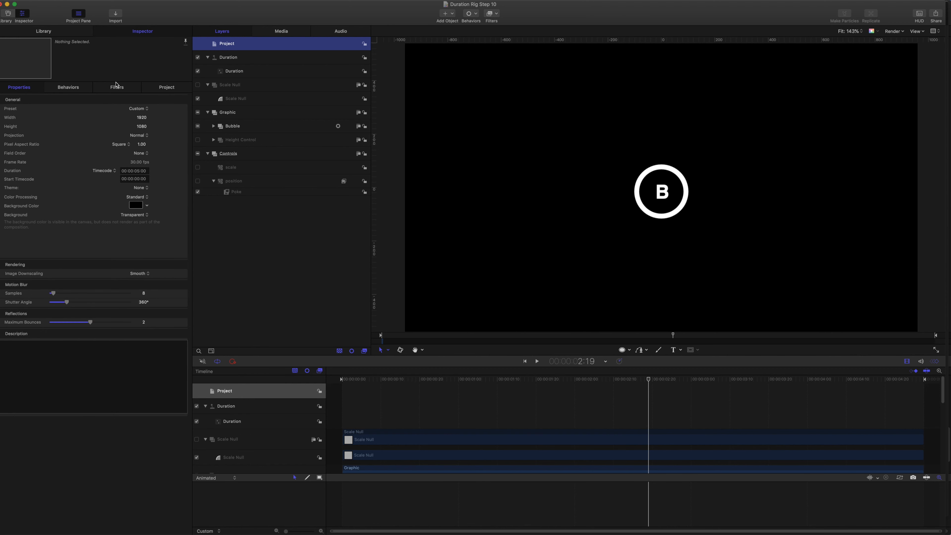
pyautogui.click(160, 88)
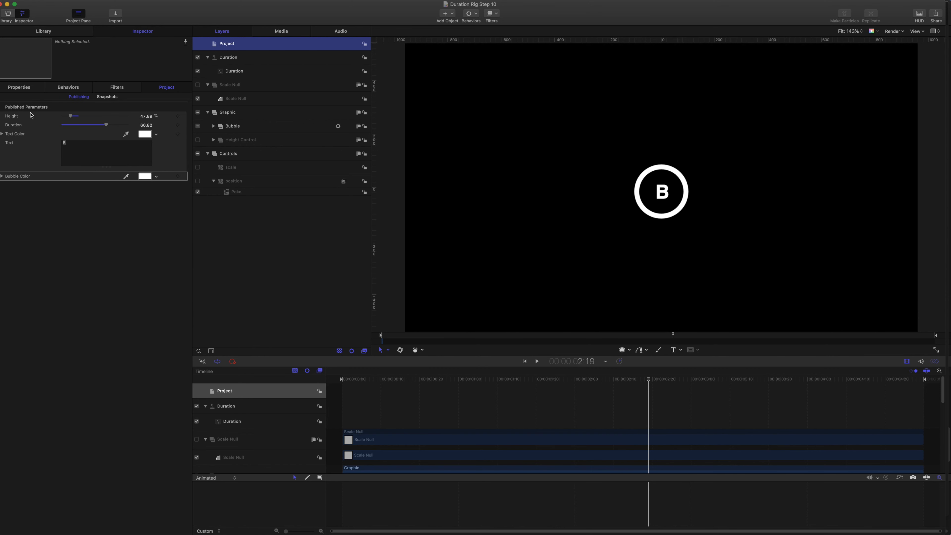
pyautogui.click(185, 117)
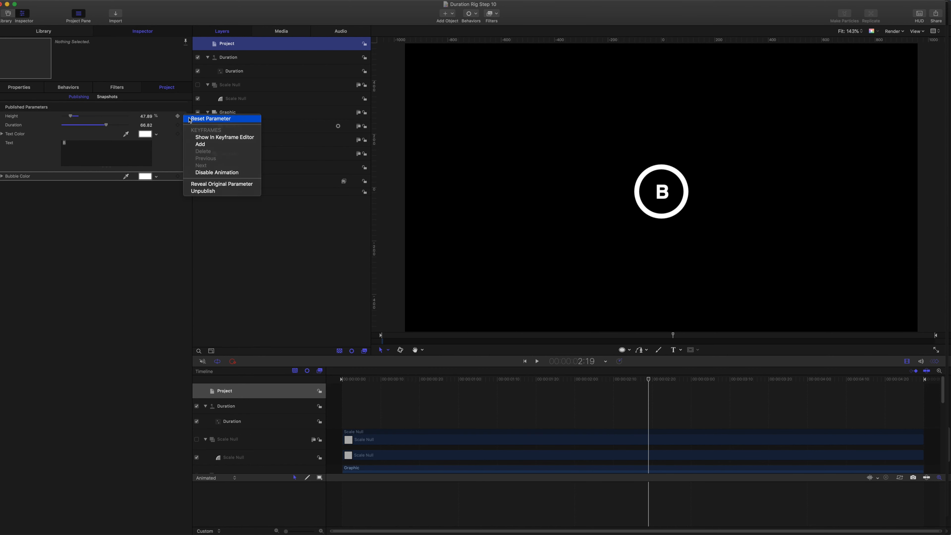
pyautogui.click(210, 119)
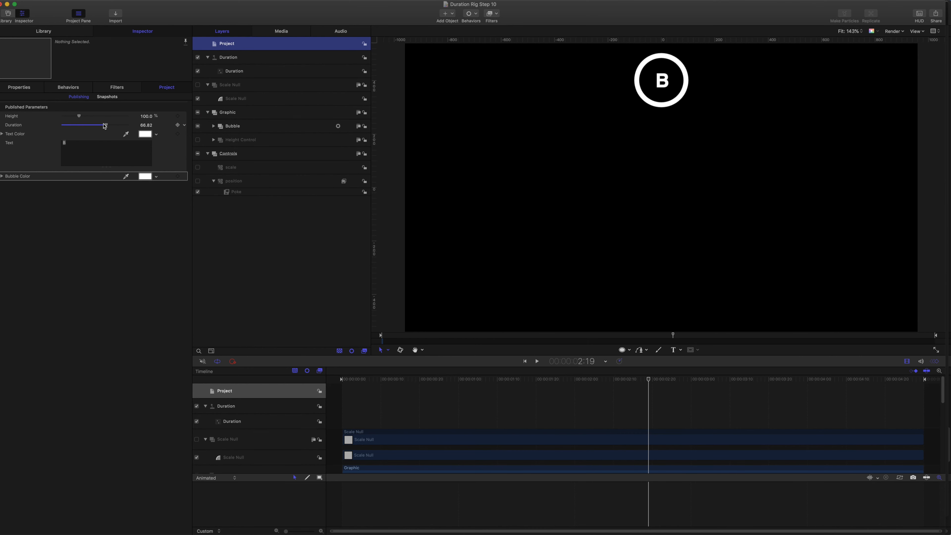
pyautogui.moveTo(106, 126); pyautogui.dragTo(11, 118)
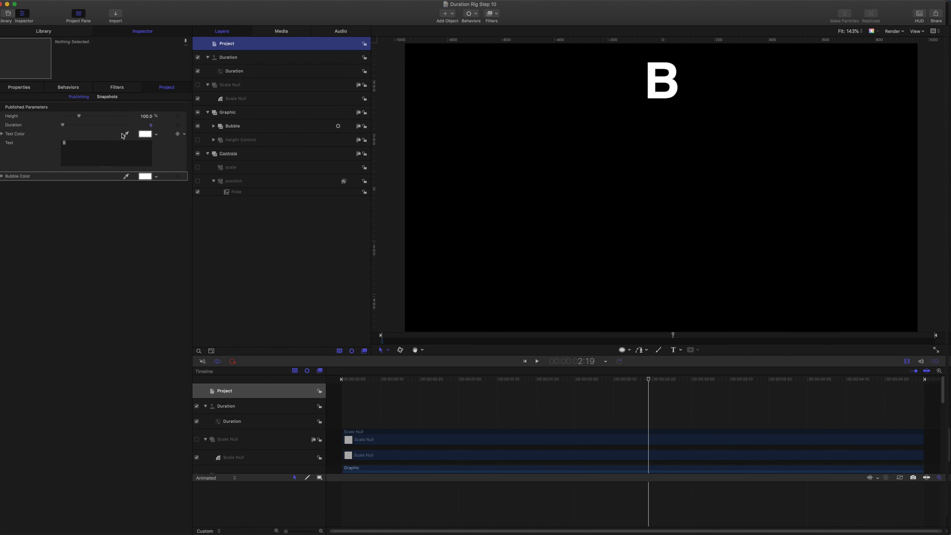
# - Add a Disc Warp distortion filter to the scale solid and set its Radius to 100
pyautogui.click(245, 195)
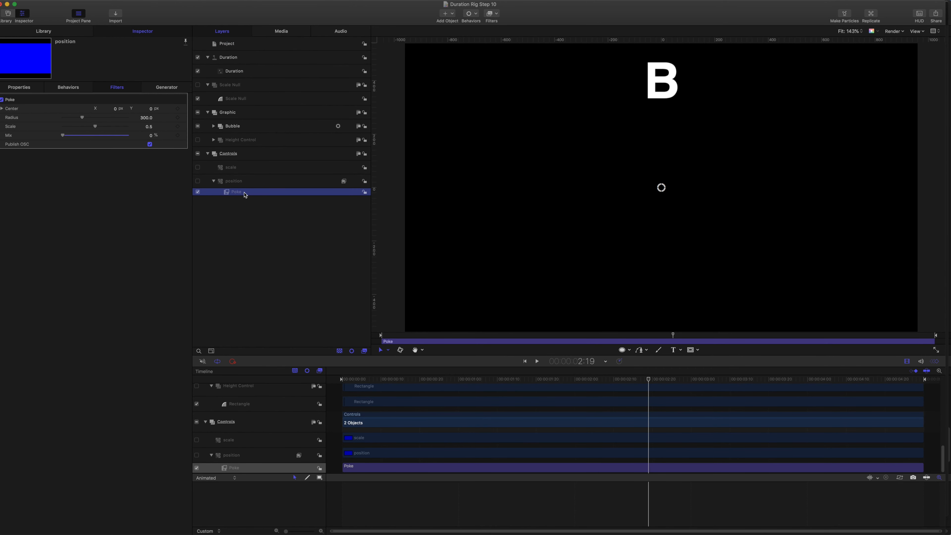
pyautogui.click(242, 170)
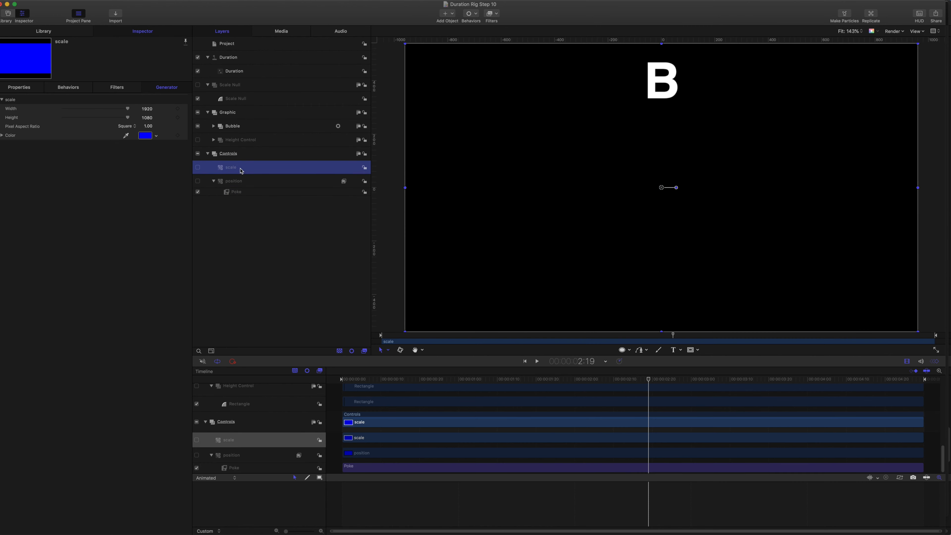
pyautogui.click(499, 17)
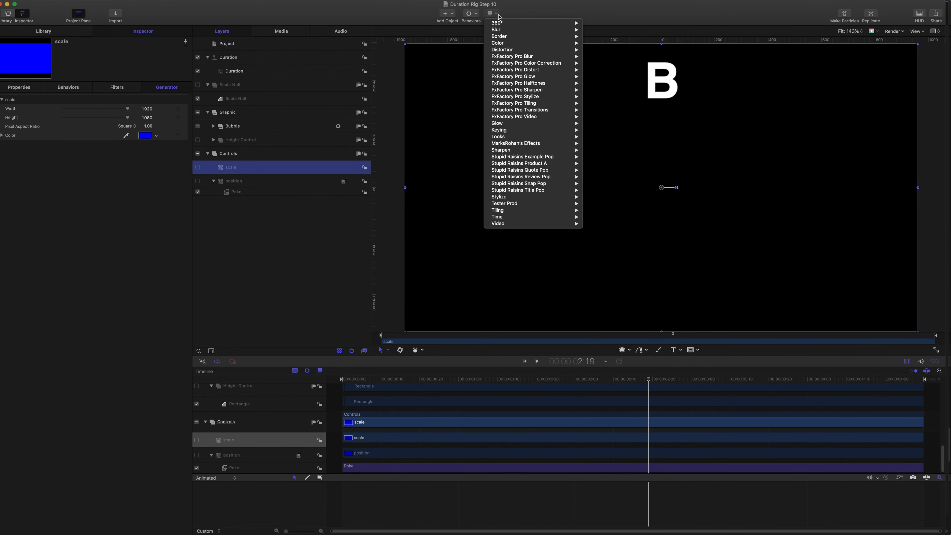
pyautogui.moveTo(507, 49)
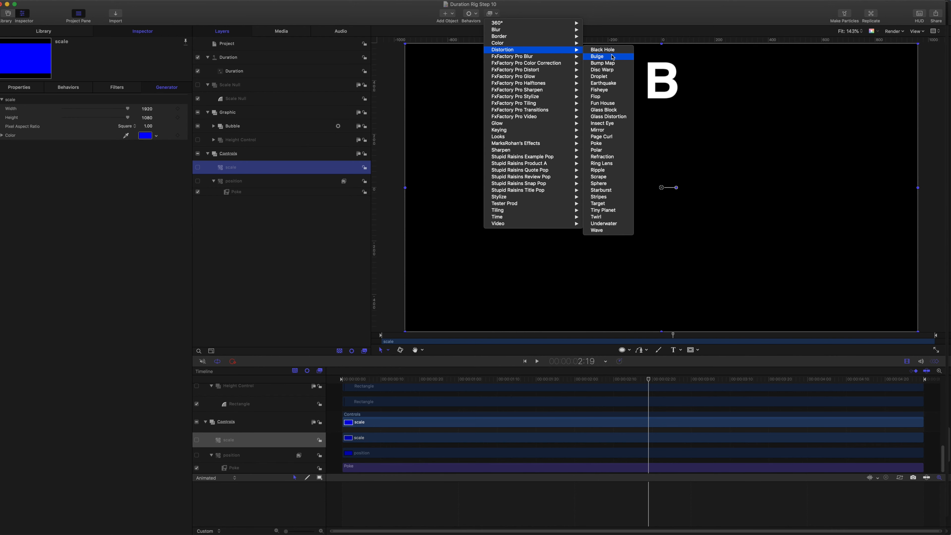
pyautogui.click(603, 70)
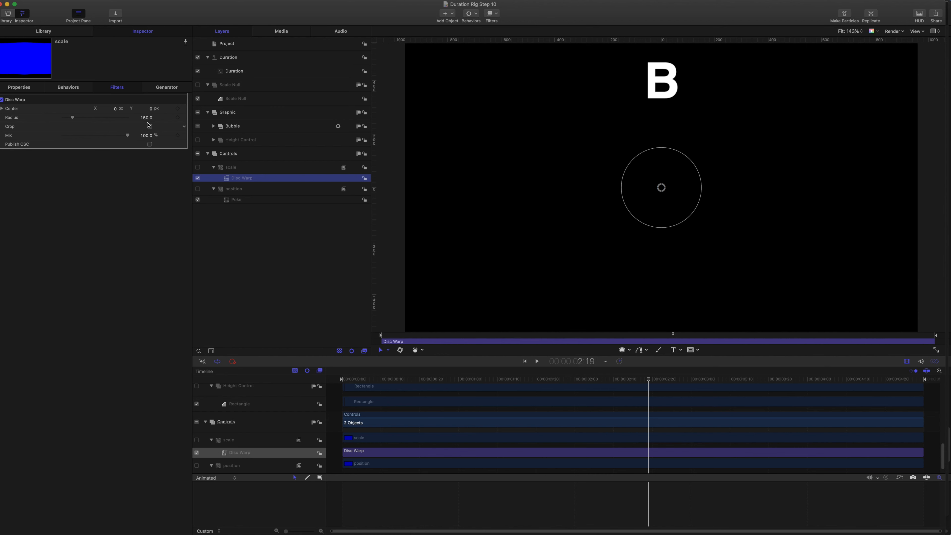
pyautogui.click(147, 118)
pyautogui.write('100')
pyautogui.press('Return')
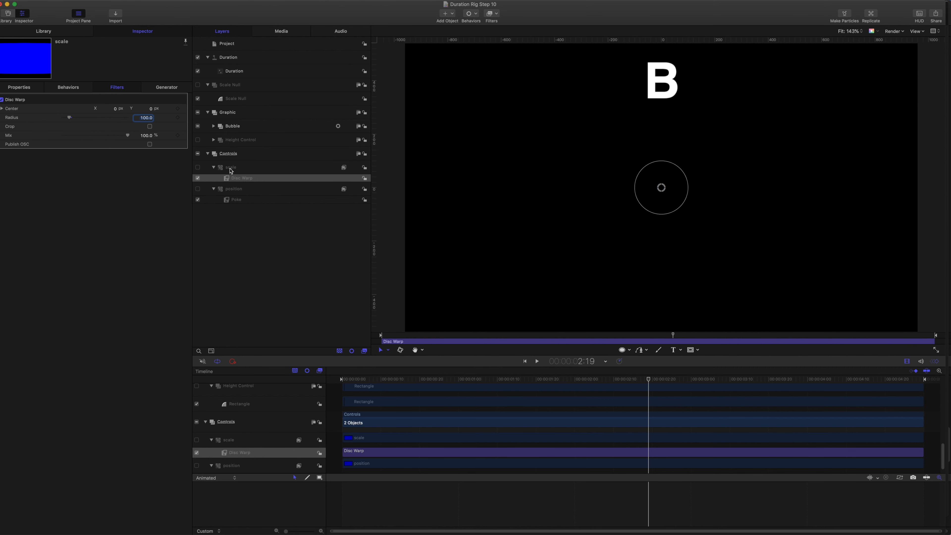
# - Add Link parameter behaviors to the scale solid's Position X and Position Y
pyautogui.click(231, 171)
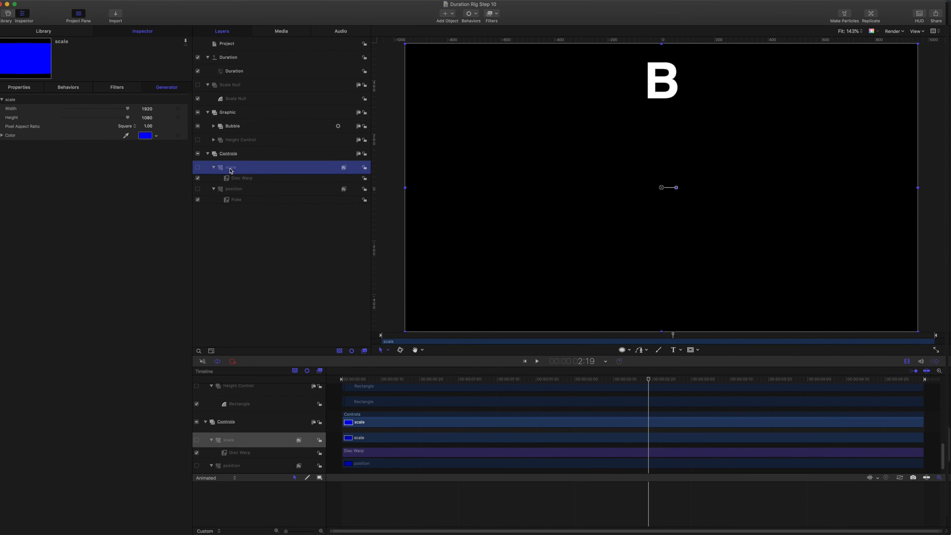
pyautogui.click(18, 87)
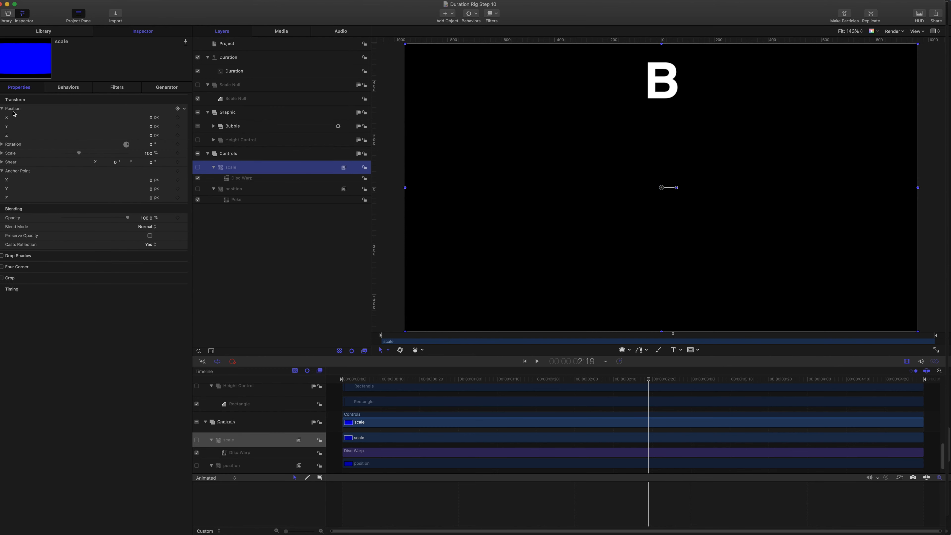
pyautogui.click(186, 117)
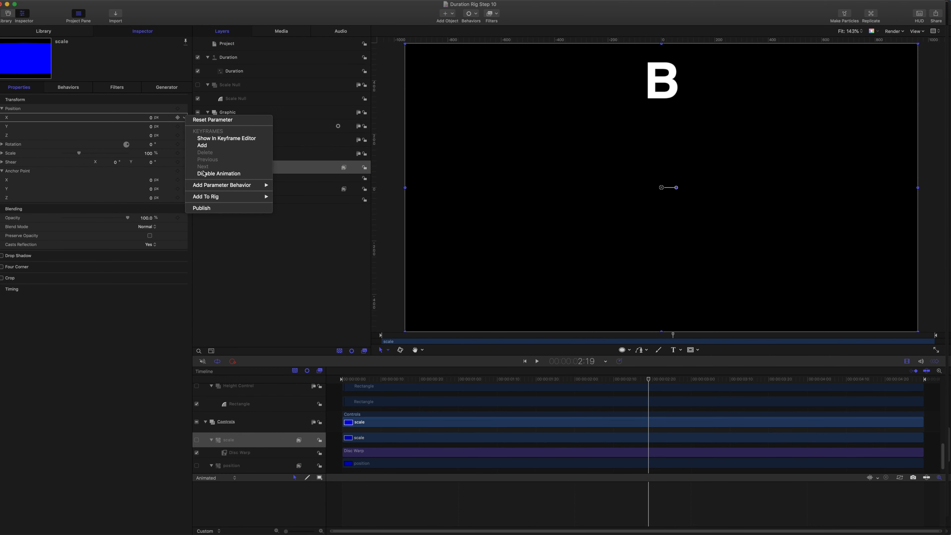
pyautogui.moveTo(254, 187)
pyautogui.click(291, 213)
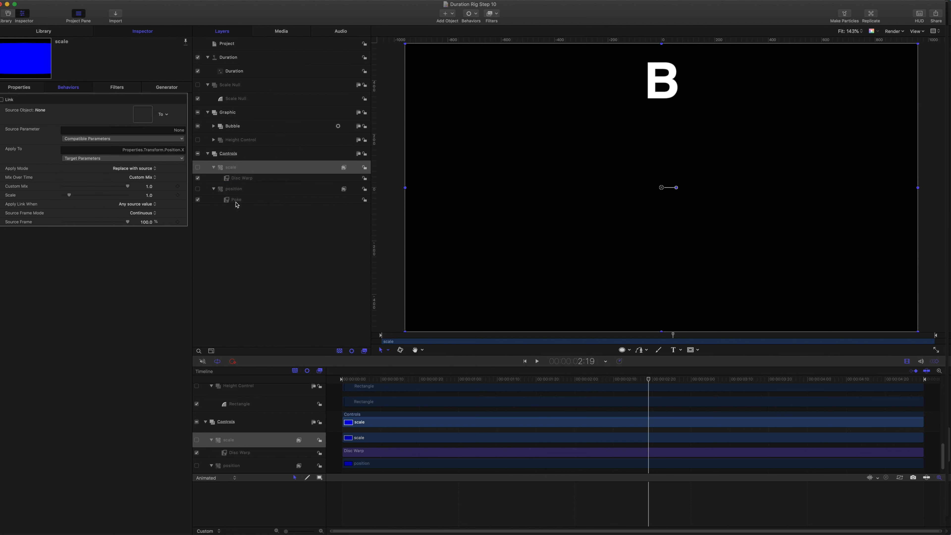
pyautogui.click(21, 87)
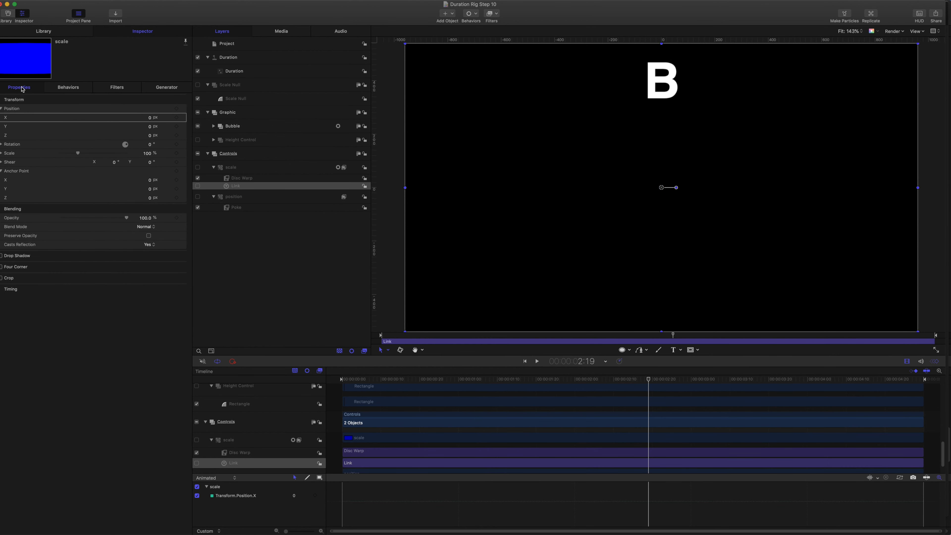
pyautogui.click(184, 127)
pyautogui.moveTo(213, 199)
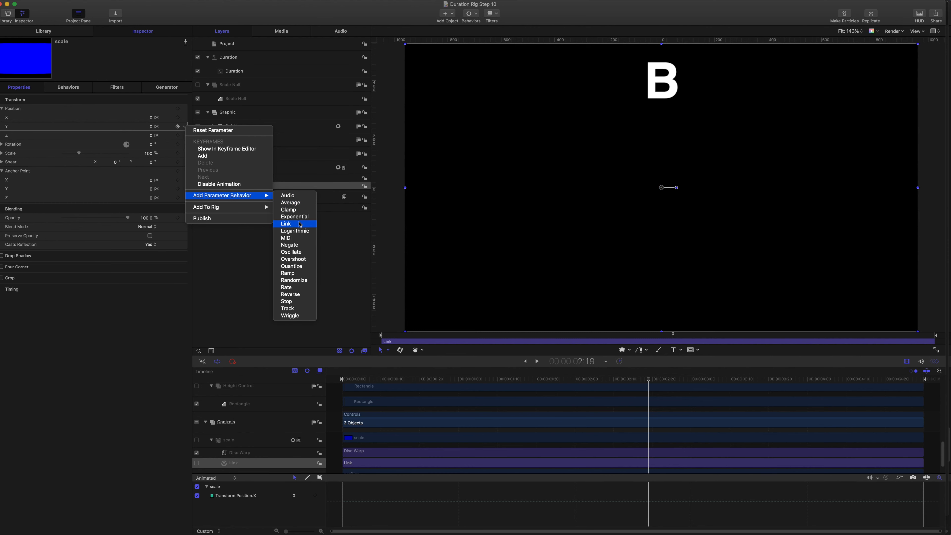
pyautogui.click(288, 223)
# - Rename the scale solid's Position Y link as ypos and its Position X link as xpos
pyautogui.click(244, 188)
pyautogui.click(244, 186)
pyautogui.write('ypos')
pyautogui.press('Return')
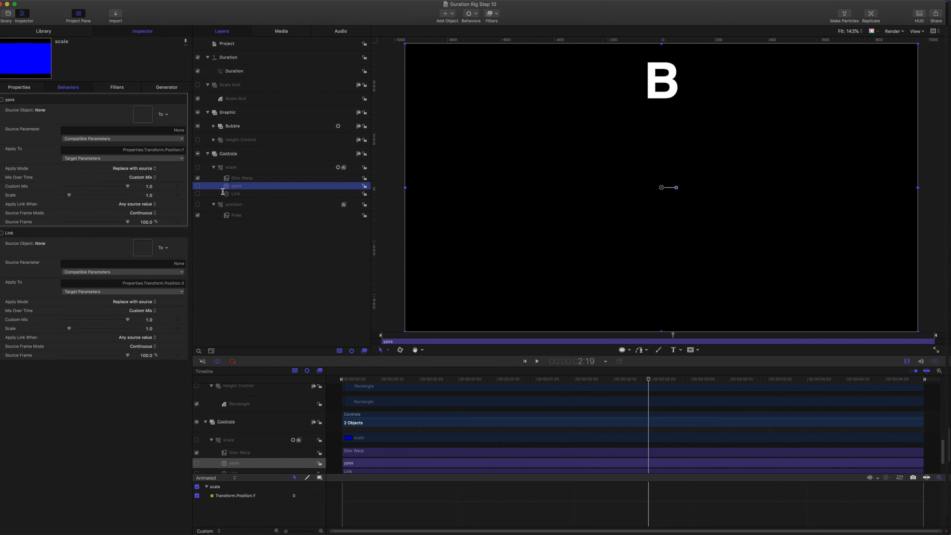
pyautogui.click(235, 194)
pyautogui.click(235, 194)
pyautogui.write('x')
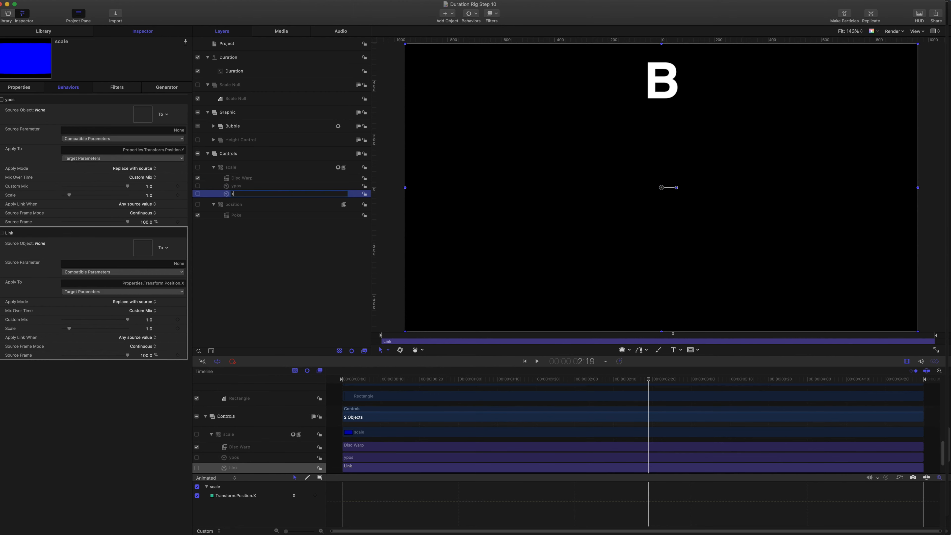
pyautogui.write('pos')
pyautogui.press('Return')
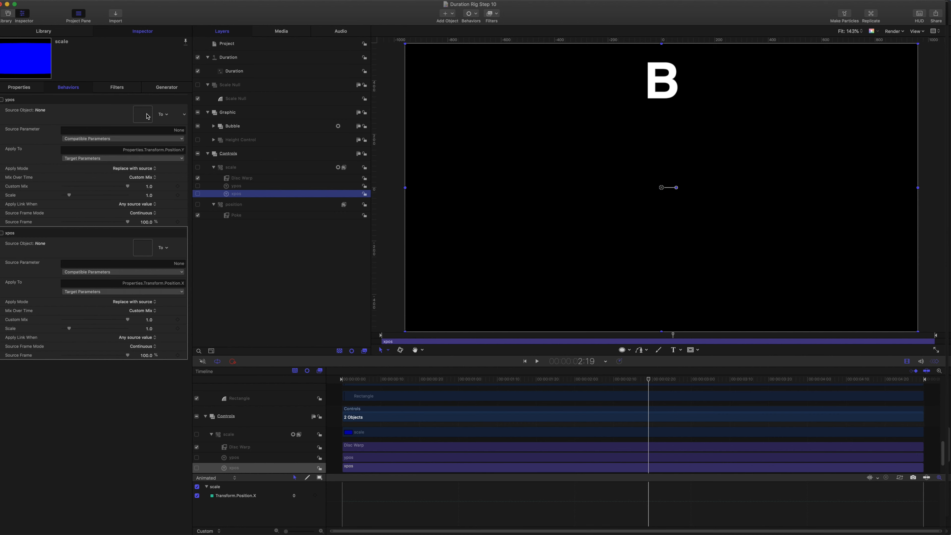
# - Make the position solid the source object of both links and apply ypos to the Disc Warp filter's Center Y
pyautogui.moveTo(237, 208); pyautogui.dragTo(143, 114)
pyautogui.moveTo(238, 209); pyautogui.dragTo(152, 257)
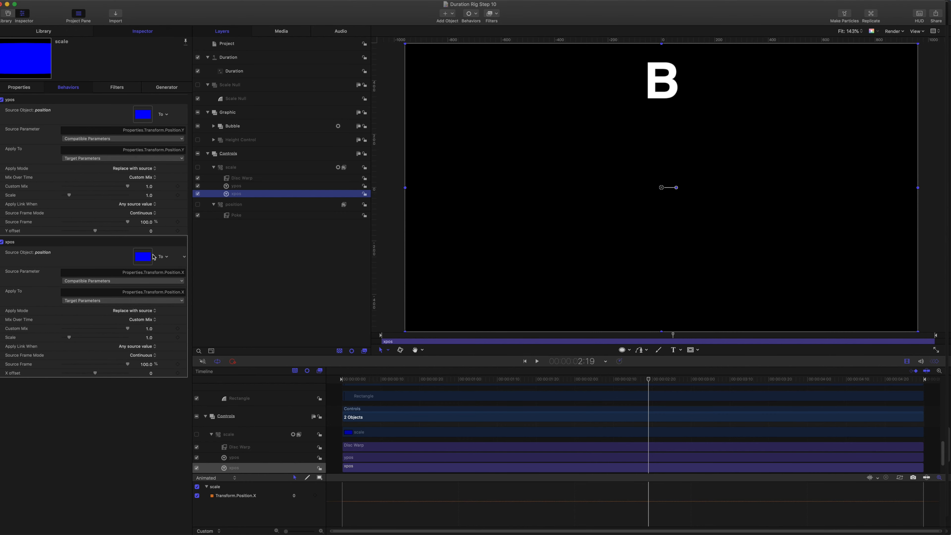
pyautogui.click(167, 160)
pyautogui.moveTo(163, 179)
pyautogui.moveTo(204, 179)
pyautogui.moveTo(252, 179)
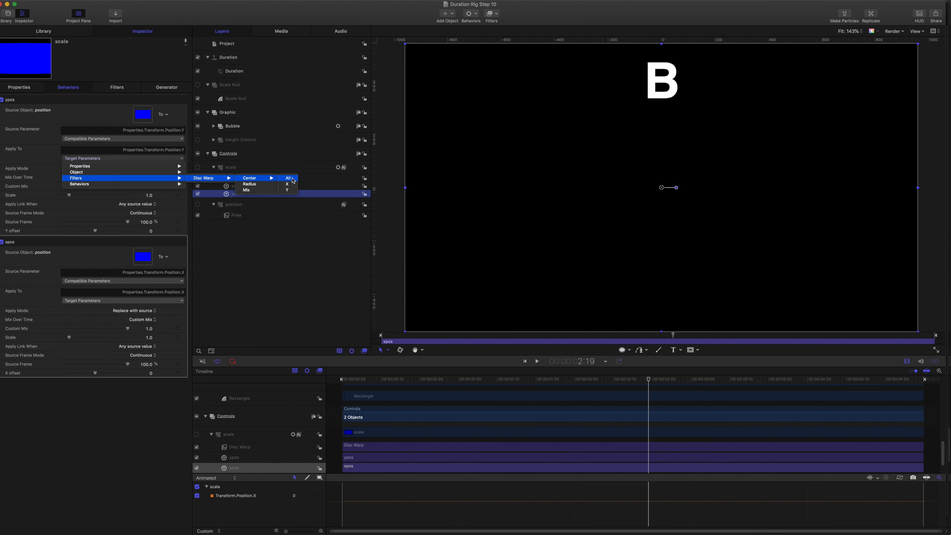
pyautogui.click(287, 191)
# - Set the source parameter of the scale solid's ypos link to the position solid's Poke filter Center Y
pyautogui.click(181, 140)
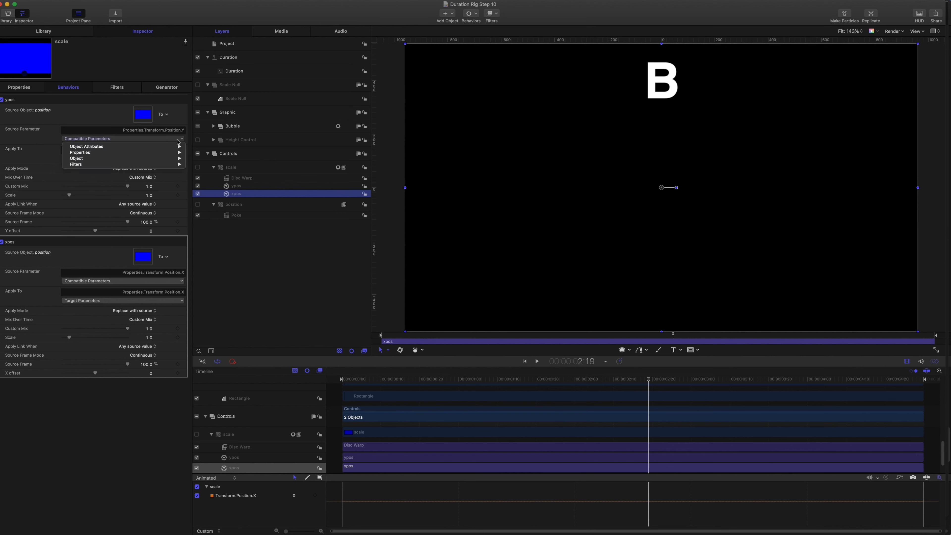
pyautogui.moveTo(172, 165)
pyautogui.moveTo(203, 166)
pyautogui.moveTo(241, 166)
pyautogui.click(276, 171)
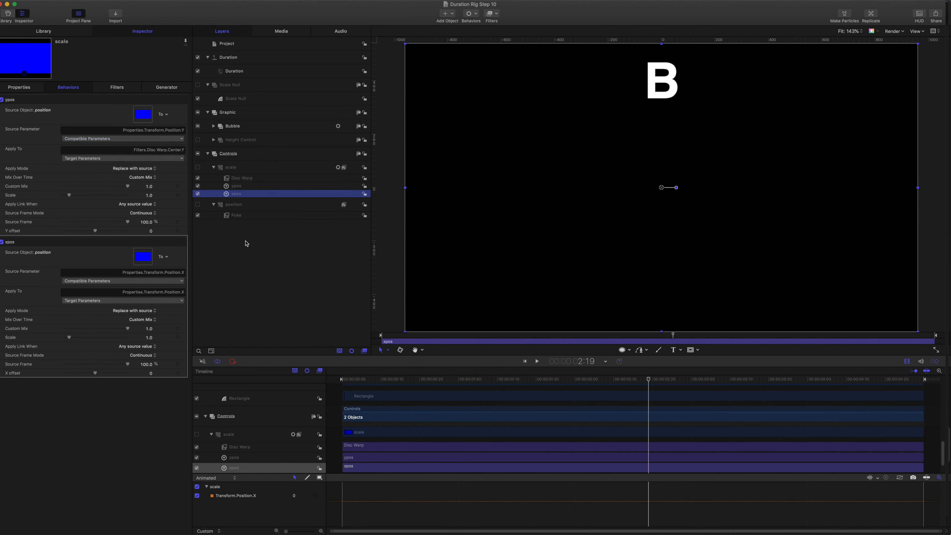
# - Apply the scale solid's xpos link to the Disc Warp filter's Center X
pyautogui.click(177, 301)
pyautogui.moveTo(169, 320)
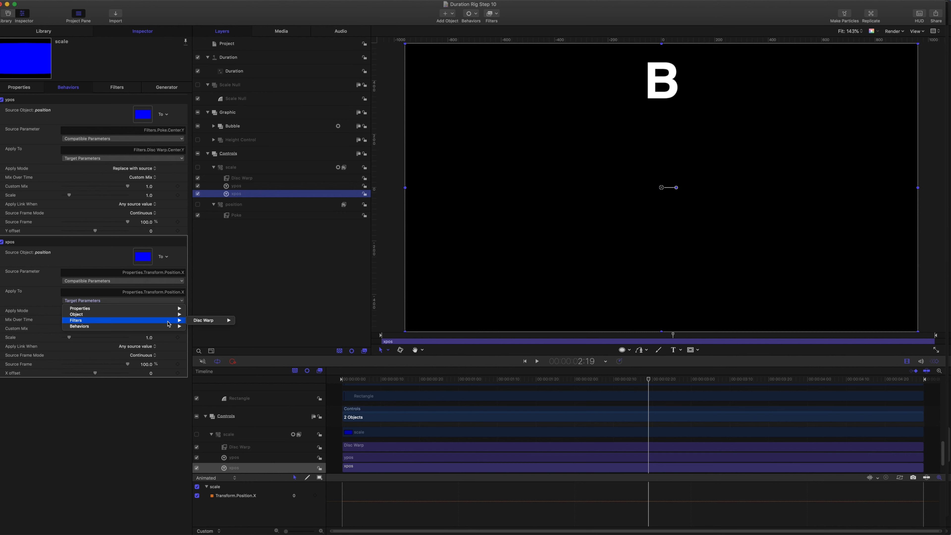
pyautogui.moveTo(203, 323)
pyautogui.moveTo(251, 321)
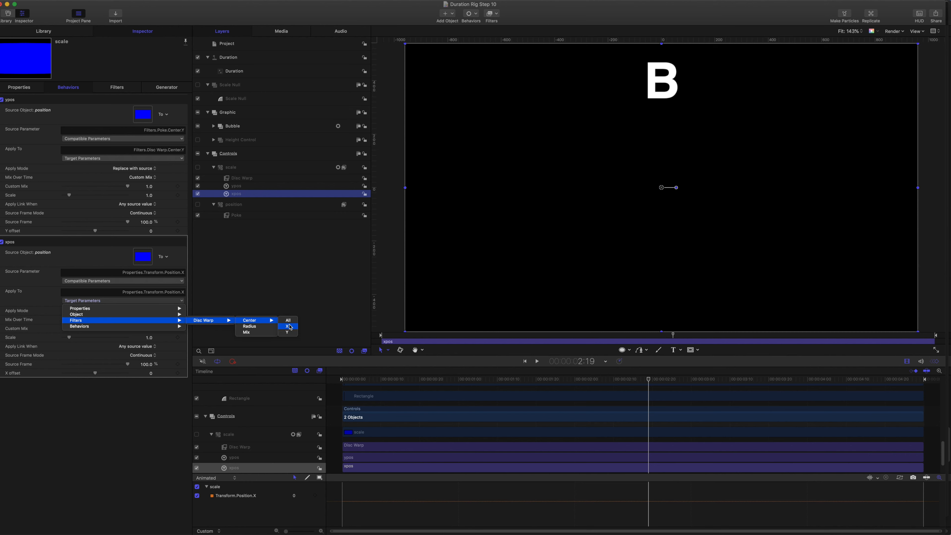
pyautogui.click(288, 326)
# - Set the xpos link's source parameter to Poke Center X, and check the Disc Warp and Poke filters on the canvas
pyautogui.click(179, 281)
pyautogui.moveTo(158, 302)
pyautogui.moveTo(216, 307)
pyautogui.moveTo(262, 308)
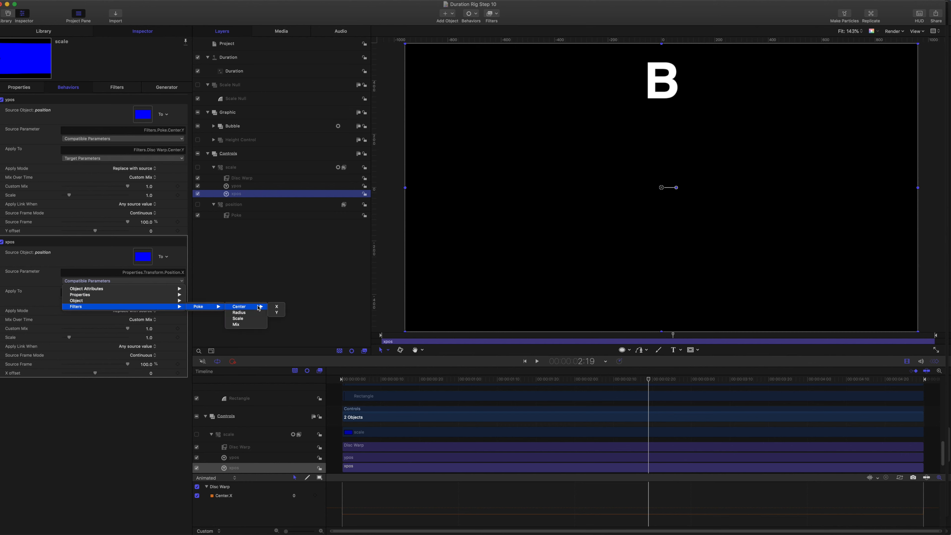
pyautogui.click(281, 307)
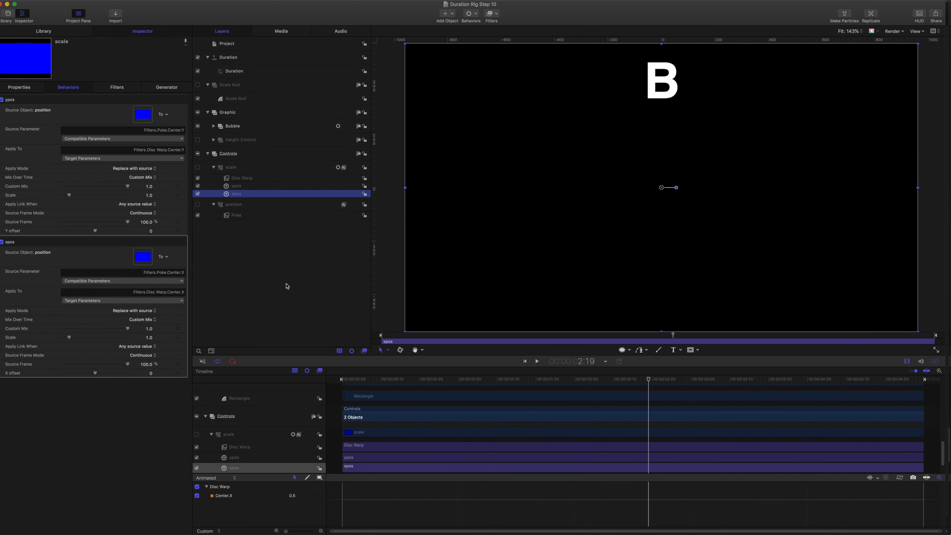
pyautogui.click(242, 178)
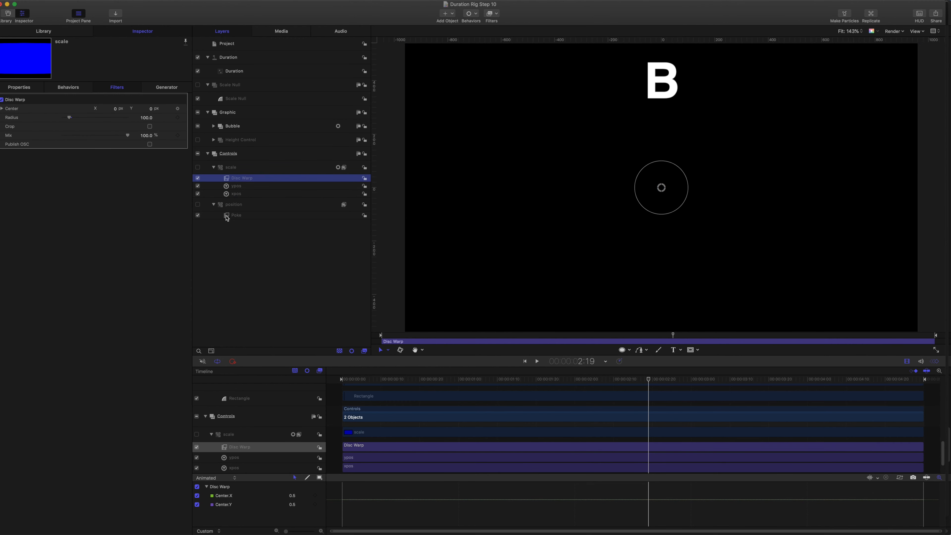
pyautogui.click(236, 216)
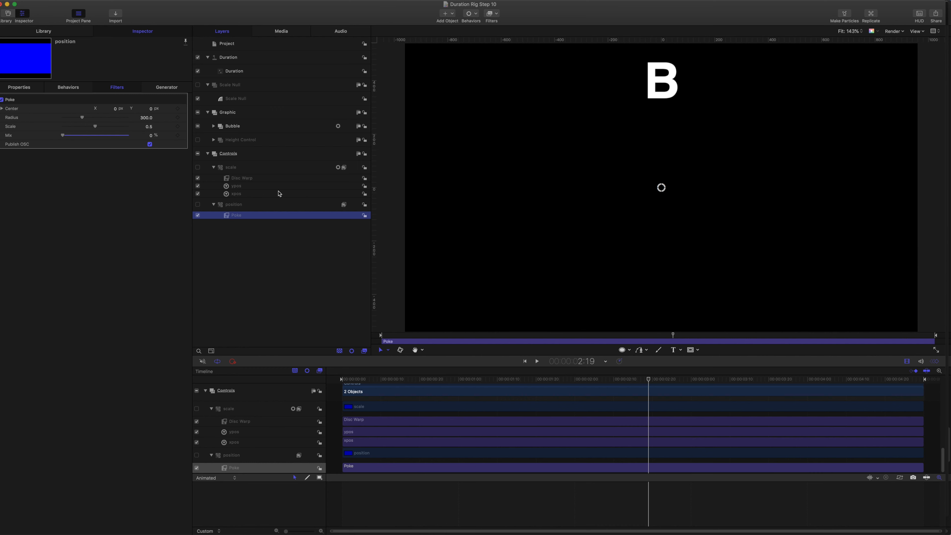
# - Add Link parameter behaviors to the Graphic group's Position X and Position Y
pyautogui.click(230, 112)
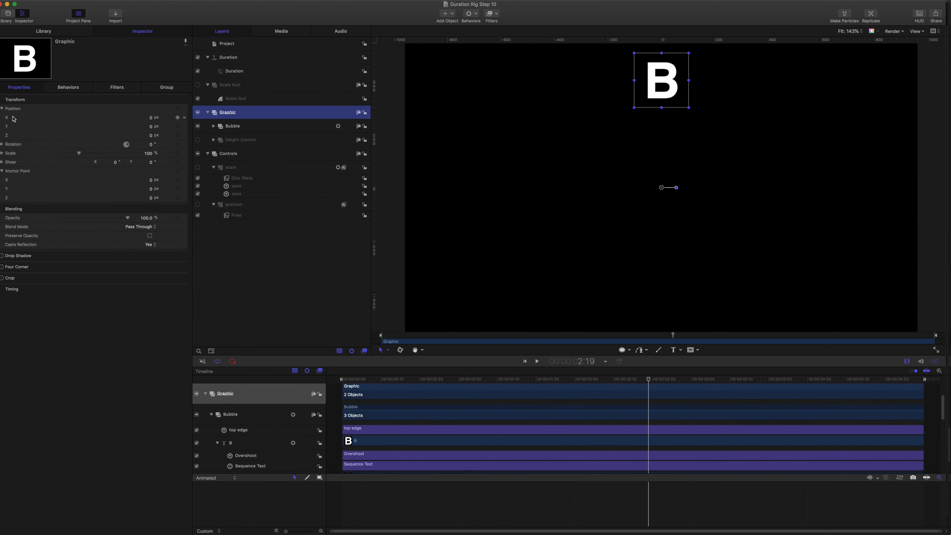
pyautogui.click(13, 119)
pyautogui.click(184, 117)
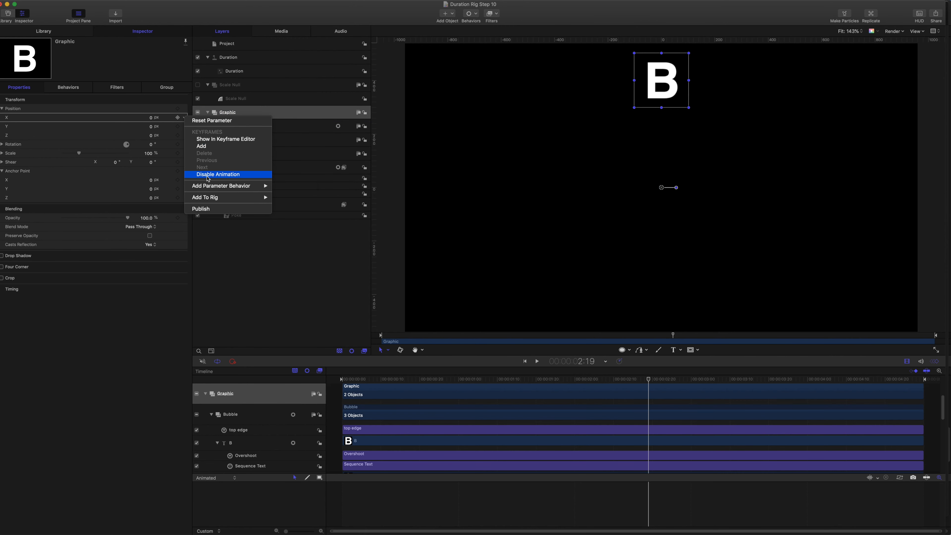
pyautogui.moveTo(225, 186)
pyautogui.click(299, 215)
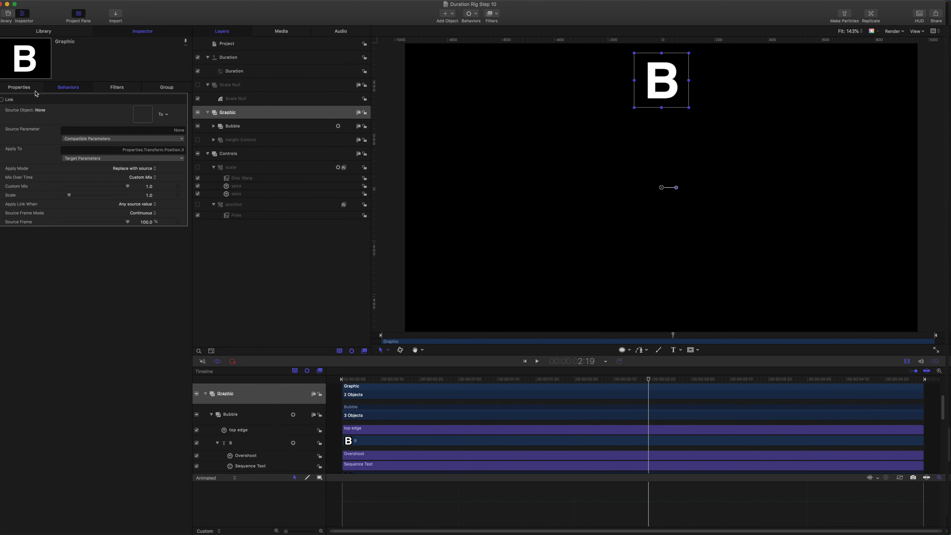
pyautogui.click(19, 87)
pyautogui.click(14, 127)
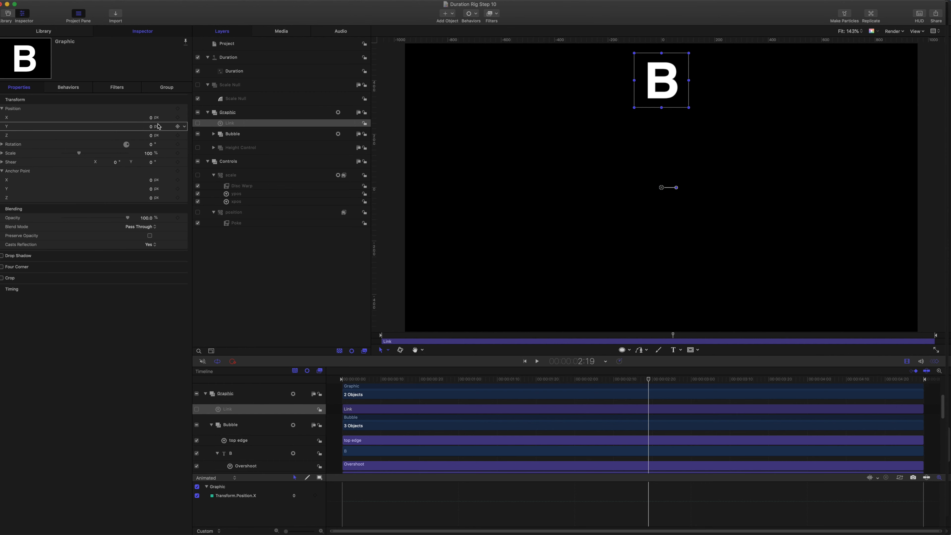
pyautogui.click(184, 127)
pyautogui.moveTo(224, 195)
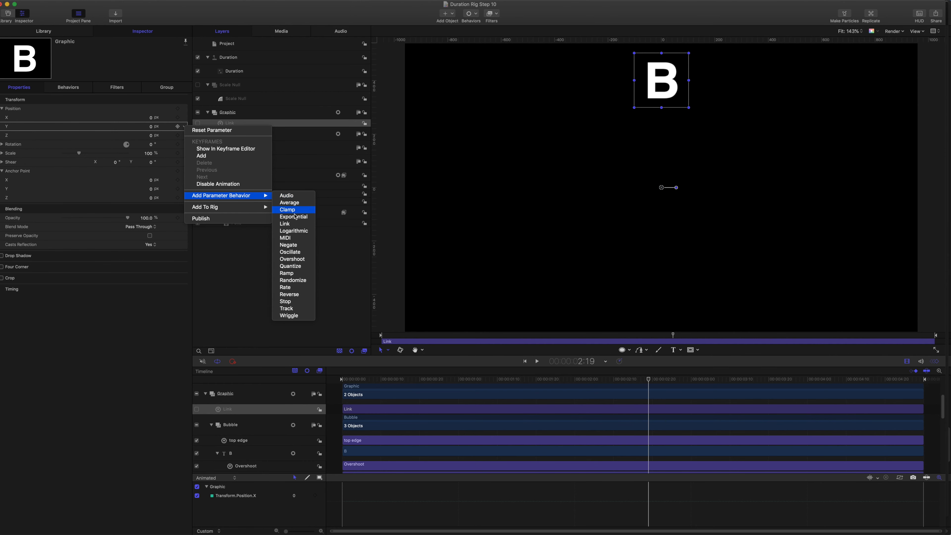
pyautogui.click(296, 223)
# - Rename the Graphic group's Position Y link as ypos and its Position X link as xpos
pyautogui.doubleClick(237, 123)
pyautogui.press('BackSpace')
pyautogui.press('BackSpace')
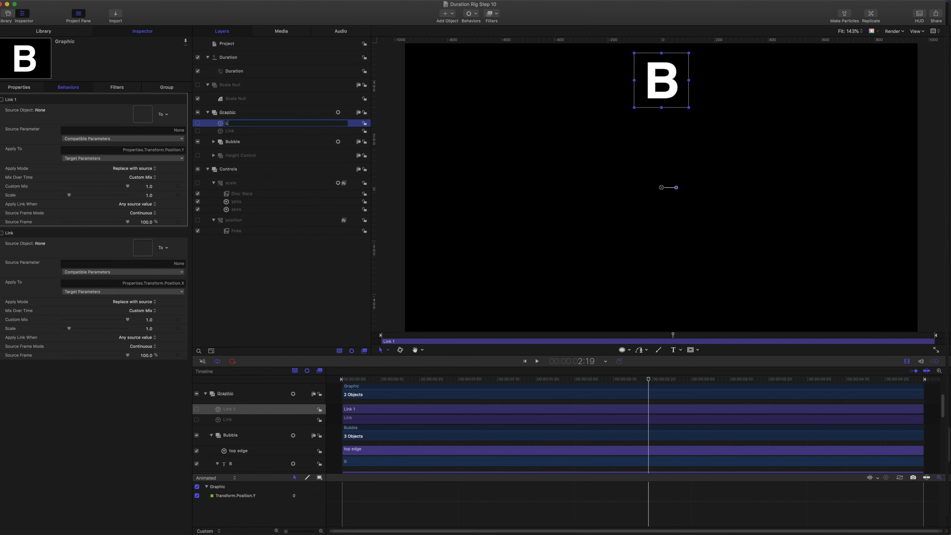
pyautogui.write('ypos')
pyautogui.press('Return')
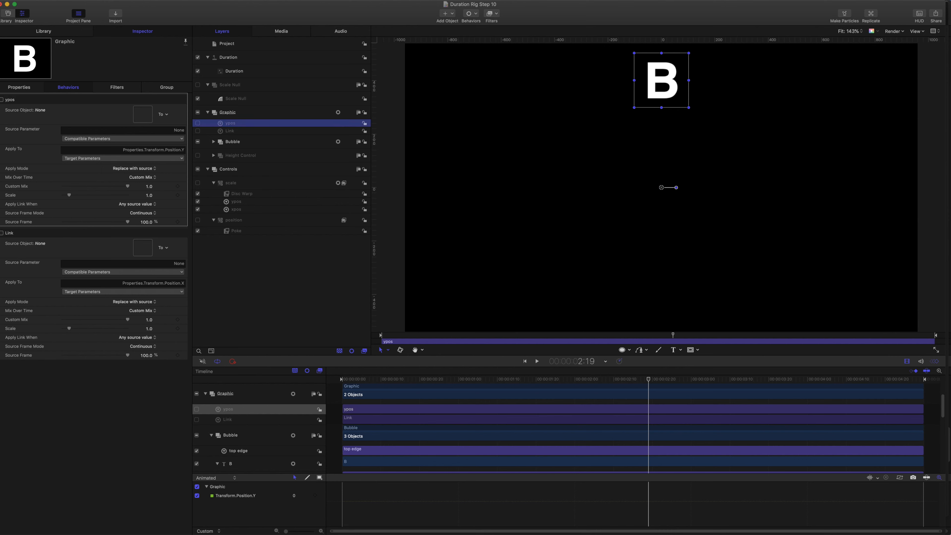
pyautogui.doubleClick(231, 131)
pyautogui.write('xpos')
pyautogui.press('Return')
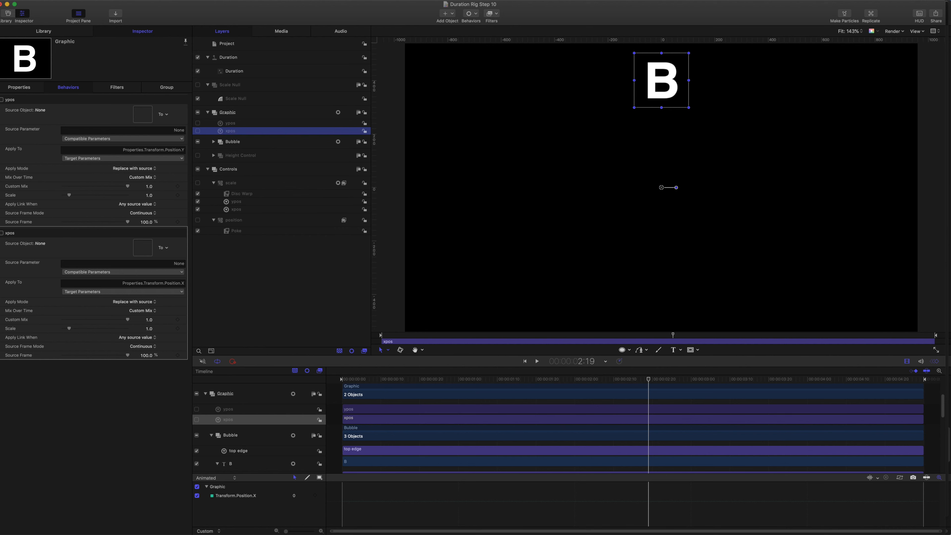
# - Add Link parameter behaviors to the Graphic group's Scale X and Scale Y
pyautogui.click(27, 88)
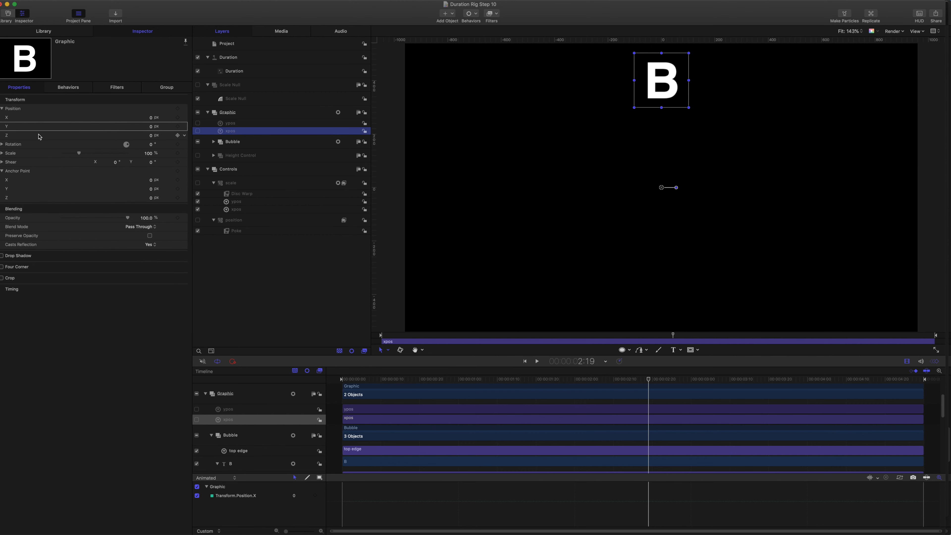
pyautogui.click(2, 154)
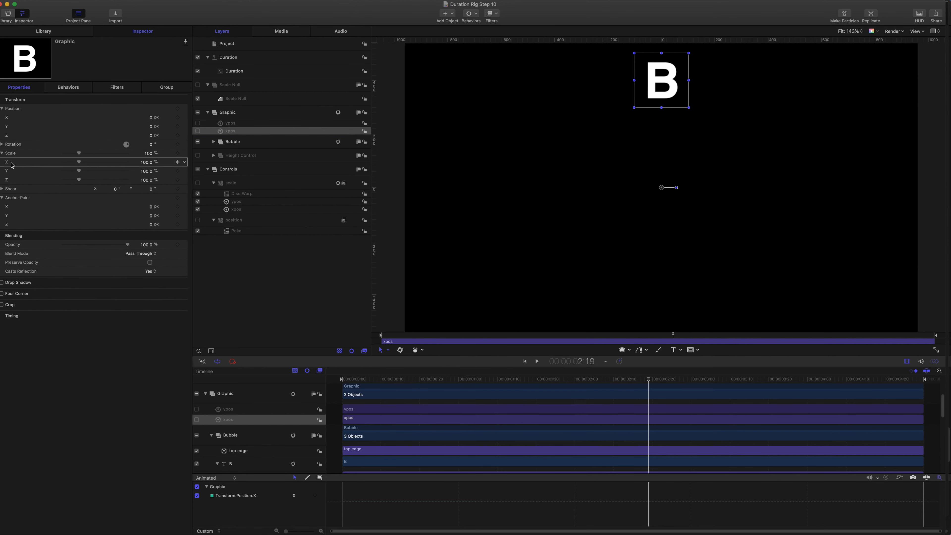
pyautogui.click(184, 162)
pyautogui.moveTo(243, 230)
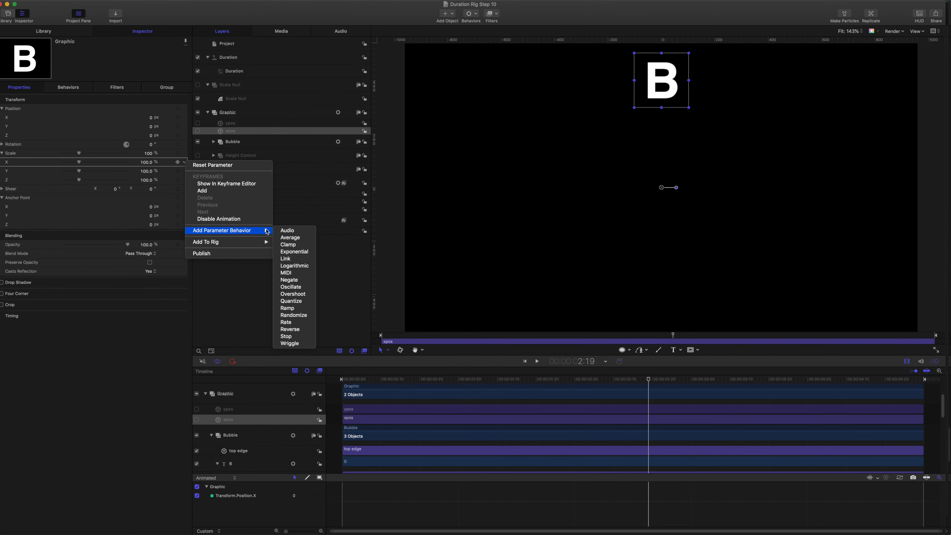
pyautogui.click(290, 259)
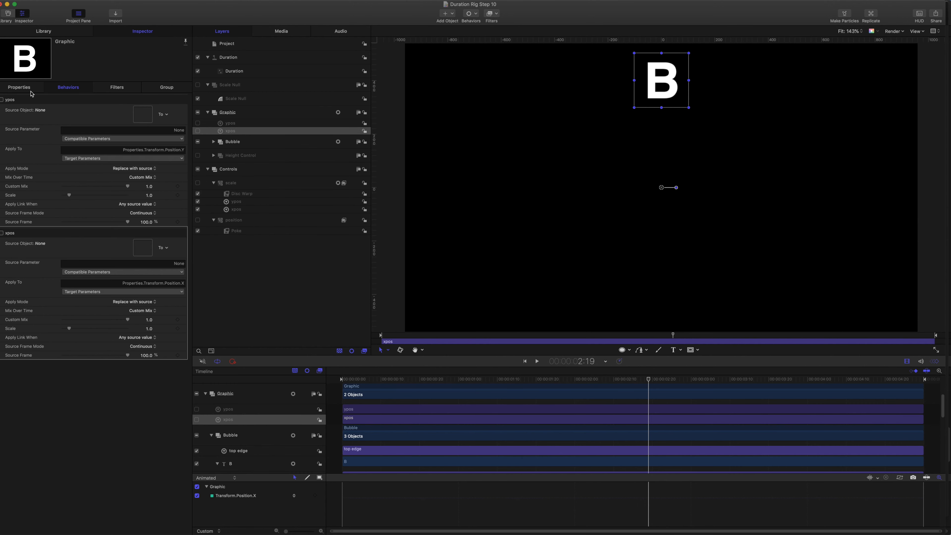
pyautogui.click(27, 88)
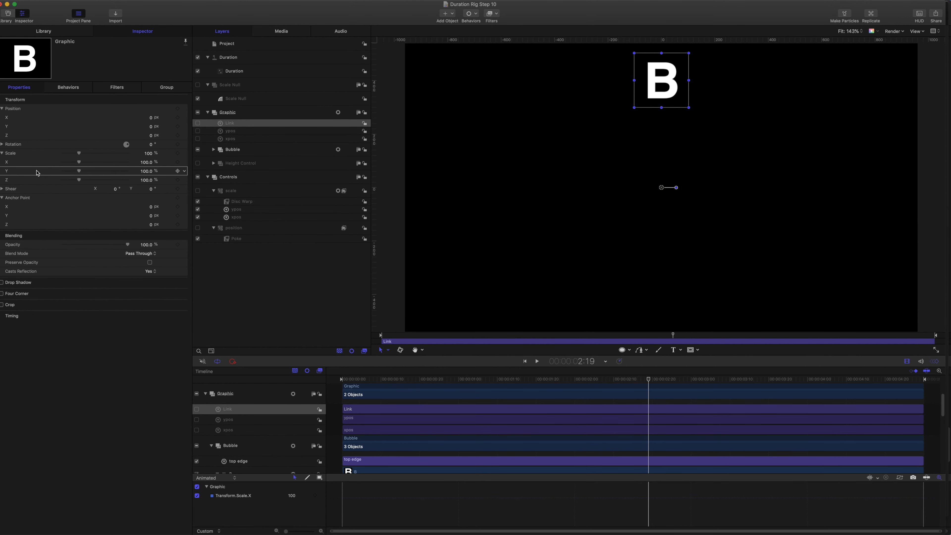
pyautogui.click(184, 172)
pyautogui.moveTo(255, 240)
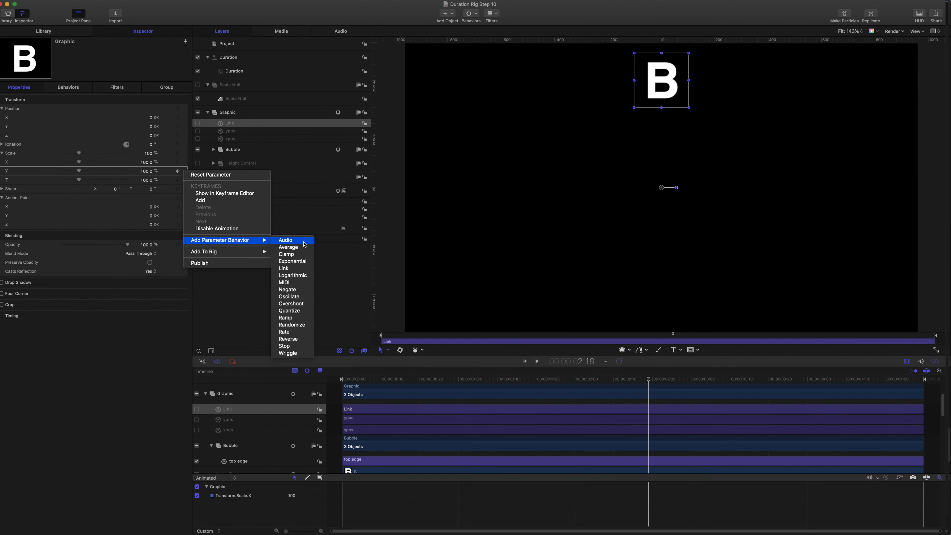
pyautogui.click(283, 269)
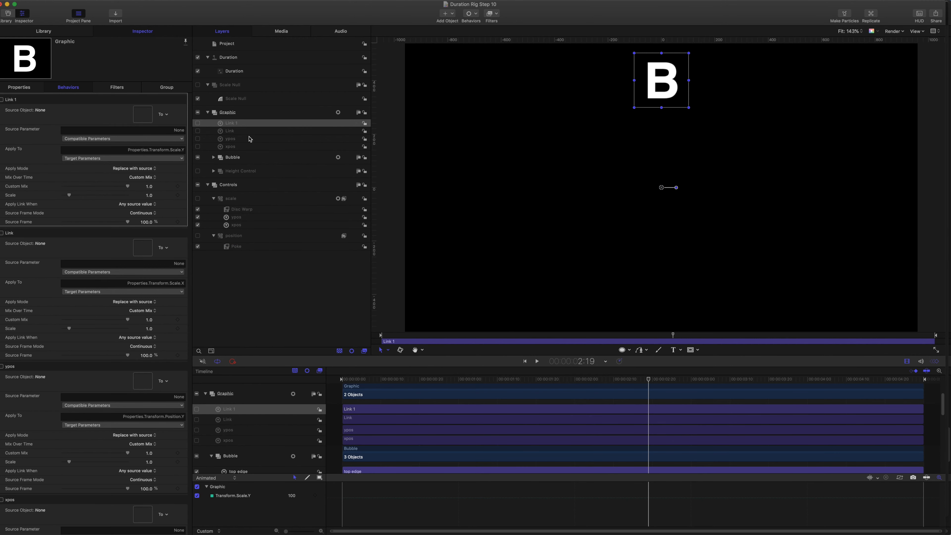
# - Rename the Graphic group's Scale Y link as yscale and its Scale X link as xscale
pyautogui.doubleClick(237, 124)
pyautogui.press('BackSpace')
pyautogui.press('BackSpace')
pyautogui.press('BackSpace')
pyautogui.press('BackSpace')
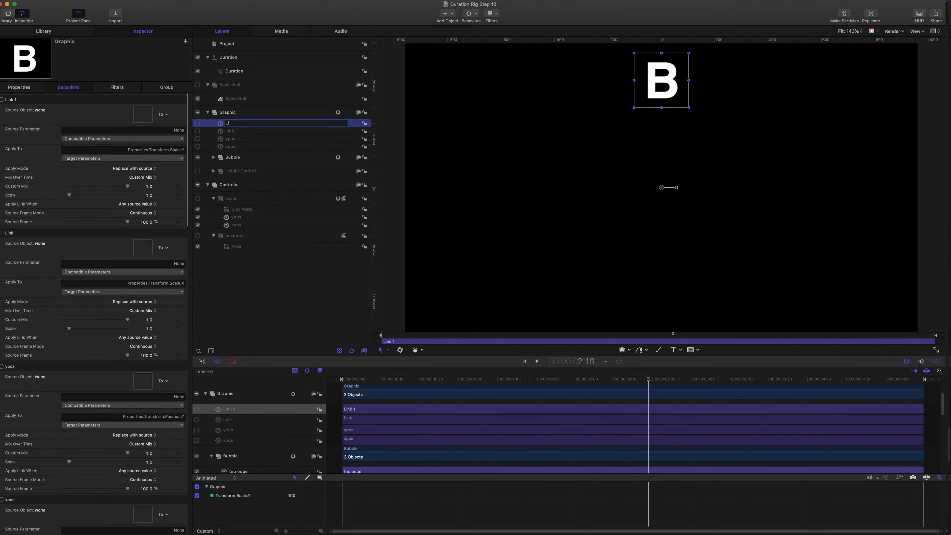
pyautogui.write('yscale')
pyautogui.press('Return')
pyautogui.doubleClick(240, 131)
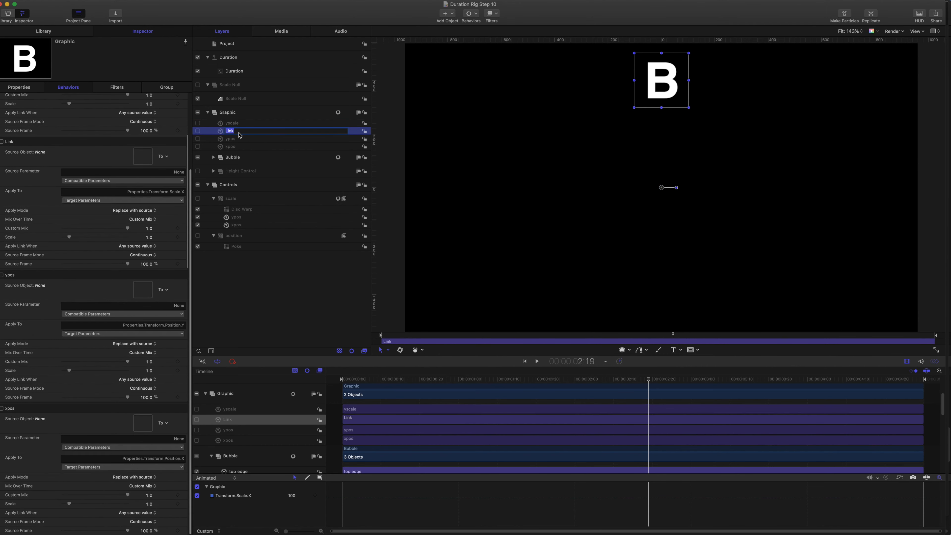
pyautogui.write('xscale')
pyautogui.press('Return')
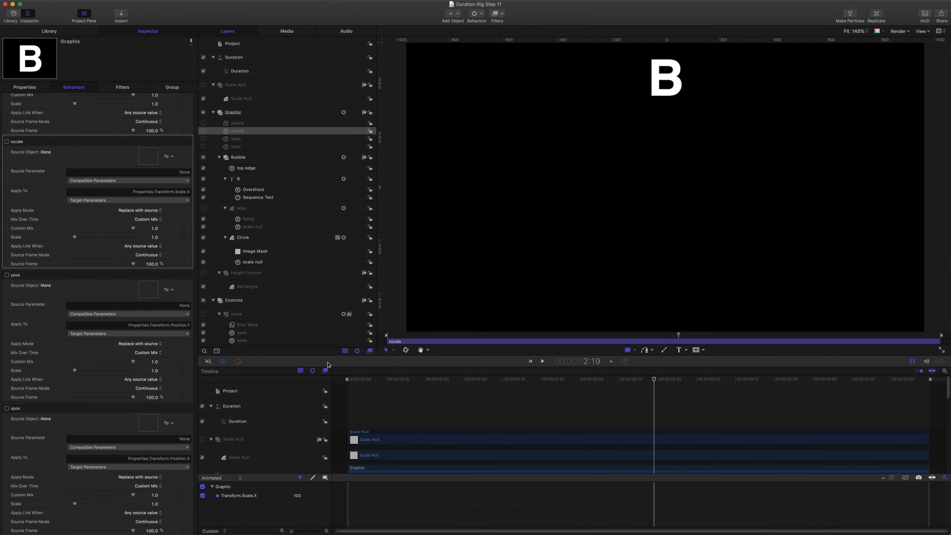
# - Make the scale solid in the Controls group the source object of the Graphic group's yscale and xscale links
pyautogui.click(248, 125)
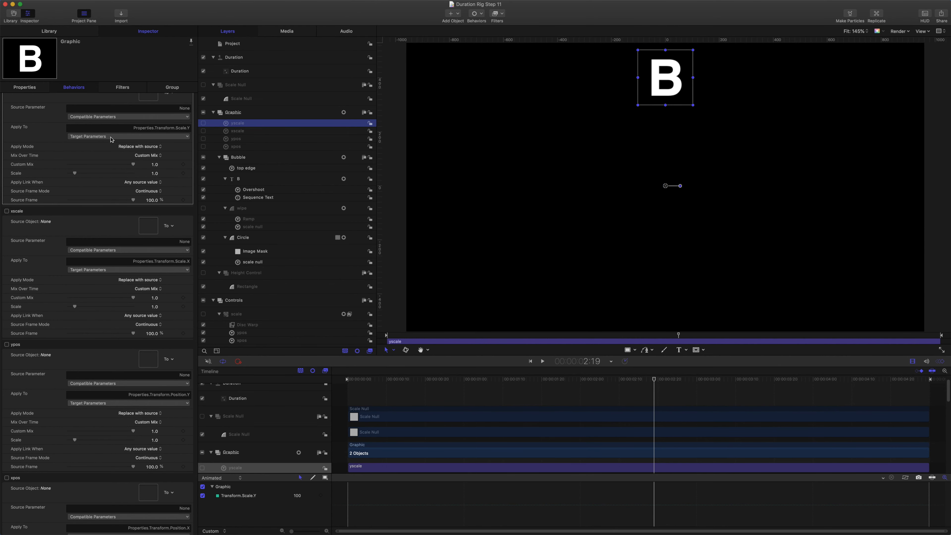
pyautogui.scroll(3, 156, 125)
pyautogui.scroll(-1, 161, 124)
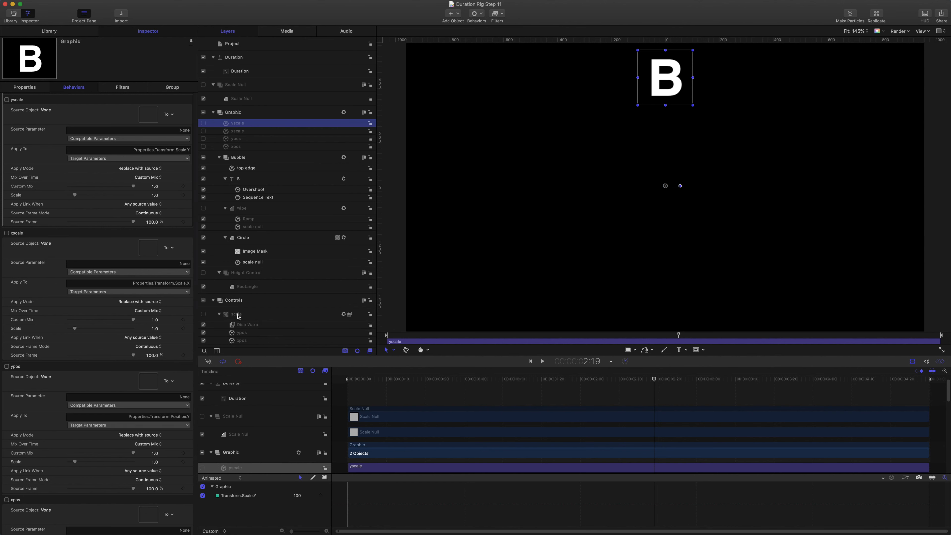
pyautogui.moveTo(146, 117); pyautogui.dragTo(146, 116)
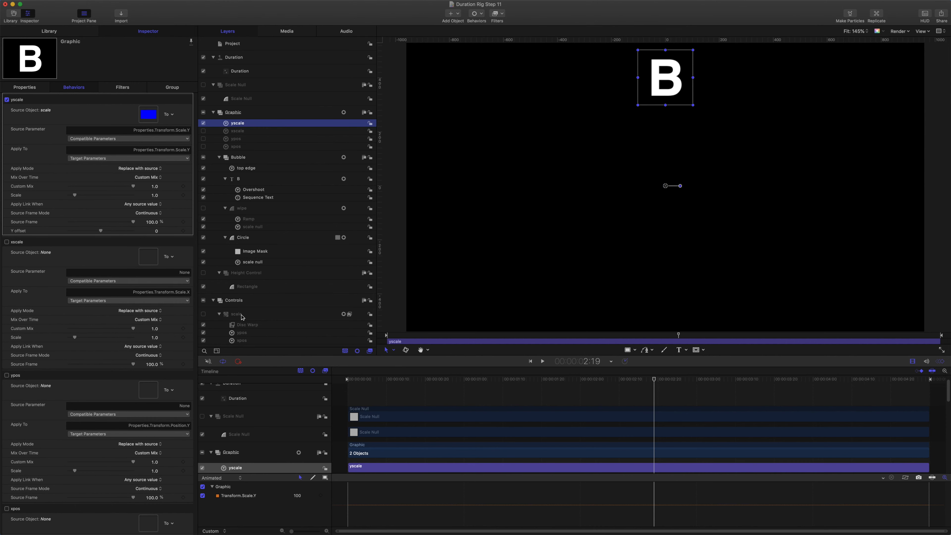
pyautogui.moveTo(147, 258); pyautogui.dragTo(147, 258)
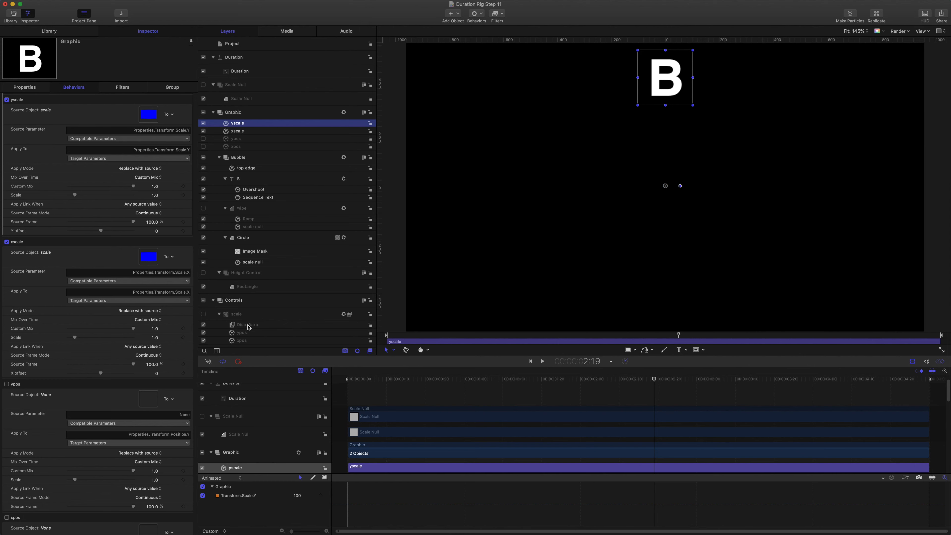
# - Set the source parameter of both the yscale and xscale links to the Disc Warp filter's Radius
pyautogui.click(176, 139)
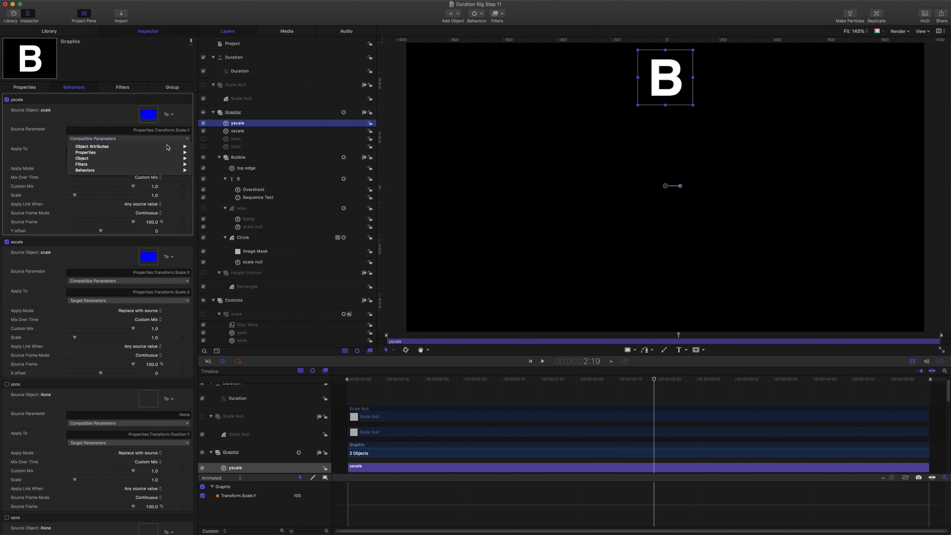
pyautogui.moveTo(161, 165)
pyautogui.moveTo(211, 167)
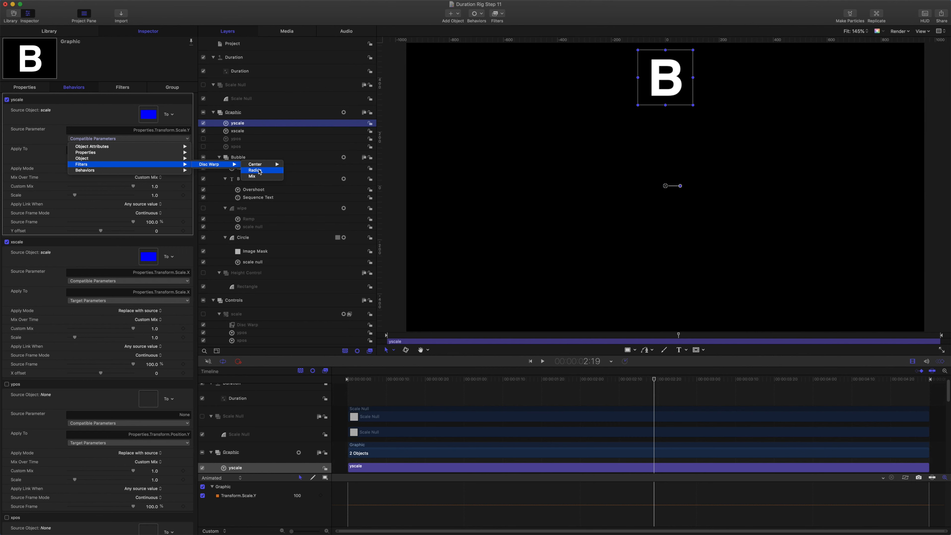
pyautogui.click(256, 170)
pyautogui.click(180, 282)
pyautogui.moveTo(157, 307)
pyautogui.moveTo(232, 307)
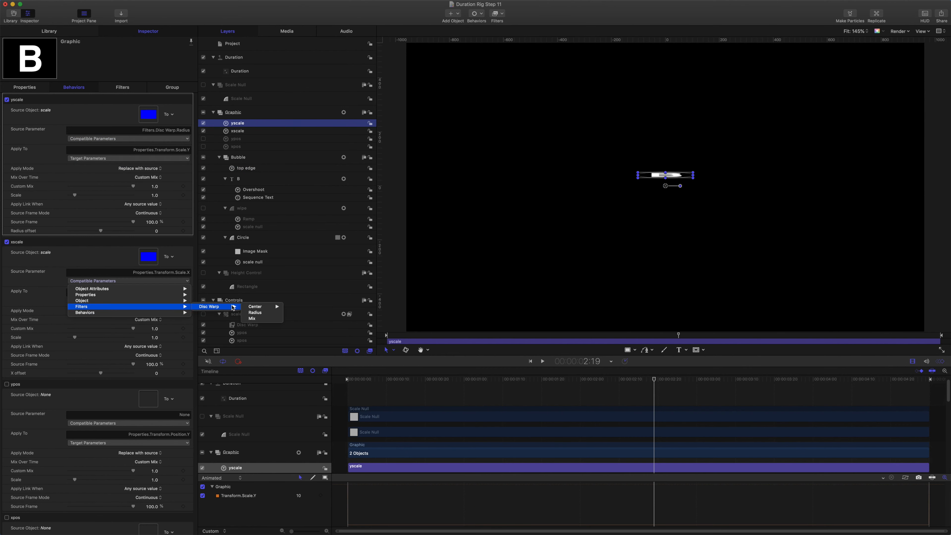
pyautogui.click(257, 315)
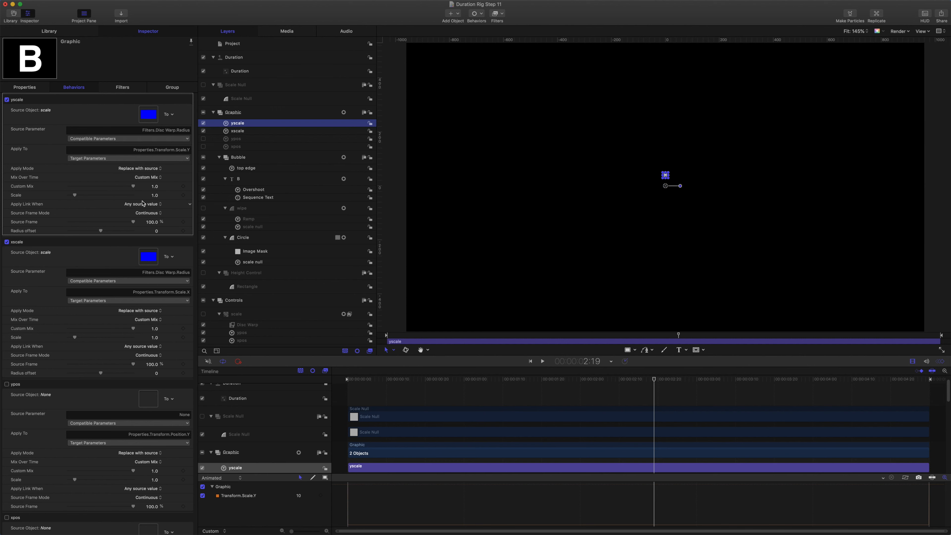
# - Set the Scale multiplier of the Graphic group's yscale link to 10
pyautogui.click(154, 195)
pyautogui.write('10')
pyautogui.press('Return')
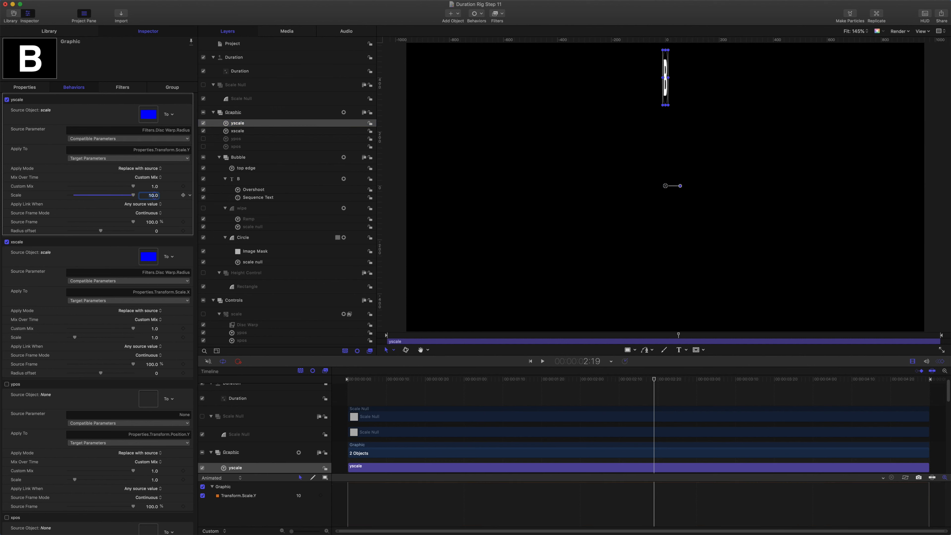
# - Set the Scale multiplier of the Graphic group's xscale link to 10
pyautogui.click(154, 337)
pyautogui.write('1')
pyautogui.press('Return')
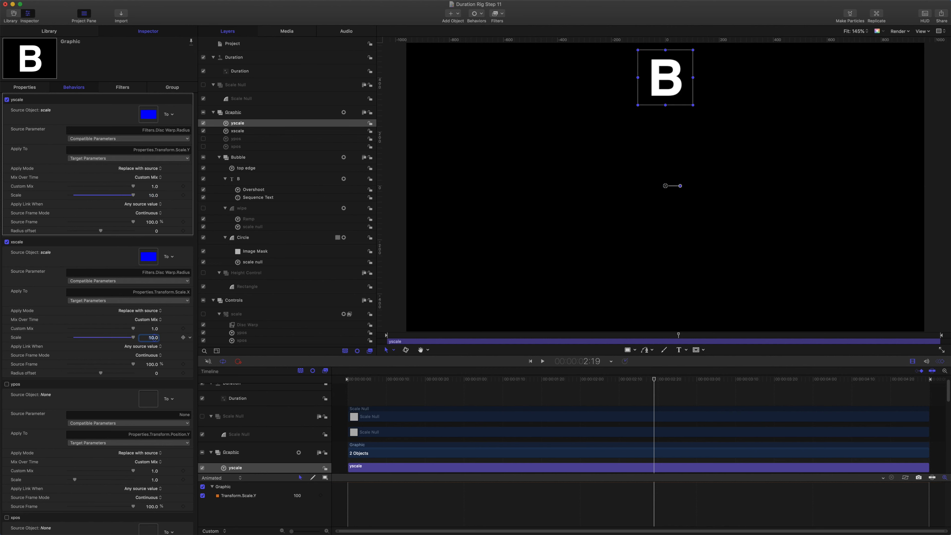
# - Make the position solid in the Controls group the source object of the Graphic group's ypos and xpos links
pyautogui.click(241, 141)
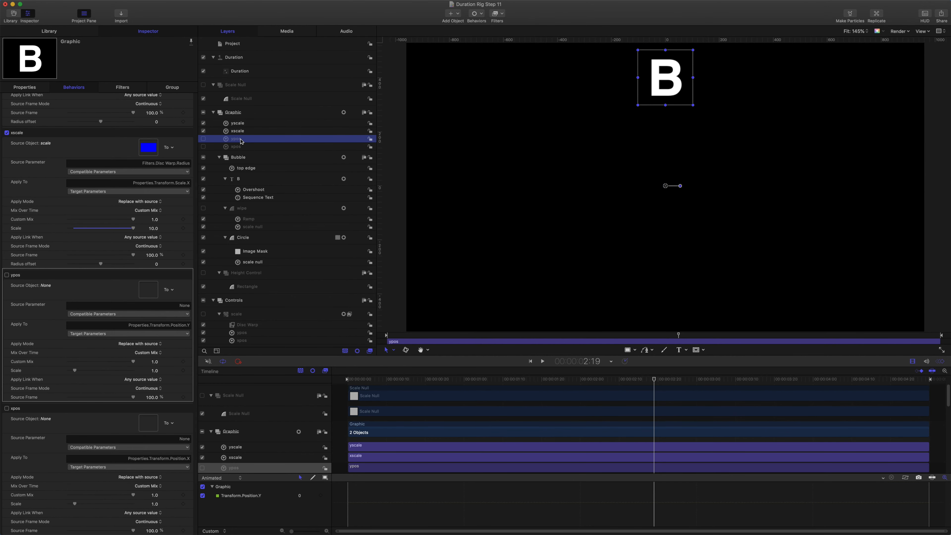
pyautogui.scroll(-1, 76, 296)
pyautogui.scroll(1, 76, 296)
pyautogui.scroll(-3, 247, 319)
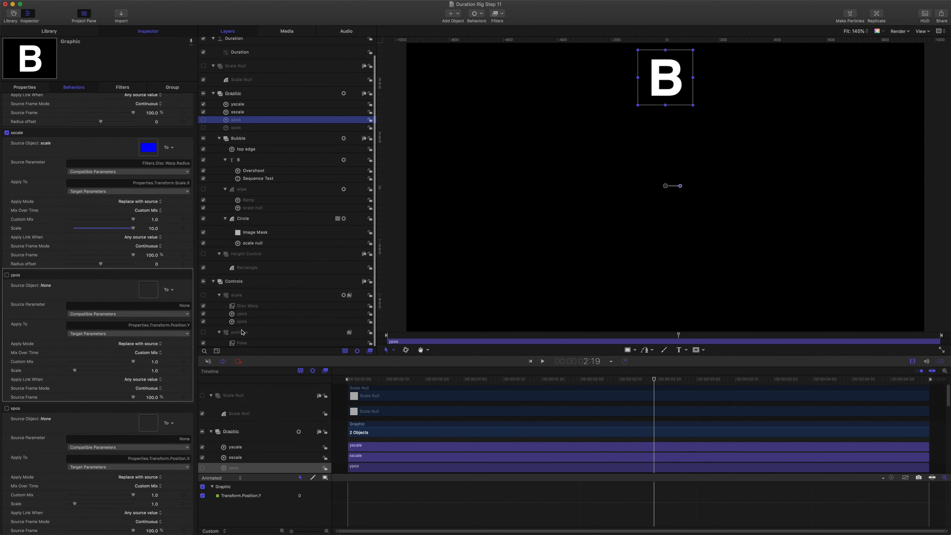
pyautogui.moveTo(242, 332); pyautogui.dragTo(148, 289)
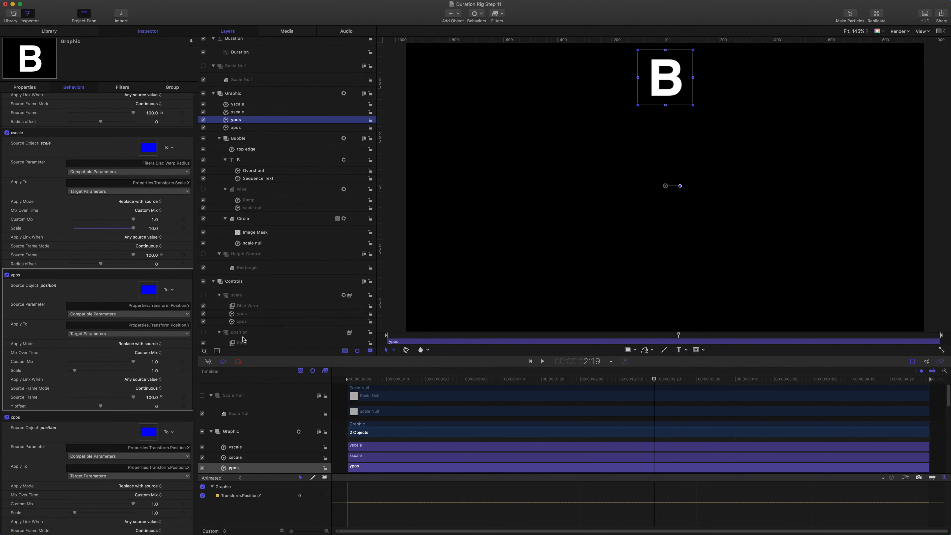
# - Set the ypos link's source parameter to the Poke filter's Center Y and its Y offset to -0.5
pyautogui.click(181, 315)
pyautogui.moveTo(159, 341)
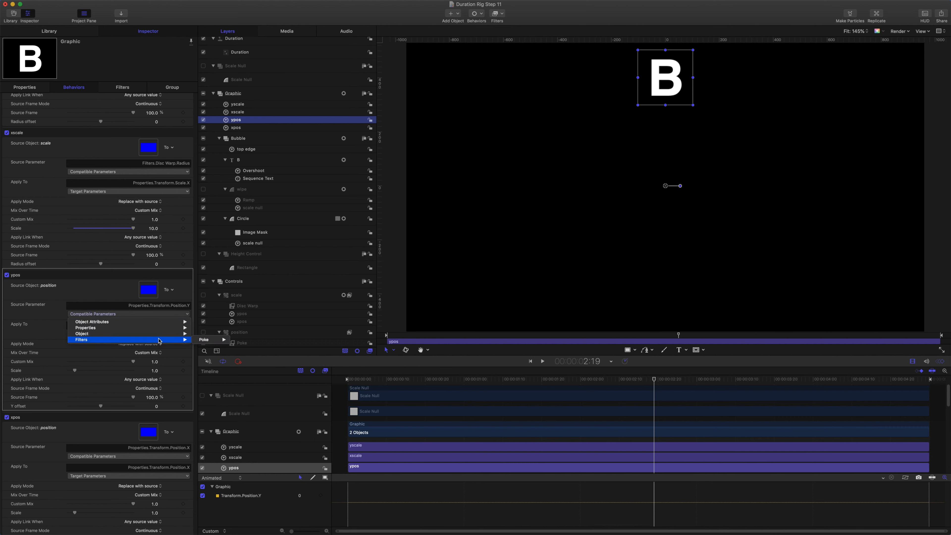
pyautogui.moveTo(212, 340)
pyautogui.moveTo(246, 341)
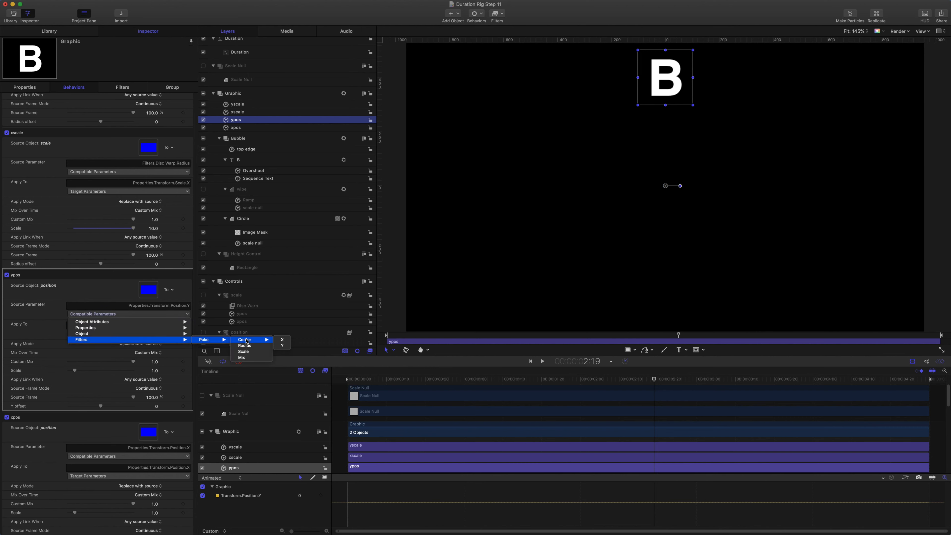
pyautogui.click(283, 347)
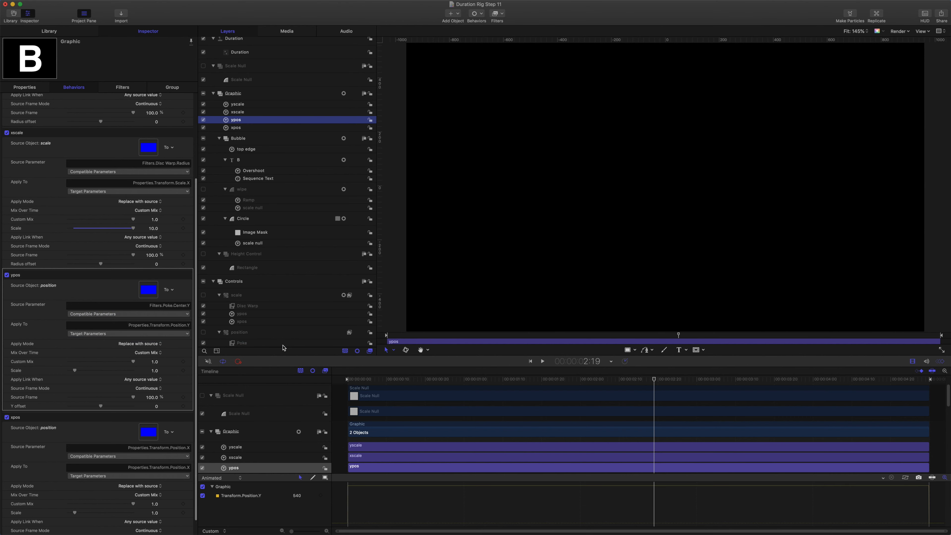
pyautogui.click(156, 407)
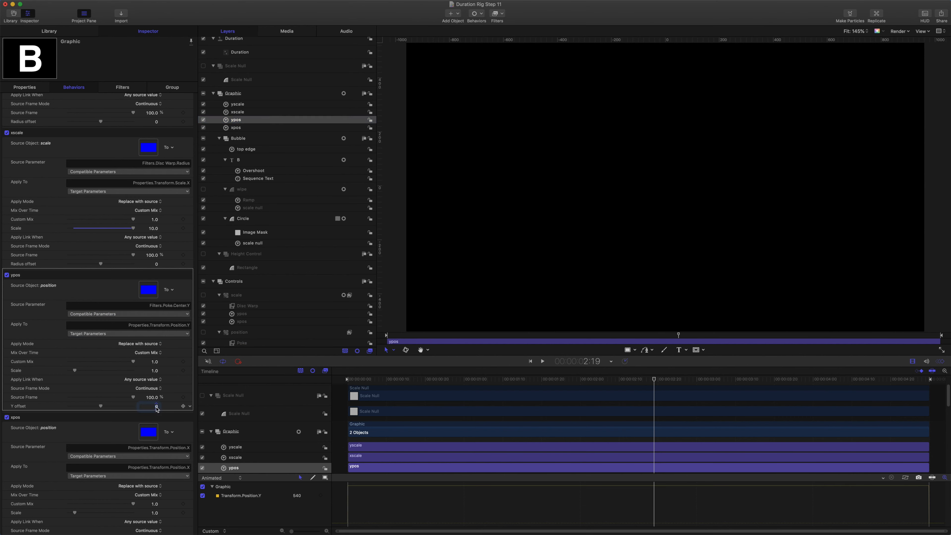
pyautogui.press('Return')
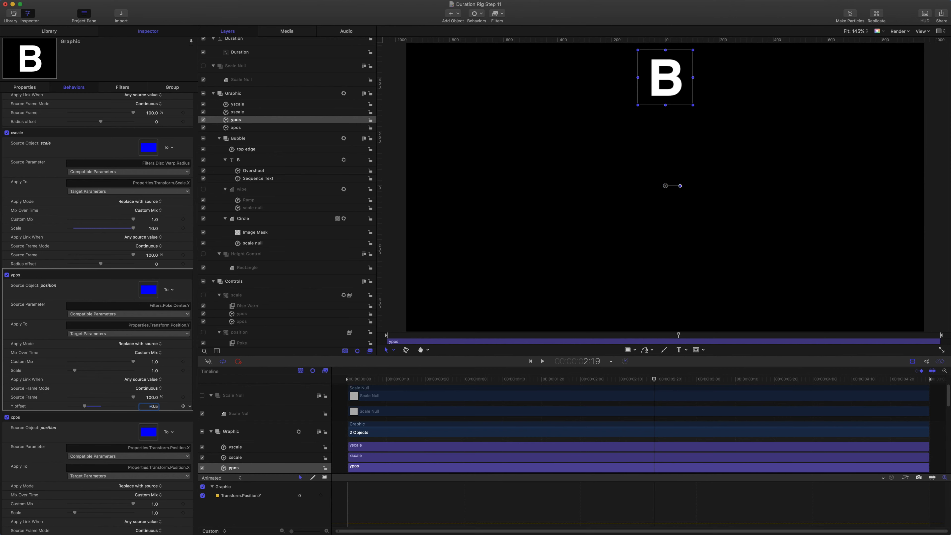
# - Set the xpos link's source parameter to the Poke filter's Center X and its X offset to -0.5
pyautogui.click(173, 456)
pyautogui.moveTo(176, 482)
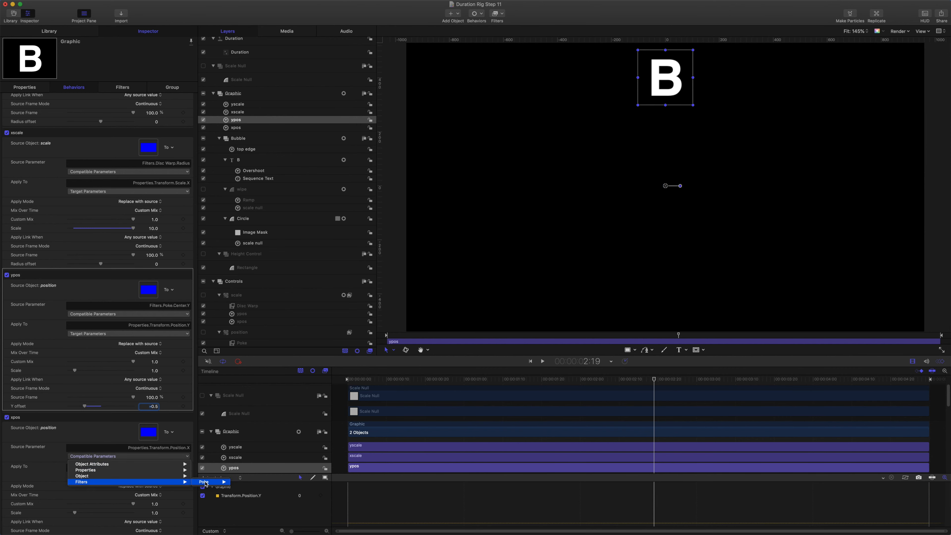
pyautogui.moveTo(214, 482)
pyautogui.click(281, 482)
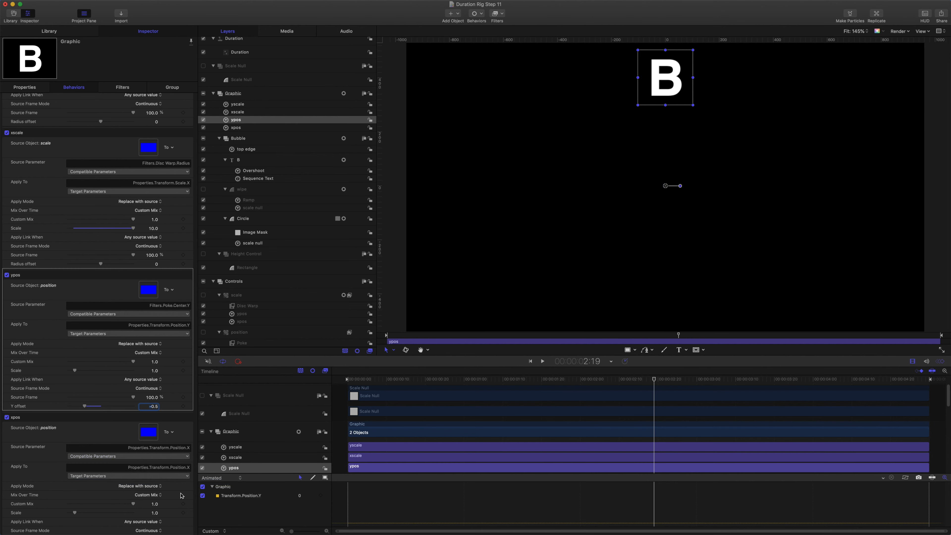
pyautogui.scroll(-2, 173, 495)
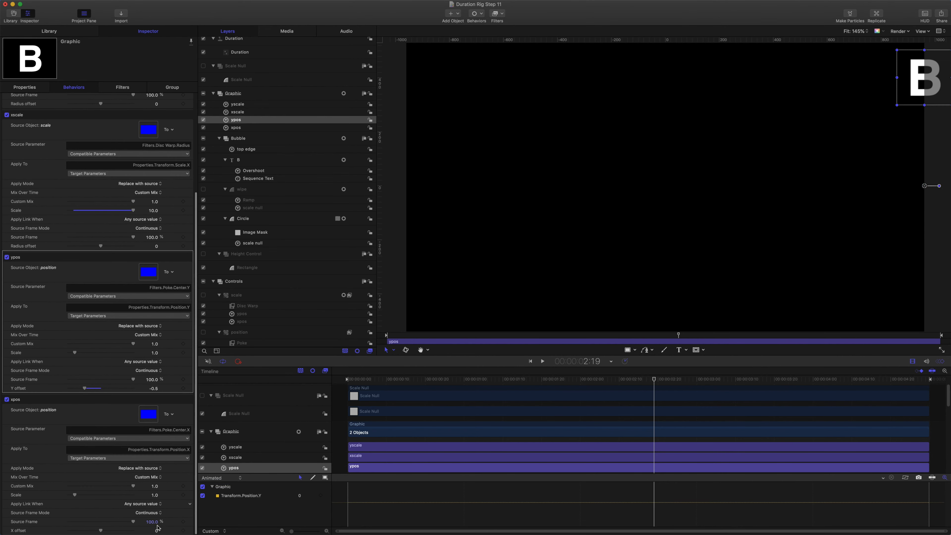
pyautogui.write('-')
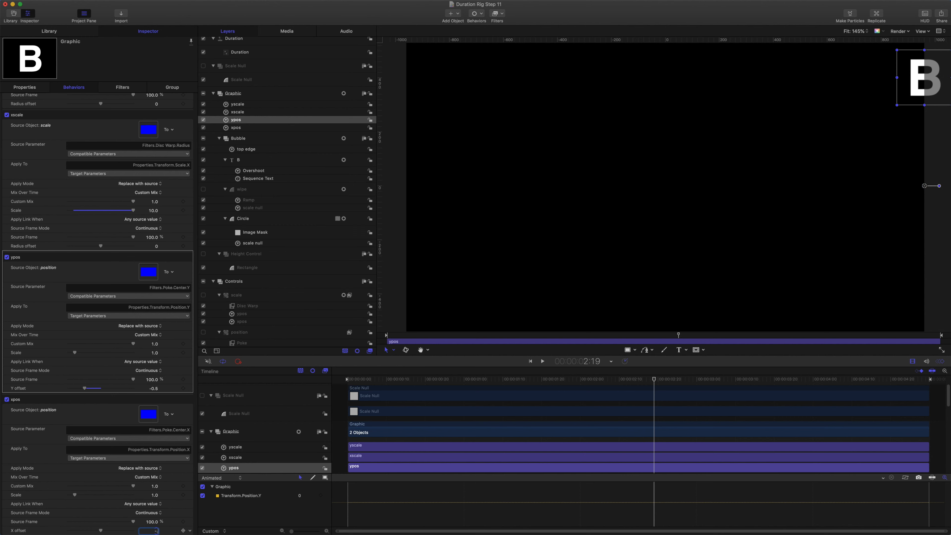
pyautogui.write('0.5')
pyautogui.press('Return')
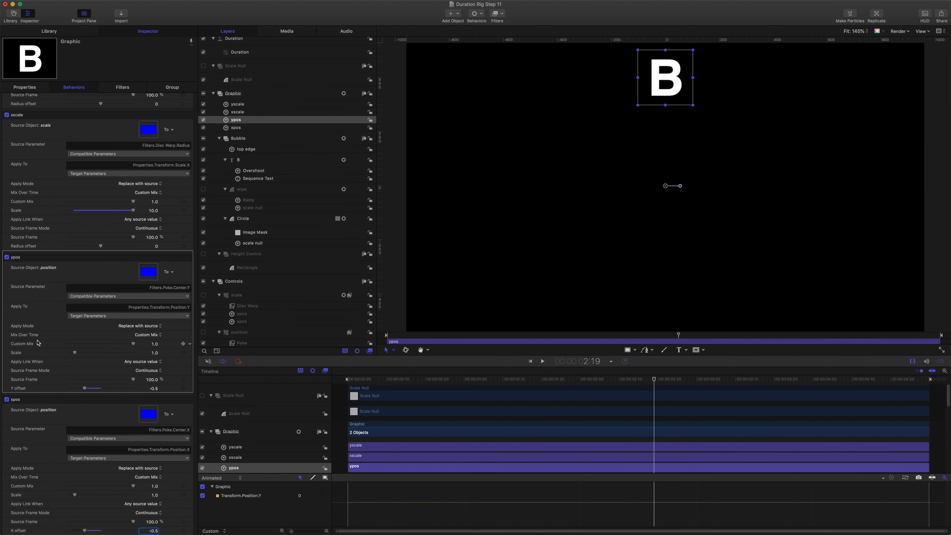
# - Try moving the Poke centre to about X 103, Y -16 px and resizing the Disc Warp circle on the canvas, undoing both changes
pyautogui.scroll(-3, 219, 222)
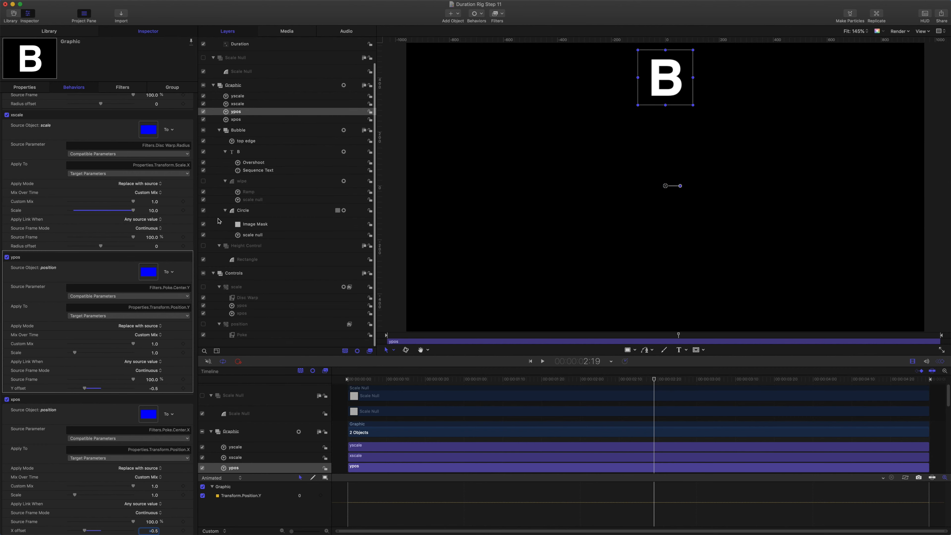
pyautogui.click(247, 343)
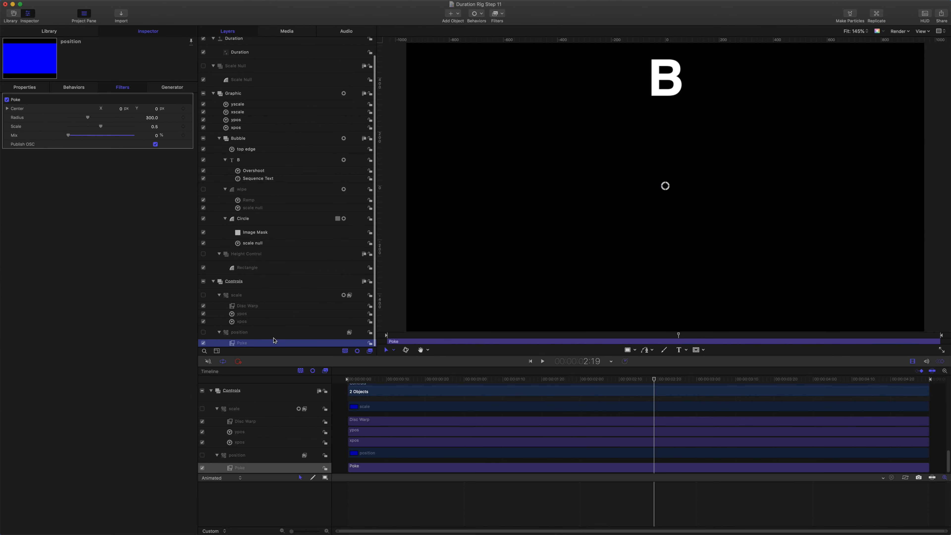
pyautogui.moveTo(665, 186); pyautogui.dragTo(693, 190)
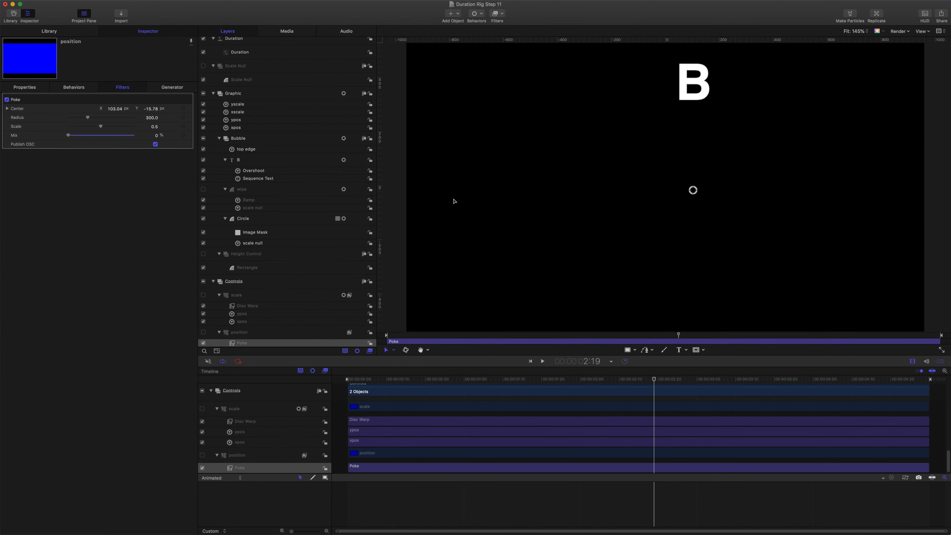
pyautogui.click(253, 306)
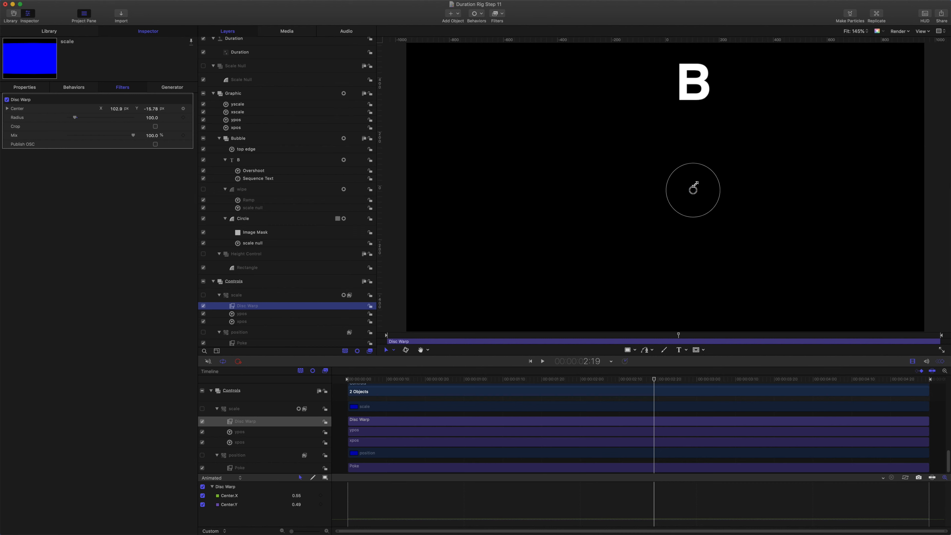
pyautogui.moveTo(710, 172); pyautogui.dragTo(707, 174)
pyautogui.press('cmd+z')
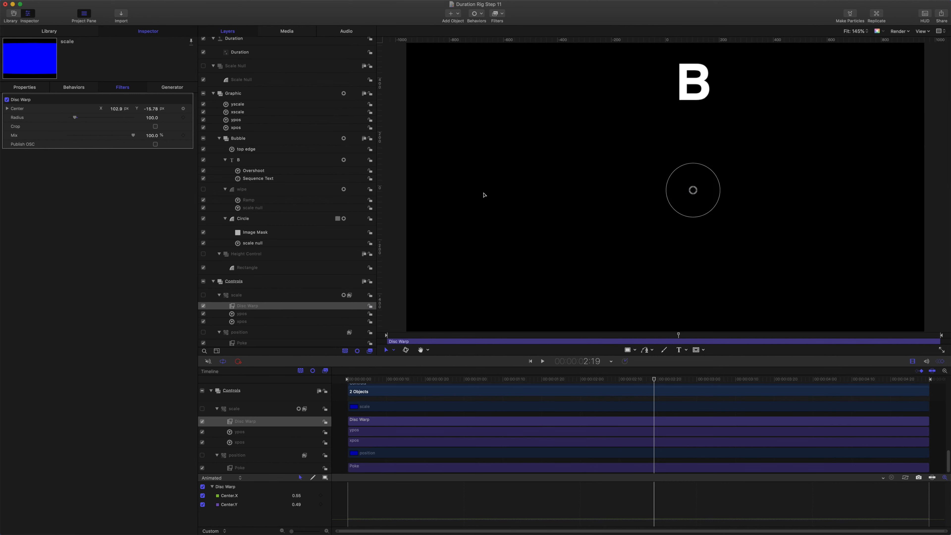
pyautogui.press('cmd+z')
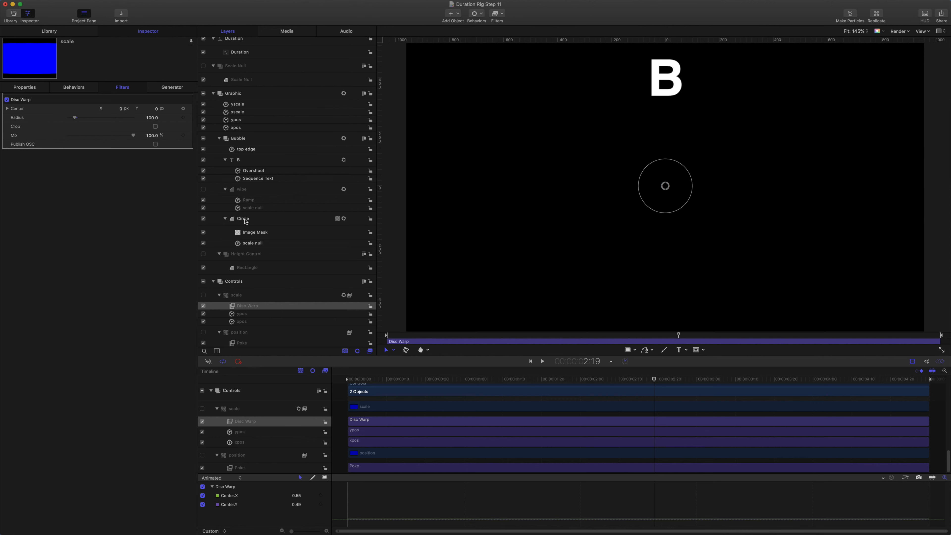
# - Turn on Fixed Resolution for the Controls group
pyautogui.click(240, 284)
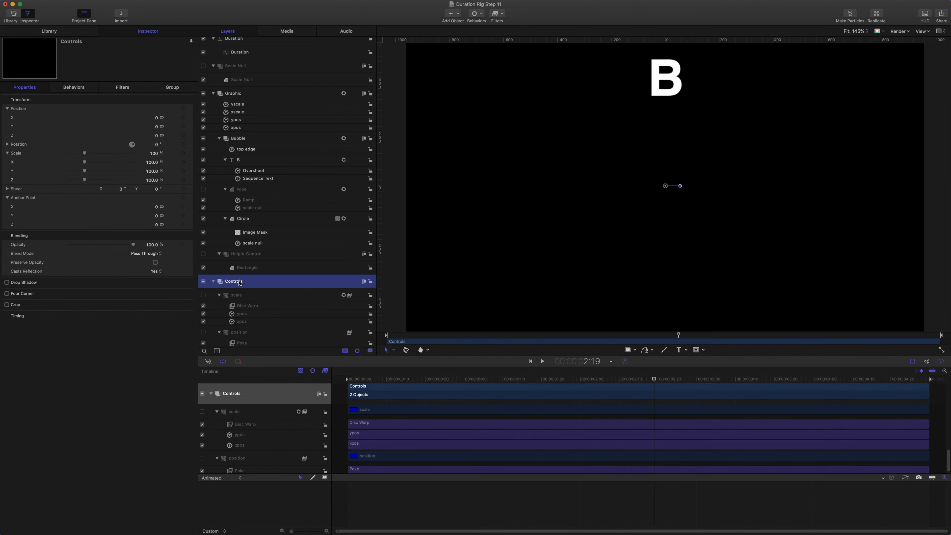
pyautogui.click(173, 88)
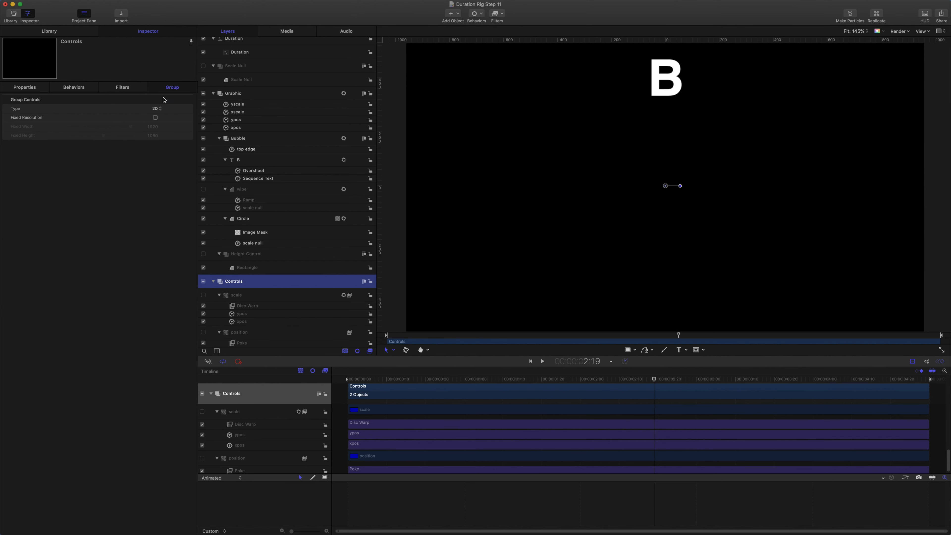
pyautogui.click(155, 118)
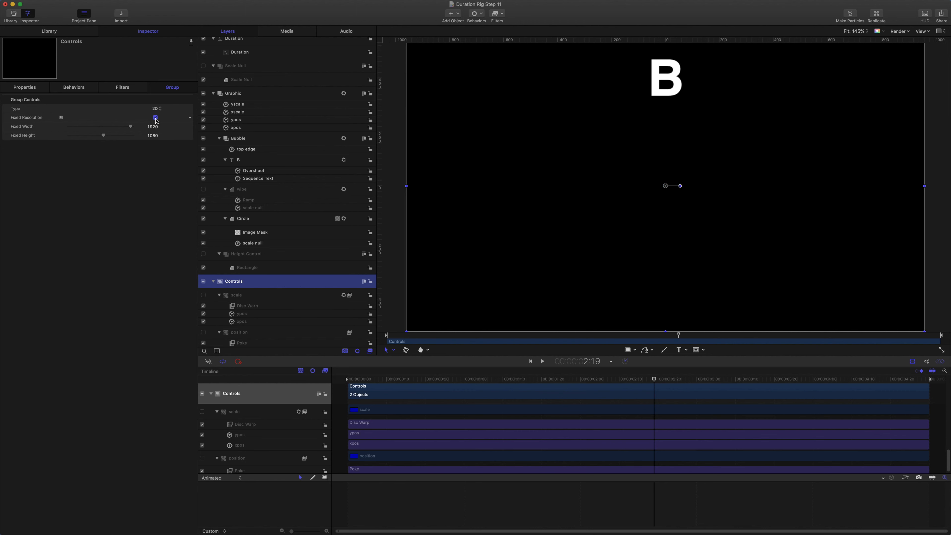
# - Publish the Center parameter of the position solid's Poke filter
pyautogui.scroll(2, 273, 179)
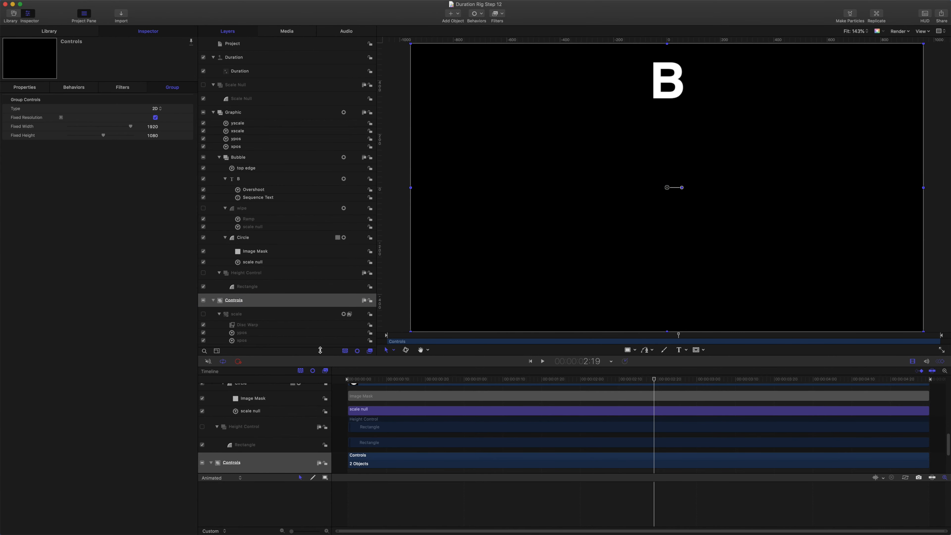
pyautogui.scroll(-2, 299, 309)
pyautogui.scroll(-1, 298, 308)
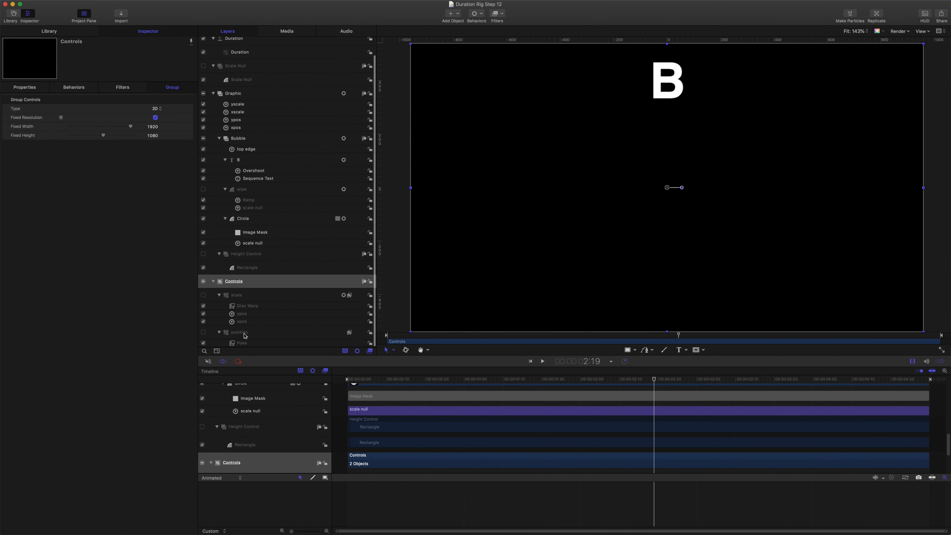
pyautogui.click(242, 343)
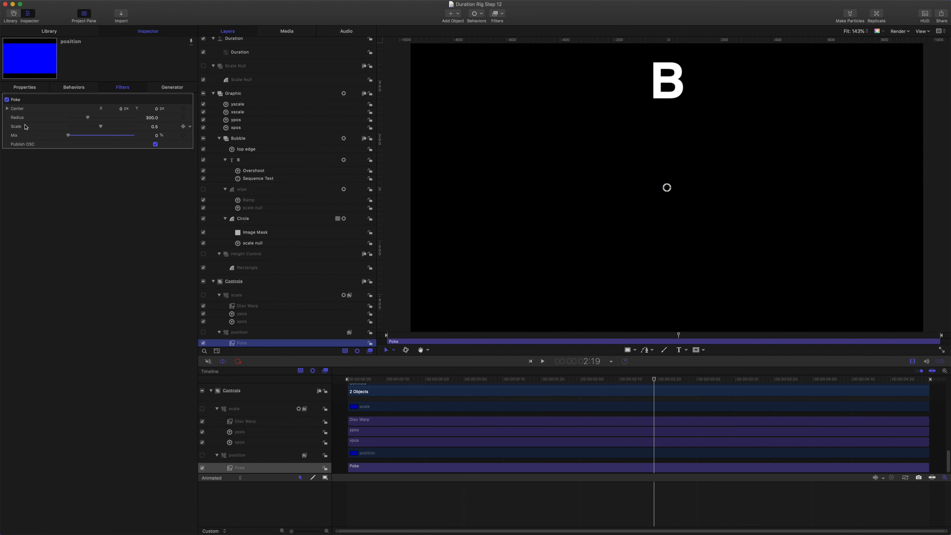
pyautogui.click(20, 110)
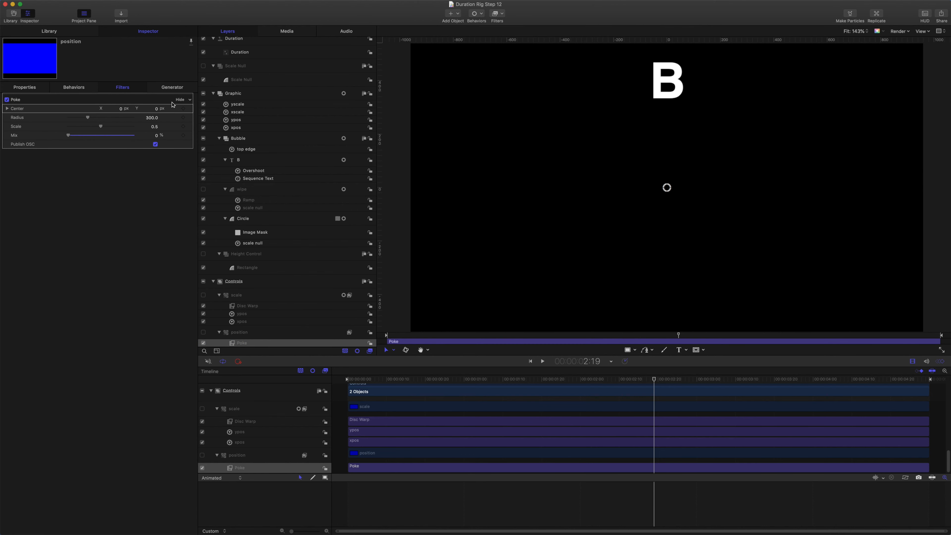
pyautogui.click(190, 109)
pyautogui.click(210, 201)
# - Publish the Radius parameter of the scale solid's Disc Warp filter
pyautogui.click(262, 305)
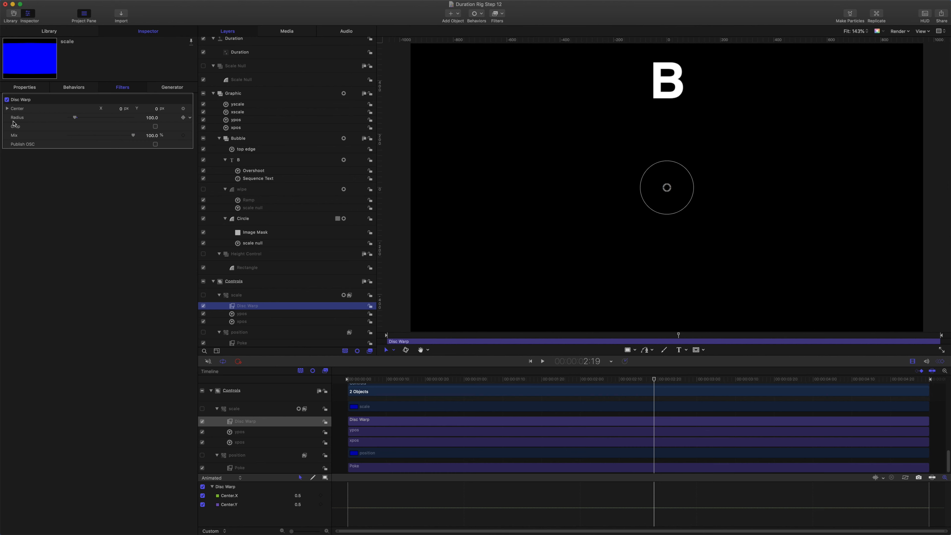
pyautogui.click(190, 117)
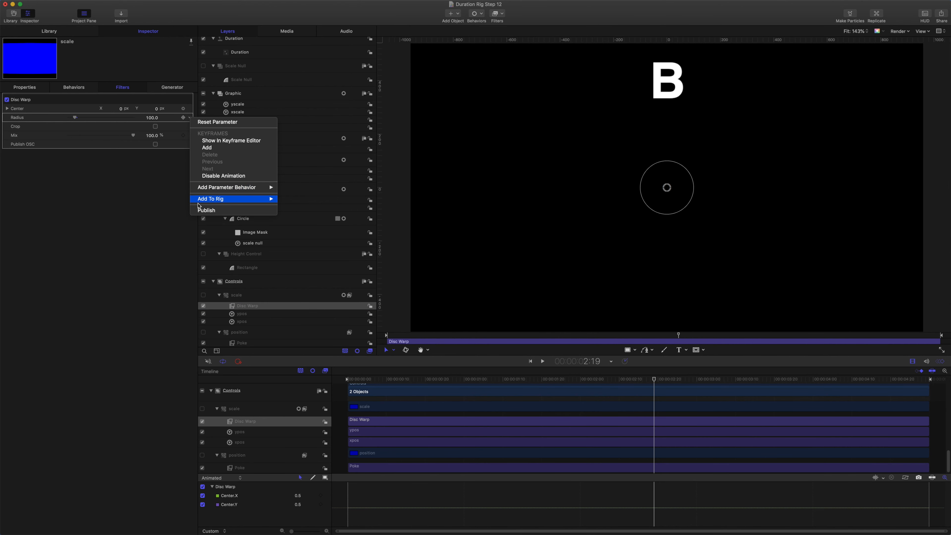
pyautogui.click(204, 210)
pyautogui.scroll(3, 237, 113)
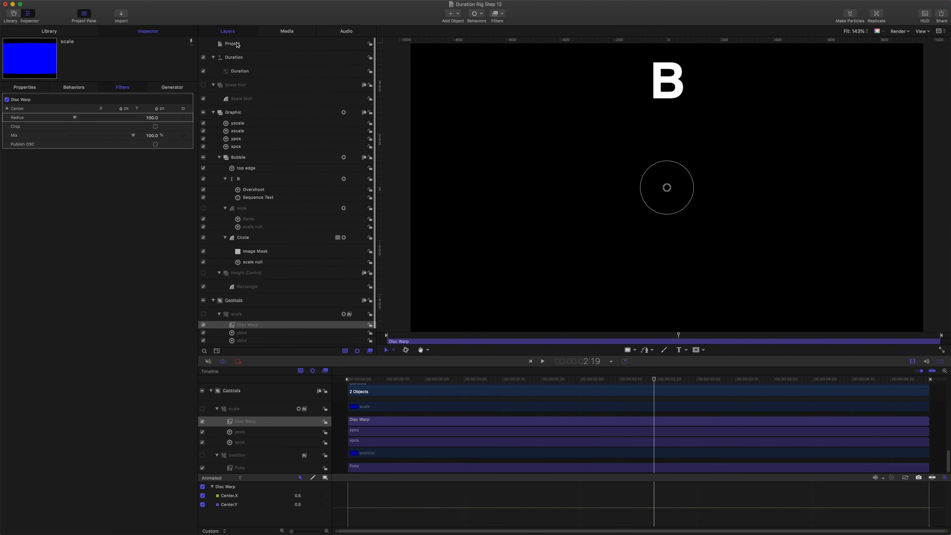
# - Rename the project's published Center parameter as Position and the published Radius parameter as Scale
pyautogui.click(237, 44)
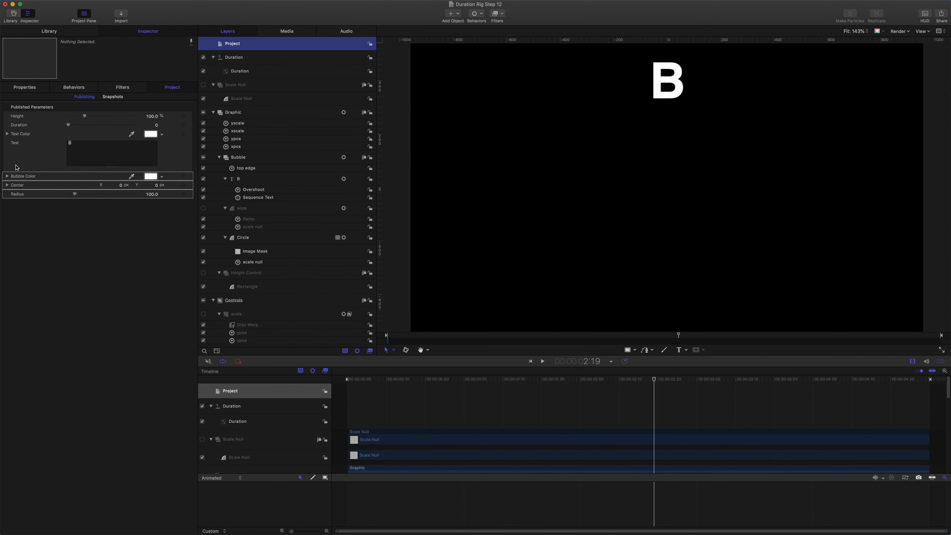
pyautogui.doubleClick(19, 185)
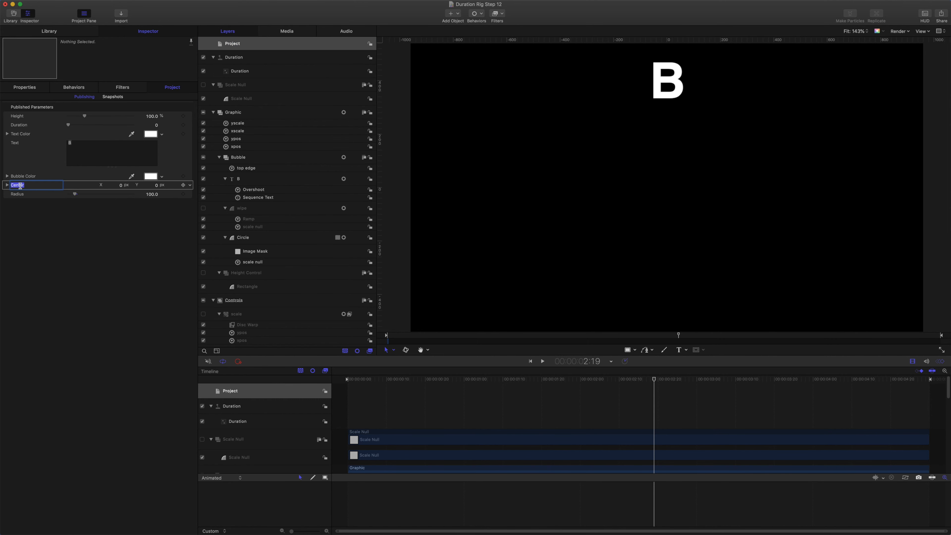
pyautogui.write('PO')
pyautogui.press('BackSpace')
pyautogui.press('BackSpace')
pyautogui.press('BackSpace')
pyautogui.press('BackSpace')
pyautogui.press('BackSpace')
pyautogui.doubleClick(18, 194)
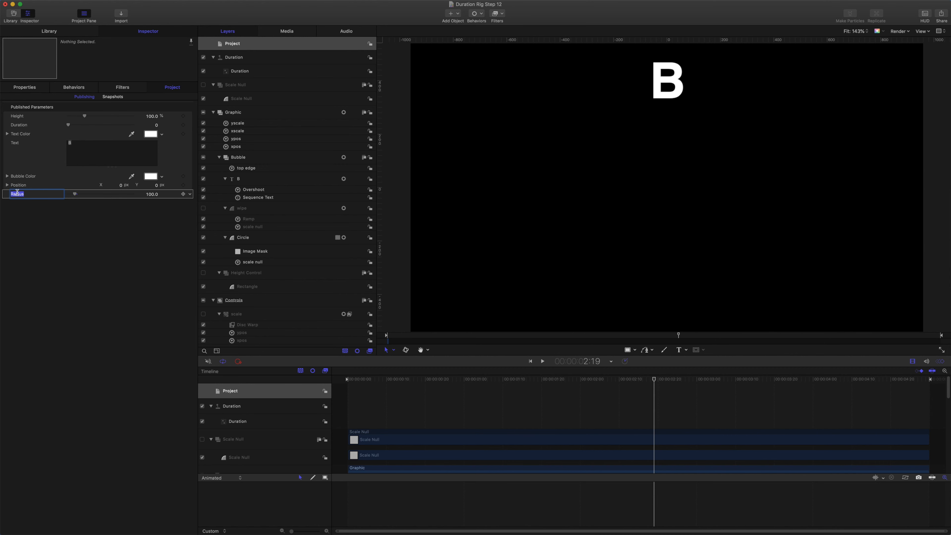
pyautogui.write('Scale')
# - Reorder the published parameters as Text, Text Color, Bubble Color, Height, Duration, Position, Scale
pyautogui.click(25, 153)
pyautogui.moveTo(25, 154); pyautogui.dragTo(27, 120)
pyautogui.moveTo(26, 167)
pyautogui.mouseDown()
pyautogui.moveTo(27, 149)
pyautogui.moveTo(22, 159)
pyautogui.mouseUp()
pyautogui.click(24, 177)
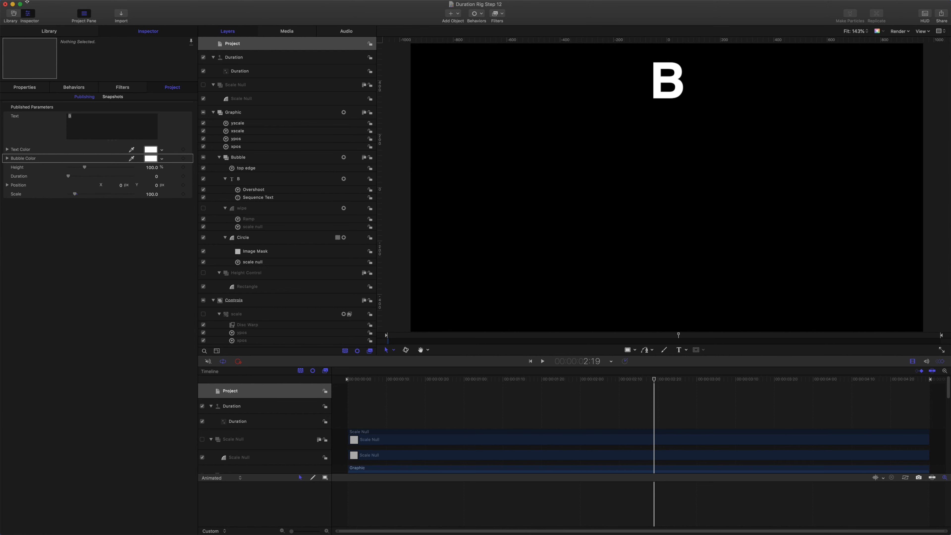
# - Convert the project to a Final Cut Pro title with title source None and save it as Rigging Duration Demo 2
pyautogui.moveTo(66, 2)
pyautogui.click(65, 4)
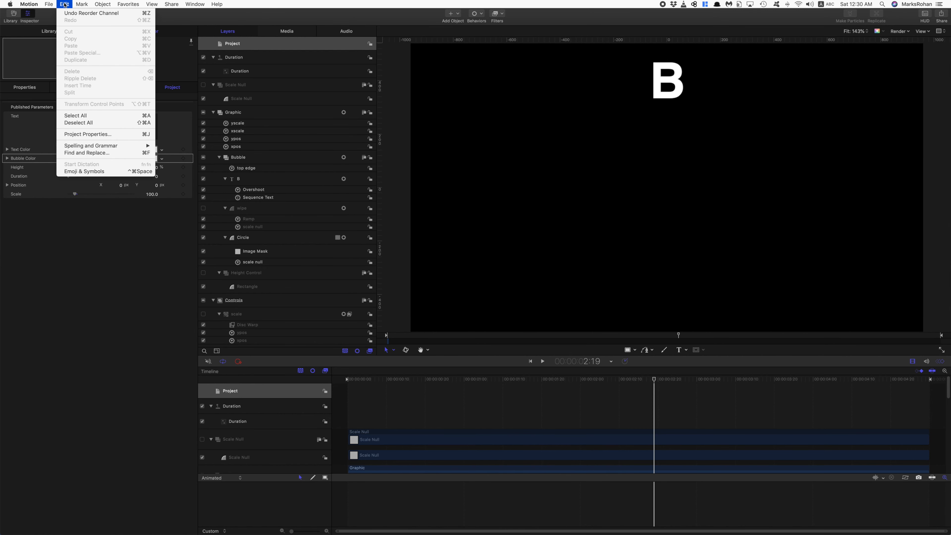
pyautogui.moveTo(49, 5)
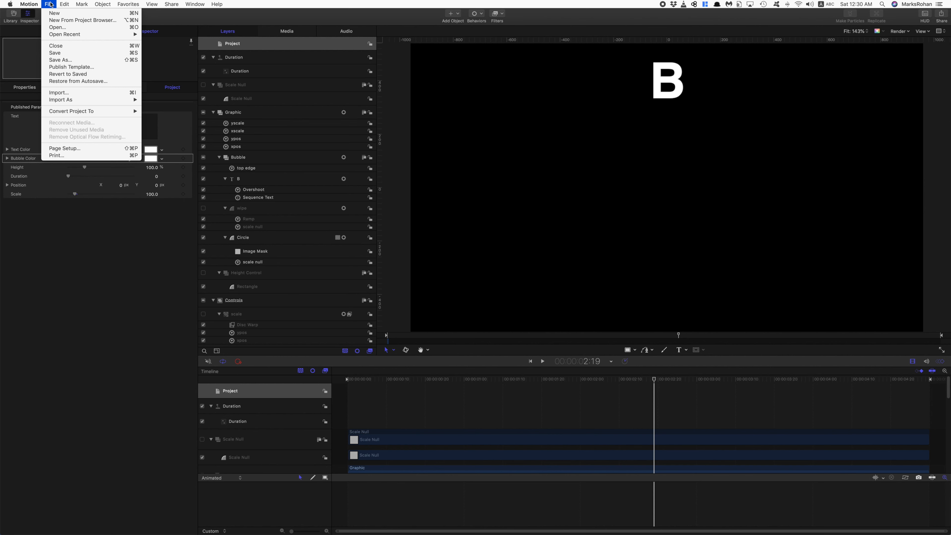
pyautogui.moveTo(53, 111)
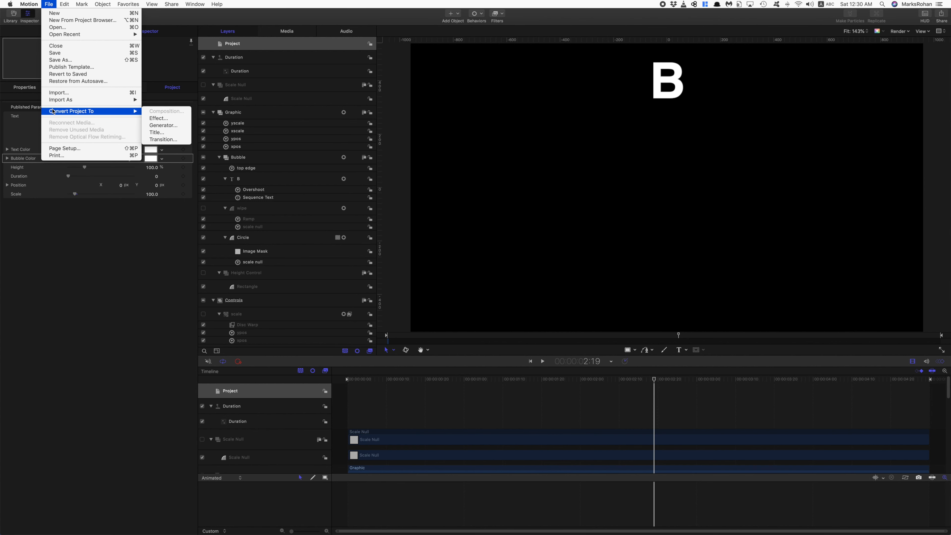
pyautogui.click(164, 133)
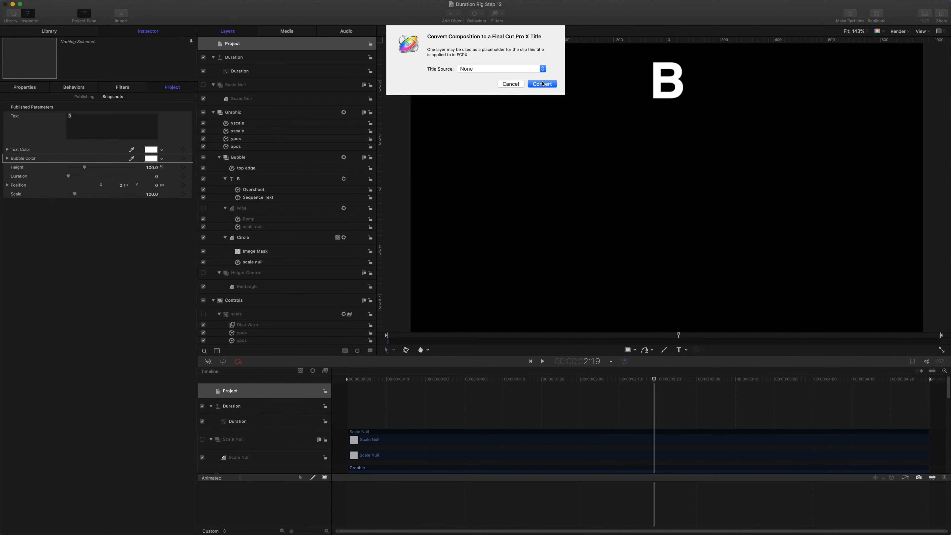
pyautogui.click(540, 84)
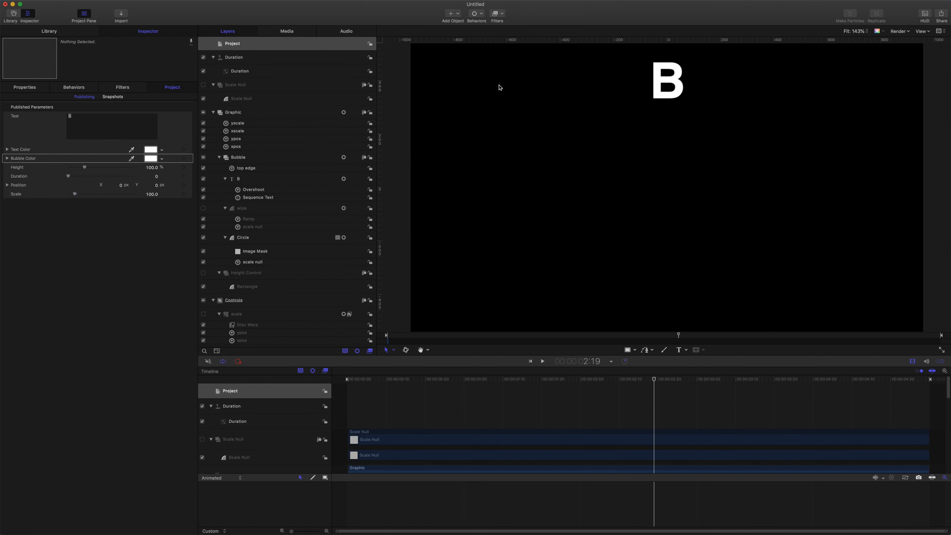
pyautogui.press('super+s')
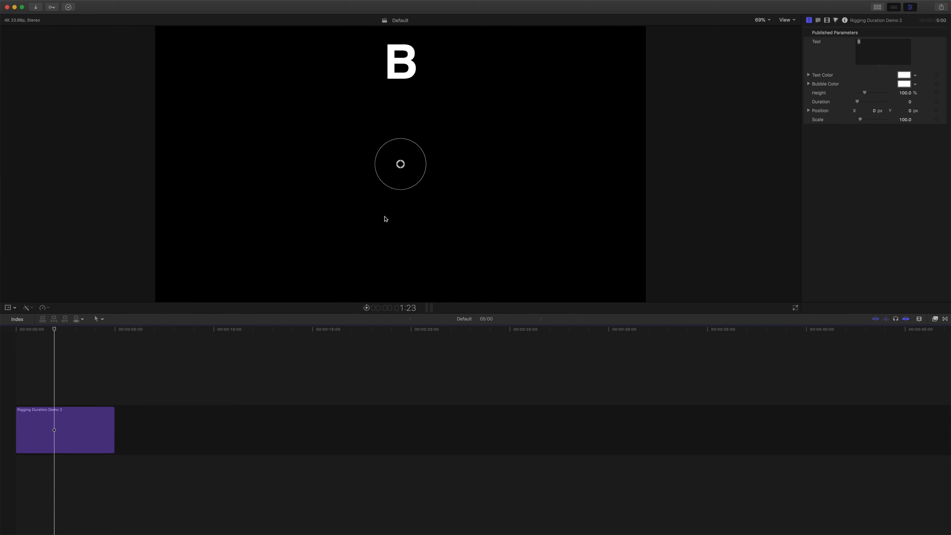
# - In Final Cut Pro, change the Rigging Duration Demo 2 title's published Text to U and play the clip from the start
pyautogui.doubleClick(858, 42)
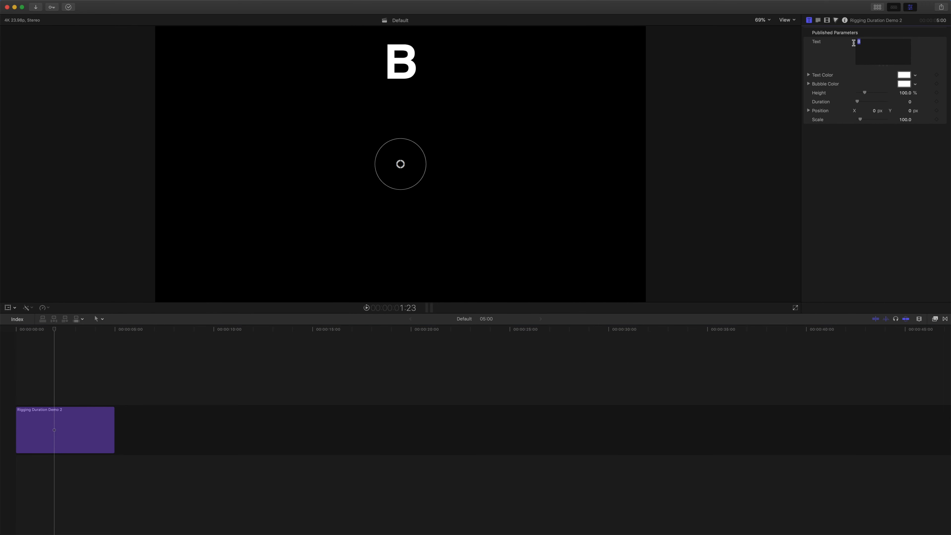
pyautogui.write('U')
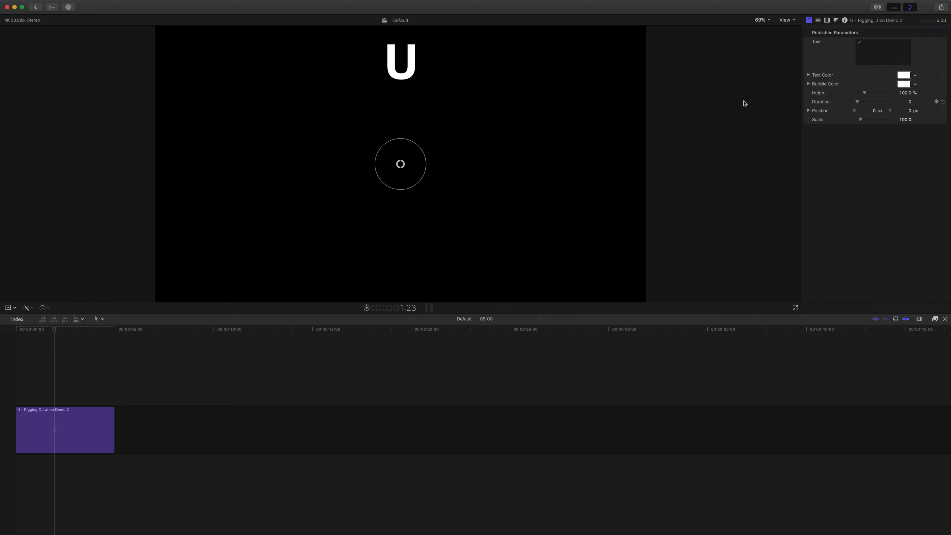
pyautogui.moveTo(55, 329); pyautogui.dragTo(0, 324)
pyautogui.press('space')
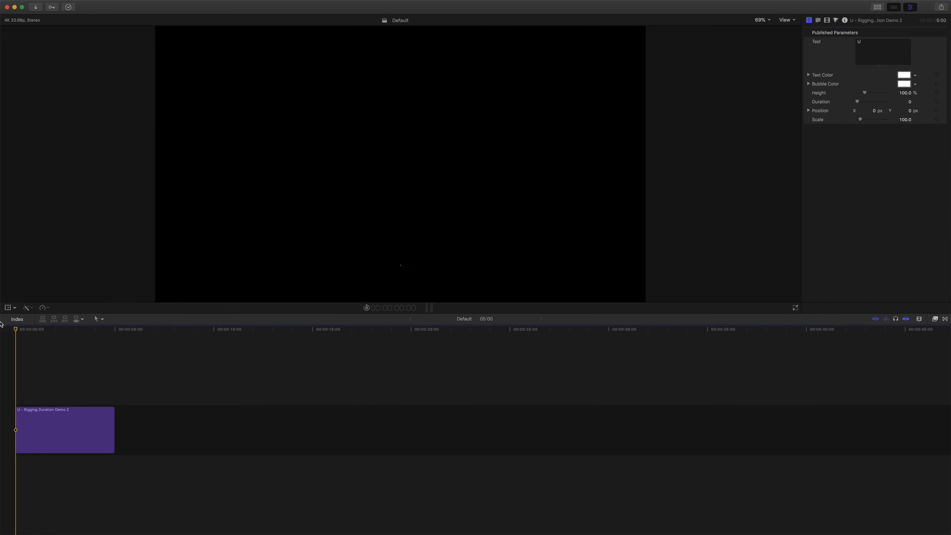
pyautogui.press('space')
# - Set the title's published Duration to 100 and play the animation from the start of the clip
pyautogui.moveTo(858, 104); pyautogui.dragTo(920, 105)
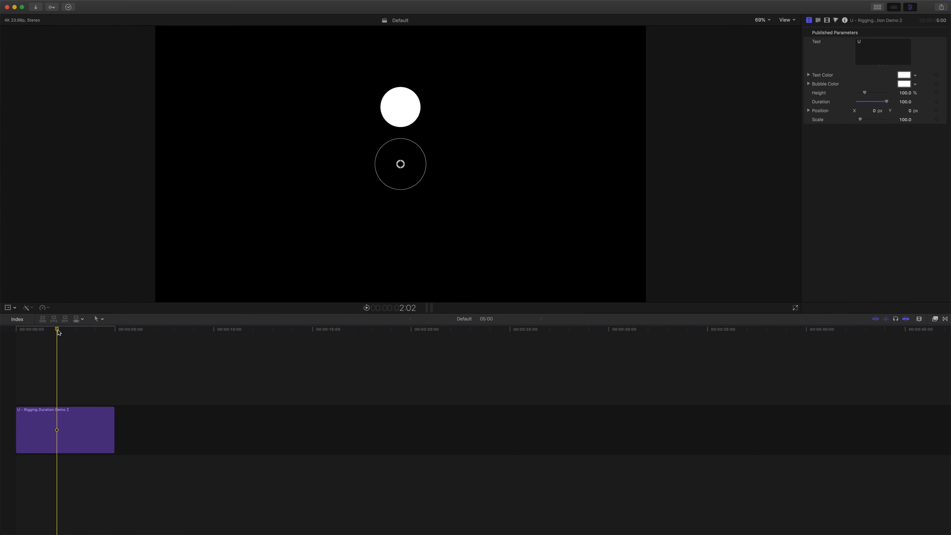
pyautogui.press('Home')
pyautogui.press('space')
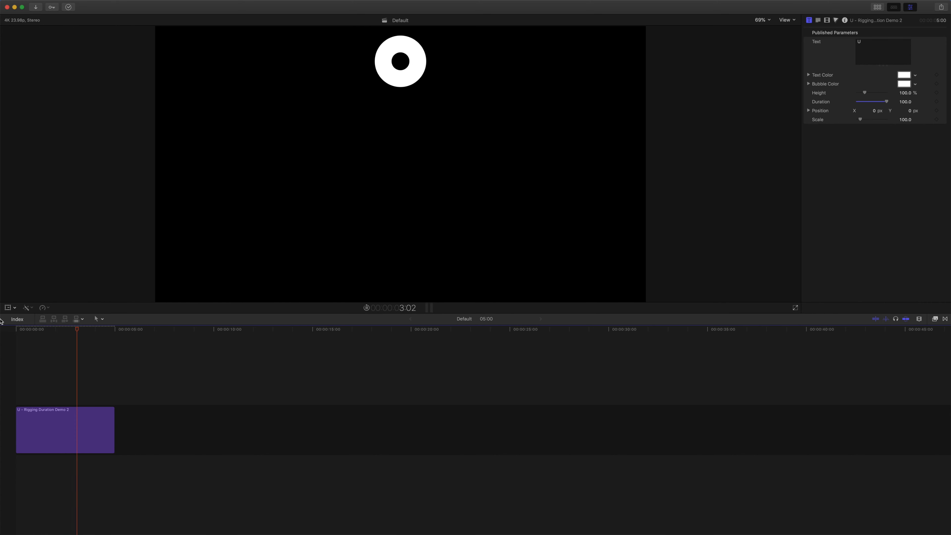
pyautogui.press('space')
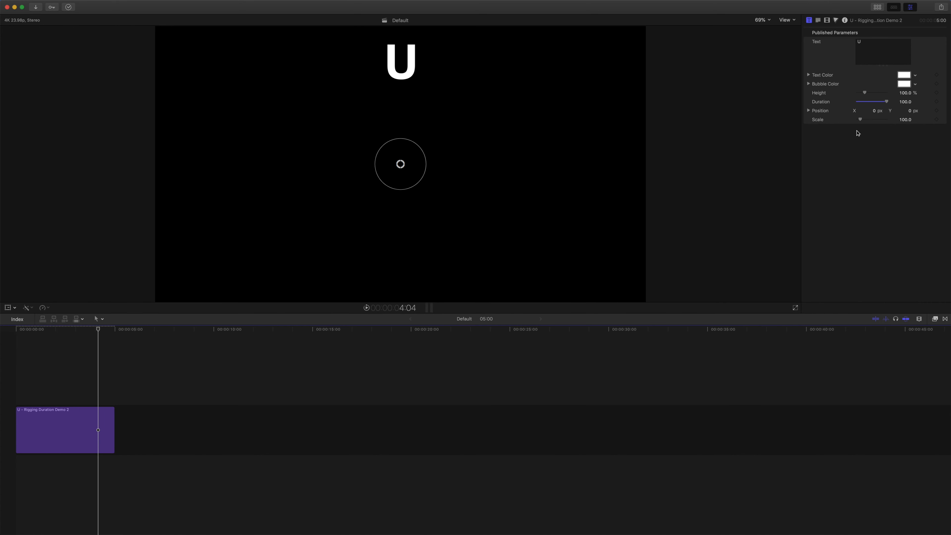
# - Set the title's published Duration to about 37.44 and preview the animation from the start
pyautogui.moveTo(886, 102); pyautogui.dragTo(869, 101)
pyautogui.moveTo(99, 329); pyautogui.dragTo(1, 320)
pyautogui.press('space')
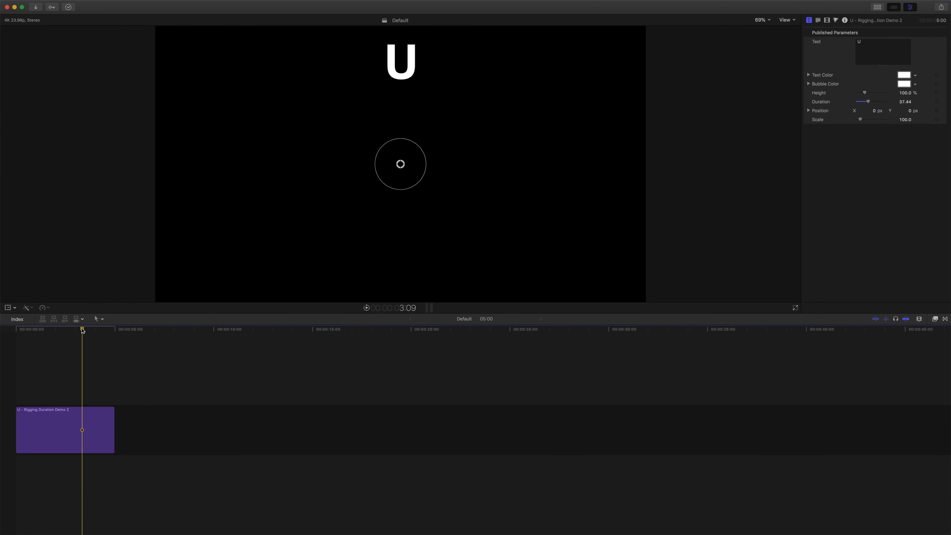
pyautogui.moveTo(82, 331); pyautogui.dragTo(2, 328)
pyautogui.press('space')
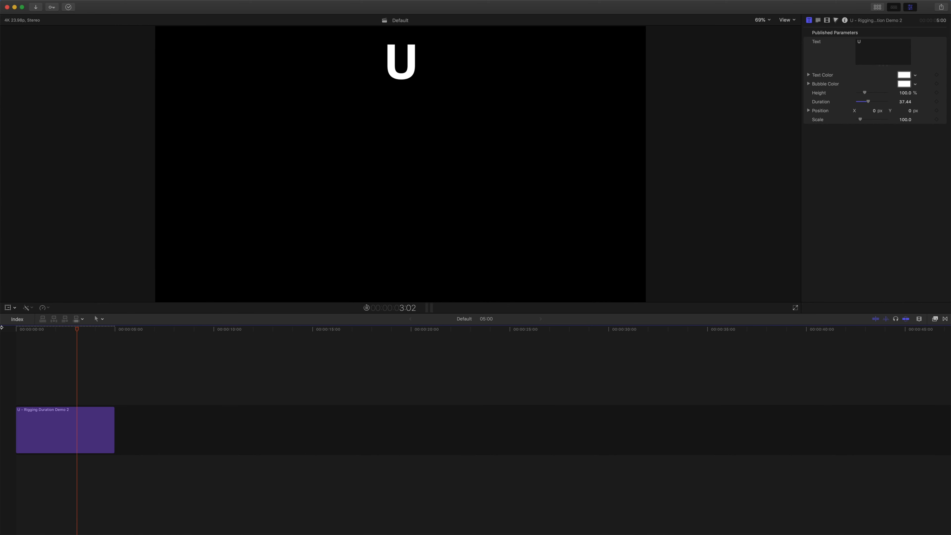
pyautogui.press('space')
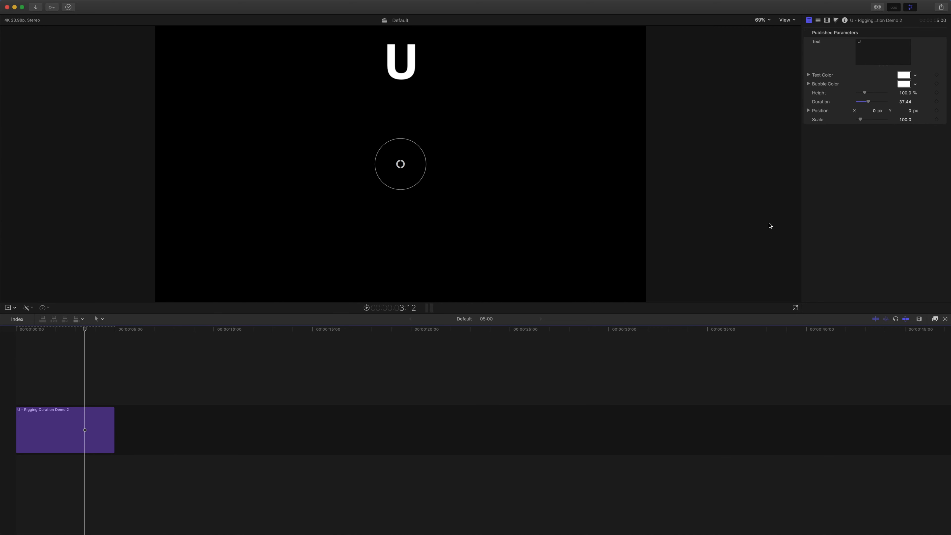
# - Set the title's Position to about X -0.42, Y -0.32, Scale to 39.8 and Height to 289 %, and play the clip from the start
pyautogui.moveTo(418, 146); pyautogui.dragTo(278, 259)
pyautogui.moveTo(905, 96); pyautogui.dragTo(929, 92)
pyautogui.press('Home')
pyautogui.press('space')
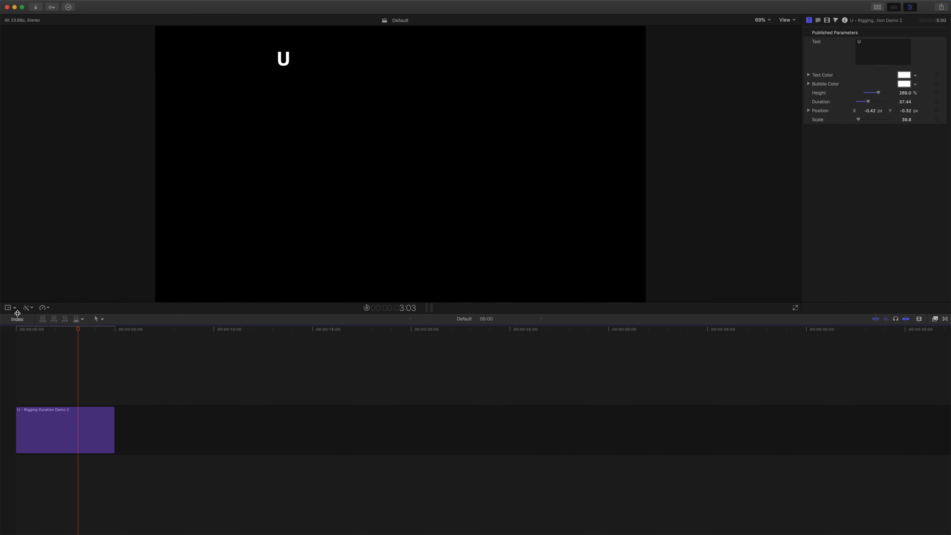
pyautogui.press('space')
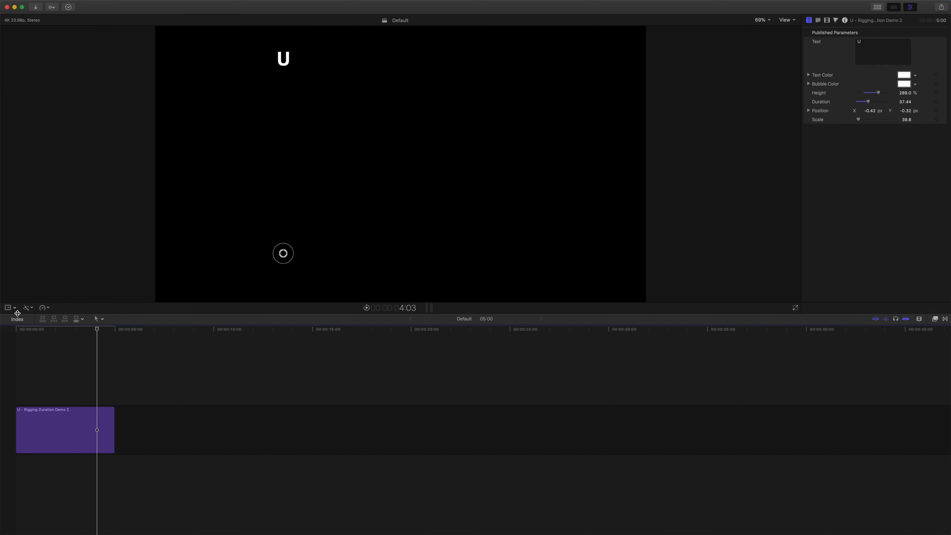